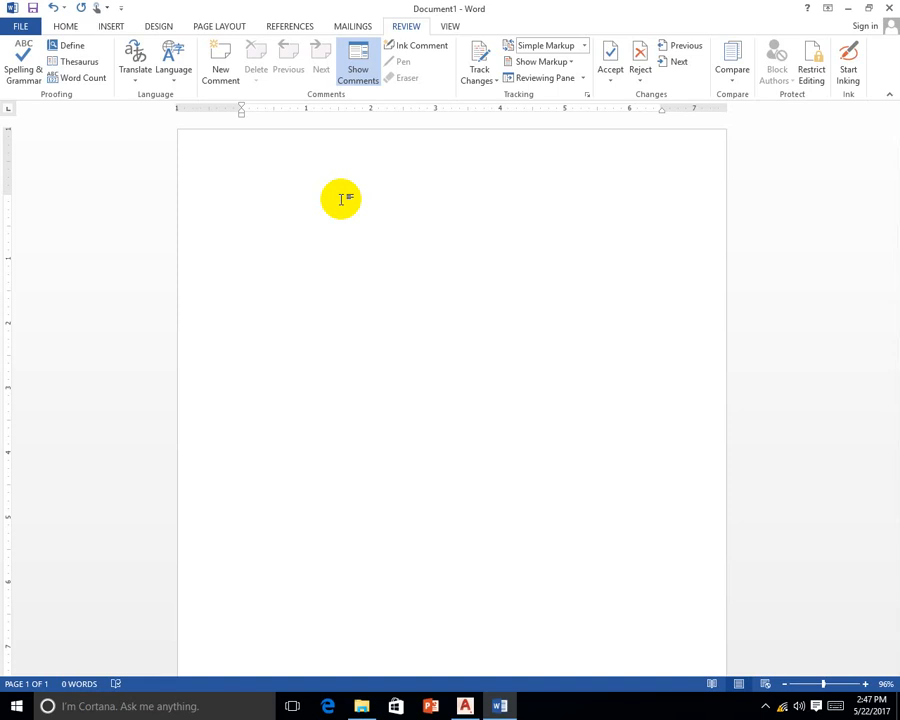
Insert four sample paragraphs with =rand(4) and run a spelling and grammar check, which finds no issues
{"action": "type", "text": "=rand(4)"}
{"action": "key", "text": "Return"}
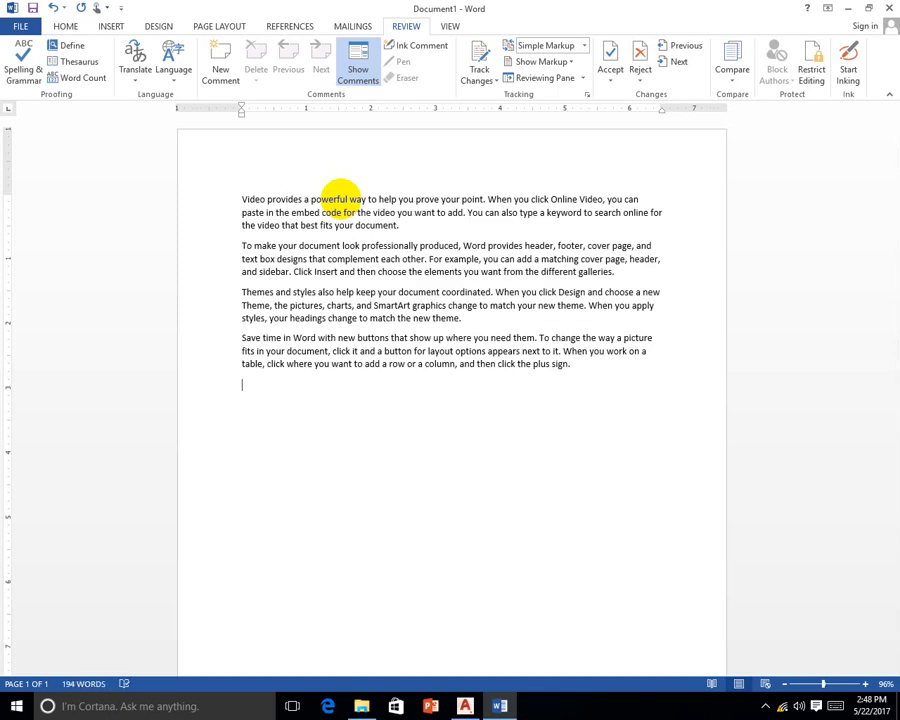
{"action": "left_click", "coordinate": [20, 70]}
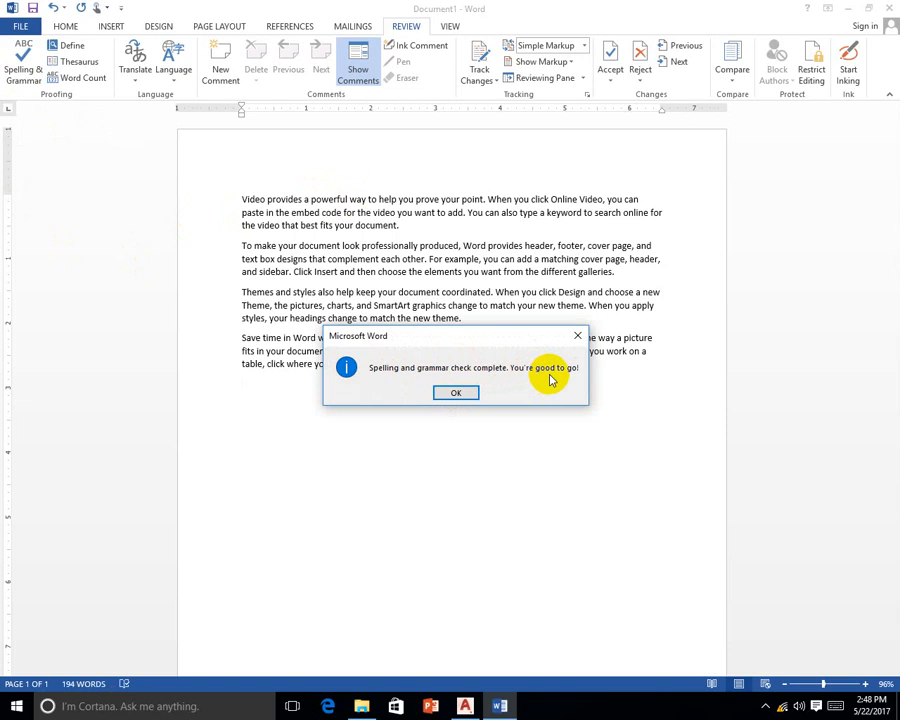
{"action": "left_click", "coordinate": [455, 392]}
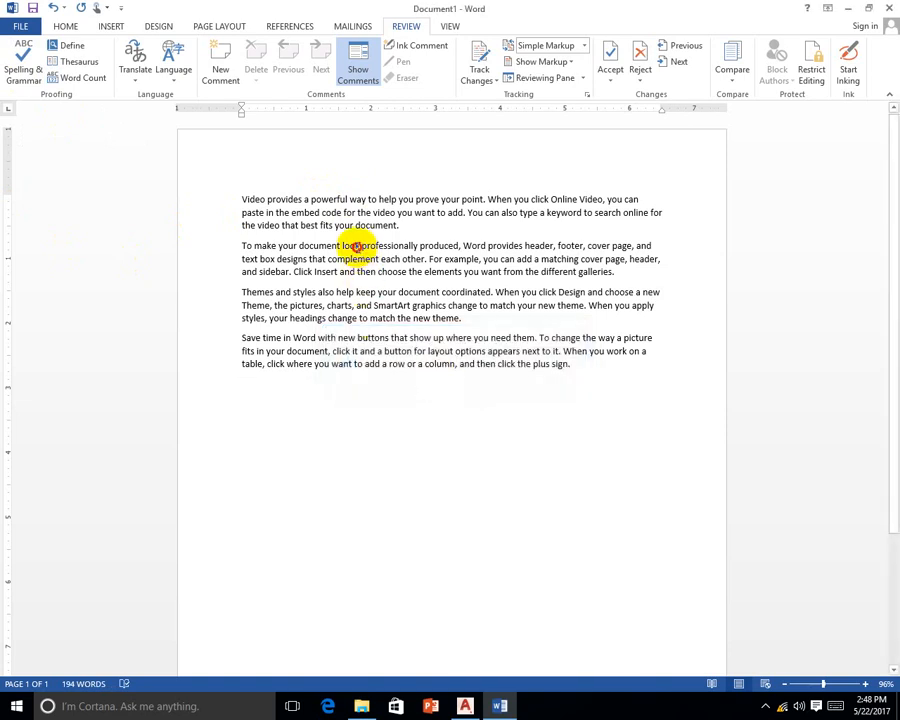
Misspell 'look' as 'loook' in the second paragraph, then accept the 'look' correction in the spelling check
{"action": "type", "text": "o"}
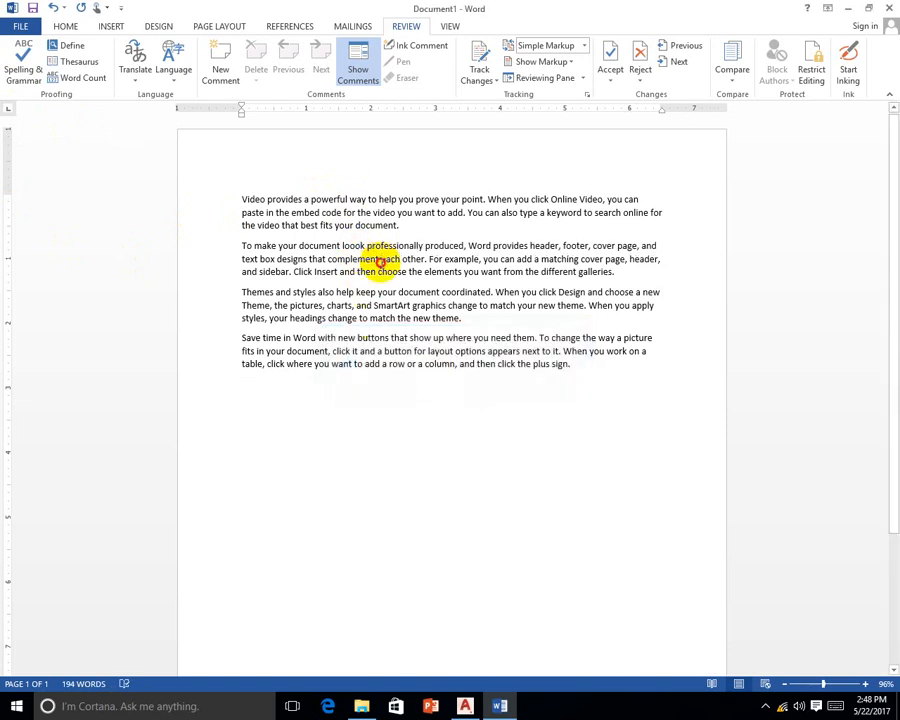
{"action": "left_click", "coordinate": [22, 62]}
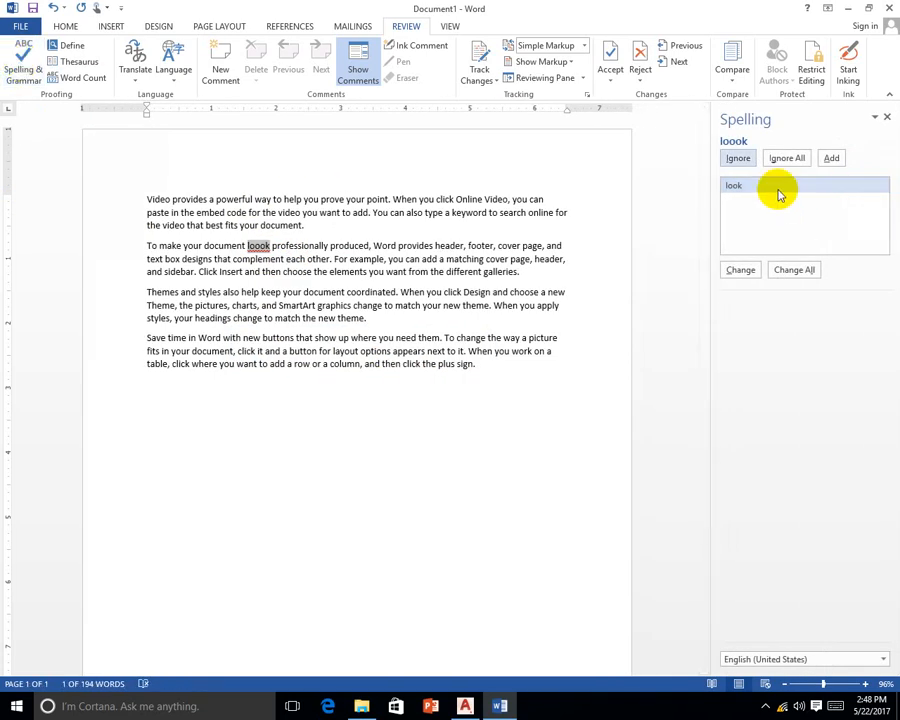
{"action": "left_click", "coordinate": [740, 269]}
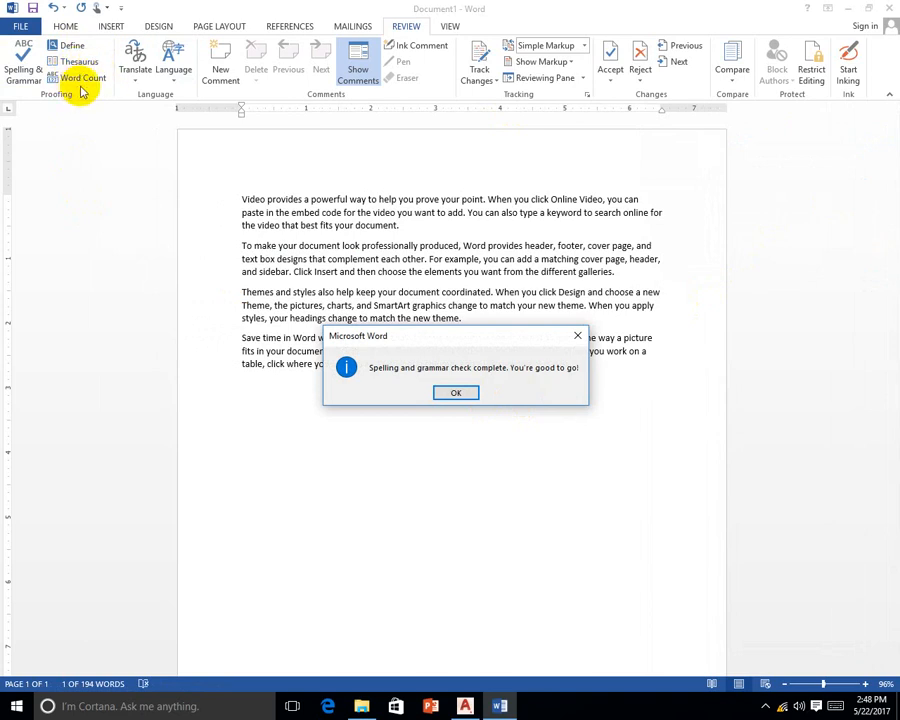
{"action": "left_click", "coordinate": [455, 394]}
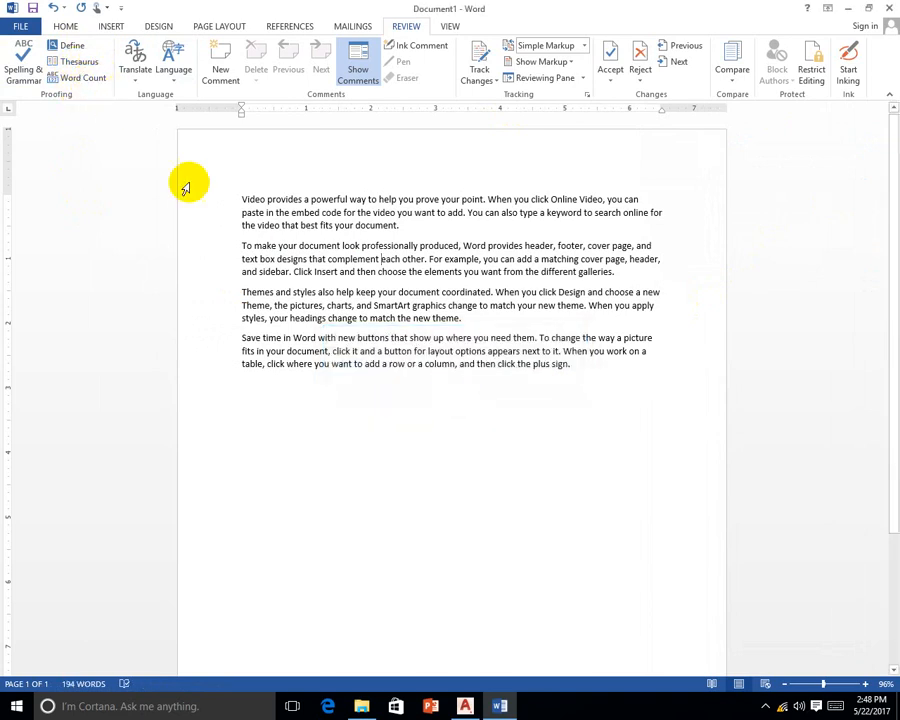
{"action": "left_click", "coordinate": [322, 198]}
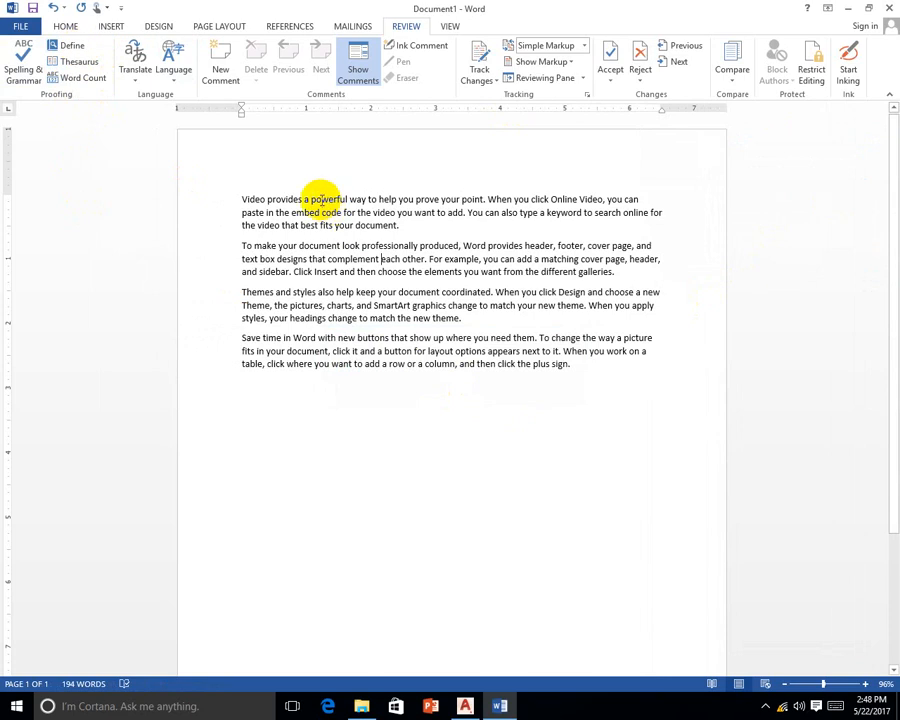
{"action": "left_click", "coordinate": [79, 47]}
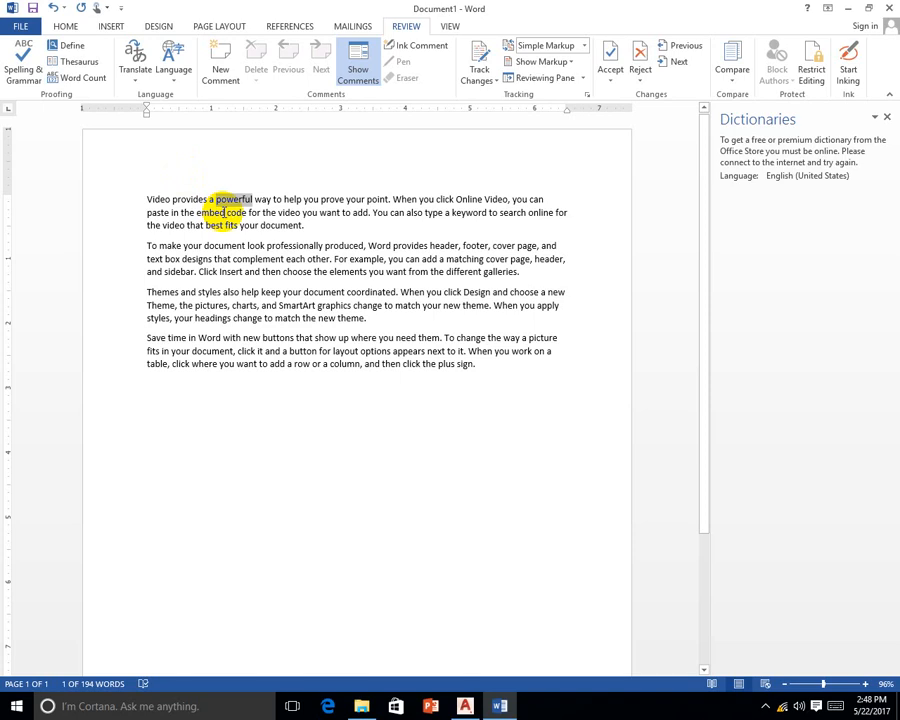
{"action": "left_click", "coordinate": [886, 118]}
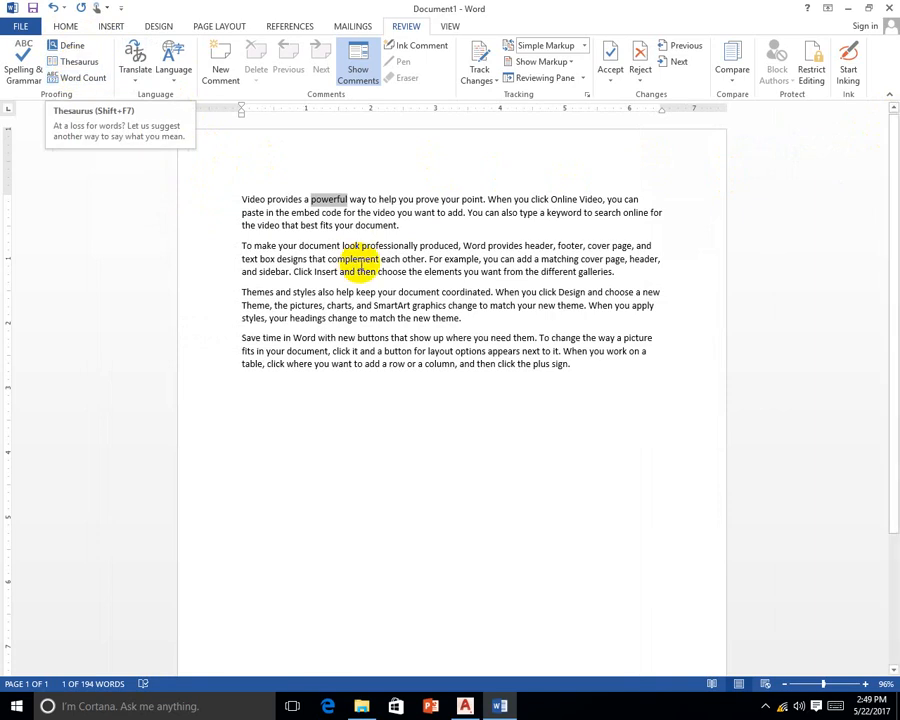
{"action": "left_click", "coordinate": [330, 201]}
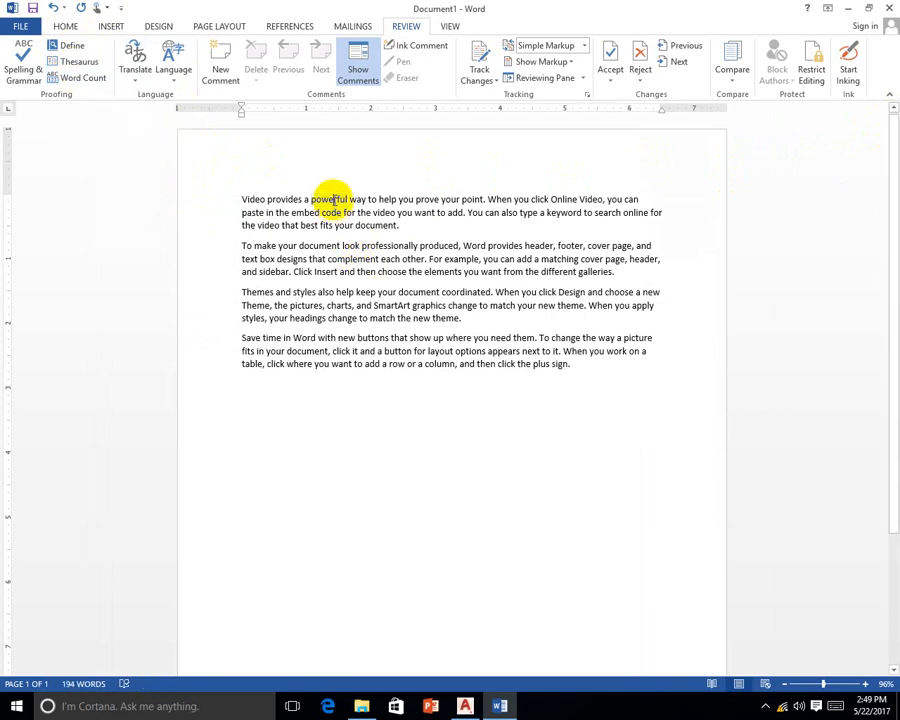
Look up synonyms for 'powerful', then type 'nice' on a new line and look it up in the Thesaurus
{"action": "left_click", "coordinate": [78, 63]}
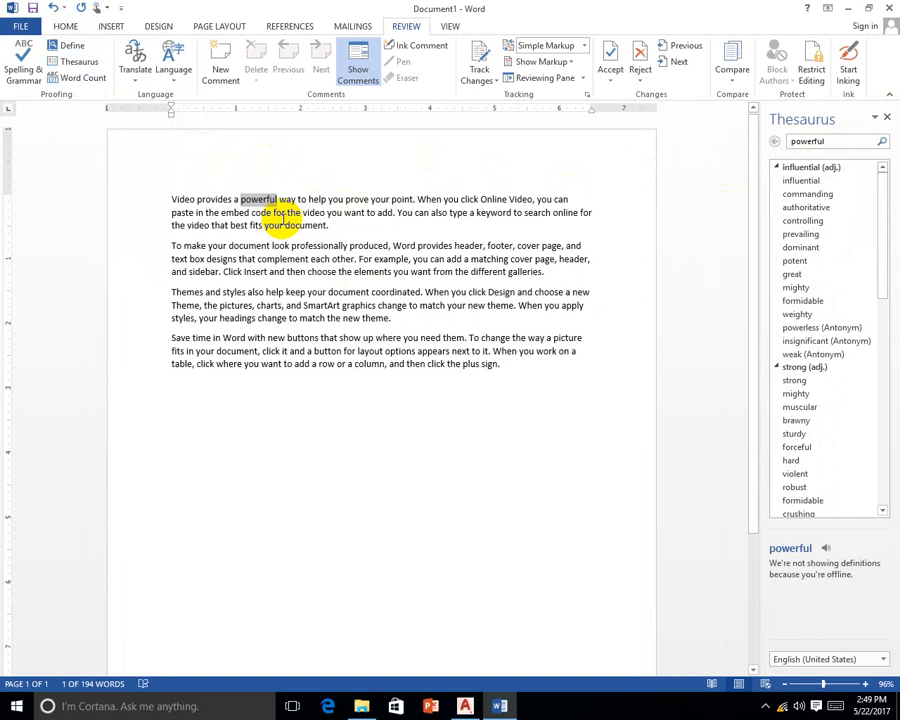
{"action": "left_click", "coordinate": [513, 367]}
{"action": "key", "text": "Return"}
{"action": "key", "text": "Return"}
{"action": "type", "text": "nice"}
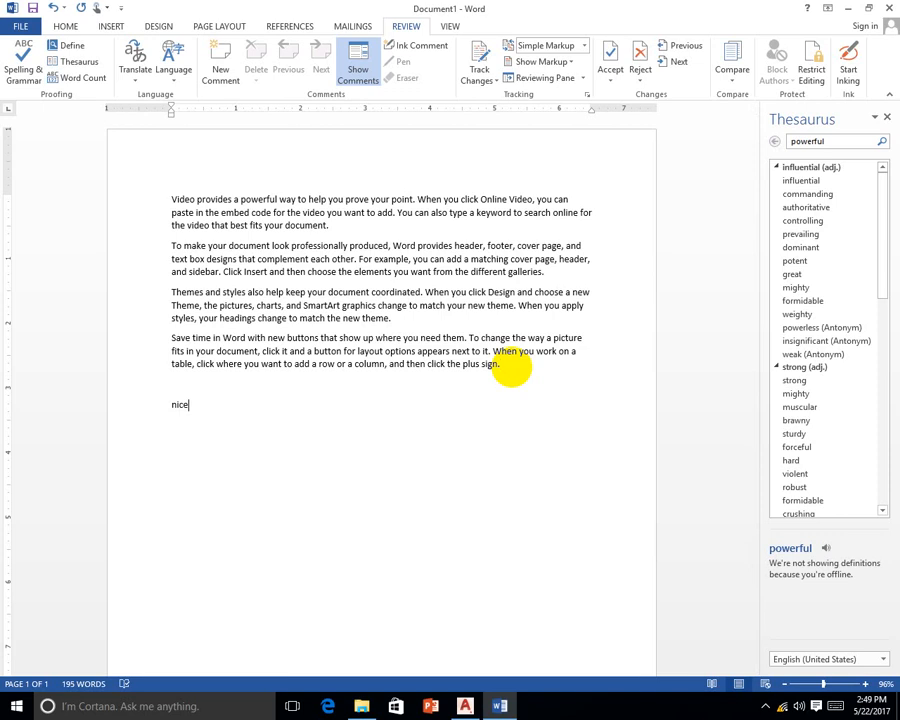
{"action": "double_click", "coordinate": [180, 405]}
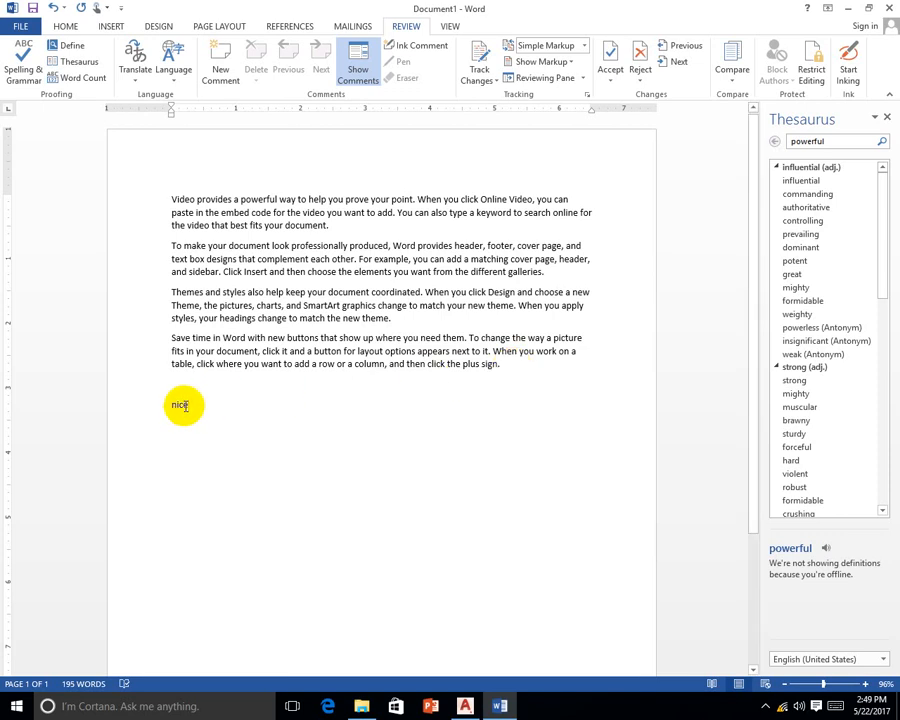
{"action": "left_click", "coordinate": [83, 64]}
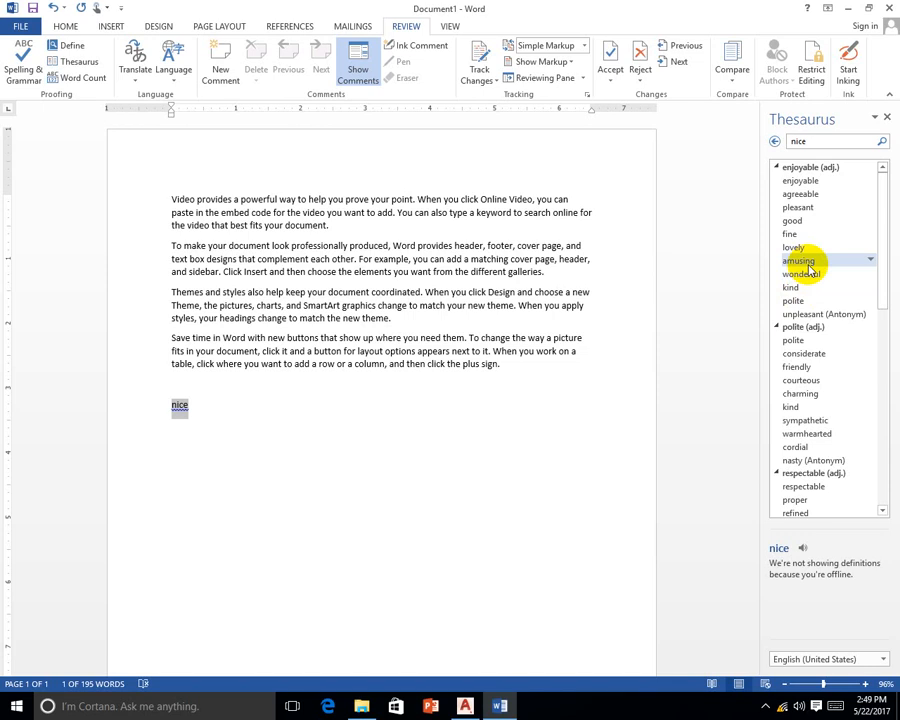
Delete the temporary word 'nice' from the document
{"action": "left_click", "coordinate": [233, 438]}
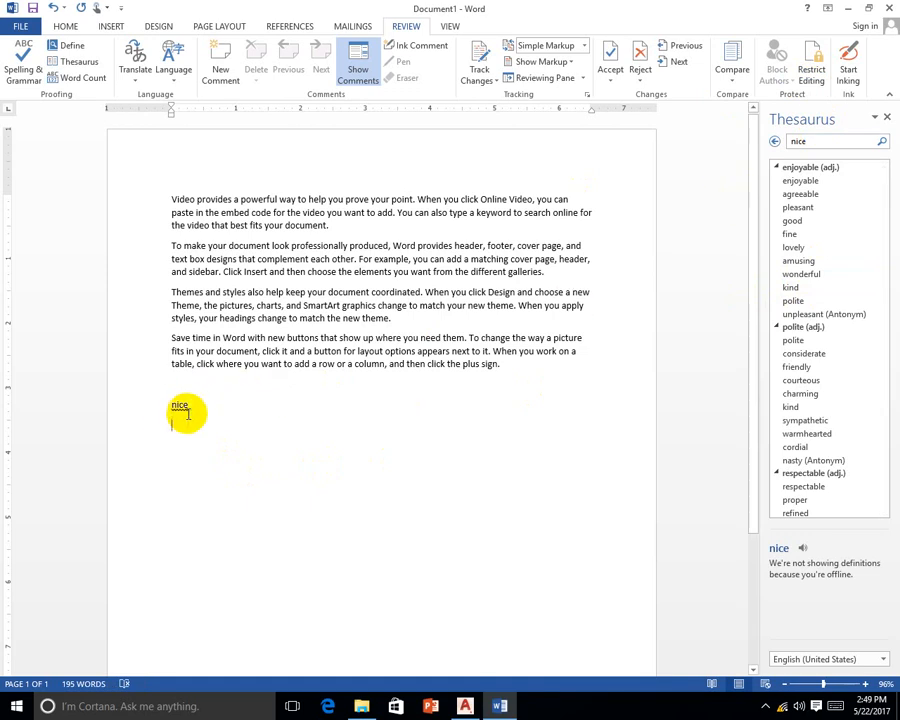
{"action": "double_click", "coordinate": [180, 406]}
{"action": "key", "text": "Delete"}
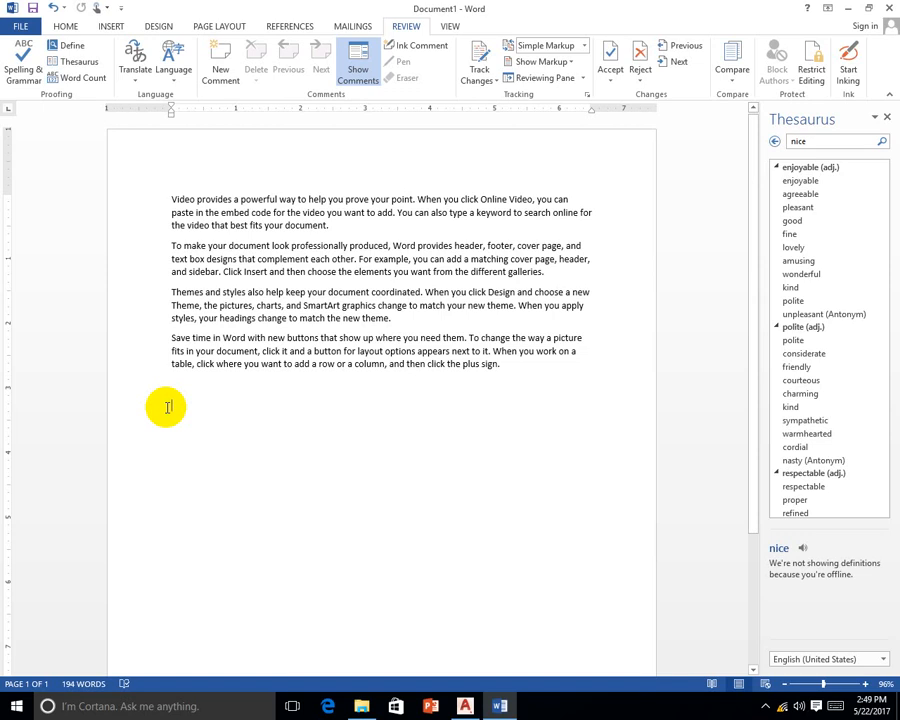
Look up synonyms for 'document' in the Thesaurus
{"action": "left_click", "coordinate": [315, 226]}
{"action": "left_click", "coordinate": [78, 62]}
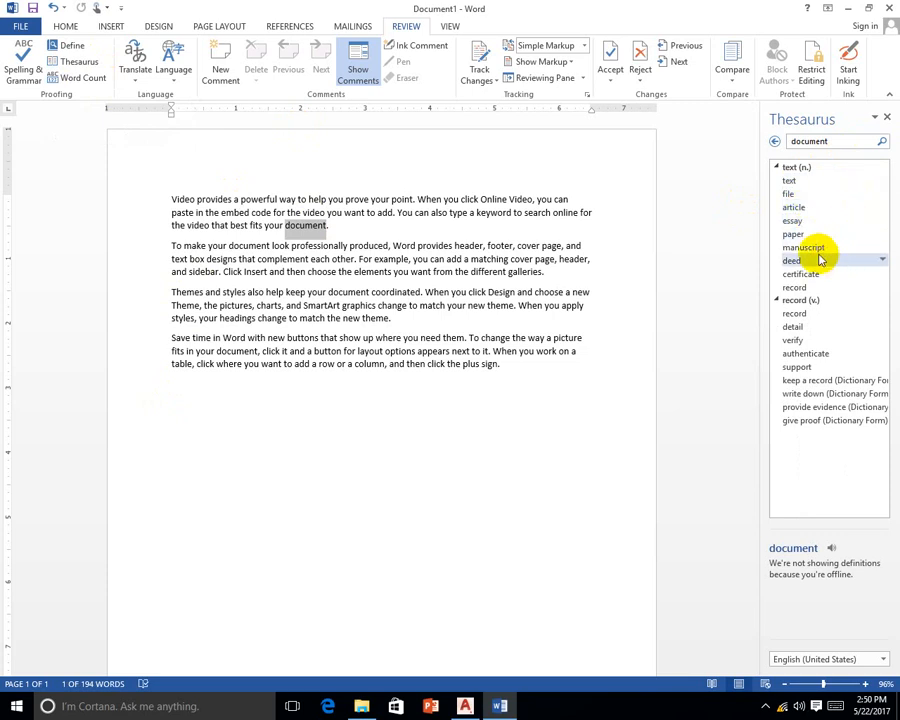
{"action": "left_click", "coordinate": [510, 367]}
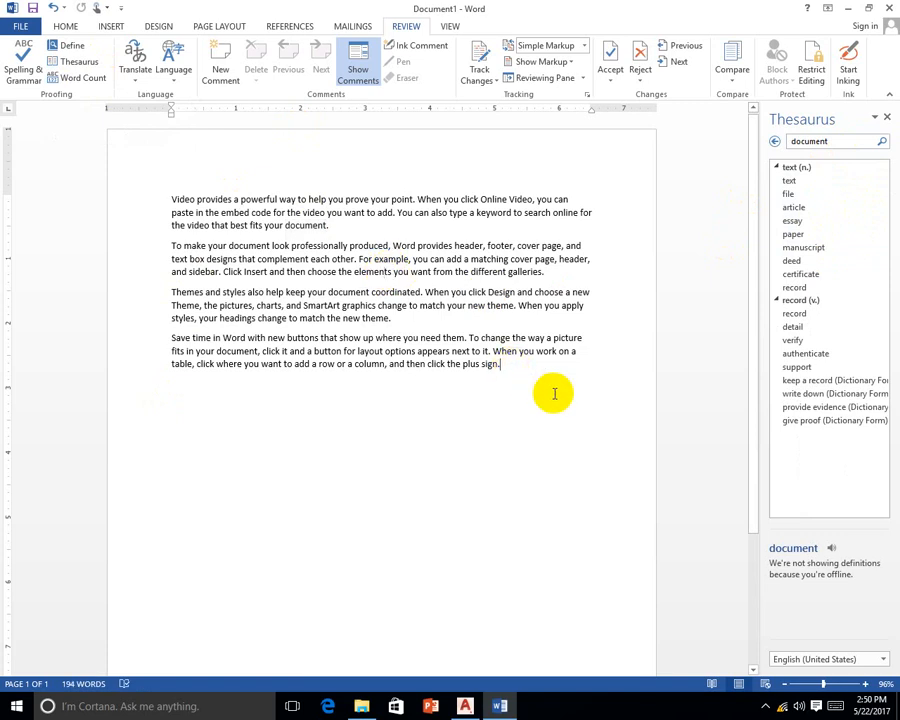
{"action": "left_click", "coordinate": [314, 226]}
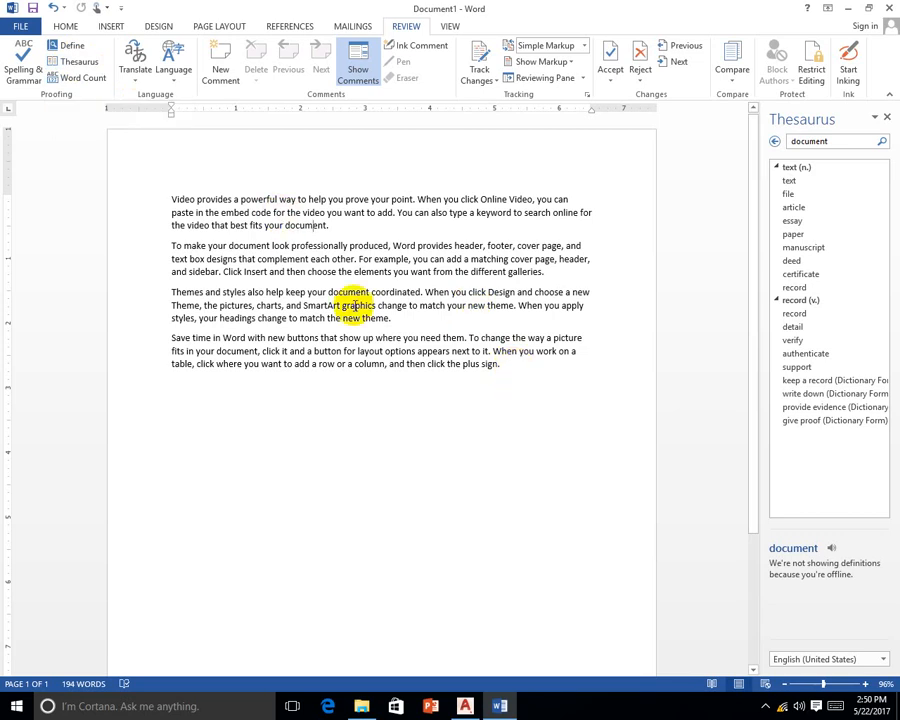
Type 'adorable' on a new line below the last paragraph
{"action": "left_click", "coordinate": [514, 364]}
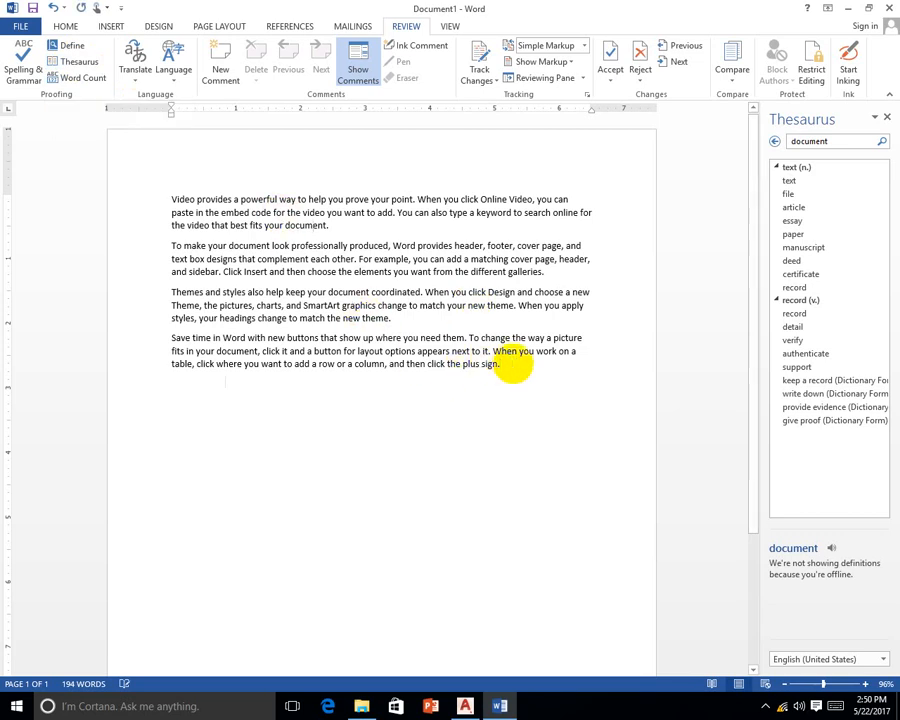
{"action": "key", "text": "Return"}
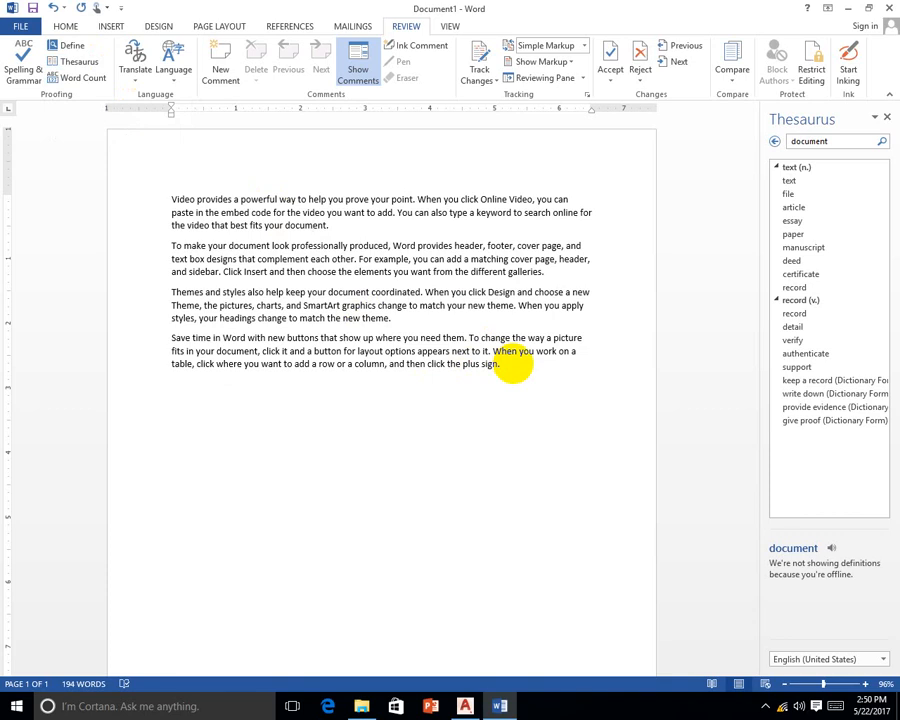
{"action": "type", "text": "adorable"}
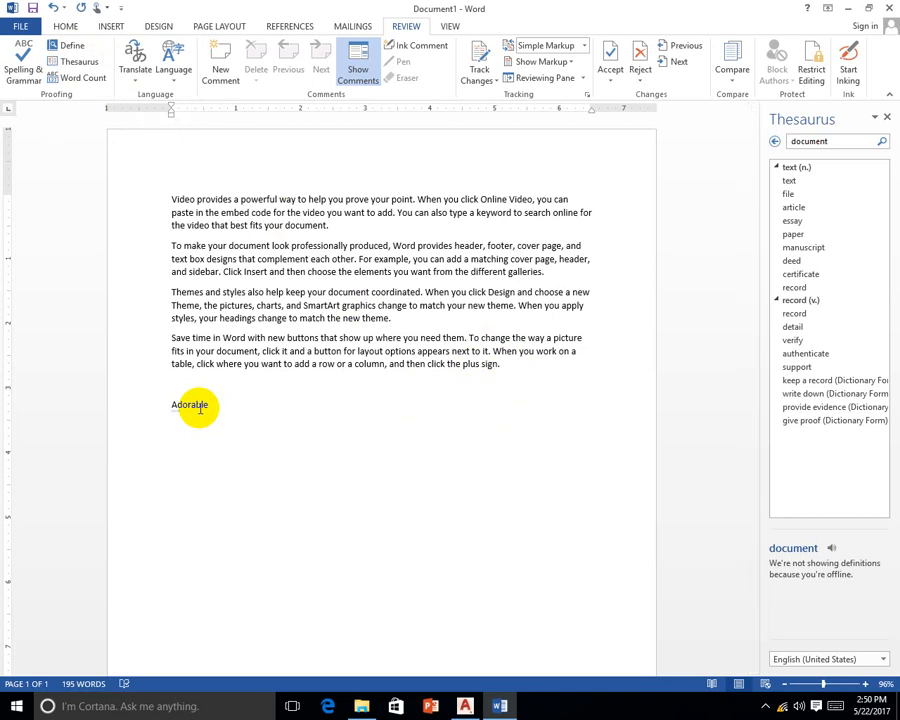
Use Define on 'Adorable' and check the network connection the Dictionaries pane requires
{"action": "right_click", "coordinate": [200, 408]}
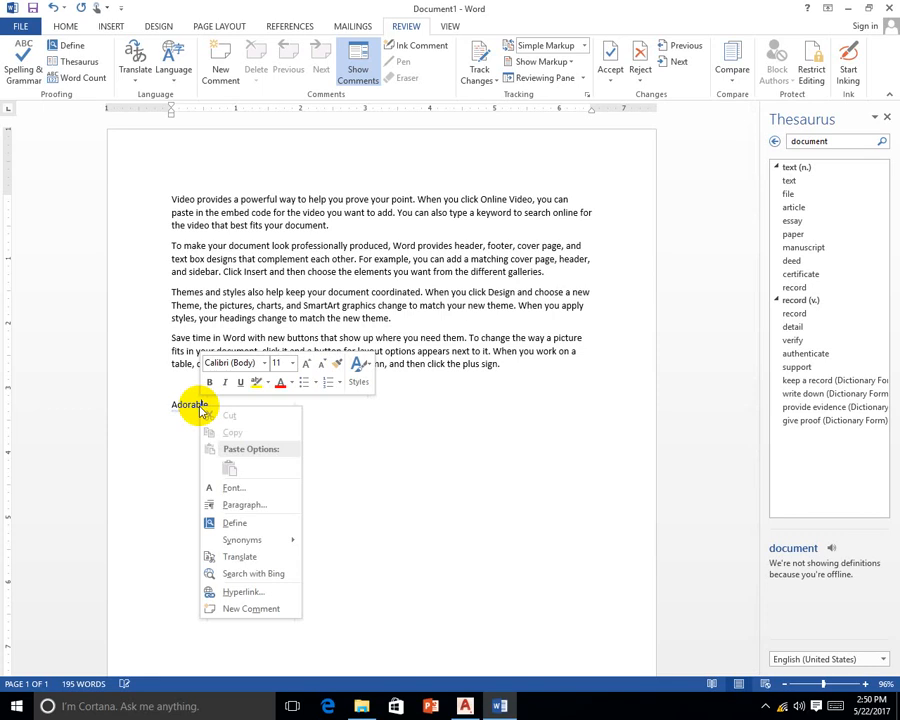
{"action": "left_click", "coordinate": [236, 523]}
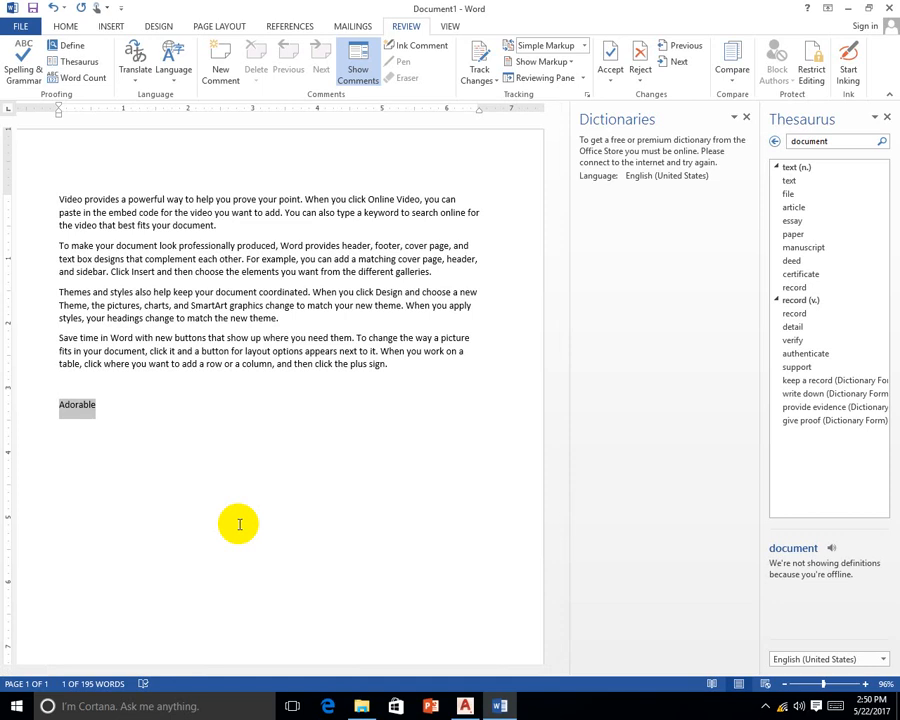
{"action": "left_click", "coordinate": [785, 710]}
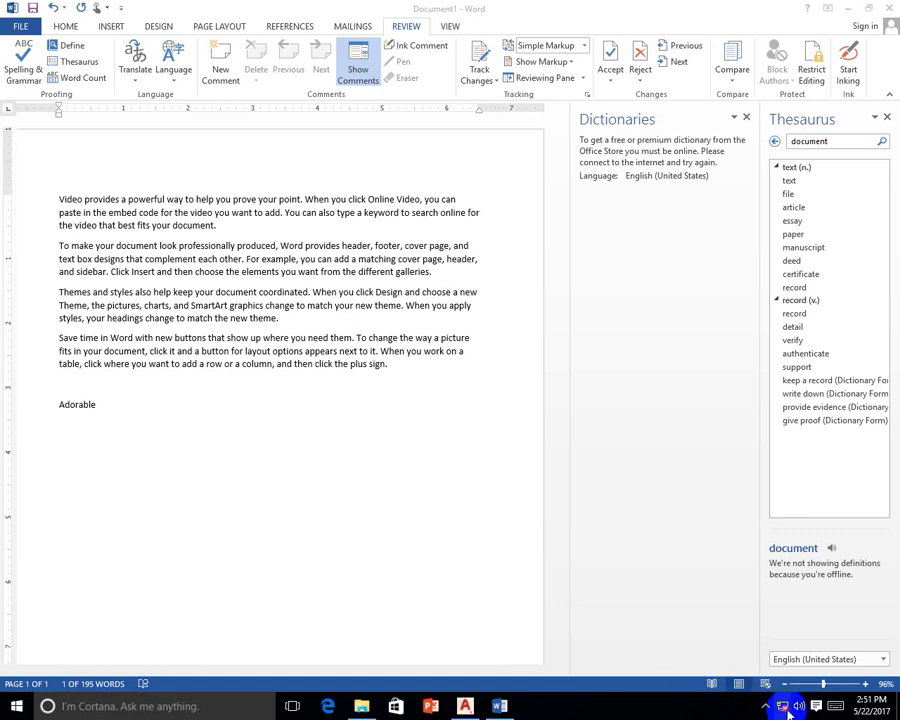
Recheck the network connection and get the English Dictionary definition of 'Adorable' beside the Thesaurus
{"action": "mouse_move", "coordinate": [789, 714]}
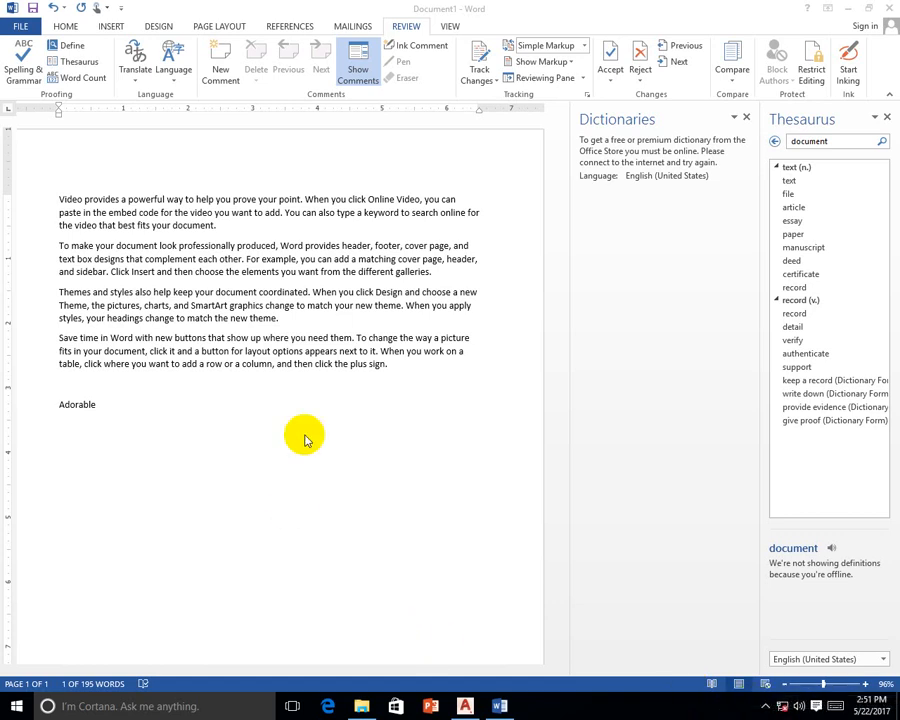
{"action": "double_click", "coordinate": [237, 438]}
{"action": "left_click", "coordinate": [257, 398]}
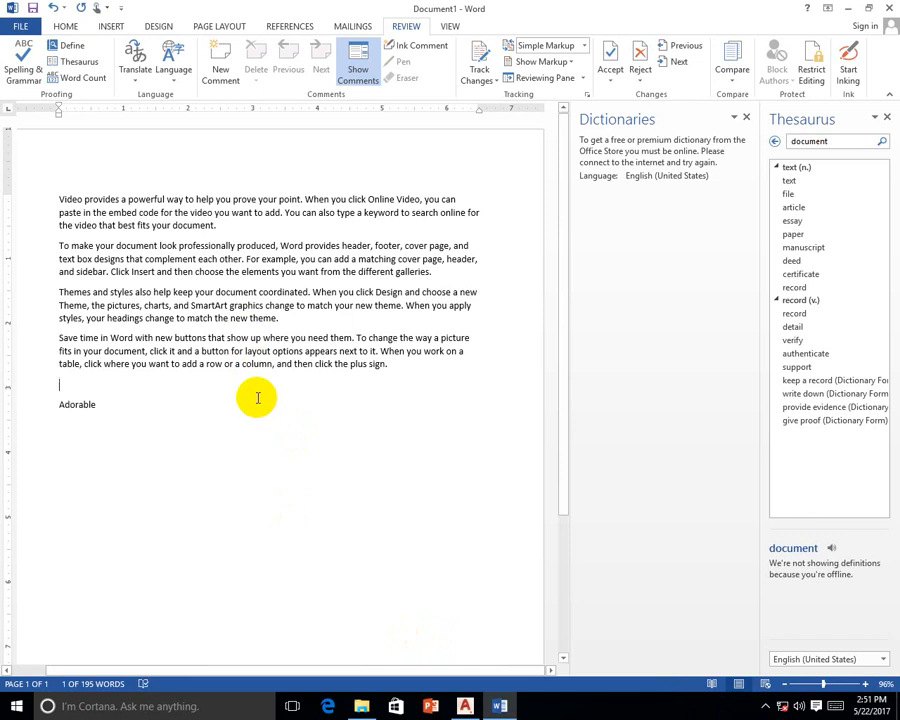
{"action": "left_click", "coordinate": [134, 418]}
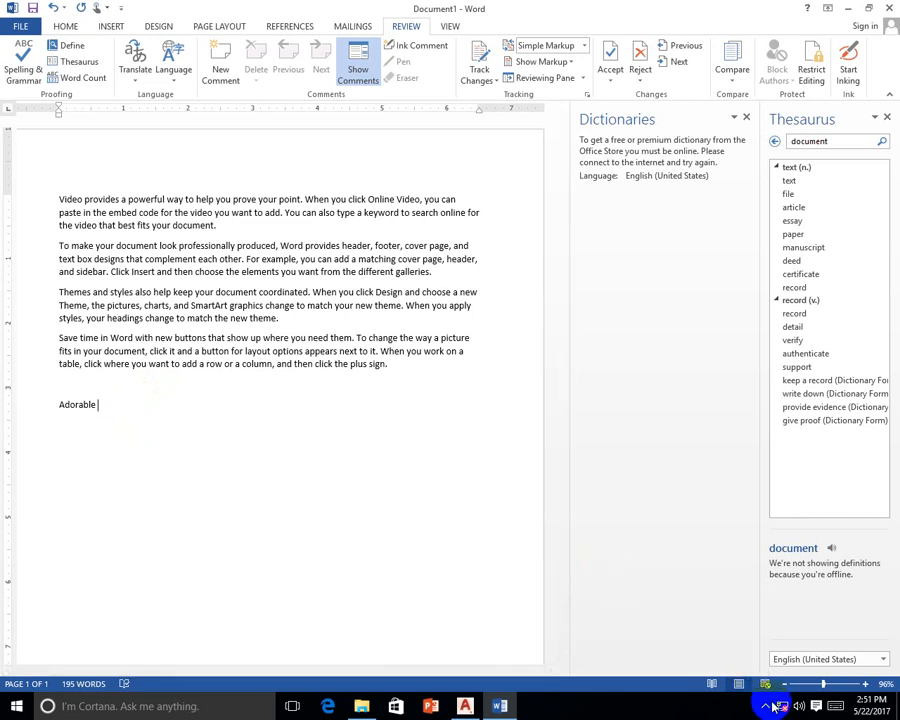
{"action": "left_click", "coordinate": [784, 708]}
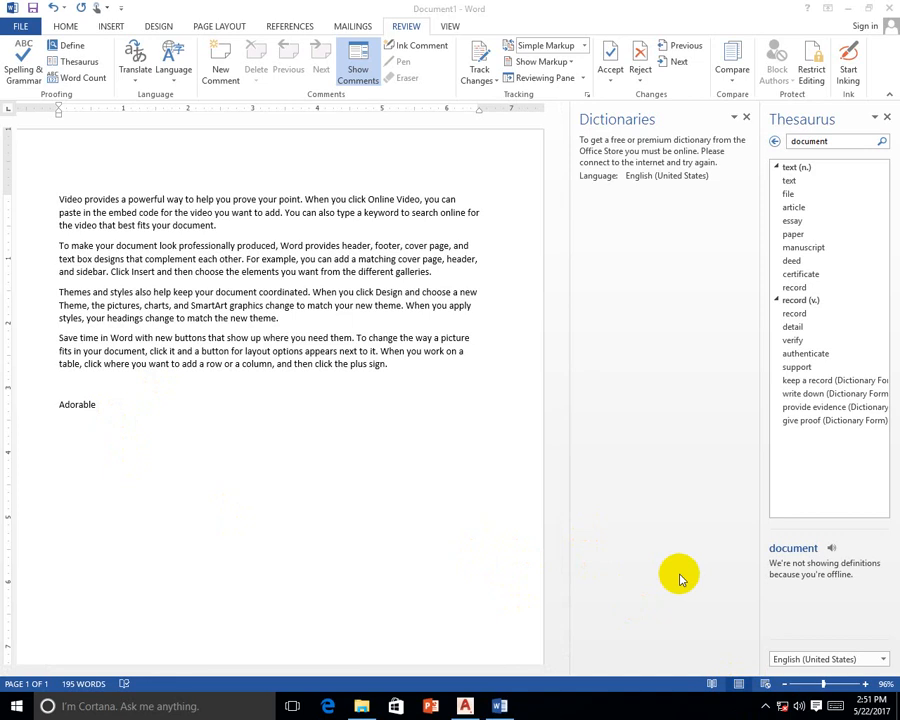
{"action": "left_click", "coordinate": [765, 705]}
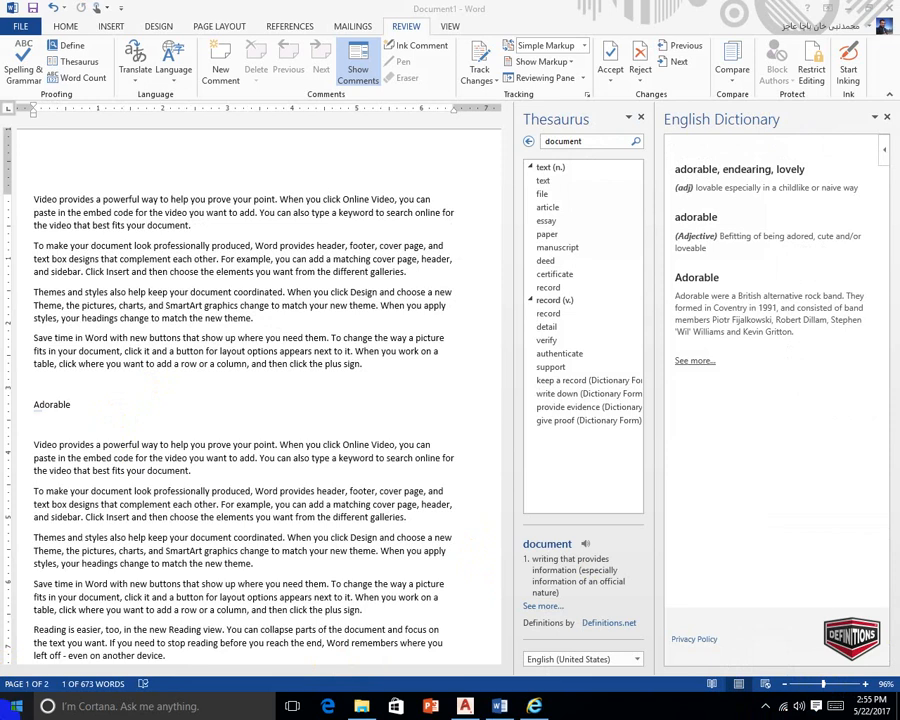
Add 'Chair' on a new line under 'Adorable' and look up its definition with Define
{"action": "left_click", "coordinate": [98, 412]}
{"action": "left_click", "coordinate": [89, 414]}
{"action": "key", "text": "Return"}
{"action": "type", "text": "c"}
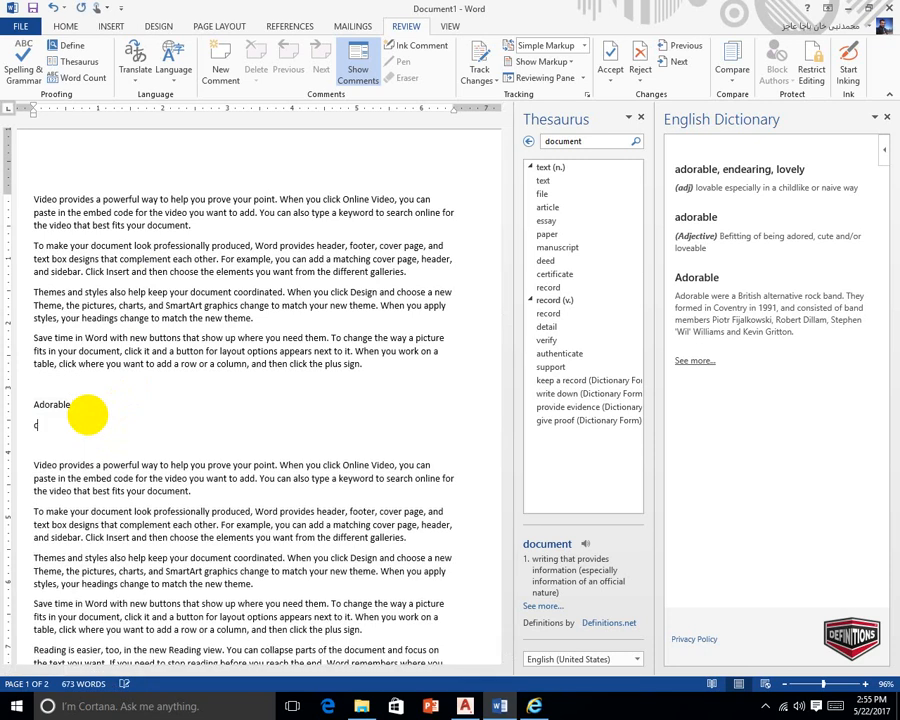
{"action": "type", "text": "hair"}
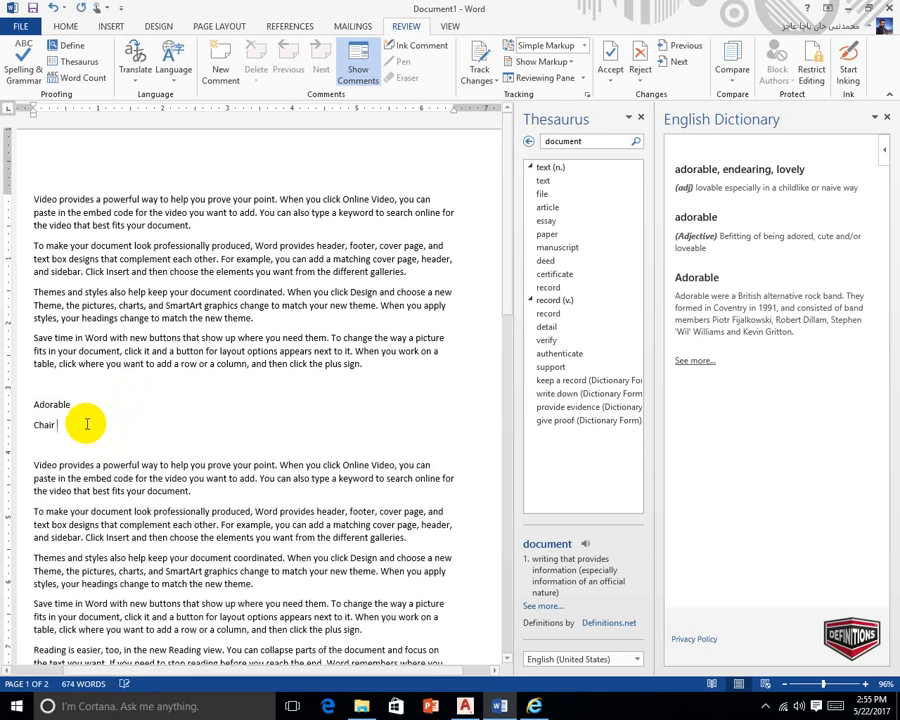
{"action": "right_click", "coordinate": [45, 425]}
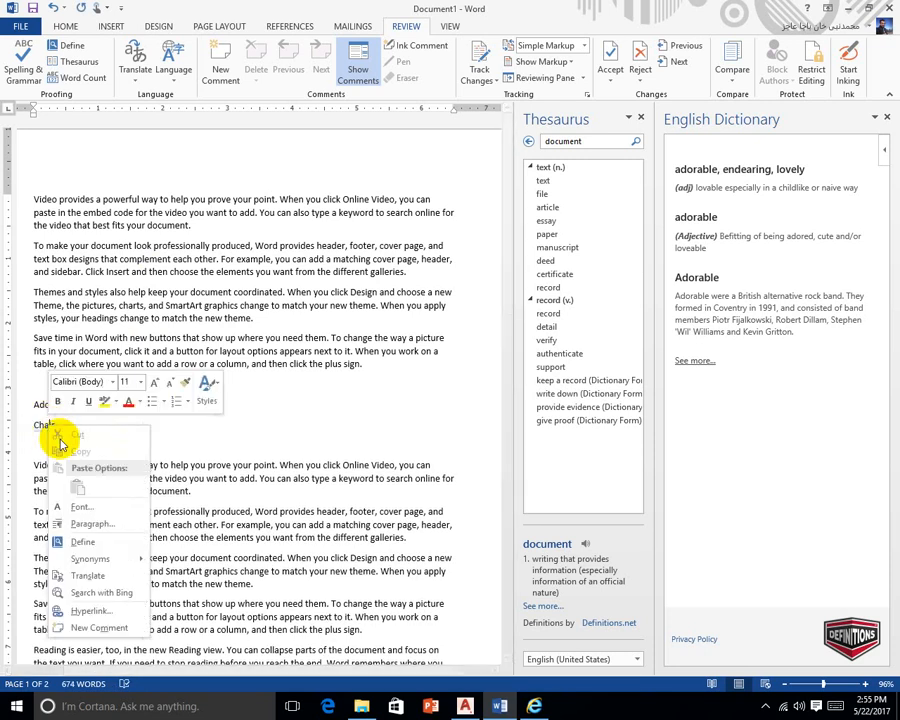
{"action": "left_click", "coordinate": [90, 537]}
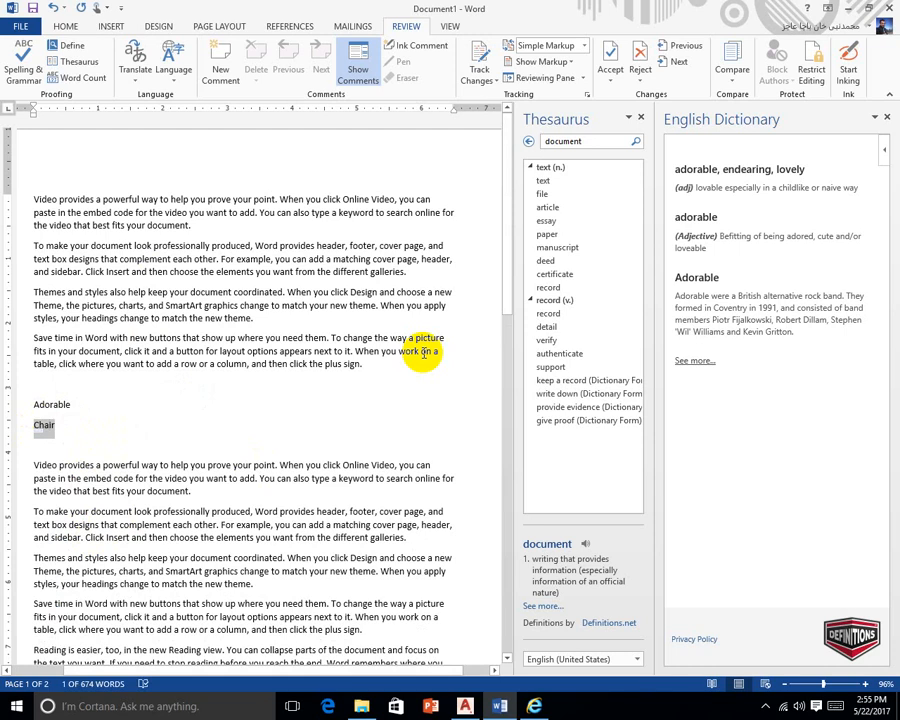
{"action": "right_click", "coordinate": [45, 425]}
{"action": "left_click", "coordinate": [98, 536]}
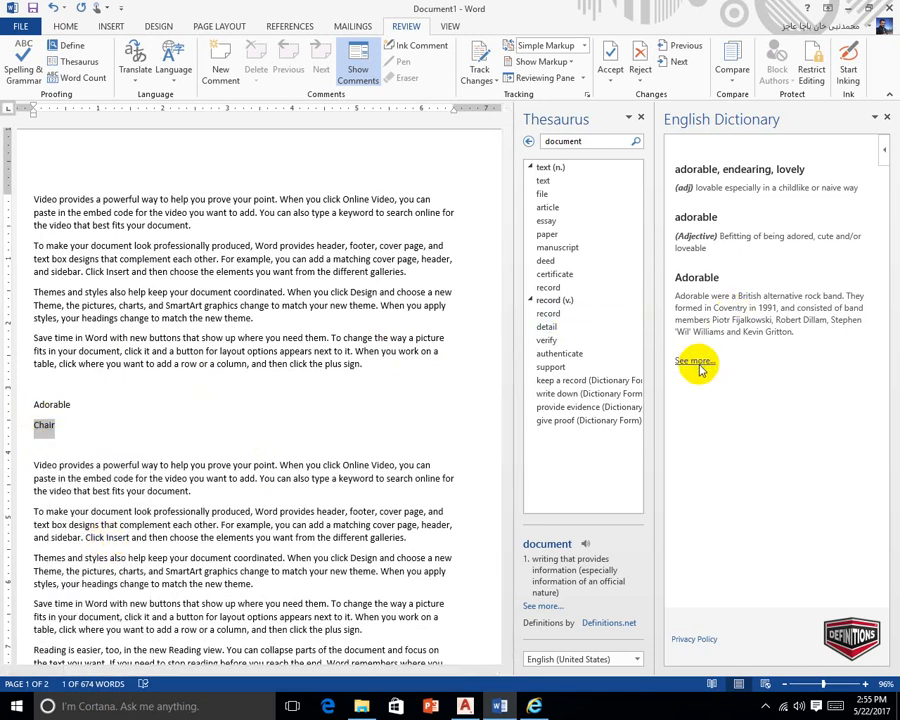
Close the Thesaurus and English Dictionary panes
{"action": "left_click", "coordinate": [640, 116]}
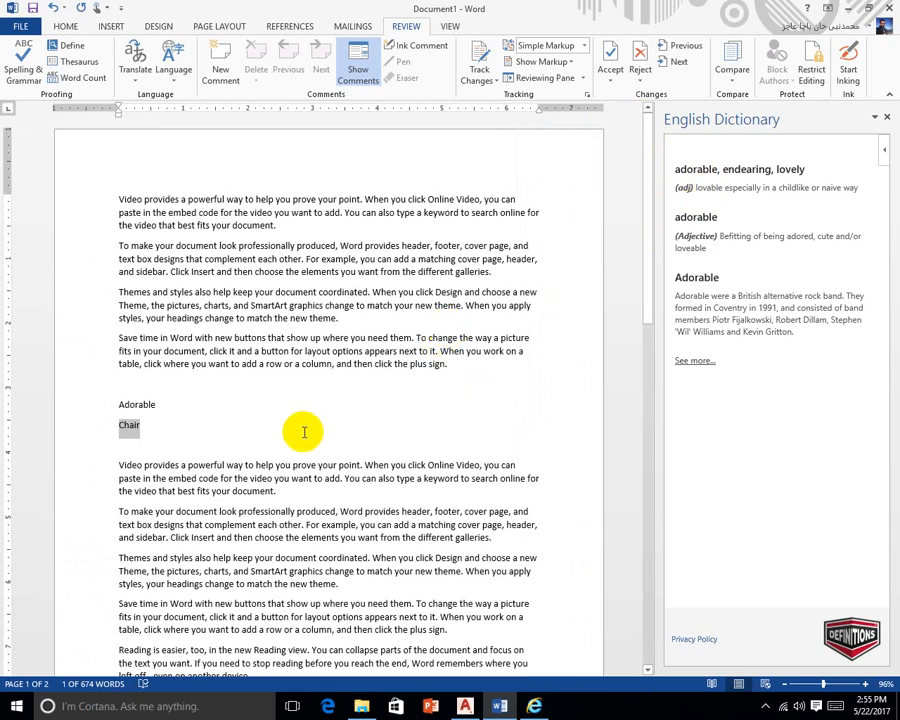
{"action": "left_click", "coordinate": [168, 404]}
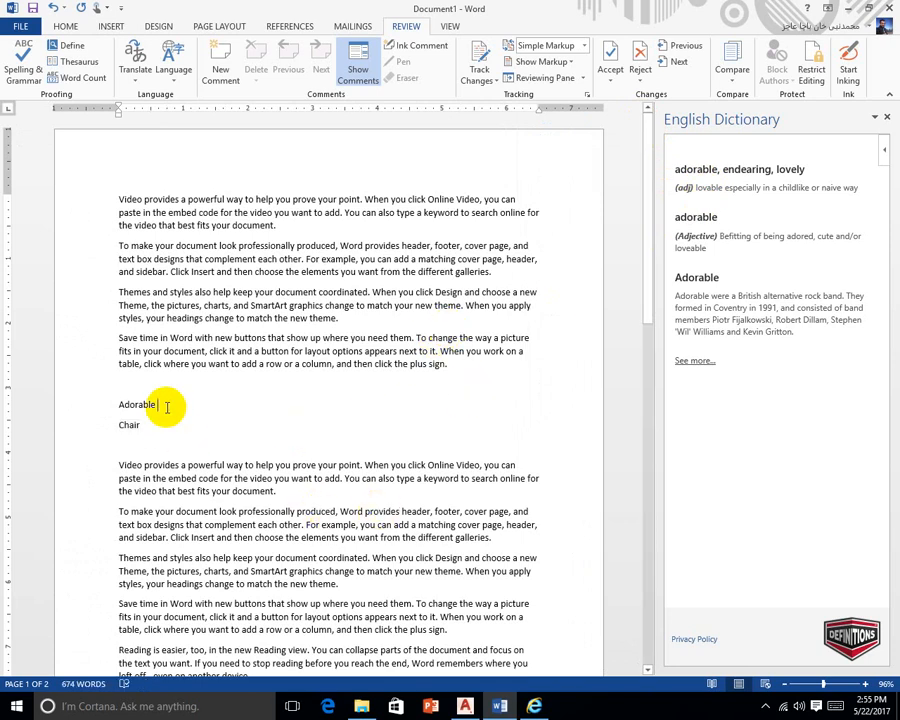
{"action": "left_click", "coordinate": [886, 117]}
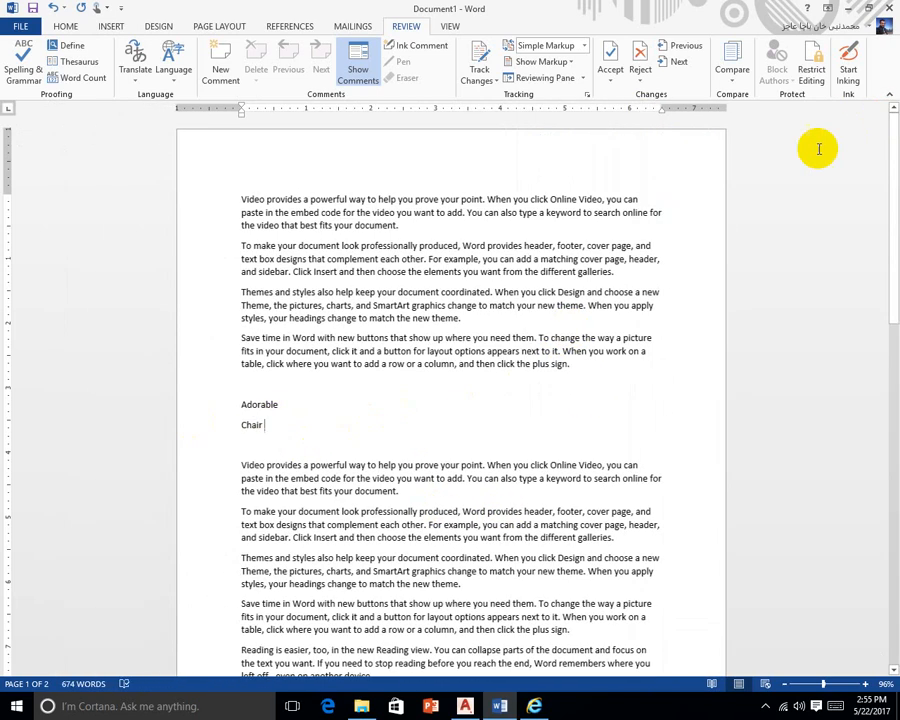
{"action": "right_click", "coordinate": [251, 423]}
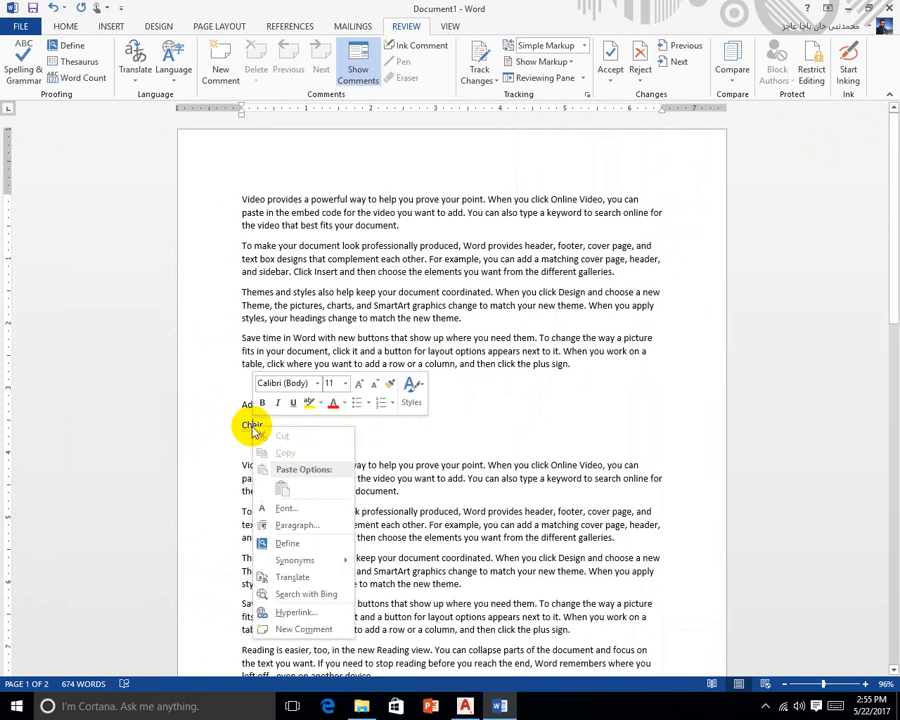
{"action": "left_click", "coordinate": [290, 543]}
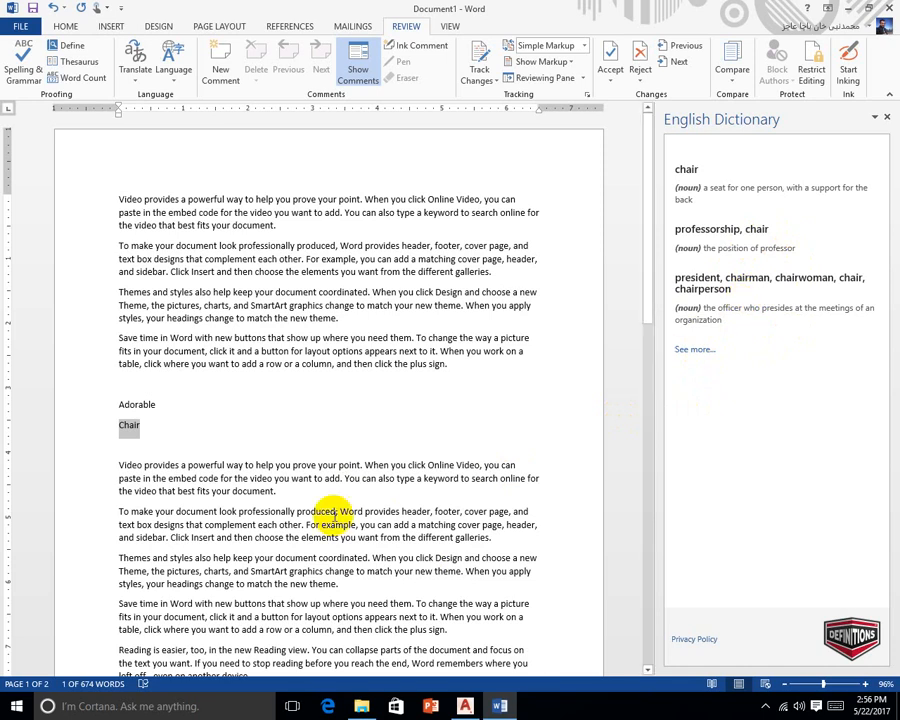
{"action": "left_click", "coordinate": [157, 426]}
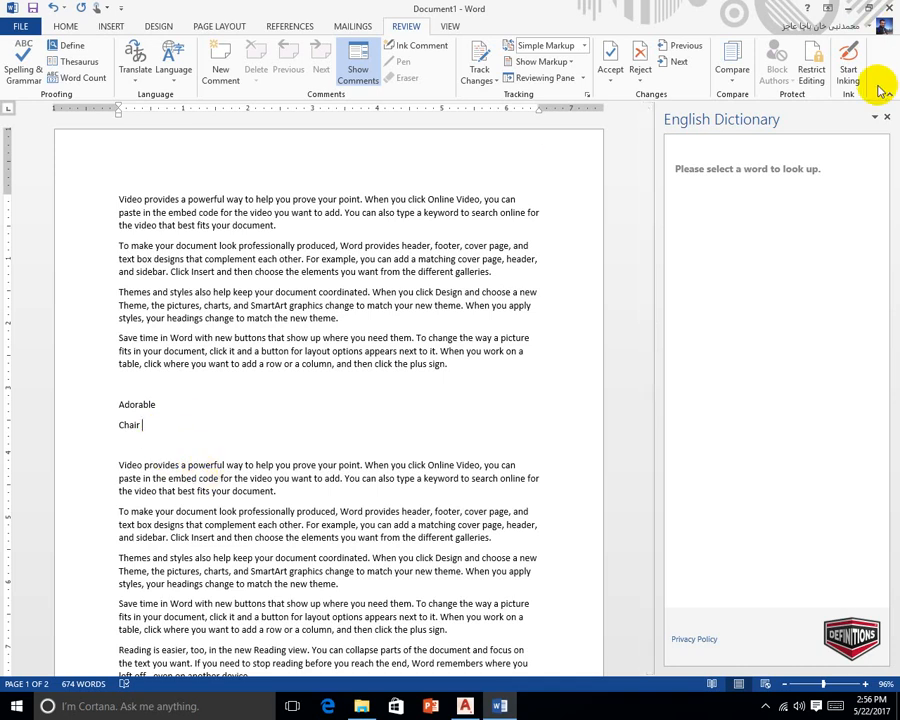
{"action": "left_click", "coordinate": [886, 117]}
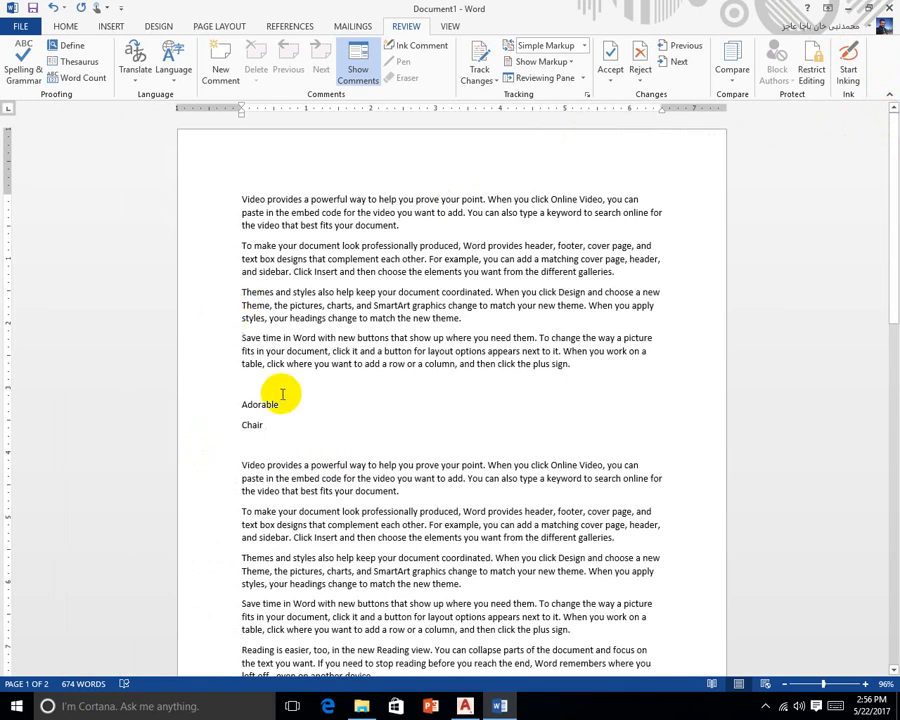
Translate 'Adorable' into French (France) in the Research pane and bring up Translation options
{"action": "right_click", "coordinate": [273, 405]}
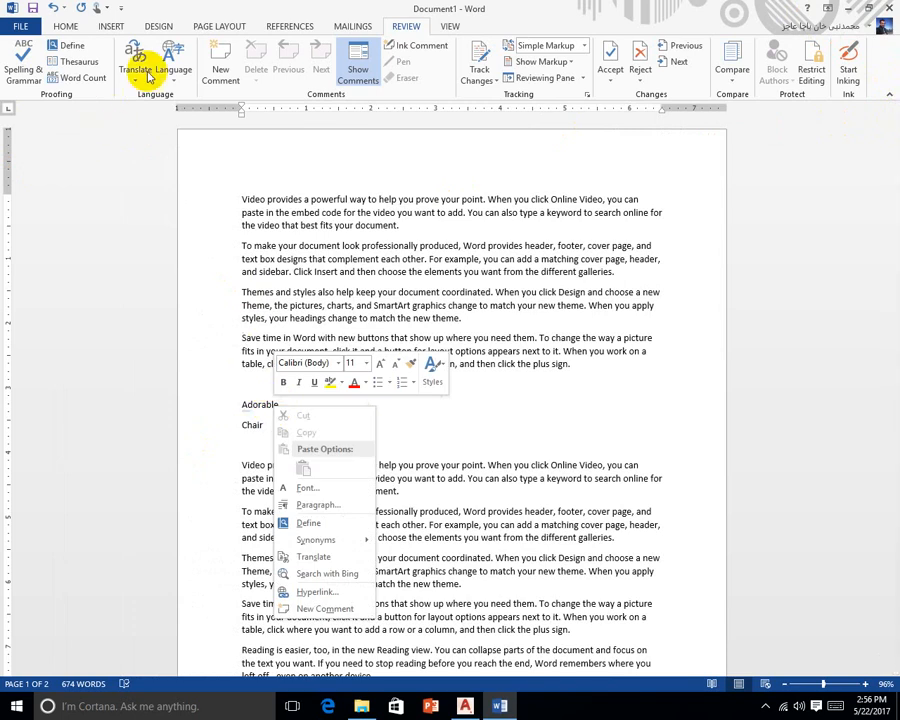
{"action": "left_click", "coordinate": [328, 562]}
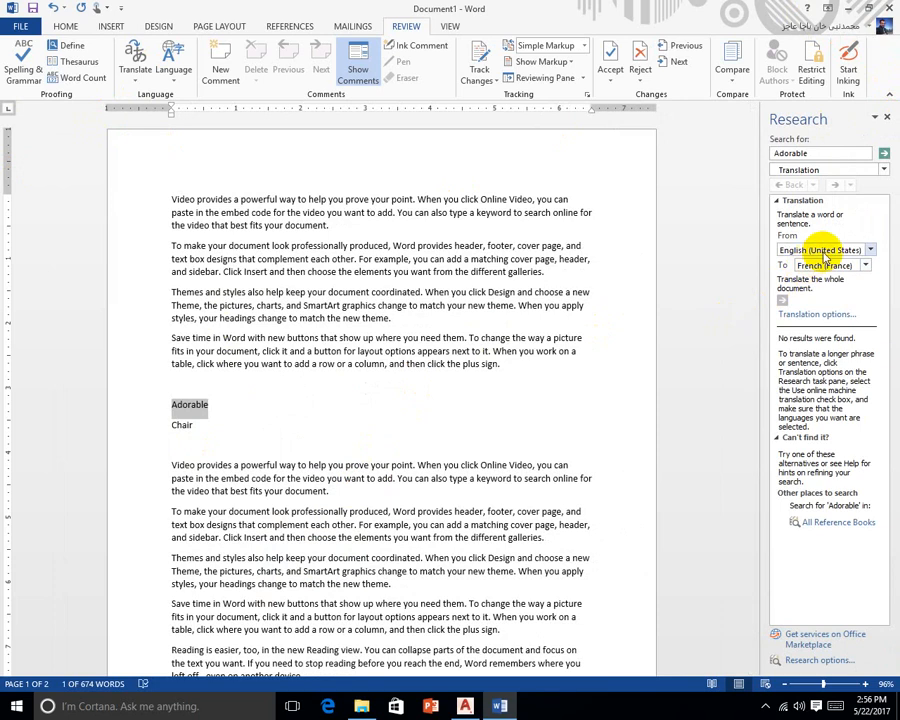
{"action": "left_click", "coordinate": [865, 268]}
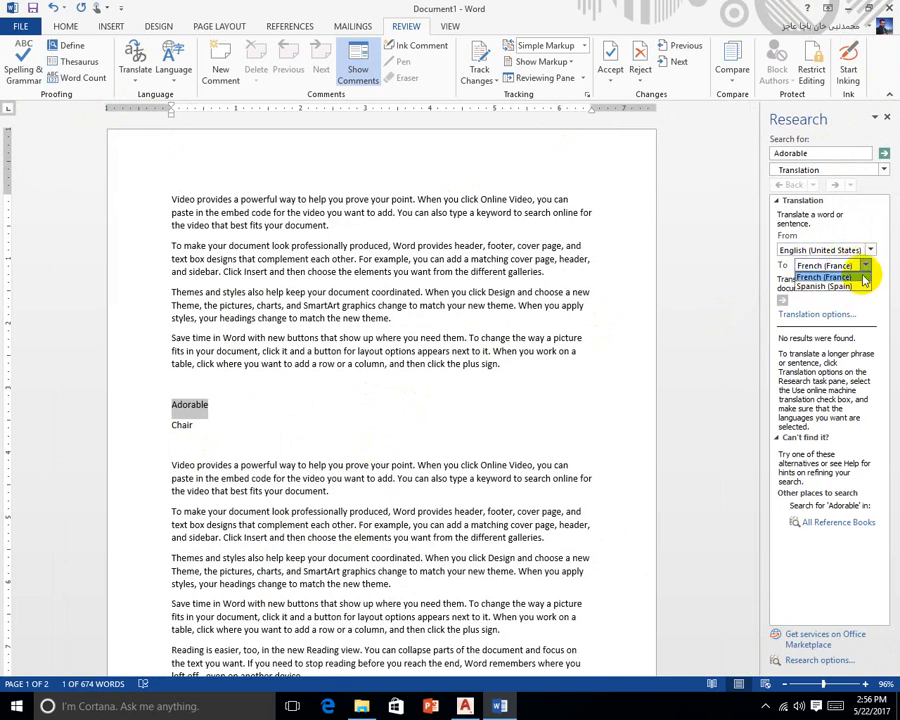
{"action": "left_click", "coordinate": [869, 273]}
{"action": "left_click", "coordinate": [868, 271]}
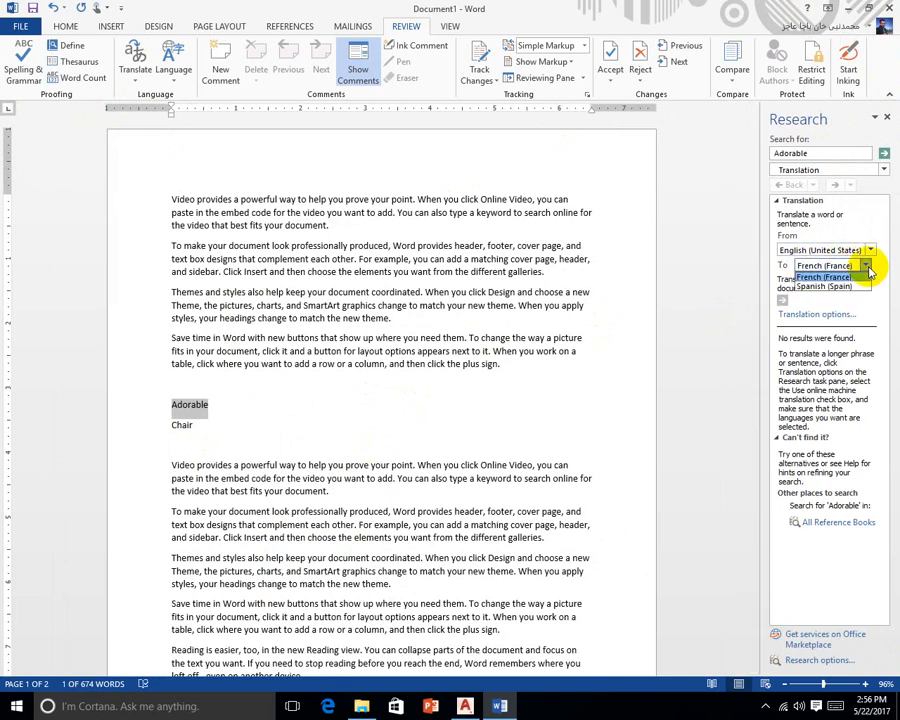
{"action": "left_click", "coordinate": [869, 272]}
{"action": "left_click", "coordinate": [868, 270]}
{"action": "left_click", "coordinate": [868, 271]}
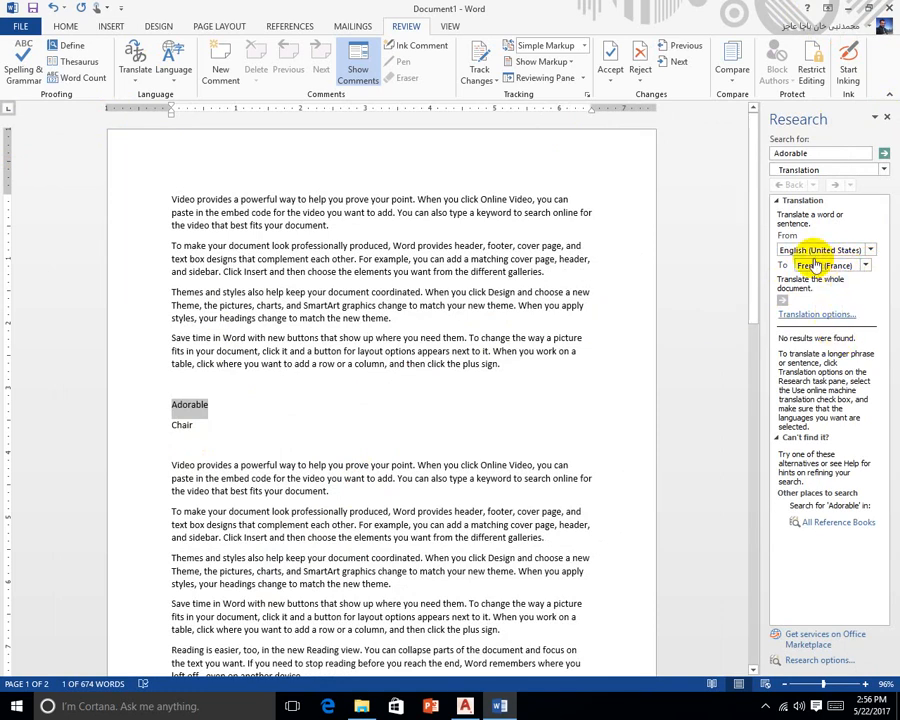
{"action": "left_click", "coordinate": [780, 371]}
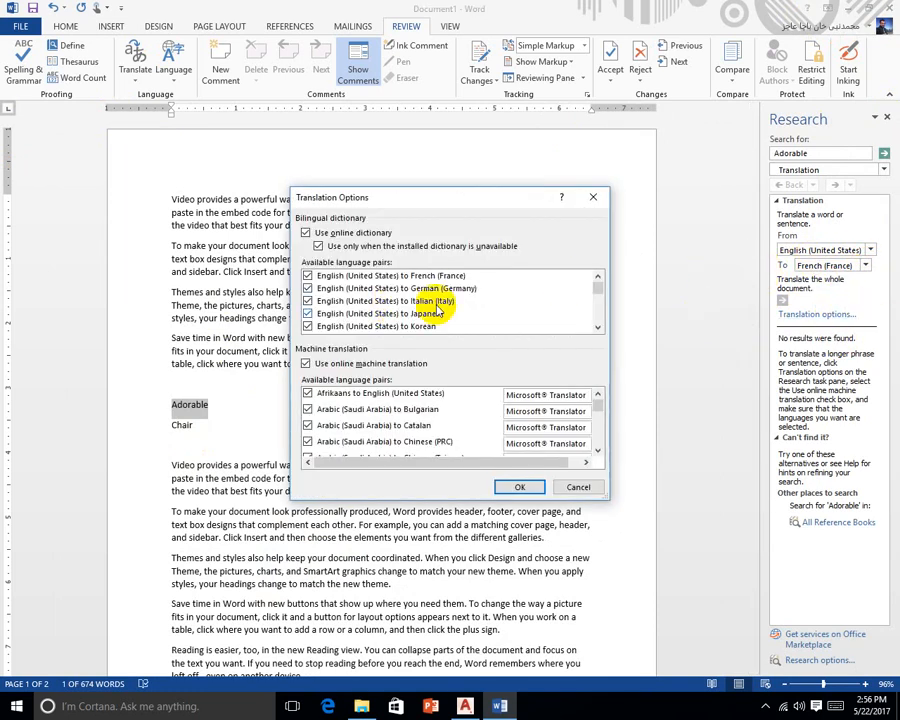
Set the document translation language to English (United States) to Urdu (Pakistan)
{"action": "left_click", "coordinate": [575, 487]}
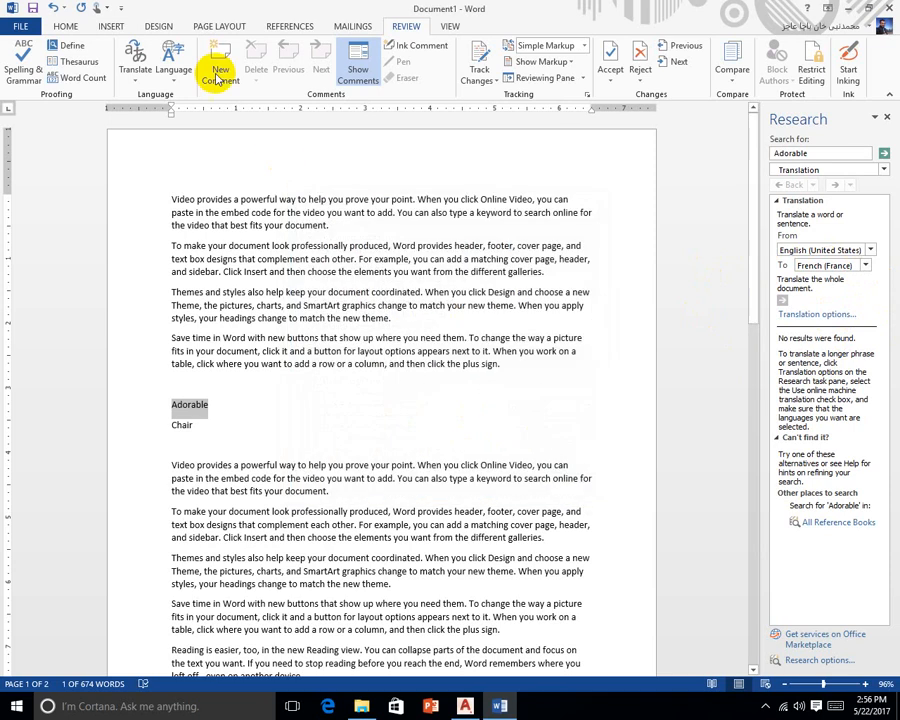
{"action": "left_click", "coordinate": [136, 84]}
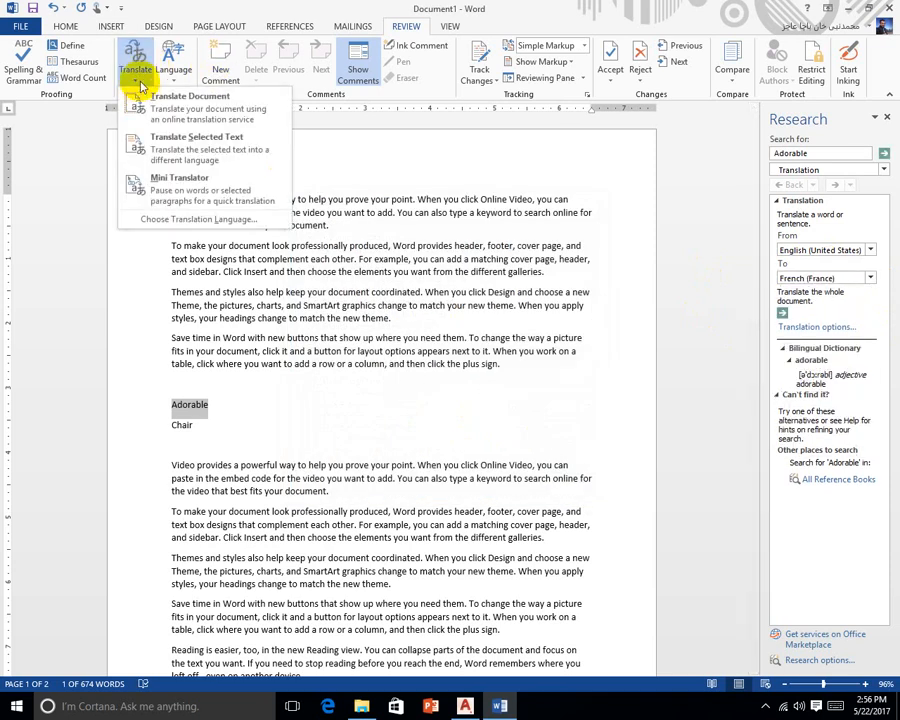
{"action": "left_click", "coordinate": [226, 219]}
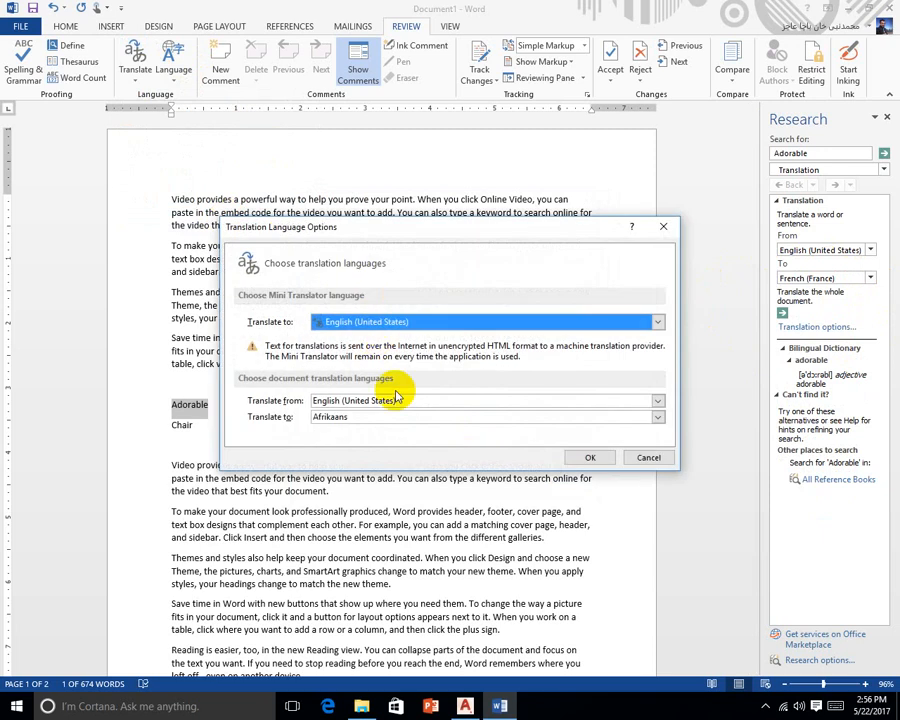
{"action": "left_click", "coordinate": [337, 420]}
{"action": "left_click", "coordinate": [346, 419]}
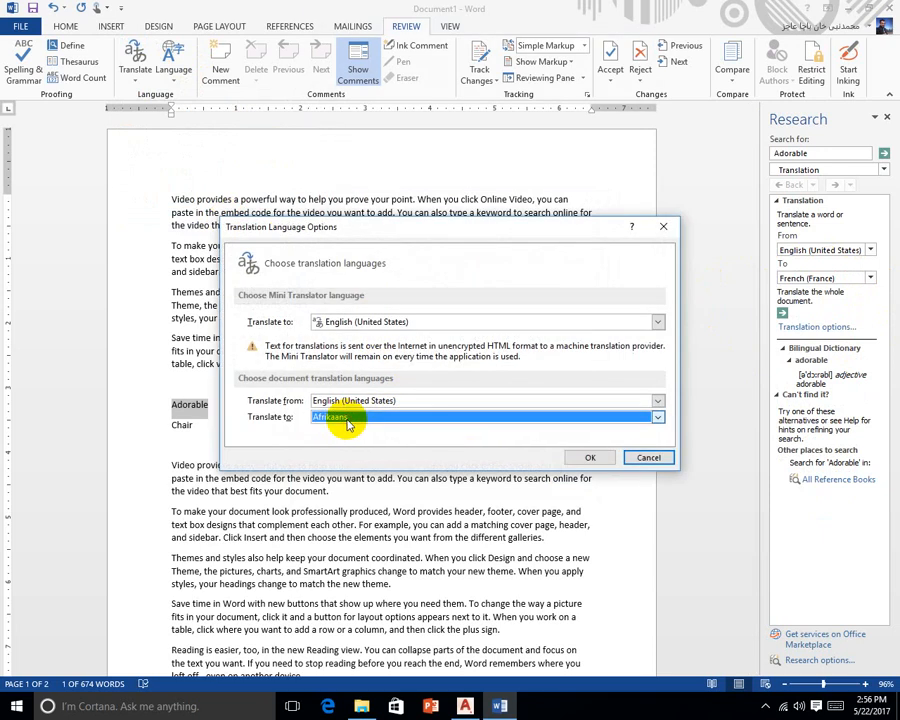
{"action": "left_click", "coordinate": [346, 419]}
{"action": "scroll", "coordinate": [385, 386], "scroll_direction": "down", "scroll_amount": 6}
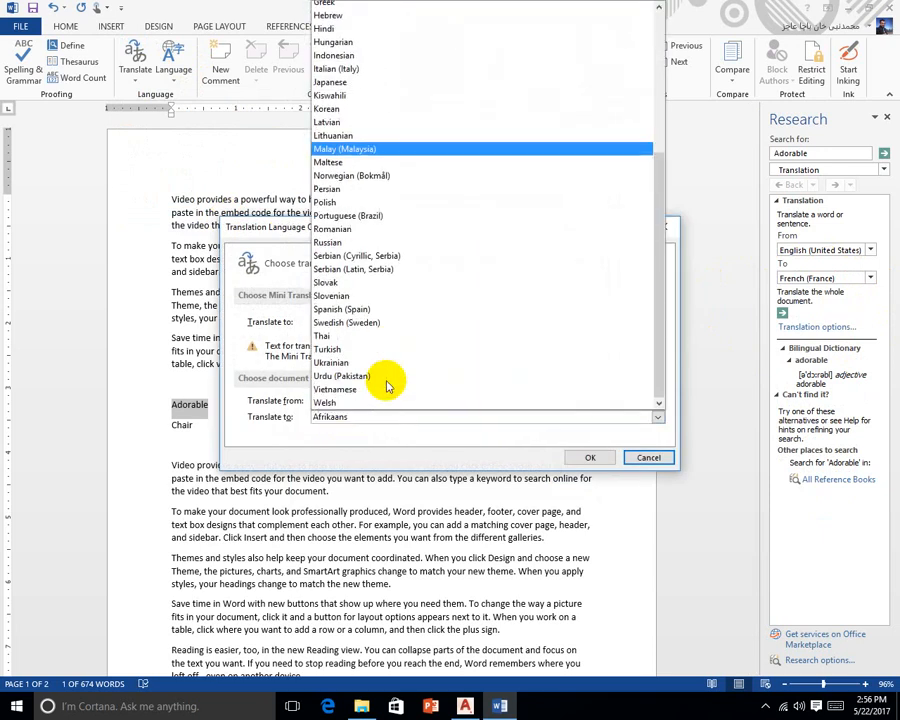
{"action": "left_click", "coordinate": [375, 376]}
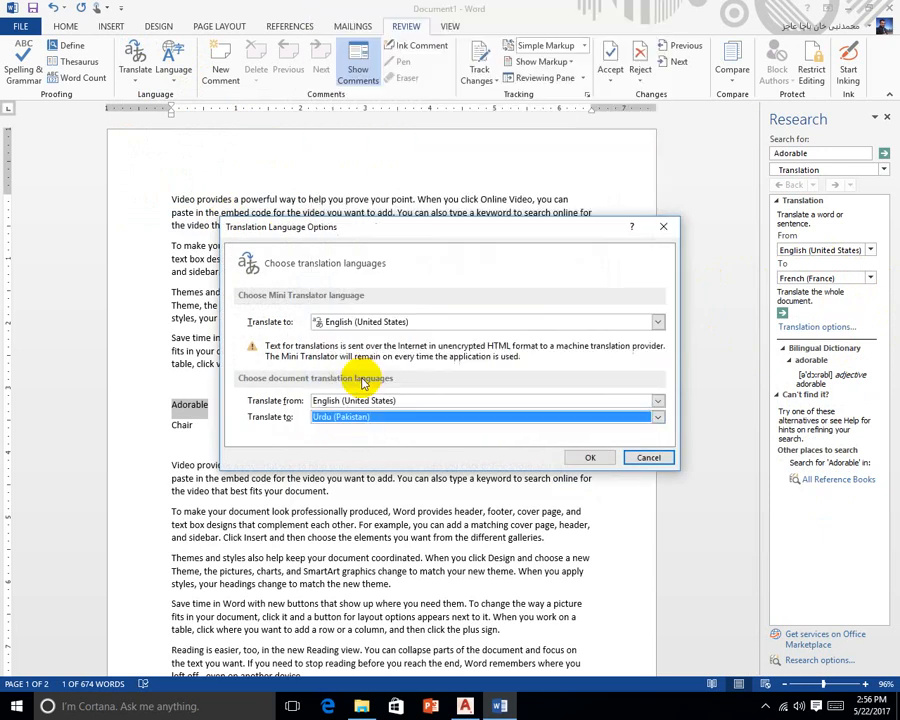
{"action": "left_click", "coordinate": [593, 458]}
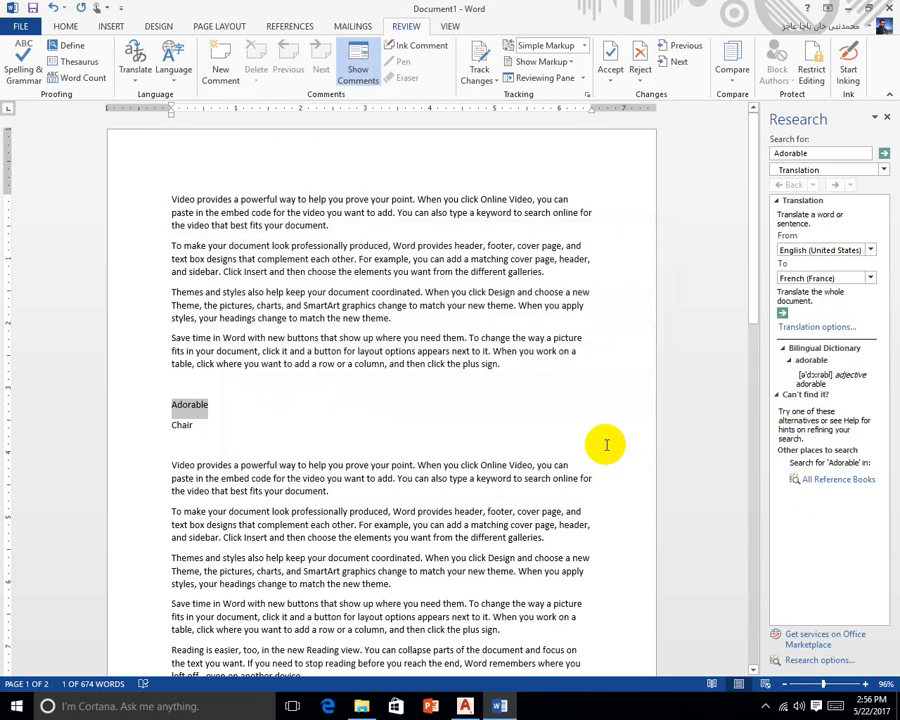
Switch the Research pane's To language to Urdu (Pakistan) for 'Adorable'
{"action": "left_click", "coordinate": [870, 278]}
{"action": "scroll", "coordinate": [845, 362], "scroll_direction": "down", "scroll_amount": 4}
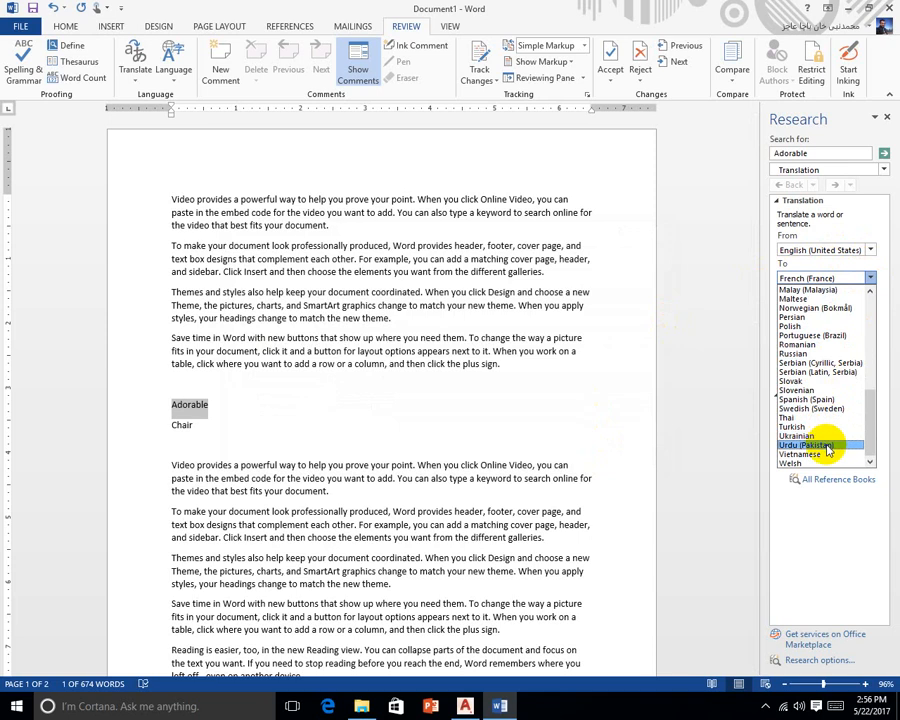
{"action": "left_click", "coordinate": [827, 446]}
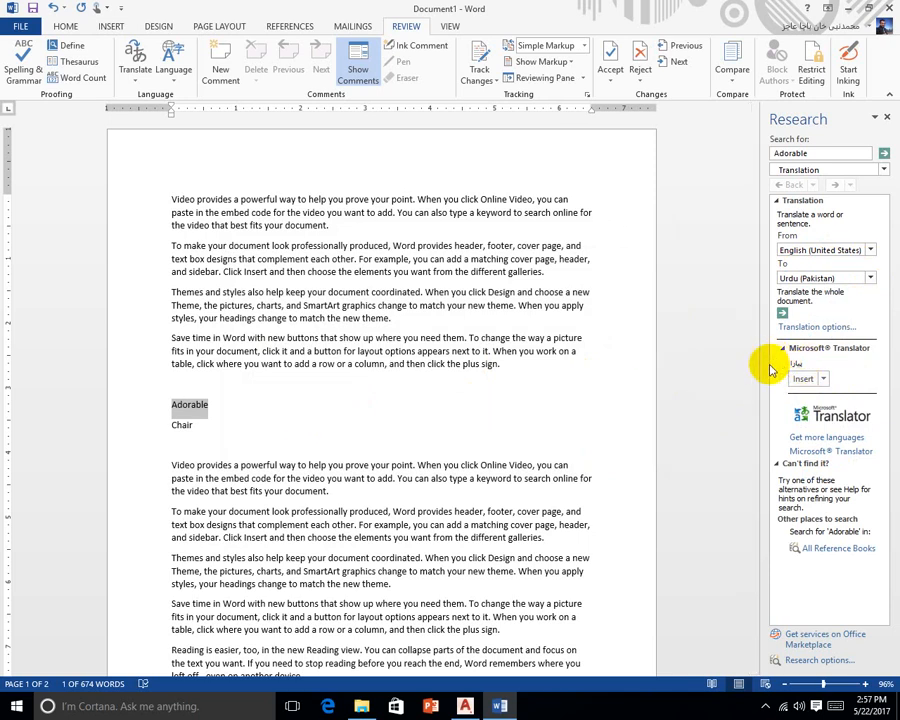
Insert and undo Adorable's Urdu translation, then paste it as plain text after Adorable and delete it
{"action": "left_click", "coordinate": [818, 381]}
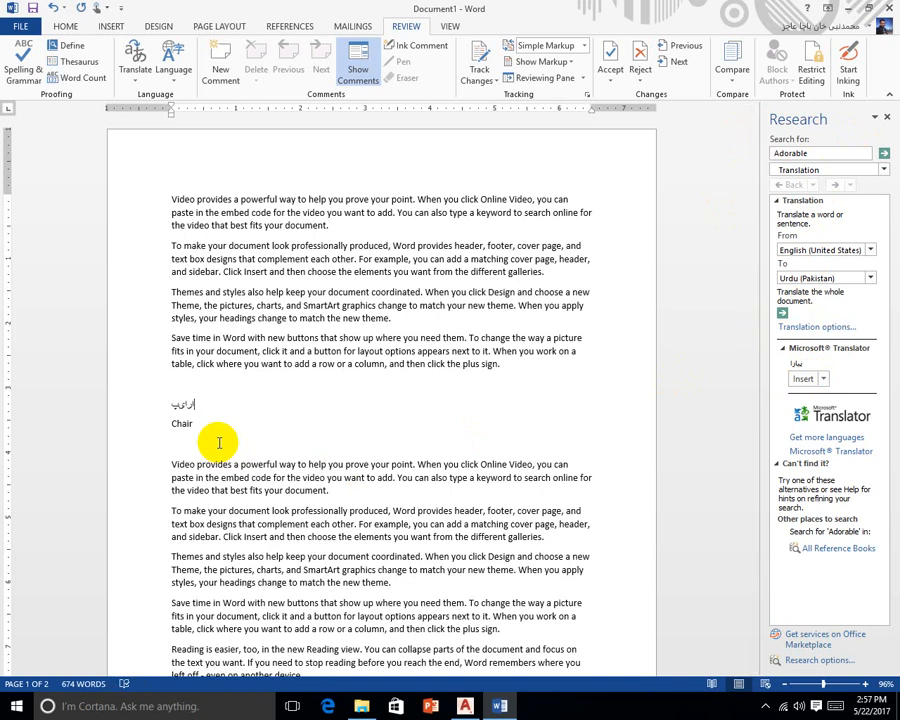
{"action": "key", "text": "ctrl+z"}
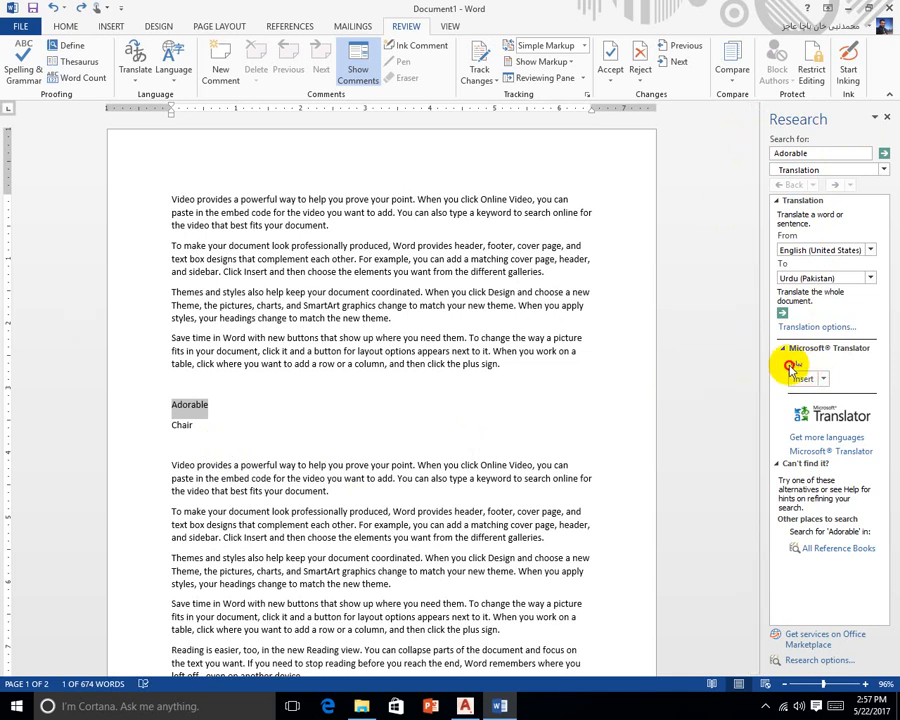
{"action": "left_click", "coordinate": [823, 379]}
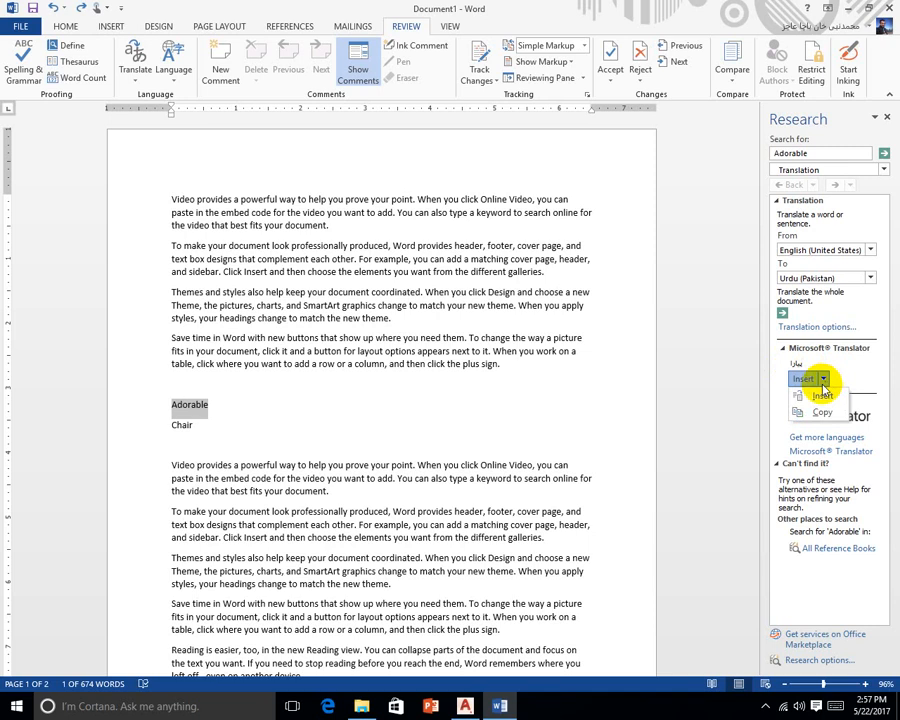
{"action": "left_click", "coordinate": [818, 413]}
{"action": "left_click", "coordinate": [216, 406]}
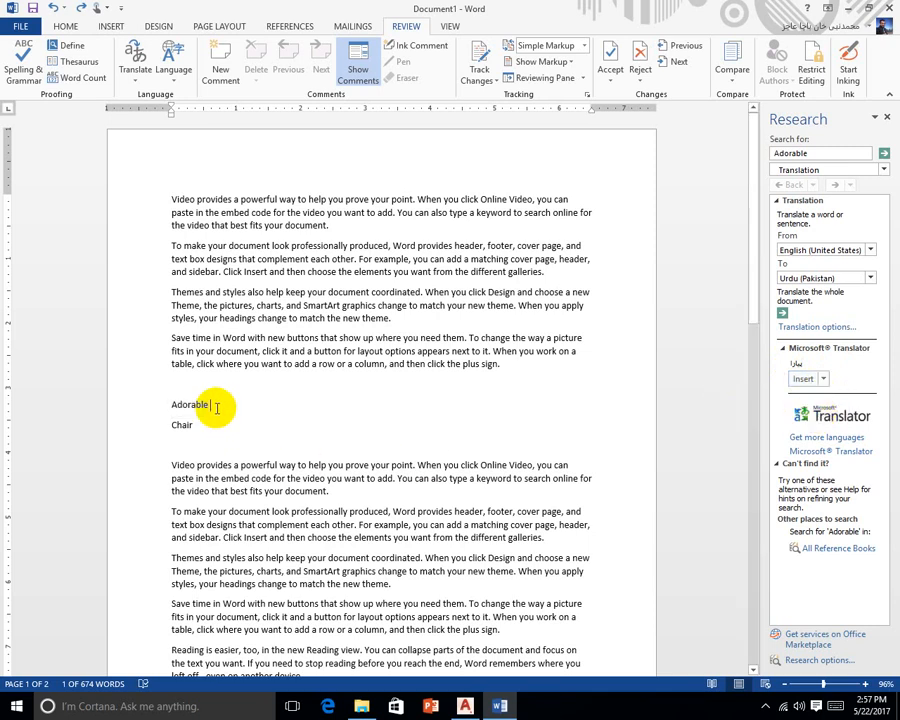
{"action": "right_click", "coordinate": [216, 406]}
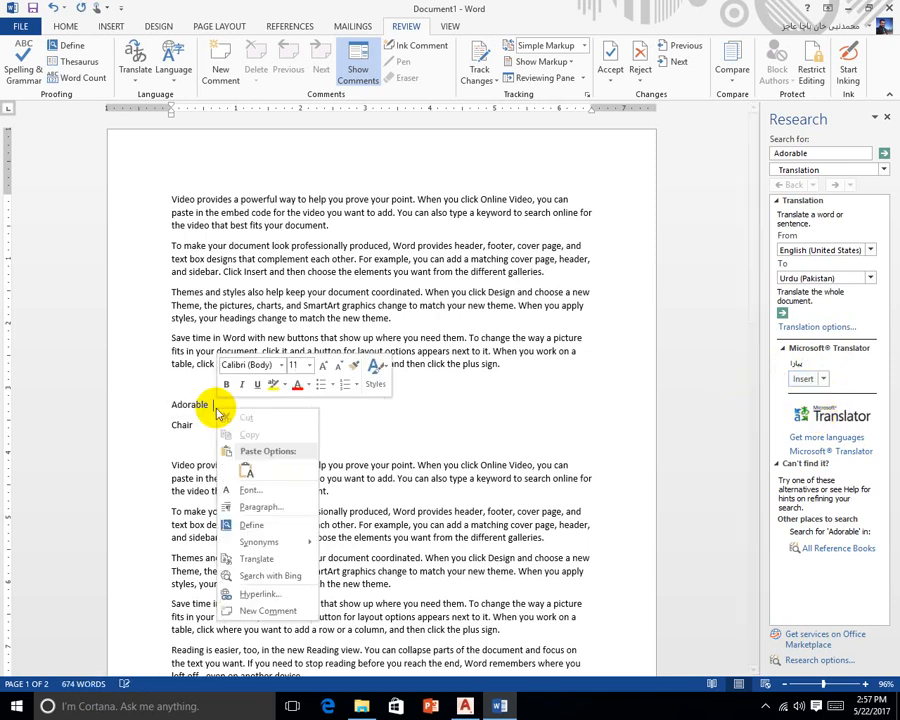
{"action": "left_click", "coordinate": [246, 473]}
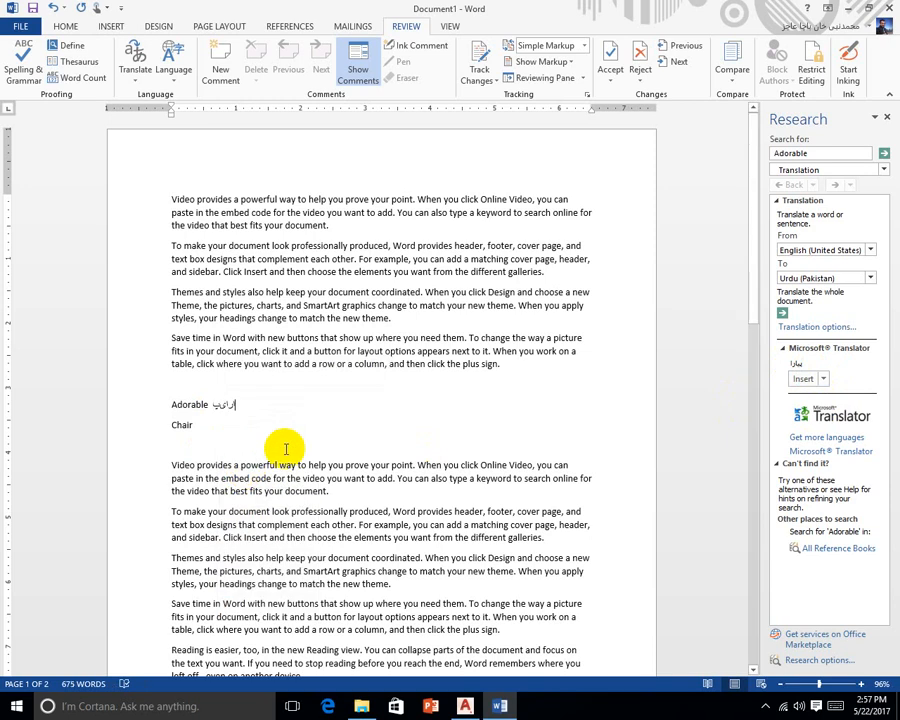
{"action": "key", "text": "BackSpace"}
{"action": "key", "text": "BackSpace"}
{"action": "key", "text": "BackSpace"}
{"action": "key", "text": "BackSpace"}
{"action": "key", "text": "BackSpace"}
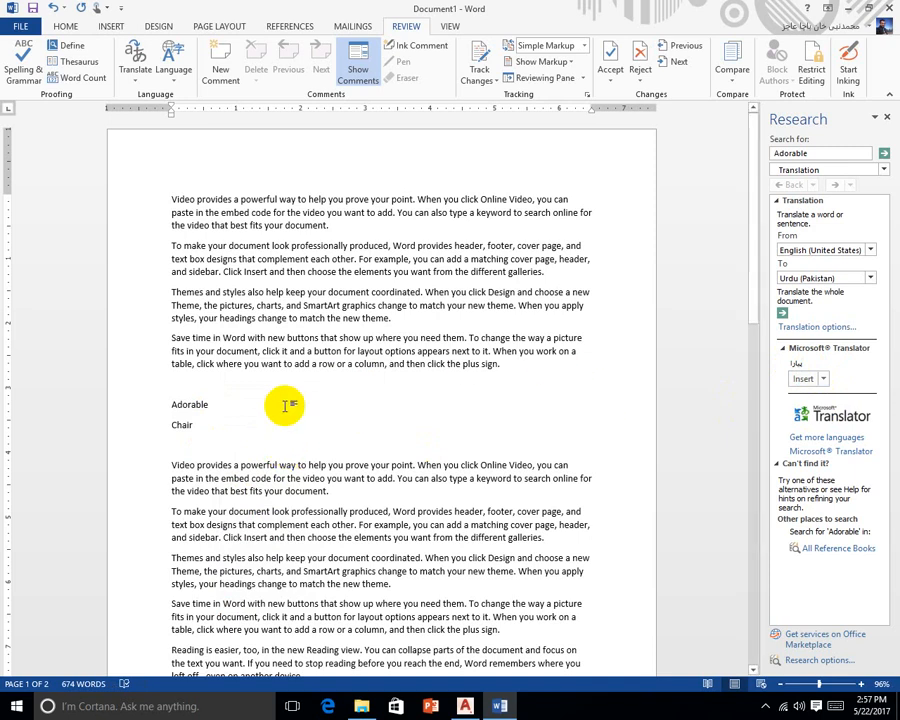
Translate the word Chair from English into Urdu (Pakistan) in the Research pane
{"action": "right_click", "coordinate": [181, 425]}
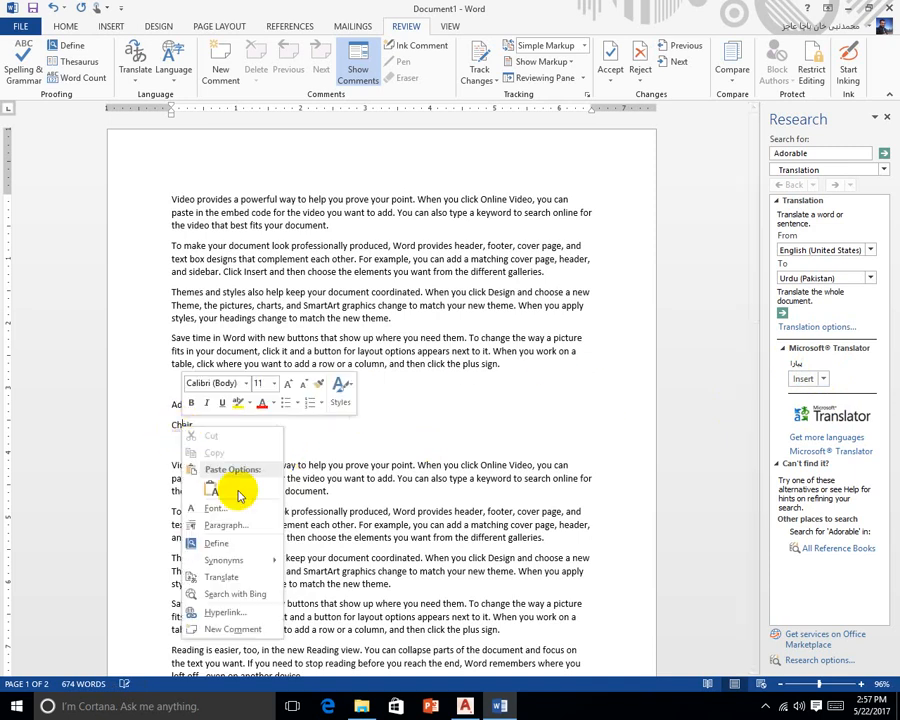
{"action": "left_click", "coordinate": [236, 578]}
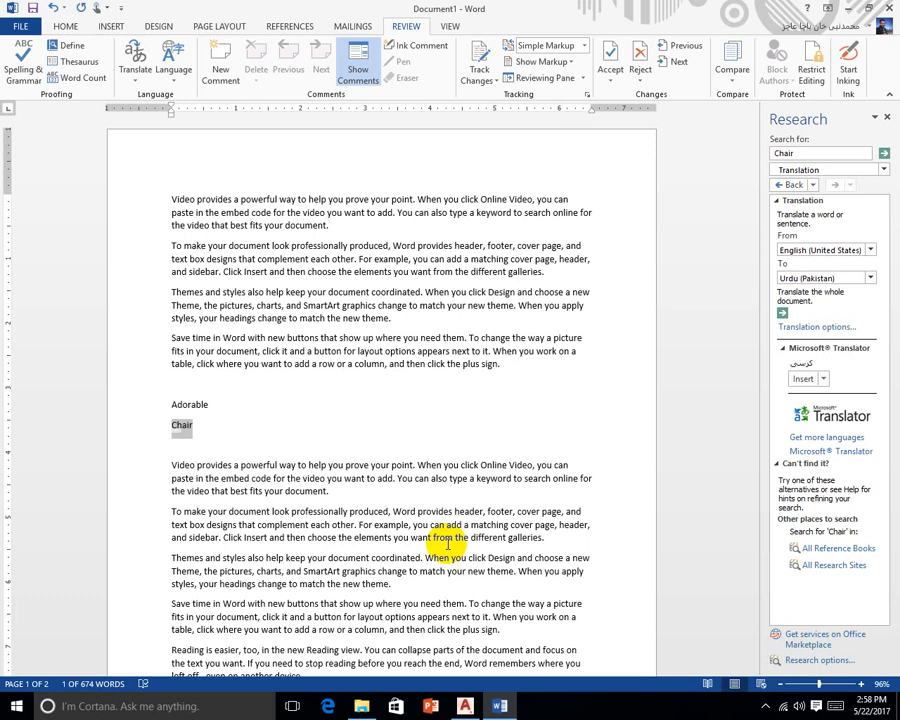
{"action": "left_click", "coordinate": [181, 74]}
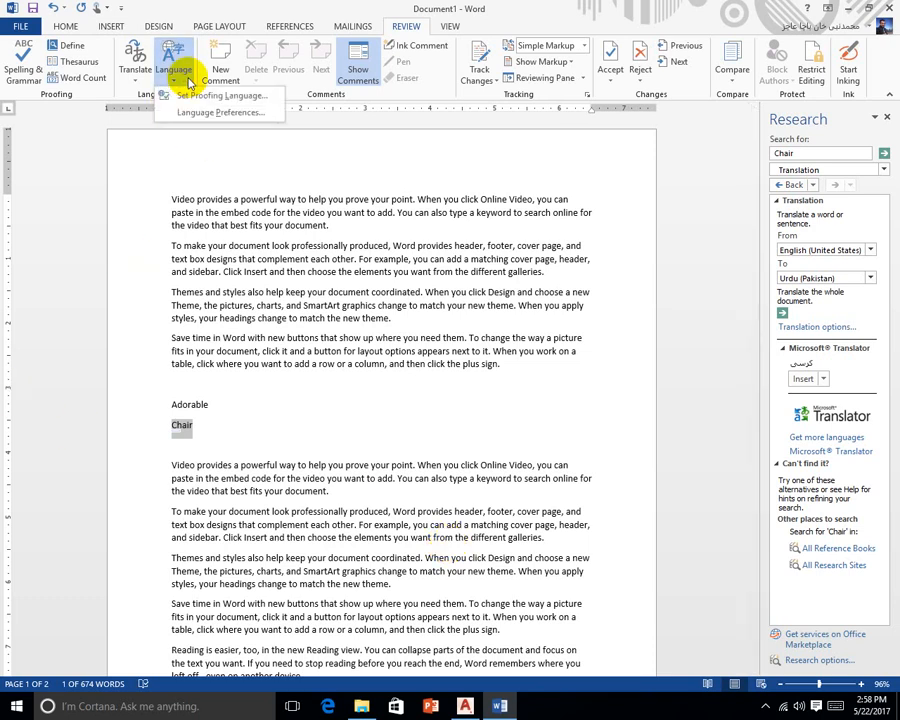
{"action": "left_click", "coordinate": [198, 112]}
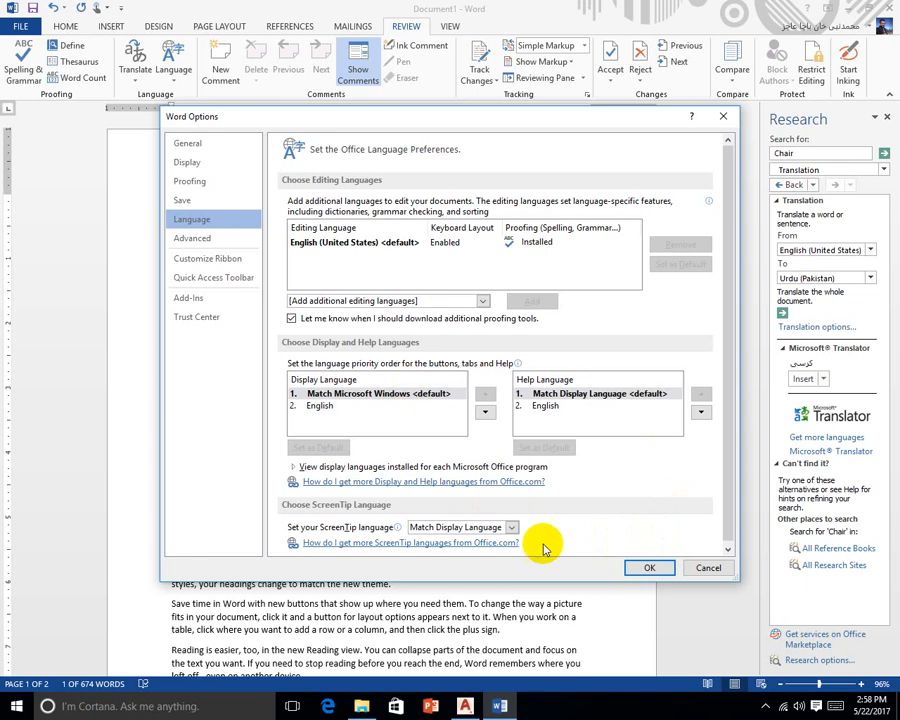
{"action": "left_click", "coordinate": [648, 567]}
{"action": "left_click", "coordinate": [407, 420]}
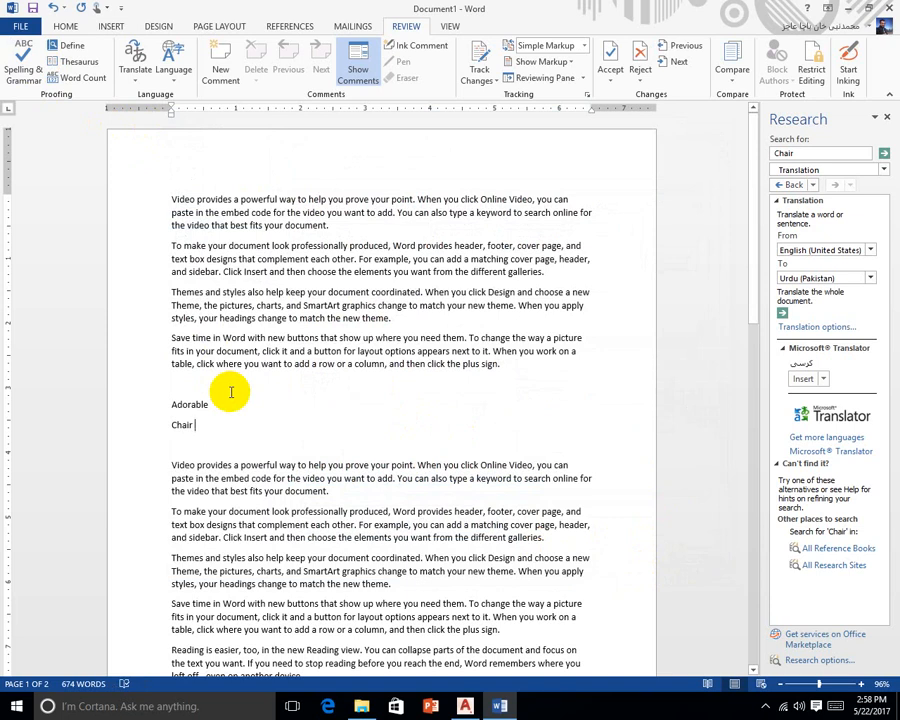
{"action": "left_click", "coordinate": [76, 77]}
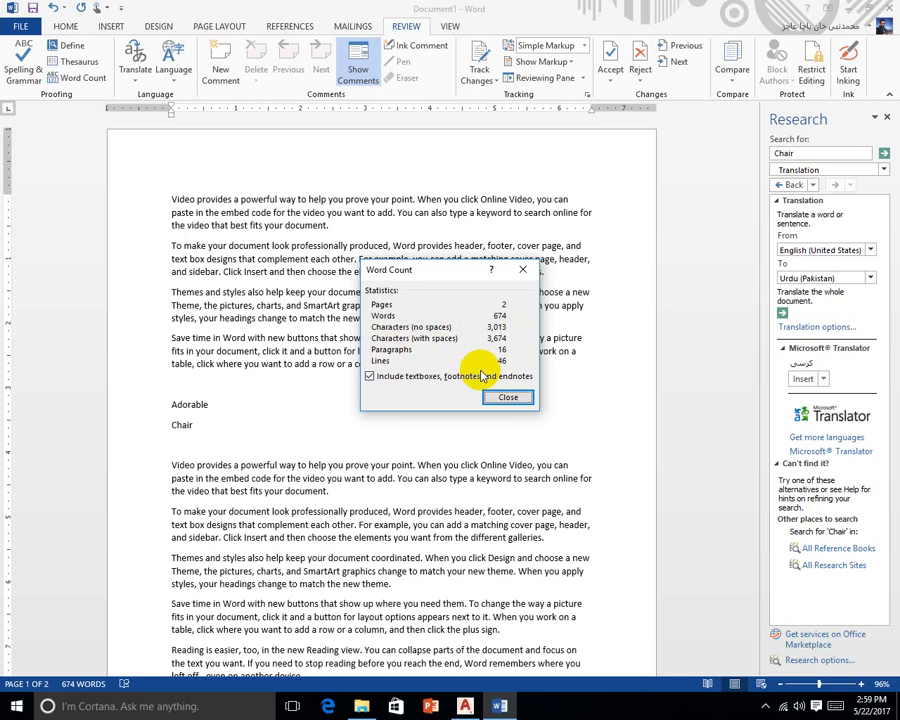
{"action": "left_click", "coordinate": [512, 399]}
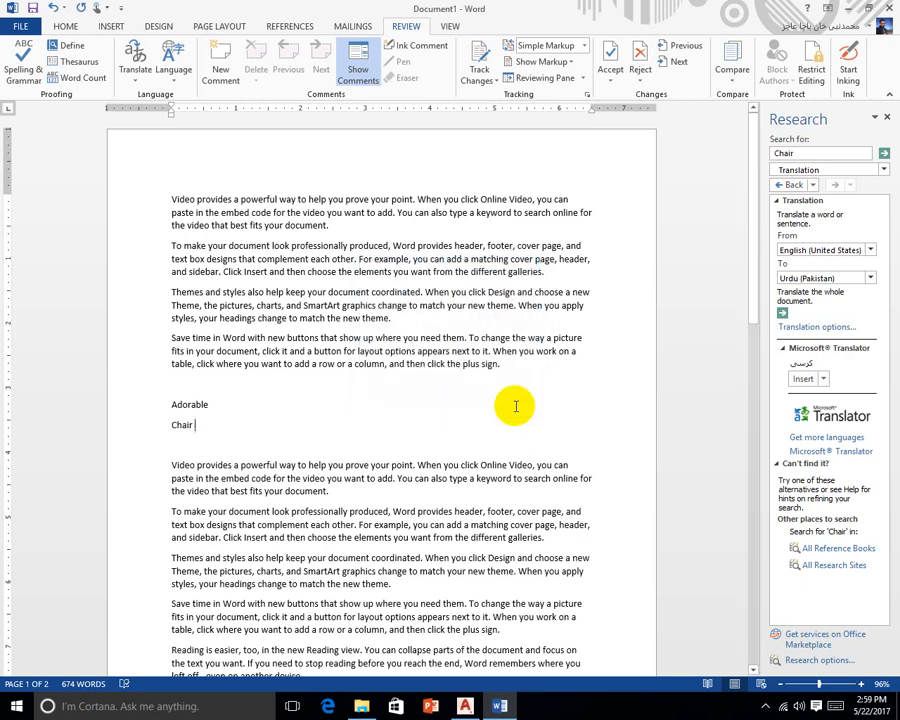
{"action": "left_click", "coordinate": [515, 403]}
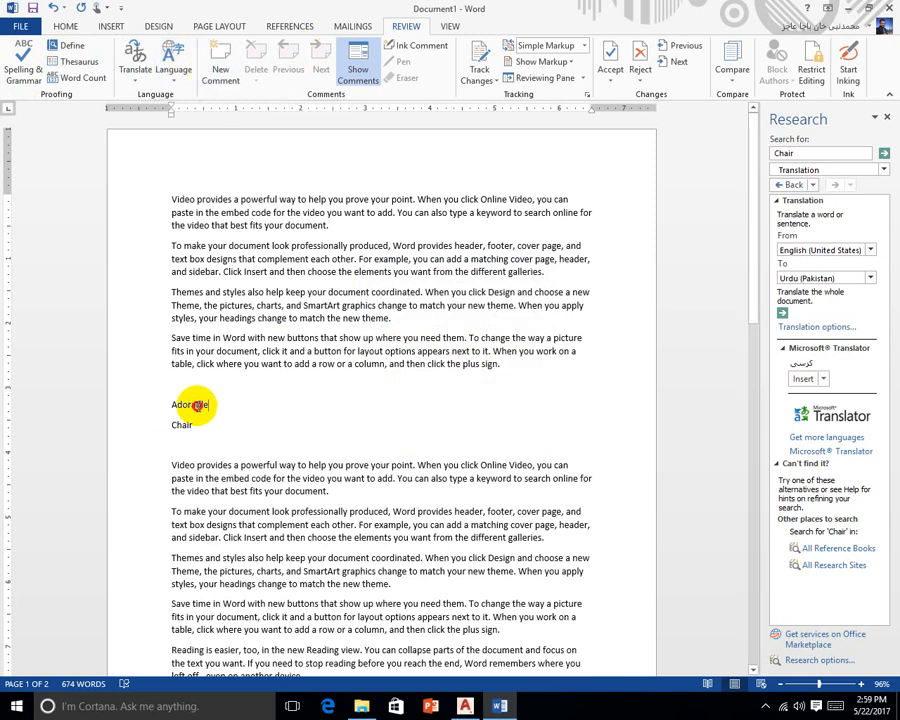
{"action": "left_click_drag", "start_coordinate": [194, 404], "coordinate": [160, 408]}
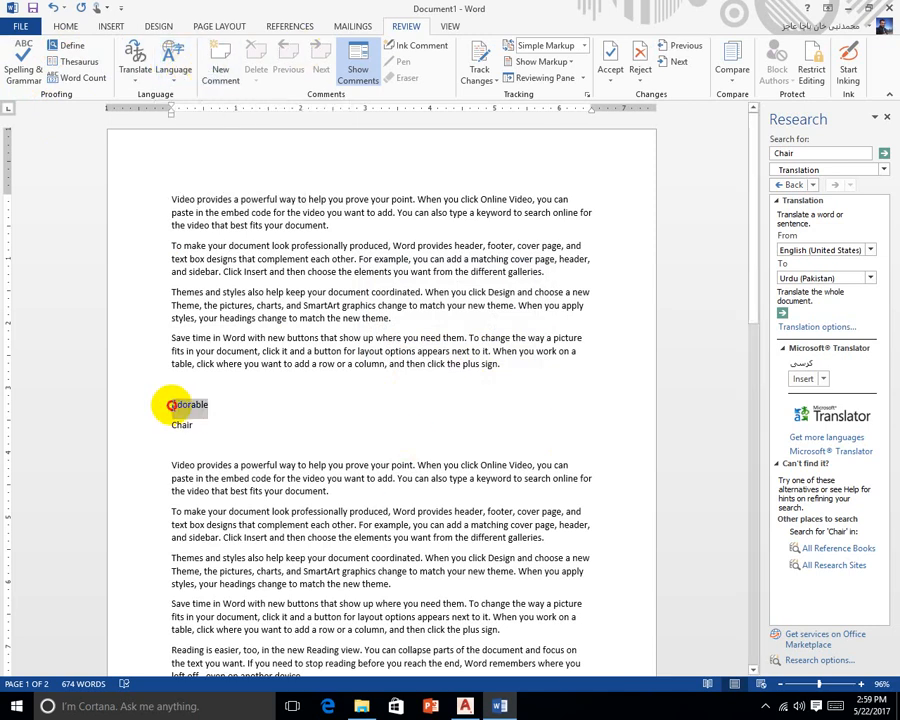
{"action": "left_click", "coordinate": [218, 64]}
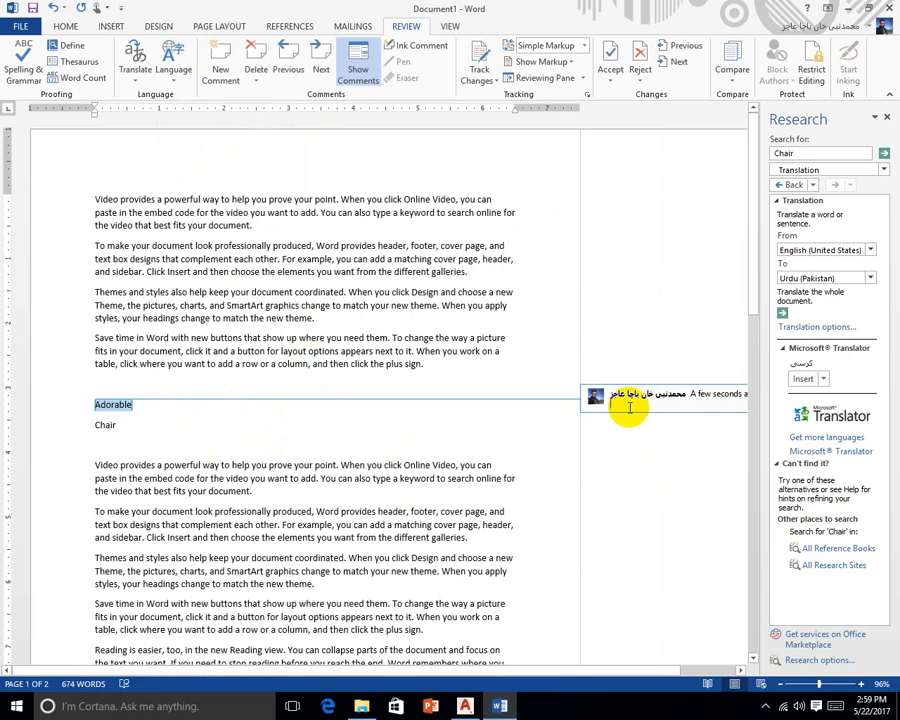
{"action": "type", "text": "Mostly"}
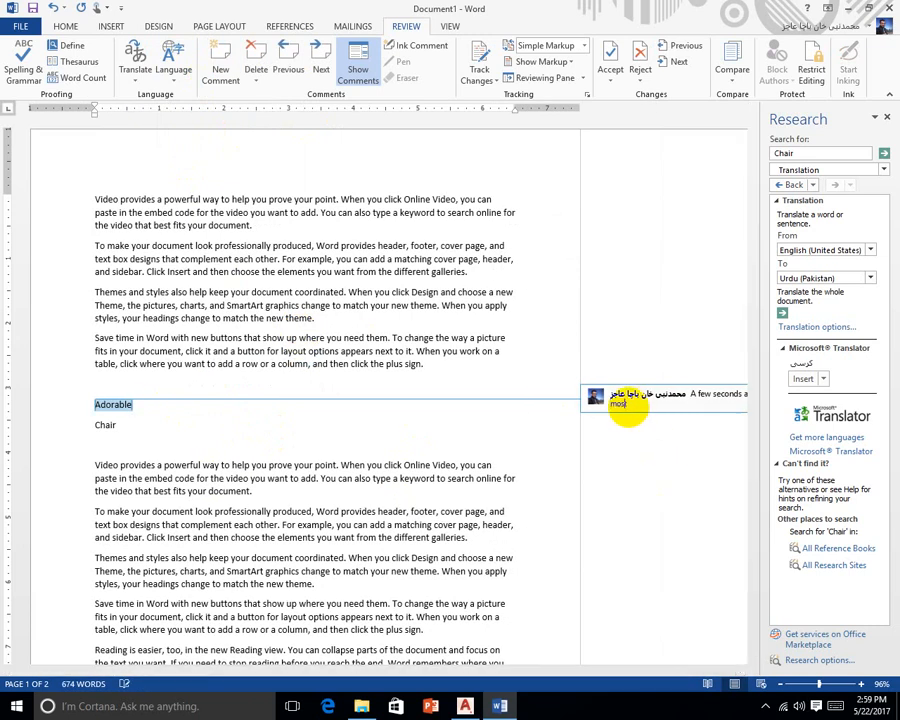
{"action": "type", "text": " use in fa"}
{"action": "type", "text": "eebook conversation"}
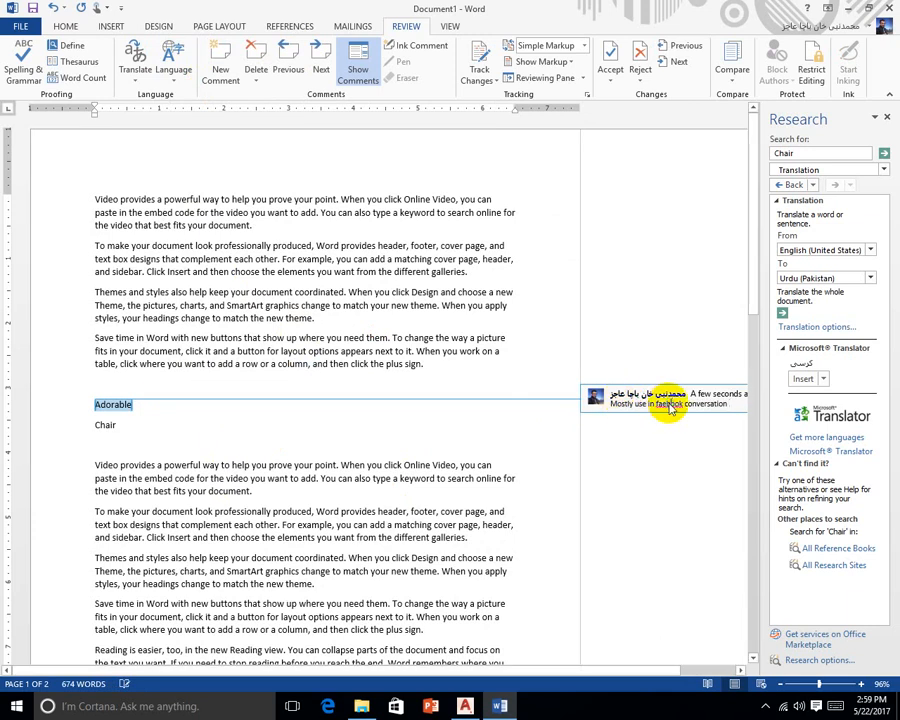
{"action": "right_click", "coordinate": [640, 404]}
{"action": "left_click", "coordinate": [662, 414]}
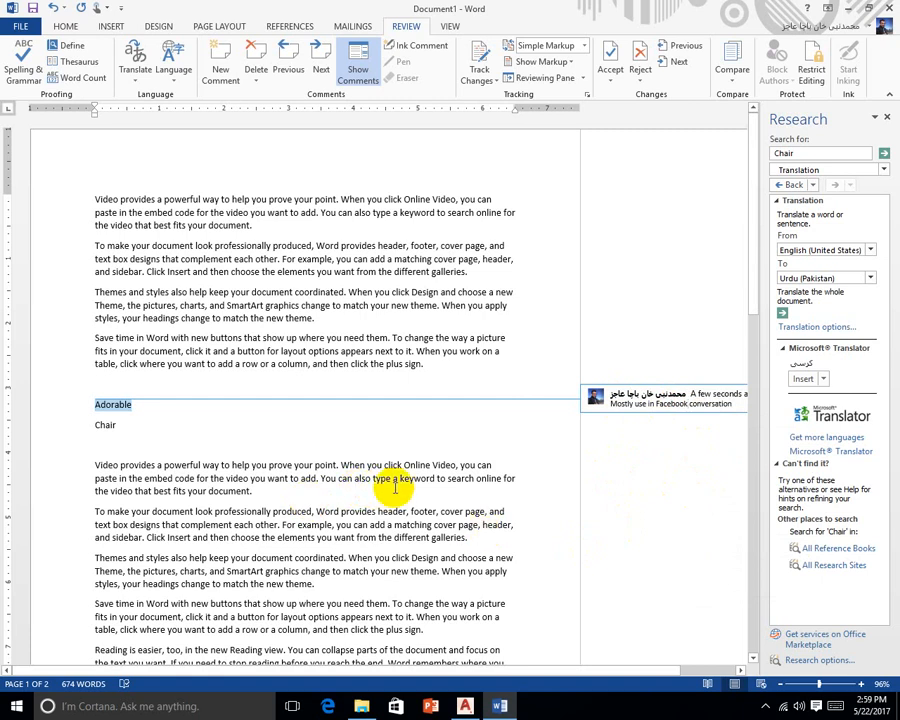
{"action": "left_click", "coordinate": [256, 57]}
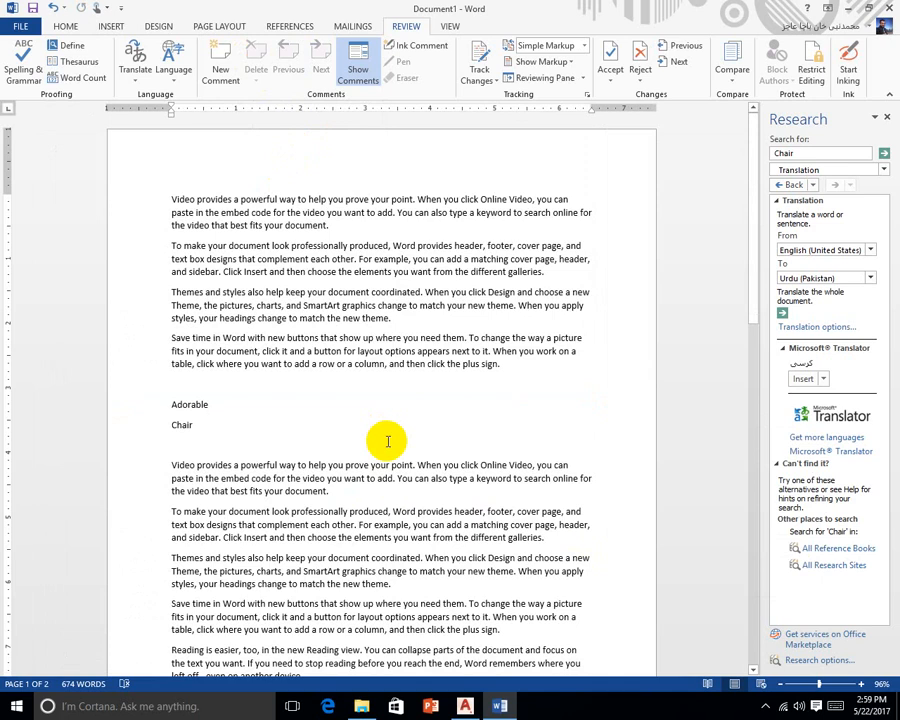
Restore the deleted comment on Adorable, jump to it, and hide comment balloons from the margin
{"action": "key", "text": "ctrl+z"}
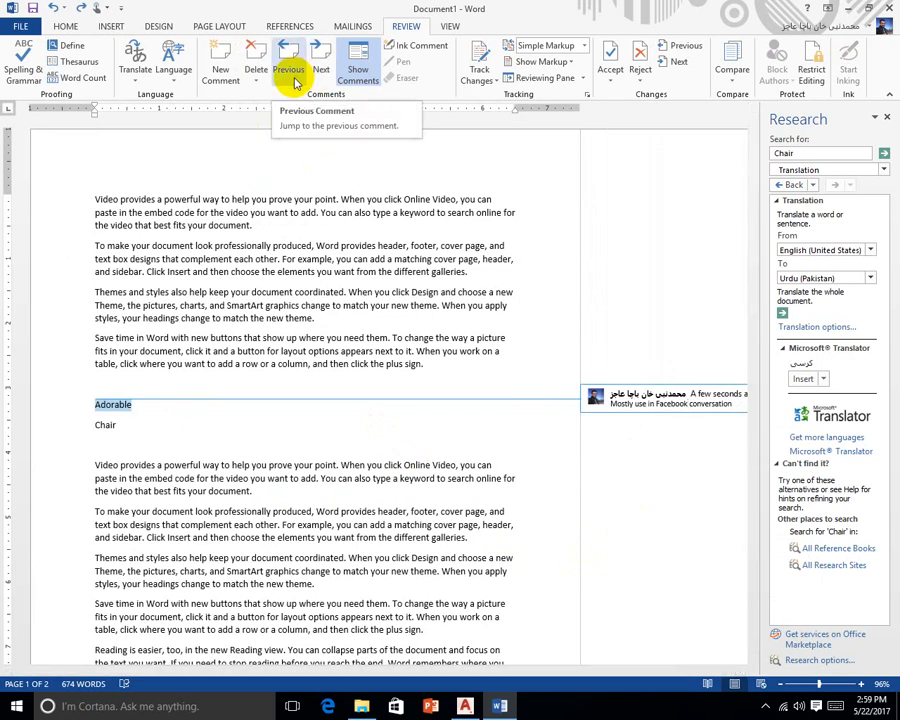
{"action": "left_click", "coordinate": [330, 72]}
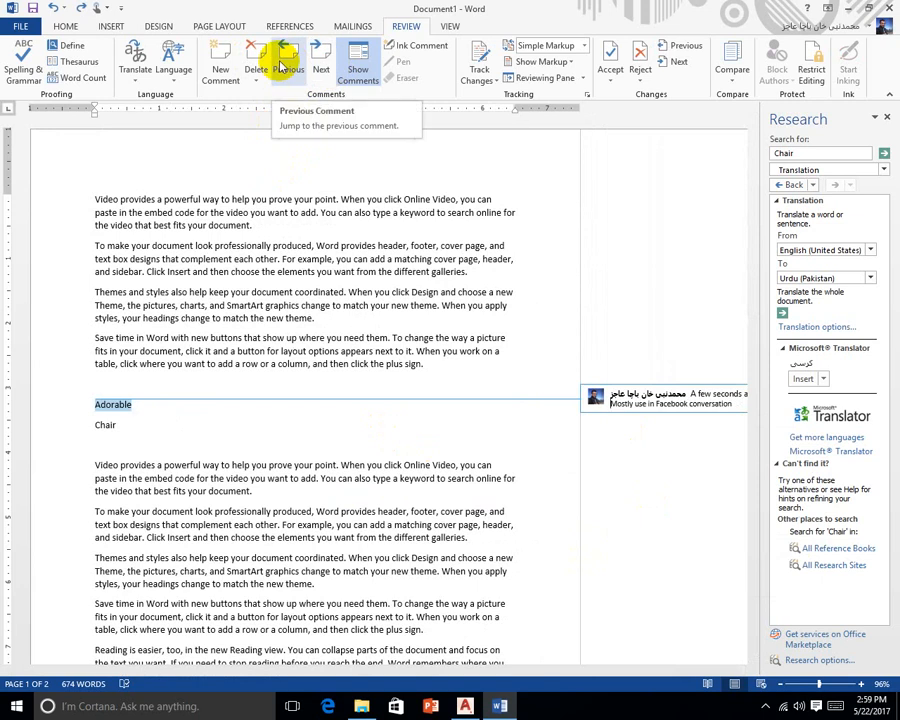
{"action": "left_click", "coordinate": [284, 66]}
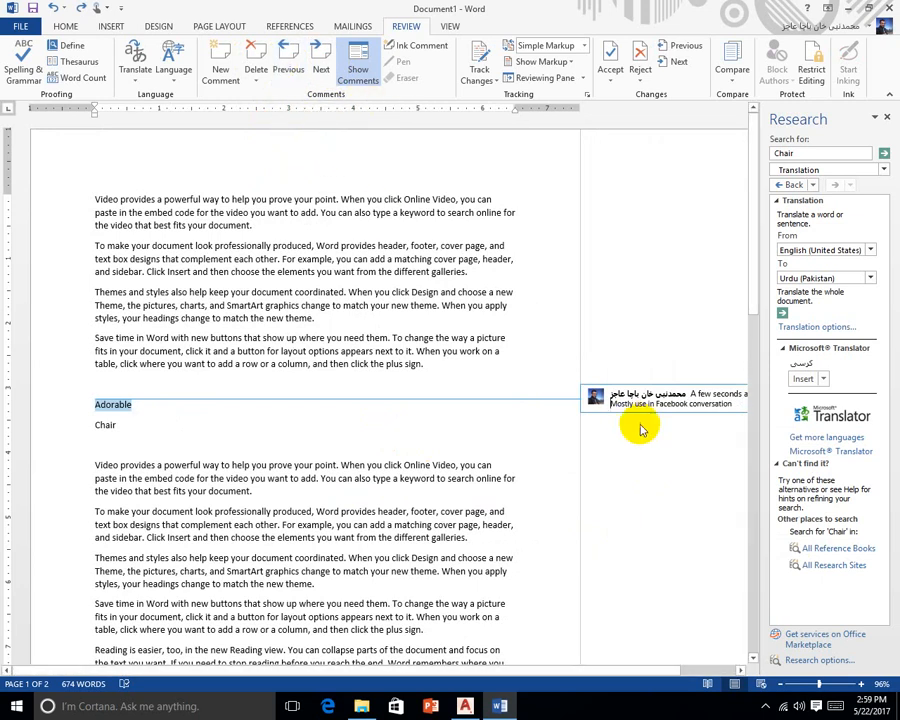
{"action": "left_click", "coordinate": [352, 66]}
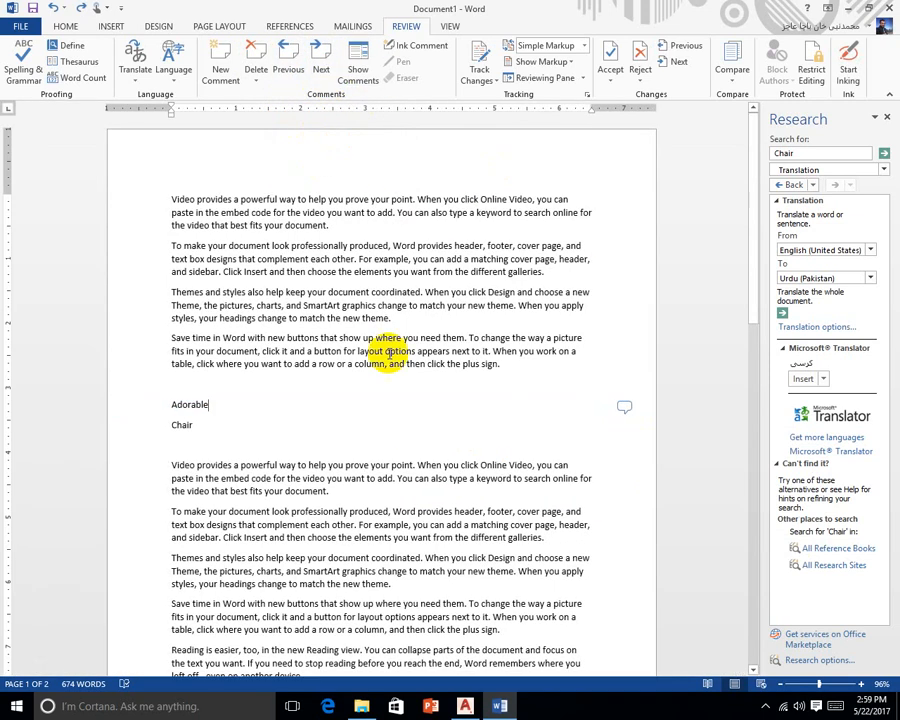
View the Adorable comment card, then add a blank ink comment to Chair
{"action": "left_click", "coordinate": [624, 410]}
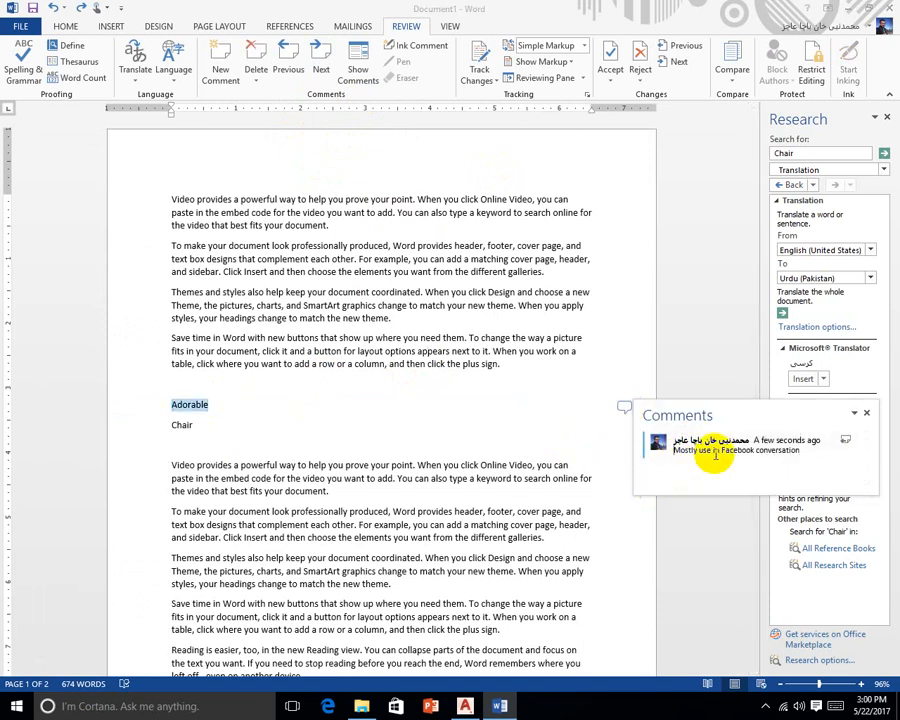
{"action": "left_click", "coordinate": [354, 422]}
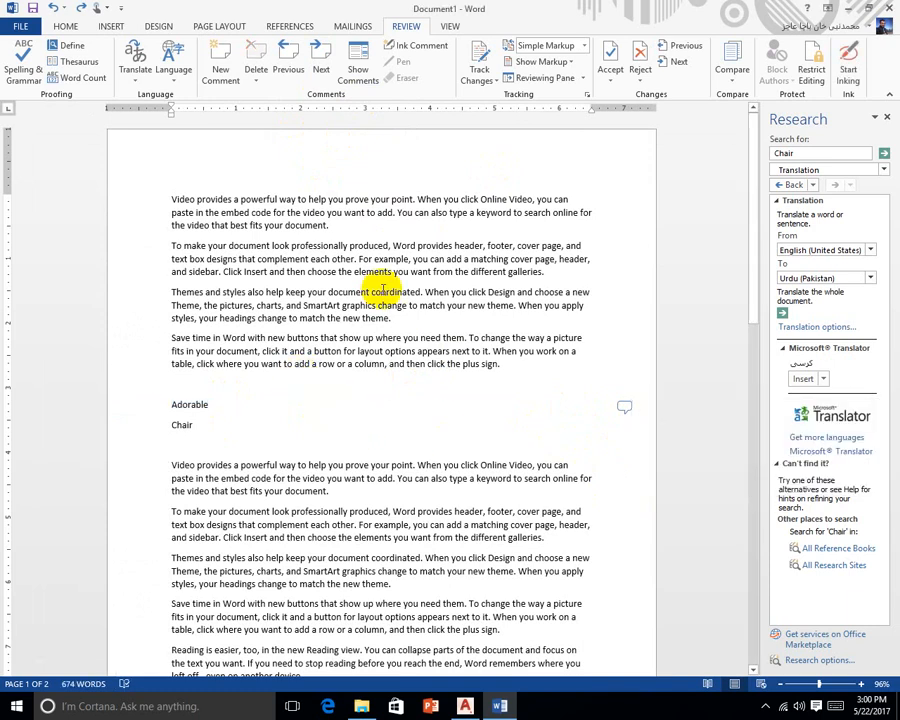
{"action": "left_click", "coordinate": [414, 45]}
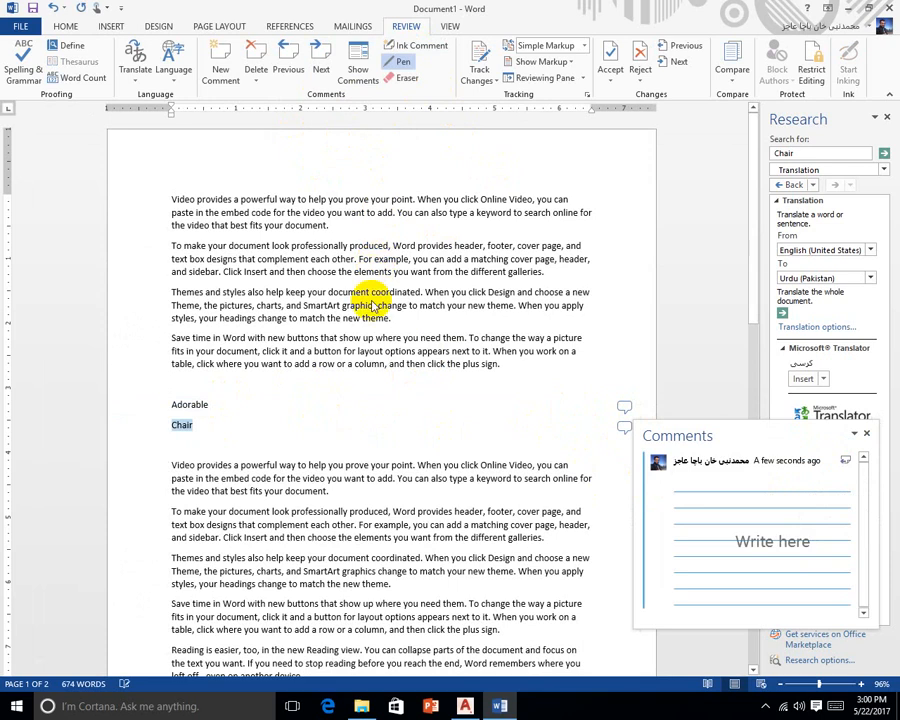
{"action": "left_click", "coordinate": [868, 435]}
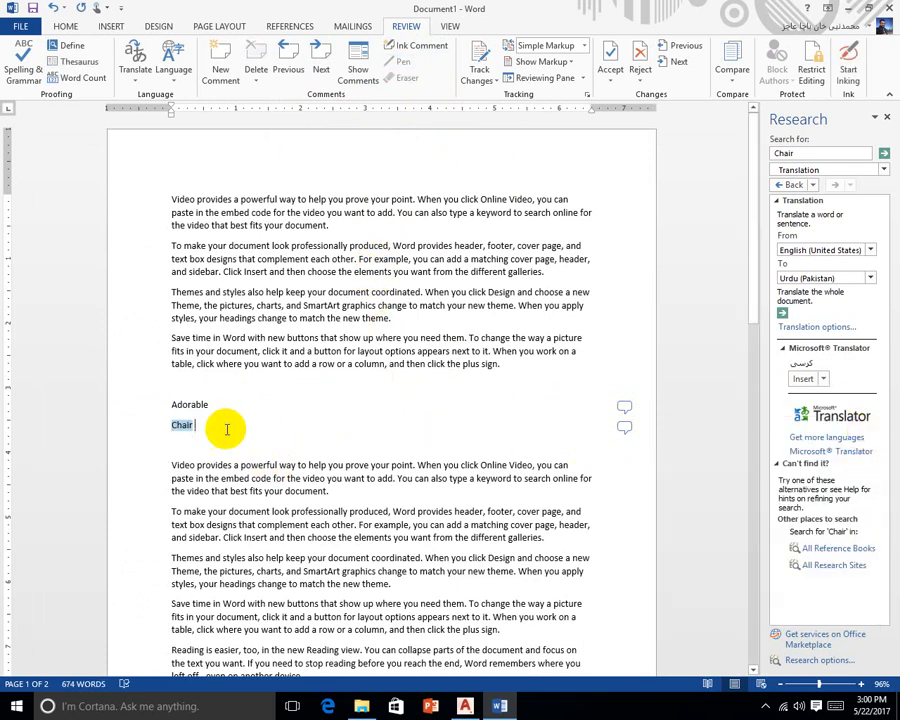
Turn on Track Changes and type '(Pyara)' after Adorable as a tracked insertion
{"action": "left_click", "coordinate": [482, 78]}
{"action": "left_click", "coordinate": [466, 94]}
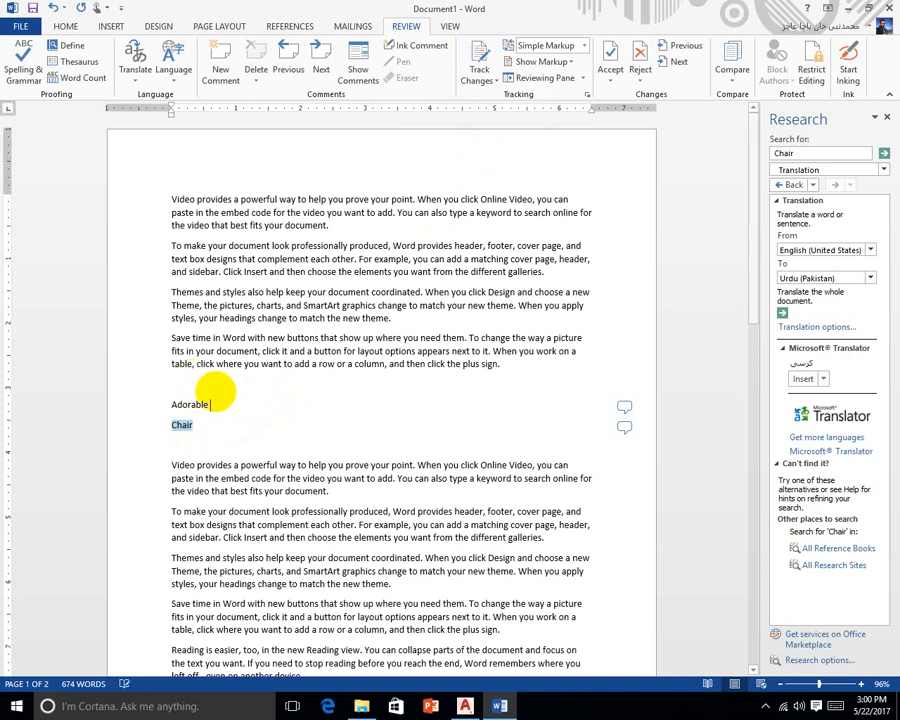
{"action": "left_click", "coordinate": [481, 72]}
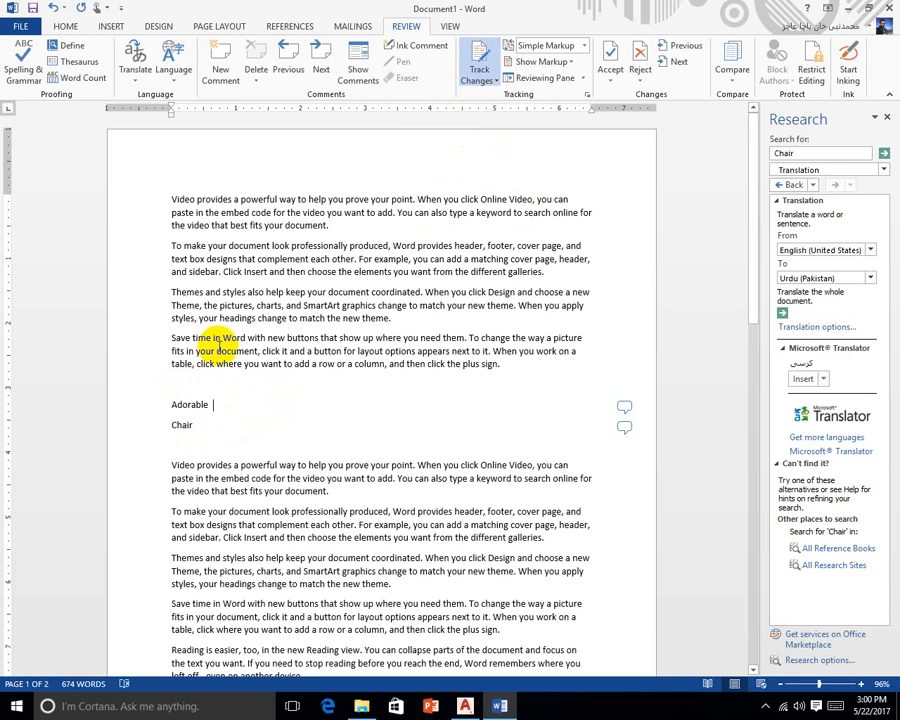
{"action": "type", "text": "(Pyara"}
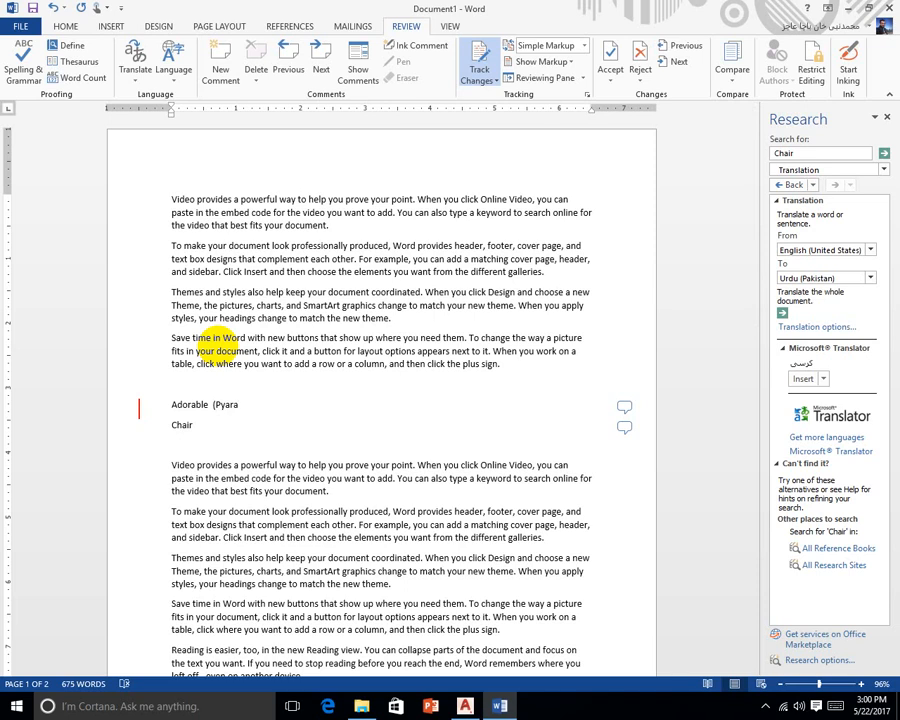
{"action": "type", "text": ")"}
Turn off Track Changes and set the review display to Original
{"action": "left_click", "coordinate": [478, 56]}
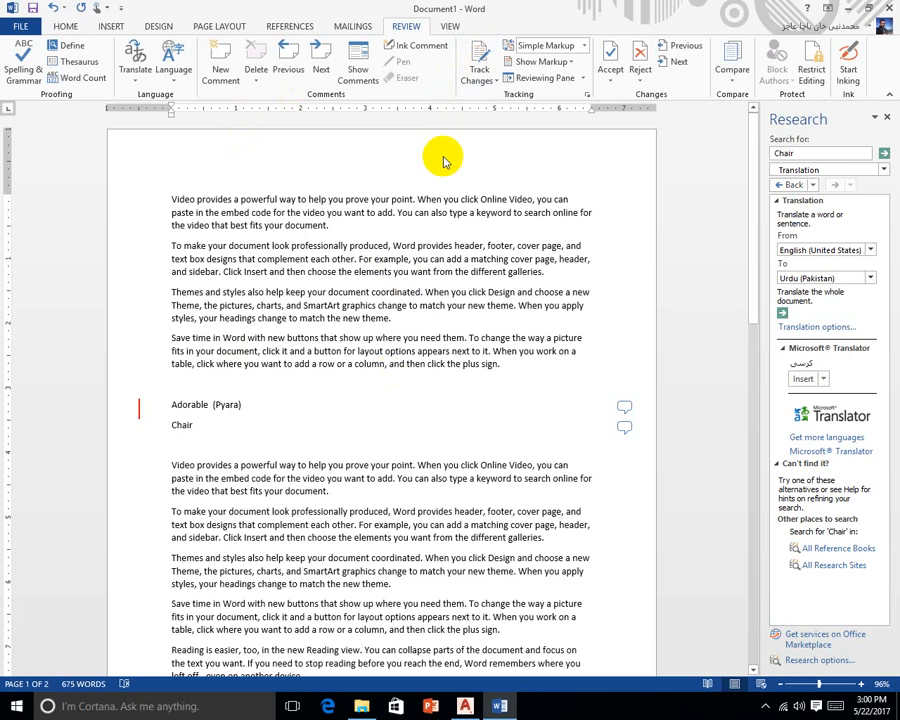
{"action": "left_click", "coordinate": [583, 46]}
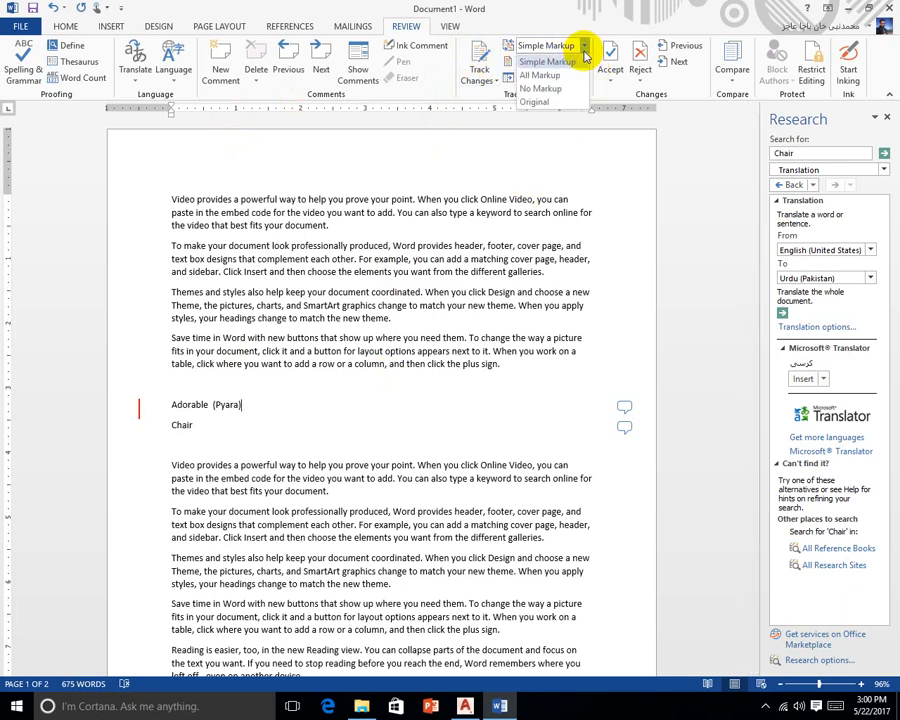
{"action": "left_click", "coordinate": [538, 104]}
{"action": "left_click", "coordinate": [440, 493]}
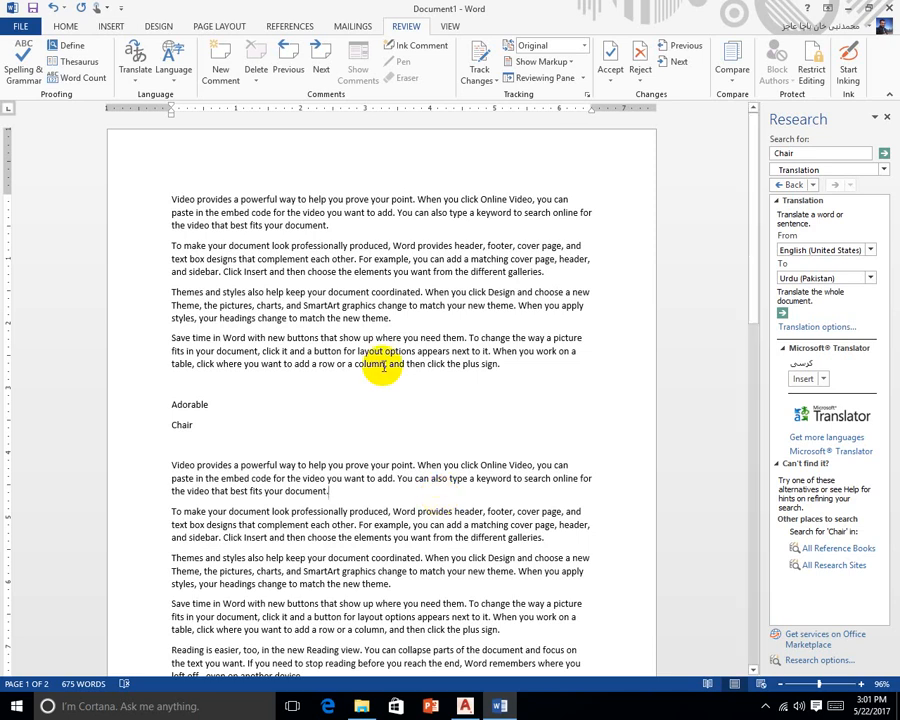
Switch the review display to All Markup, showing the (Pyara) insertion and comment balloons
{"action": "left_click", "coordinate": [541, 62]}
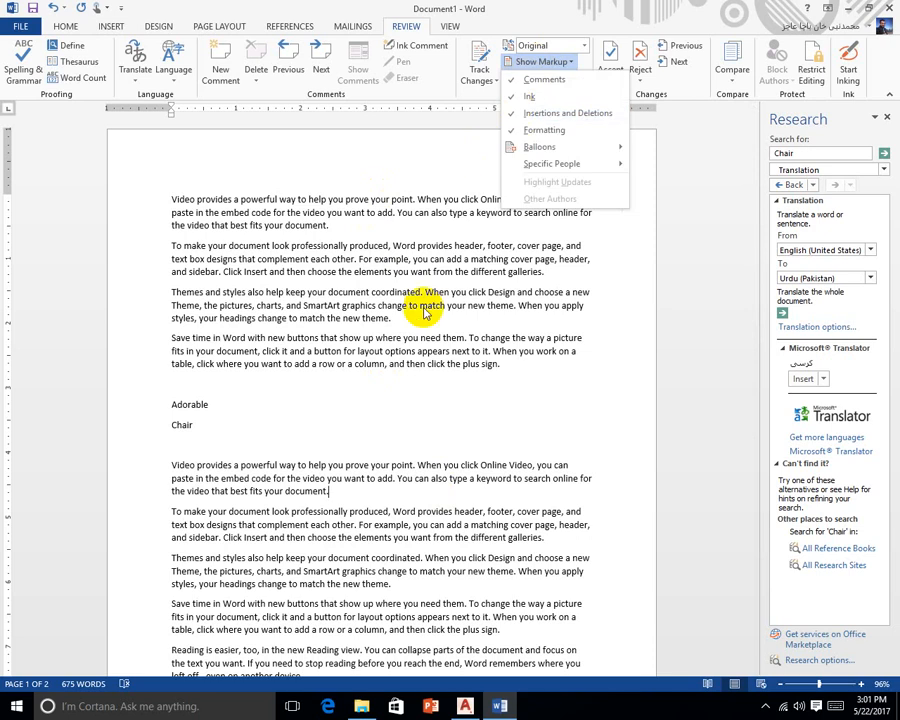
{"action": "left_click", "coordinate": [585, 48]}
{"action": "left_click", "coordinate": [585, 48]}
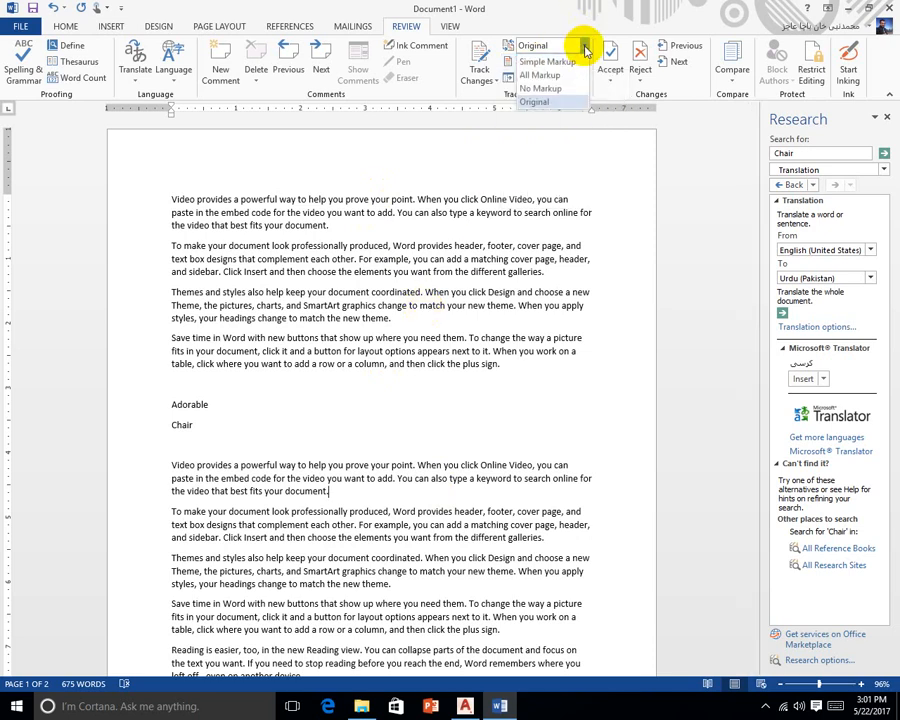
{"action": "left_click", "coordinate": [540, 75]}
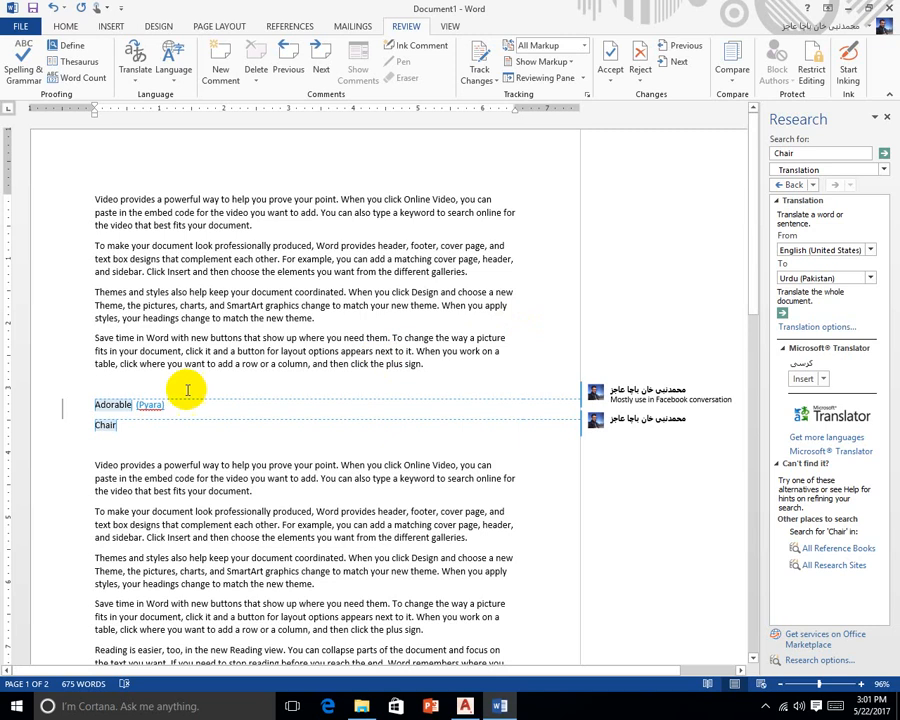
Accept to clear the first comment and reject the '(Pyara)' insertion after Adorable
{"action": "left_click", "coordinate": [610, 58]}
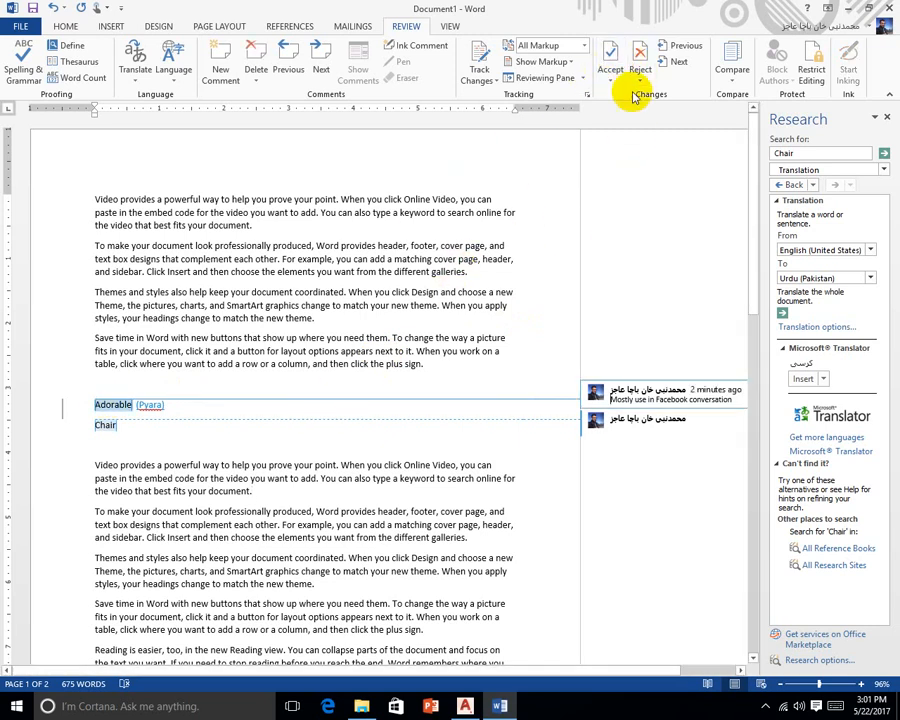
{"action": "left_click", "coordinate": [638, 62]}
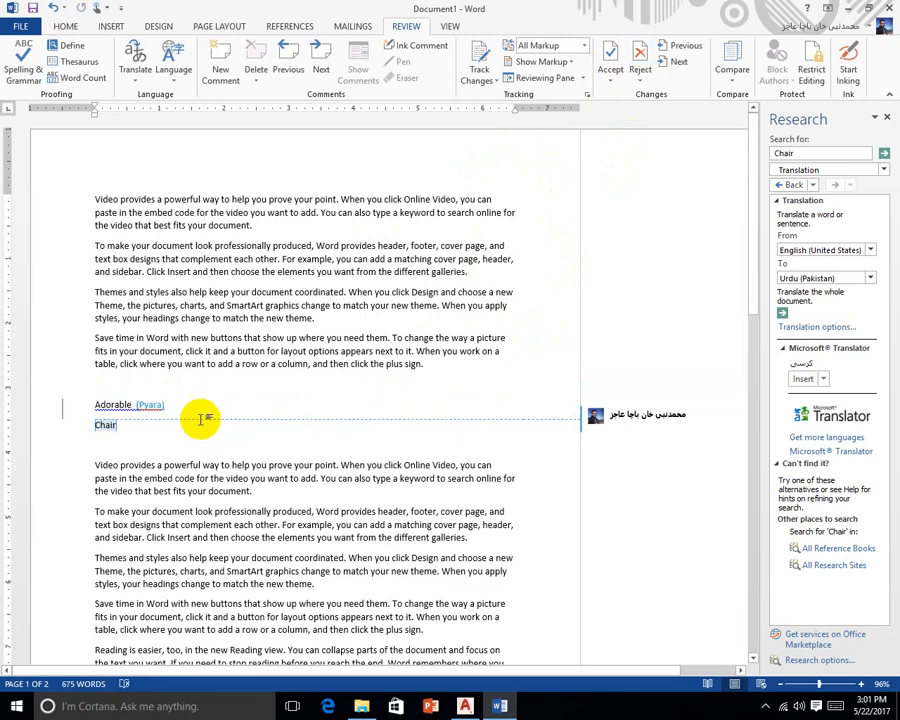
{"action": "left_click", "coordinate": [641, 70]}
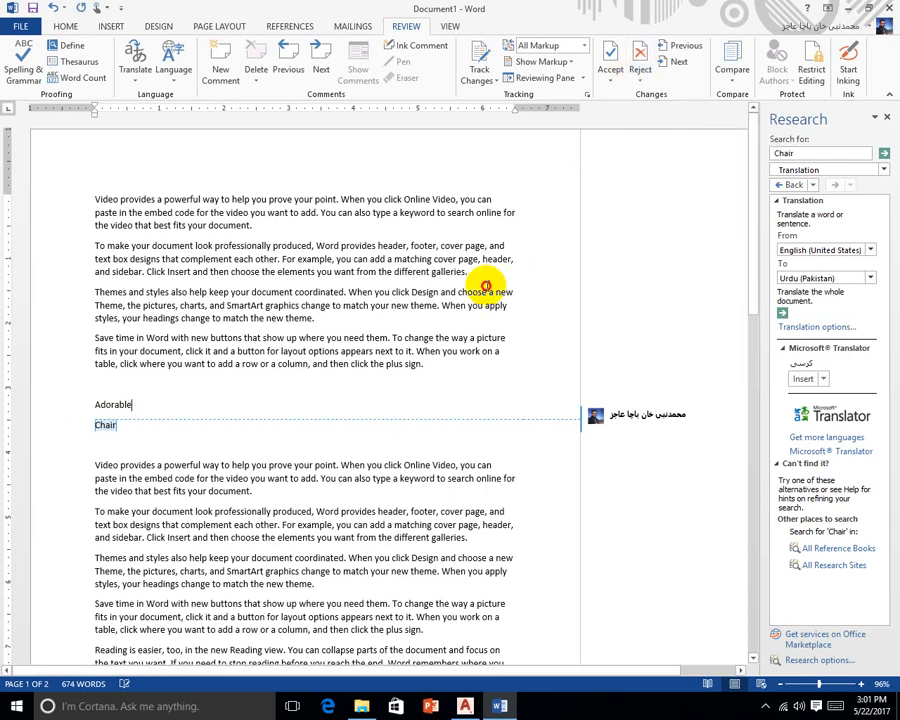
Switch the review display back to Simple Markup
{"action": "left_click", "coordinate": [486, 292]}
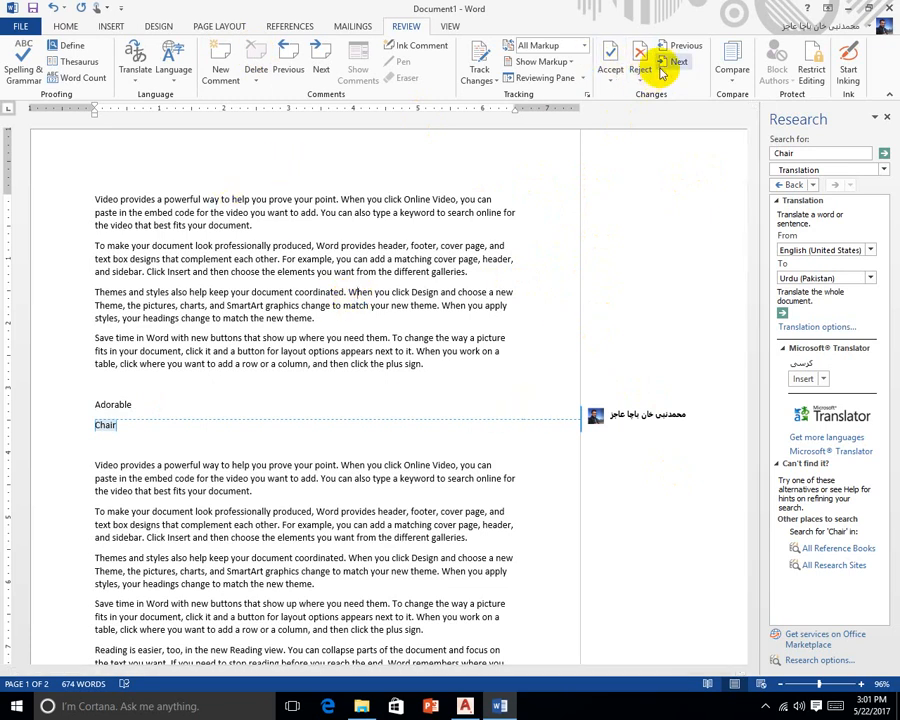
{"action": "left_click", "coordinate": [578, 46]}
{"action": "left_click", "coordinate": [565, 62]}
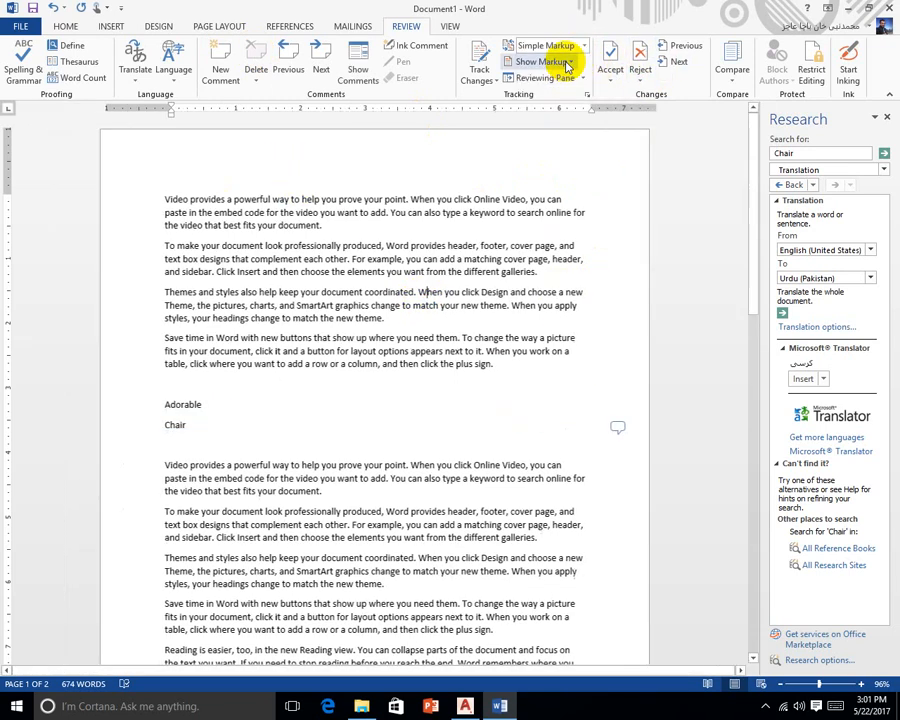
{"action": "left_click", "coordinate": [337, 449]}
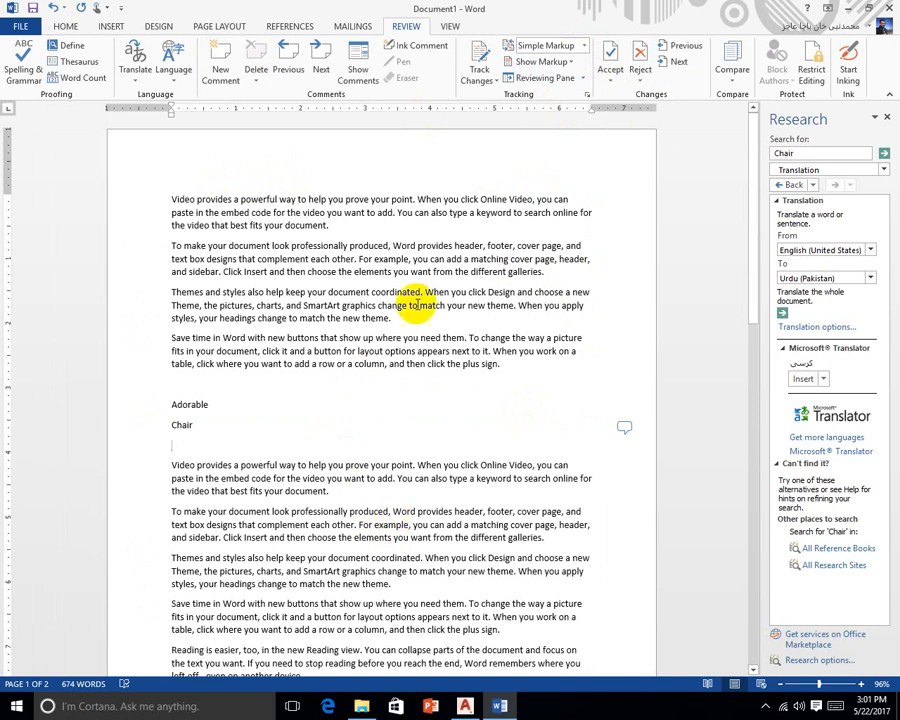
{"action": "left_click", "coordinate": [586, 78]}
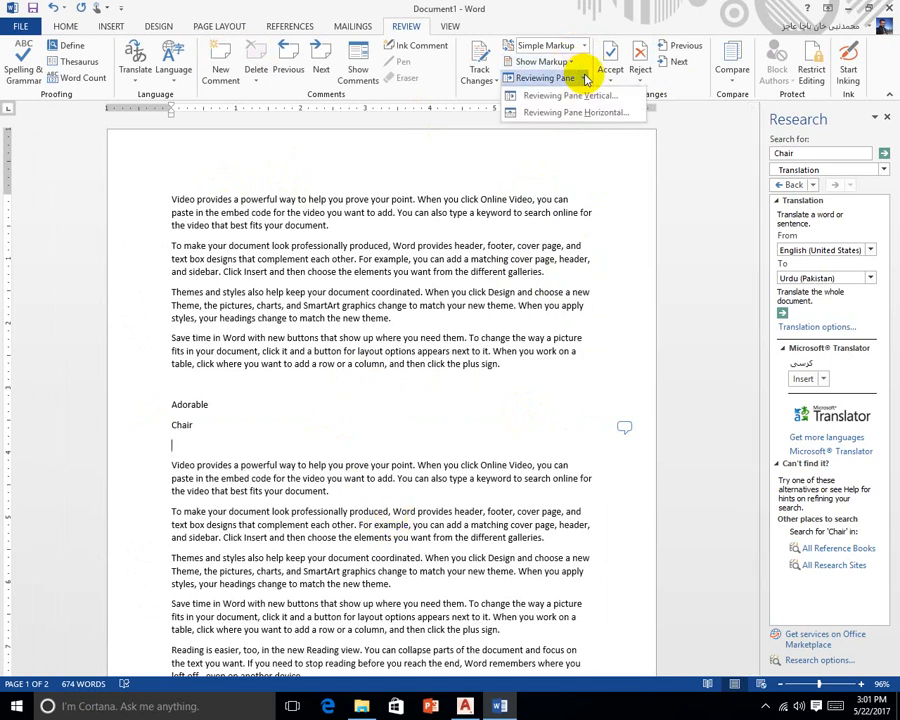
{"action": "left_click", "coordinate": [564, 96]}
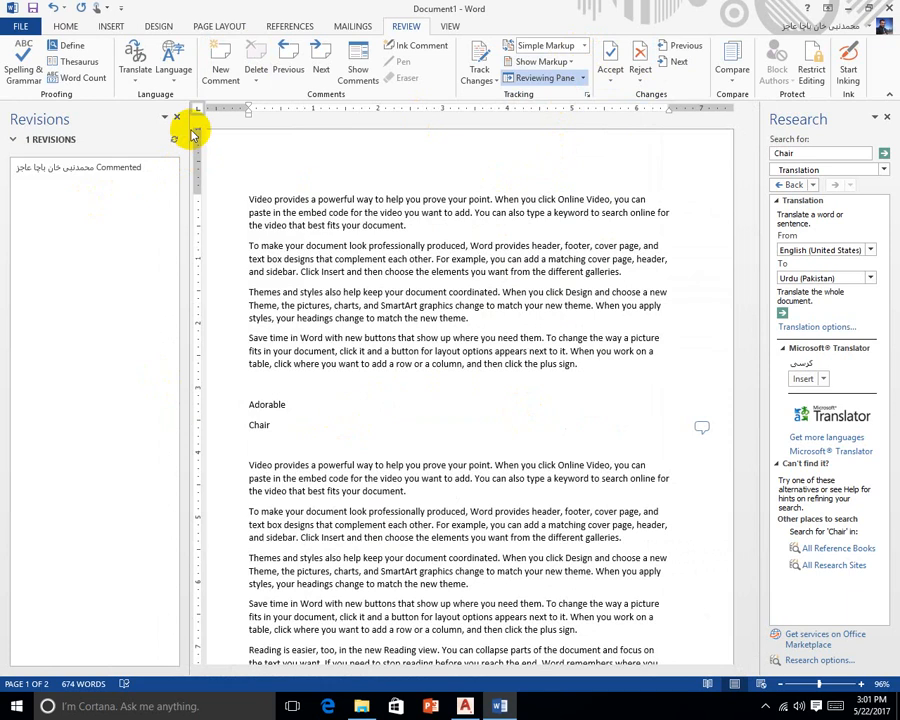
{"action": "left_click", "coordinate": [178, 118]}
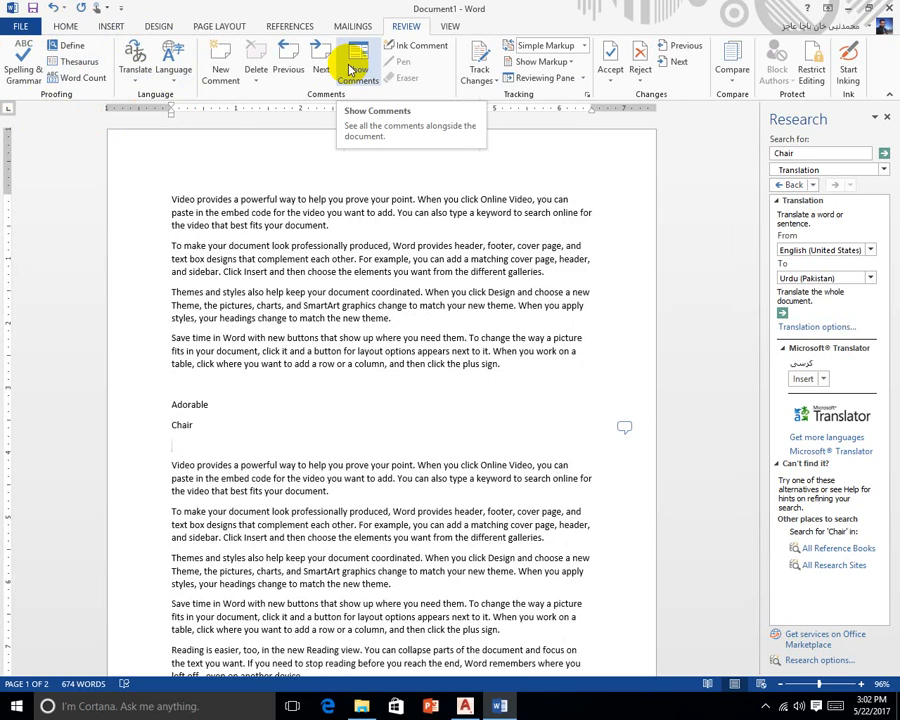
{"action": "left_click", "coordinate": [20, 25]}
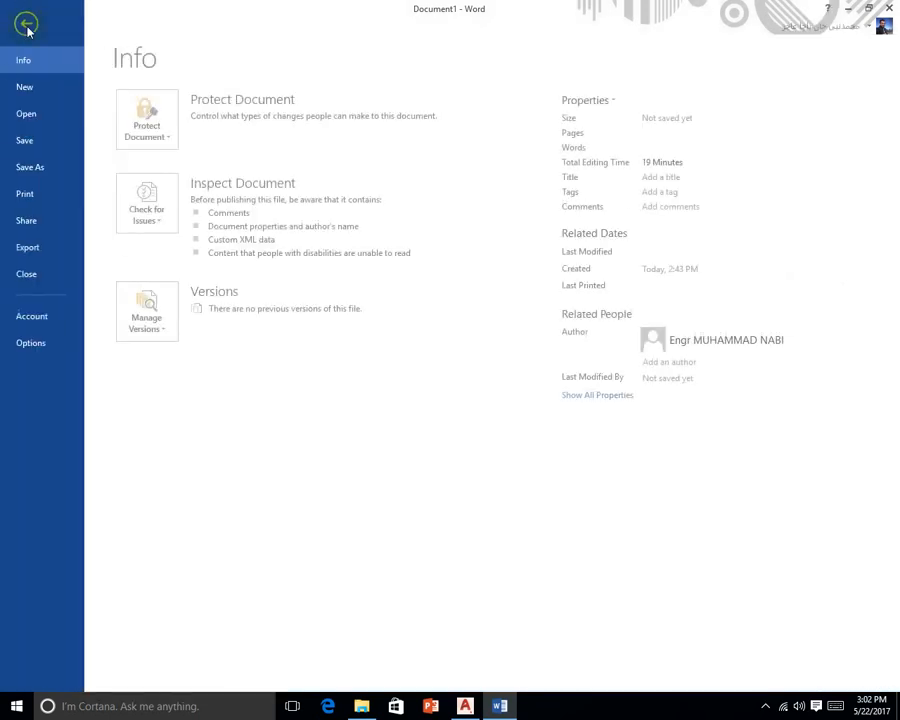
Save the document to the Desktop folder with the file name word1
{"action": "left_click", "coordinate": [55, 167]}
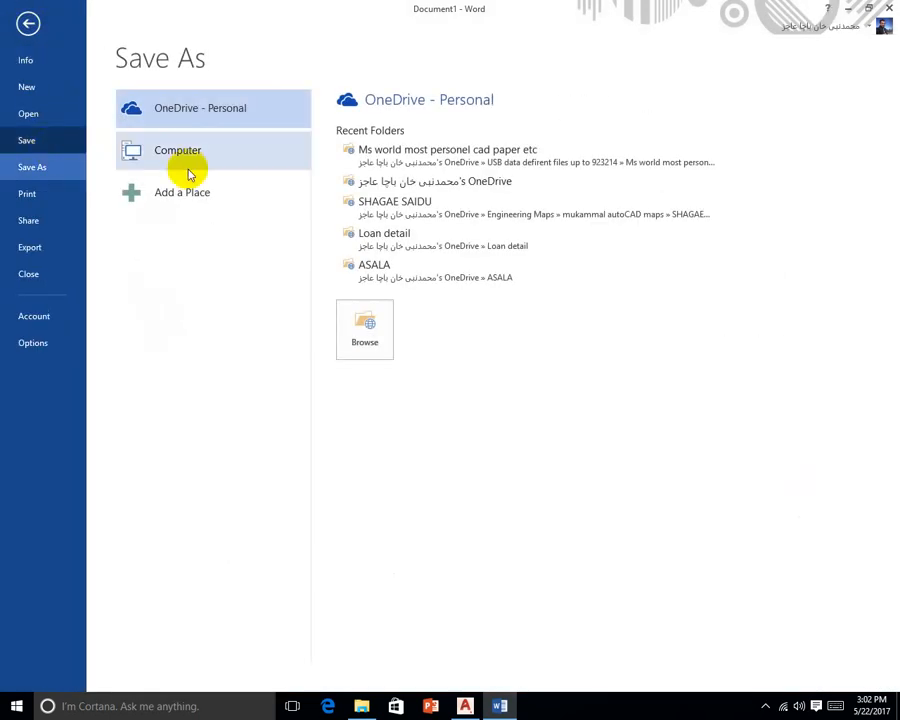
{"action": "left_click", "coordinate": [240, 188]}
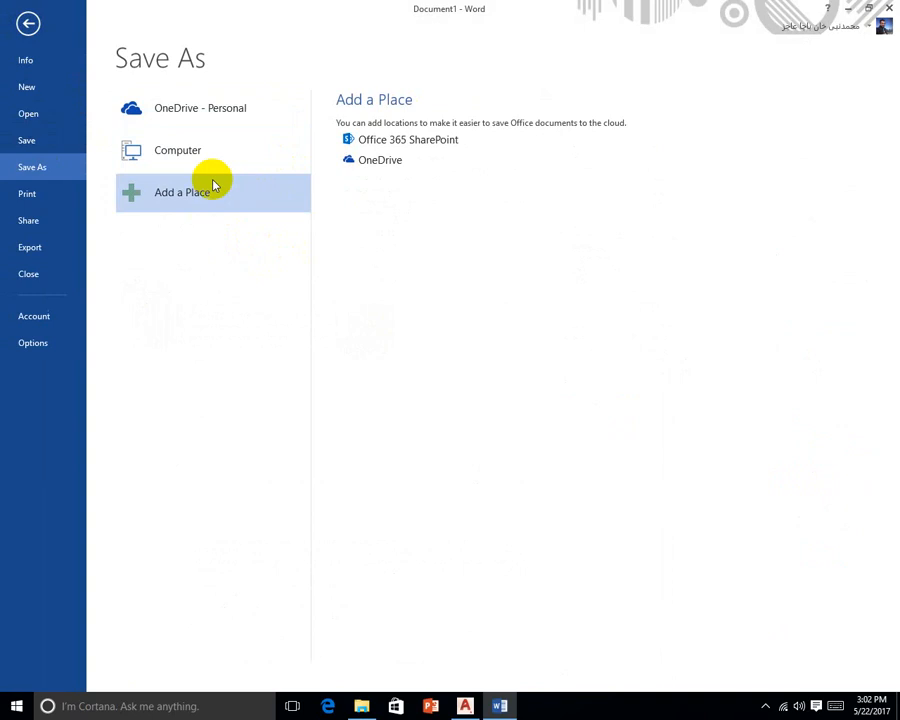
{"action": "left_click", "coordinate": [287, 139]}
{"action": "left_click", "coordinate": [388, 216]}
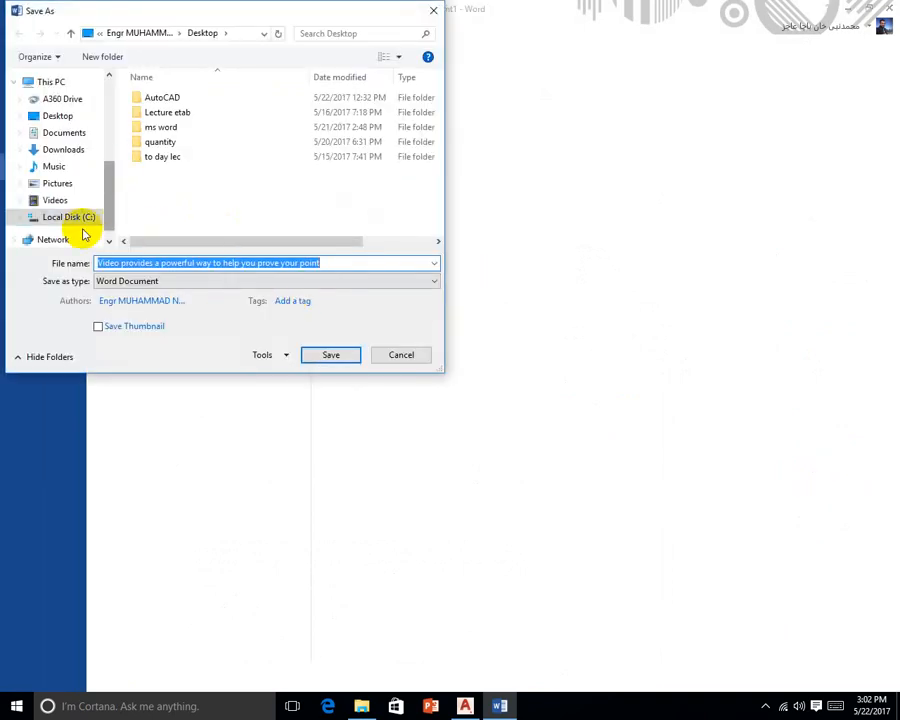
{"action": "left_click", "coordinate": [77, 224]}
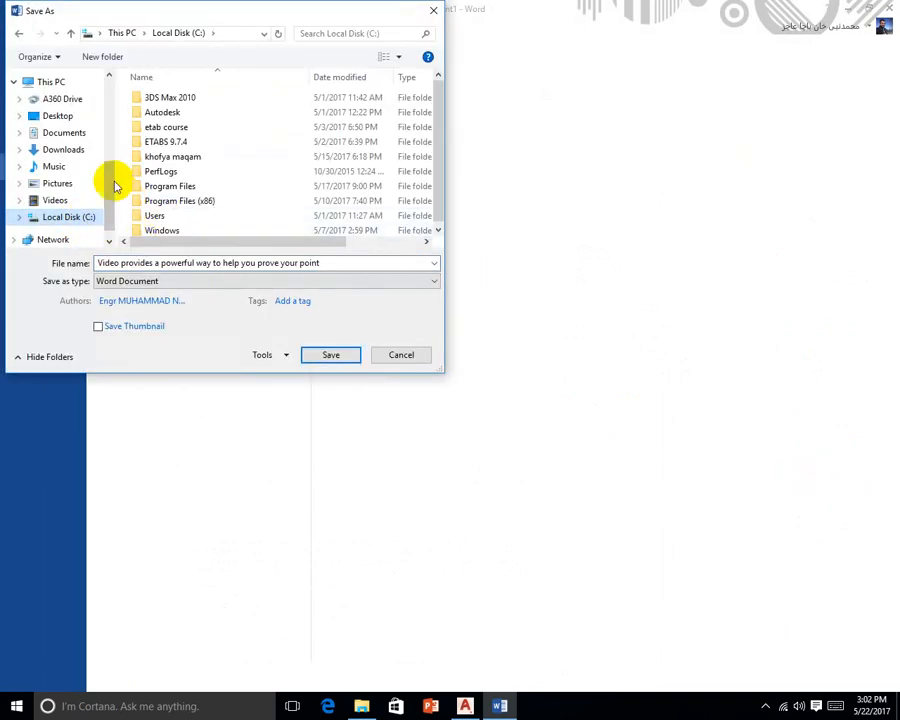
{"action": "left_click", "coordinate": [60, 117]}
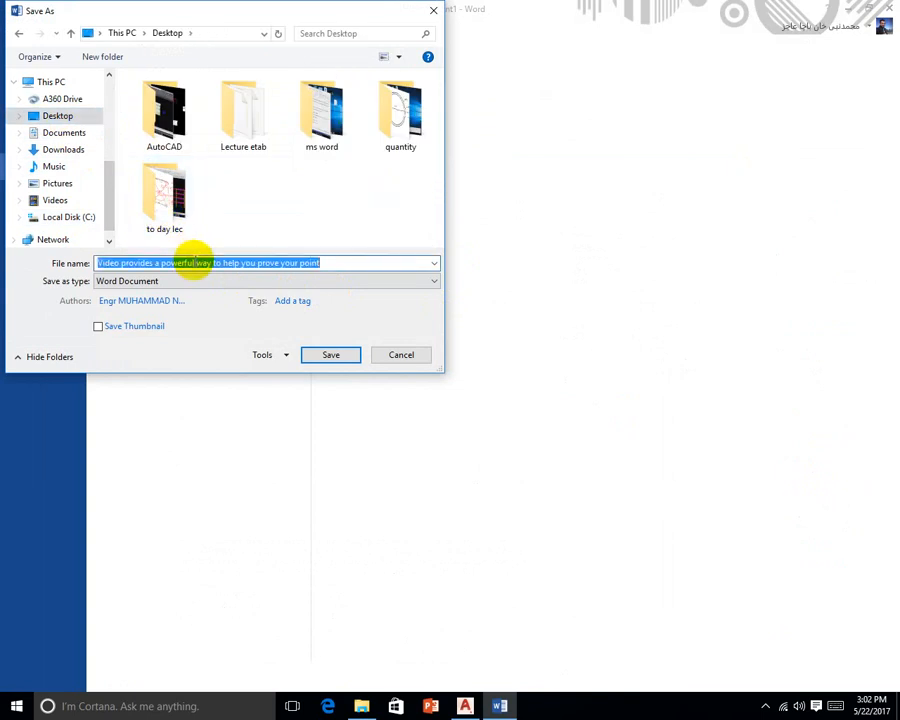
{"action": "type", "text": "word"}
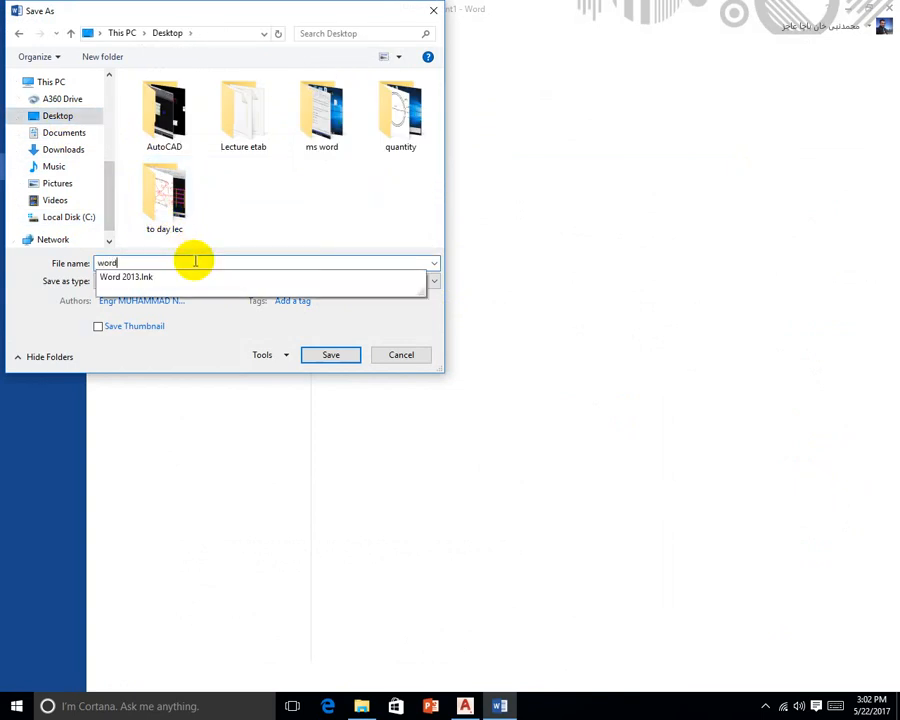
{"action": "type", "text": "1"}
{"action": "key", "text": "Return"}
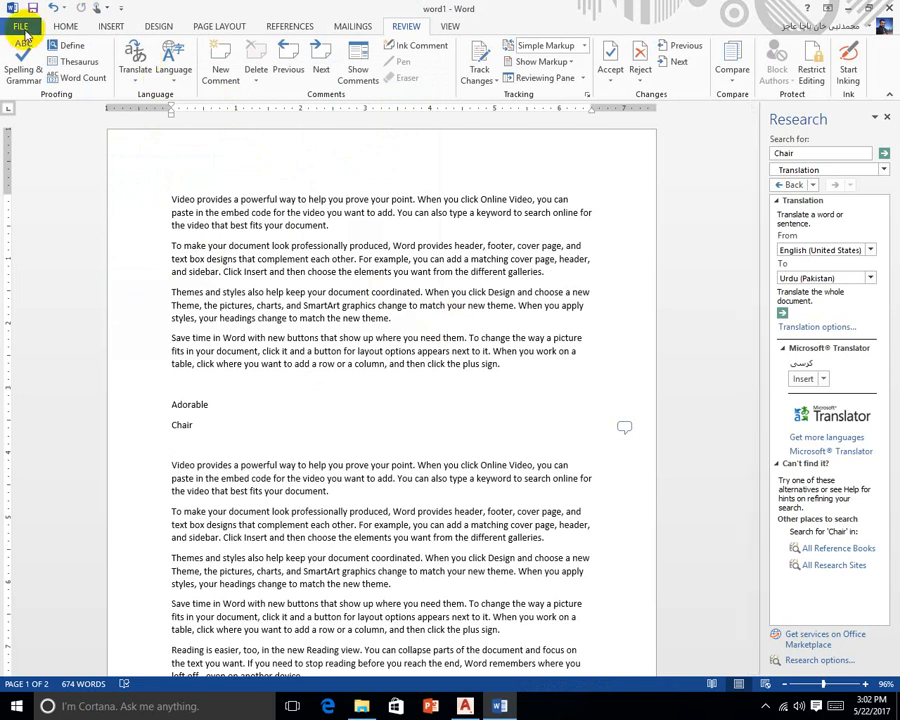
Select and delete six paragraphs from the document
{"action": "scroll", "coordinate": [395, 424], "scroll_direction": "down", "scroll_amount": 3}
{"action": "scroll", "coordinate": [395, 424], "scroll_direction": "down", "scroll_amount": 3}
{"action": "left_click_drag", "start_coordinate": [516, 416], "coordinate": [160, 140]}
{"action": "key", "text": "Delete"}
{"action": "scroll", "coordinate": [184, 196], "scroll_direction": "up", "scroll_amount": 2}
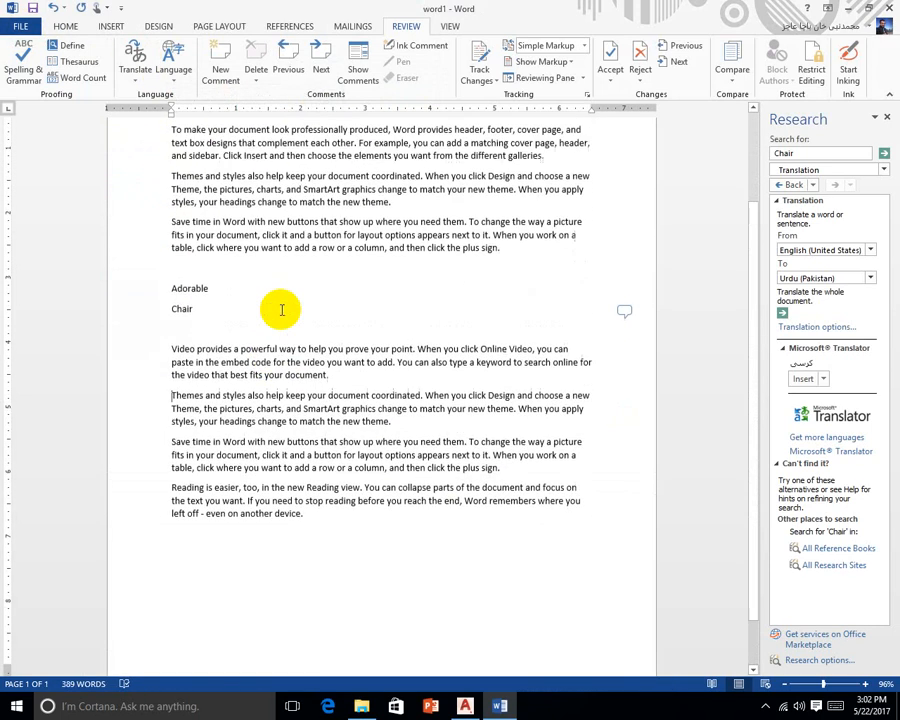
Save the edited document to the Desktop as word2.docx
{"action": "left_click", "coordinate": [26, 34]}
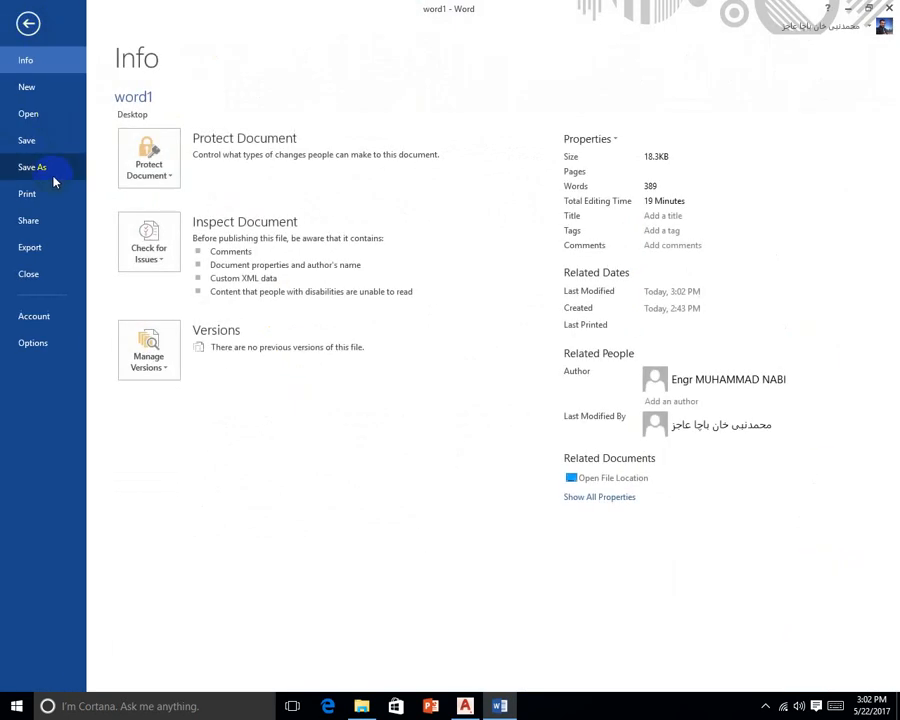
{"action": "left_click", "coordinate": [50, 170]}
{"action": "left_click", "coordinate": [370, 149]}
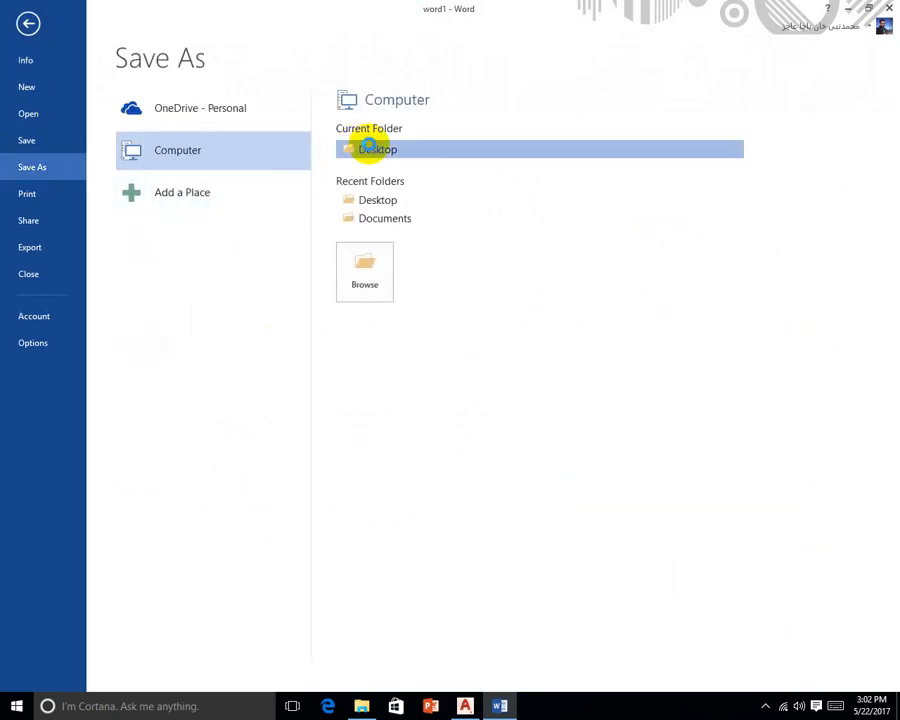
{"action": "type", "text": "w"}
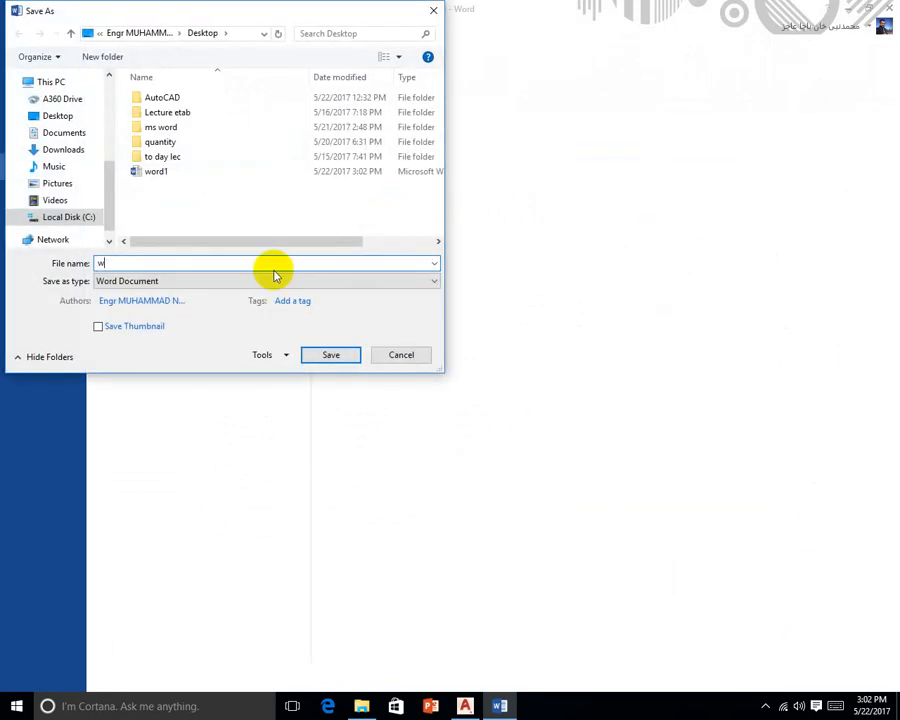
{"action": "type", "text": "or"}
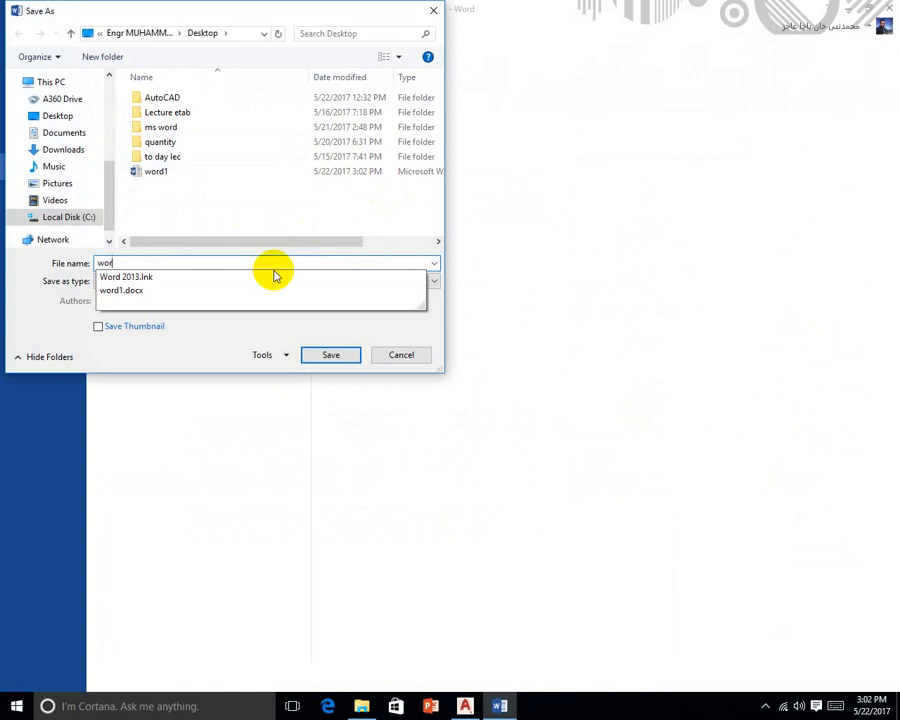
{"action": "type", "text": "d"}
{"action": "left_click", "coordinate": [200, 290]}
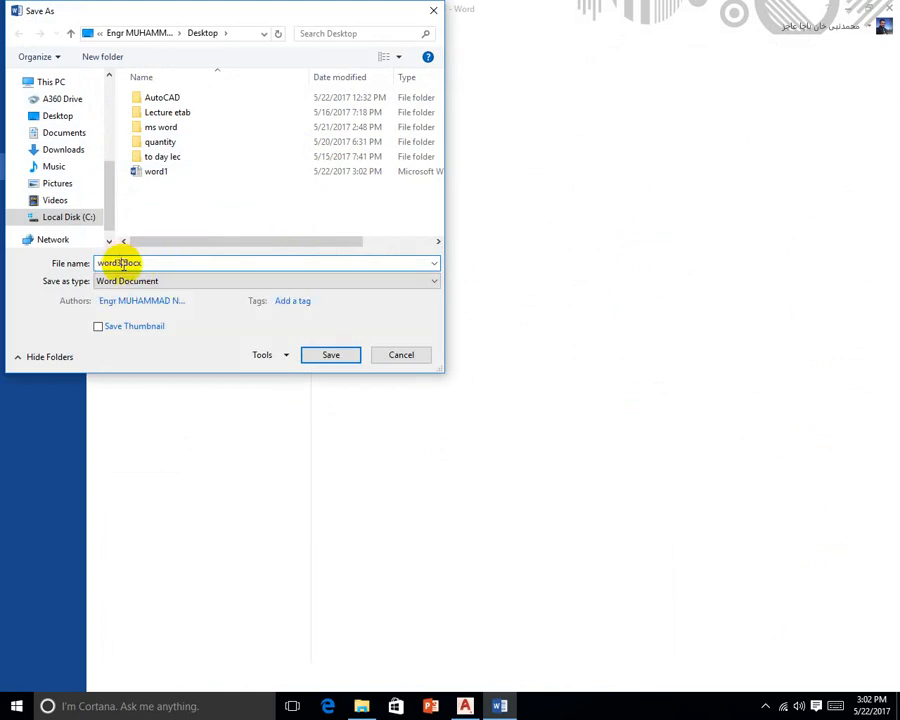
{"action": "type", "text": "2"}
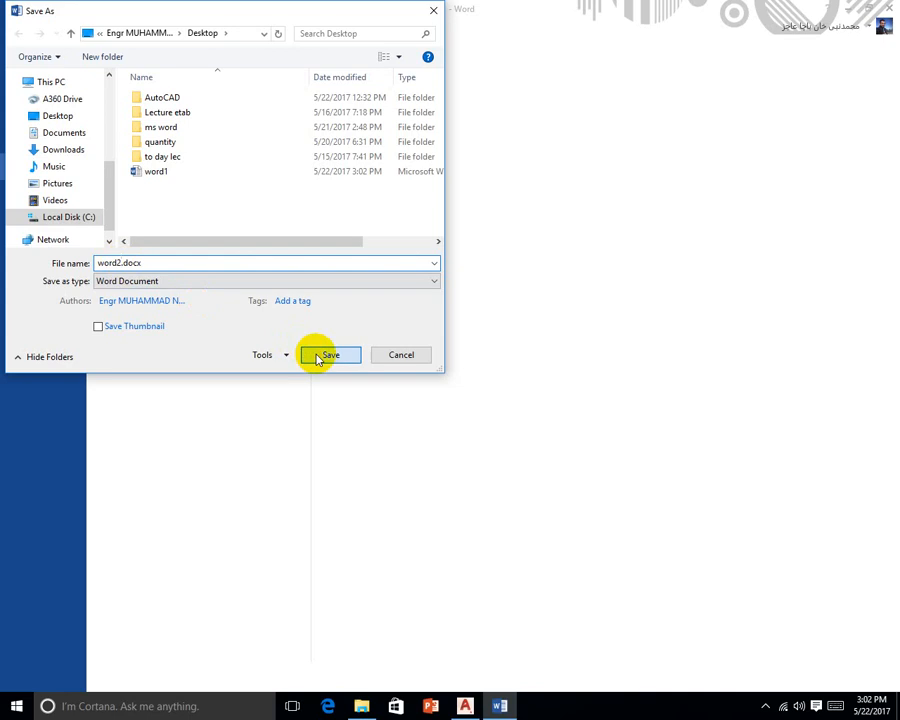
{"action": "left_click", "coordinate": [327, 354]}
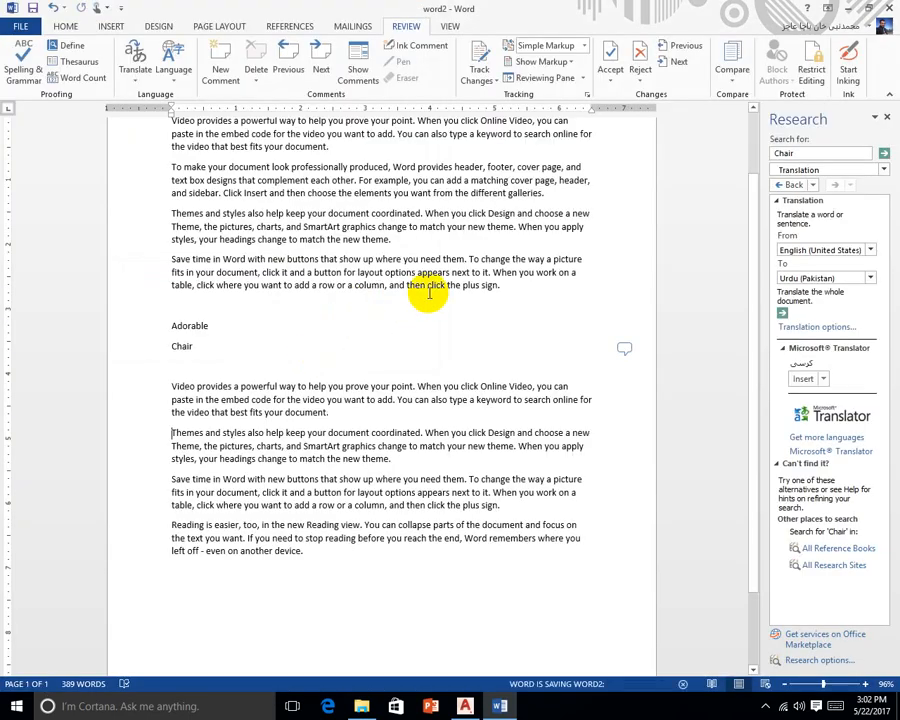
{"action": "scroll", "coordinate": [429, 292], "scroll_direction": "up", "scroll_amount": 2}
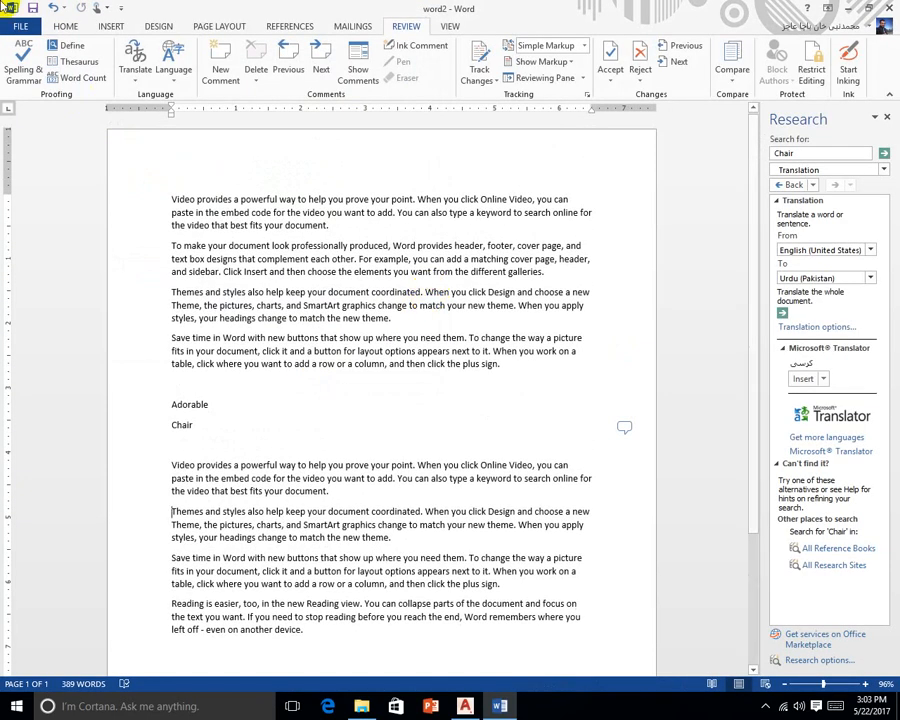
Create a new blank document
{"action": "left_click", "coordinate": [22, 27]}
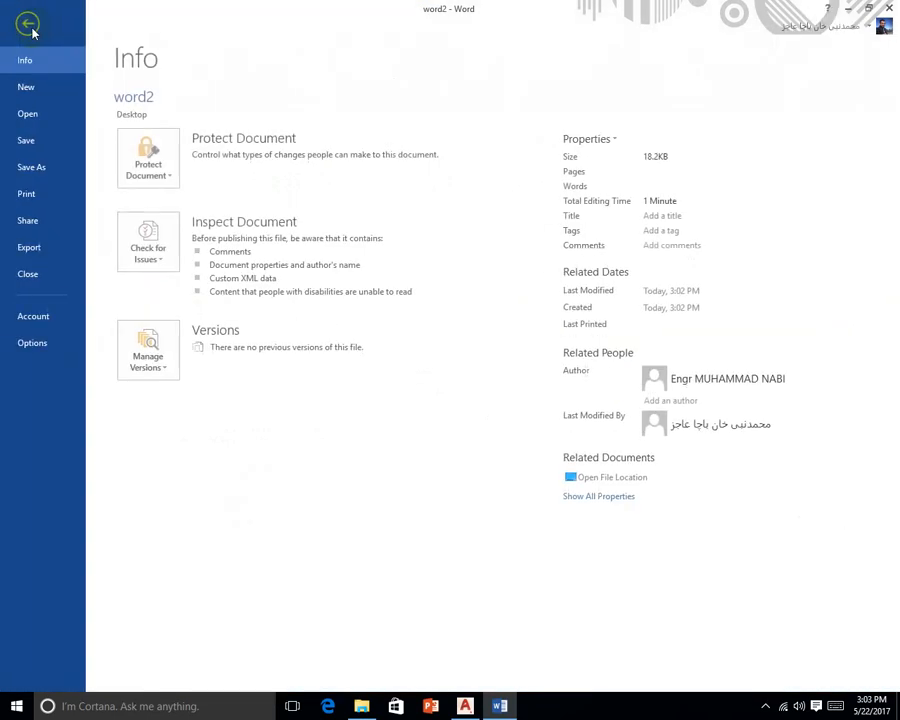
{"action": "left_click", "coordinate": [30, 88]}
{"action": "key", "text": "Escape"}
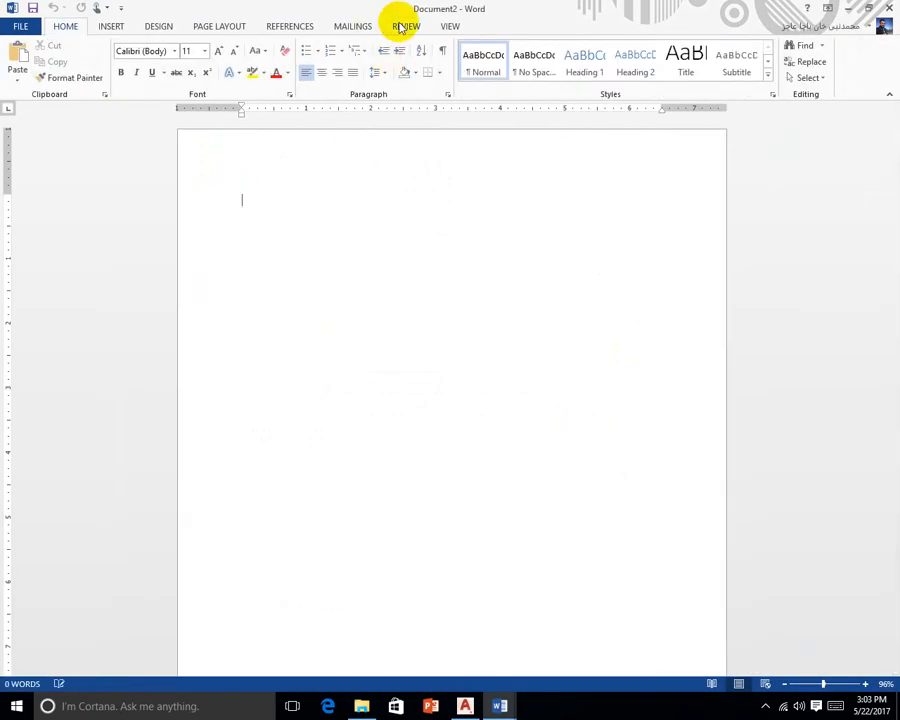
Start a Review > Compare and choose word1 as the original document
{"action": "left_click", "coordinate": [403, 26]}
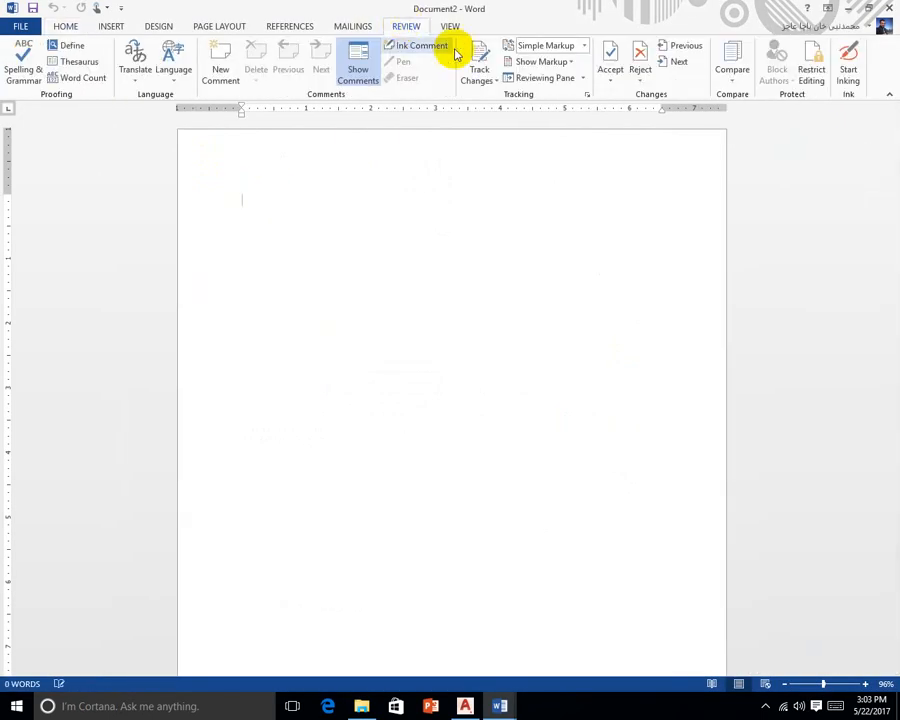
{"action": "left_click", "coordinate": [737, 68]}
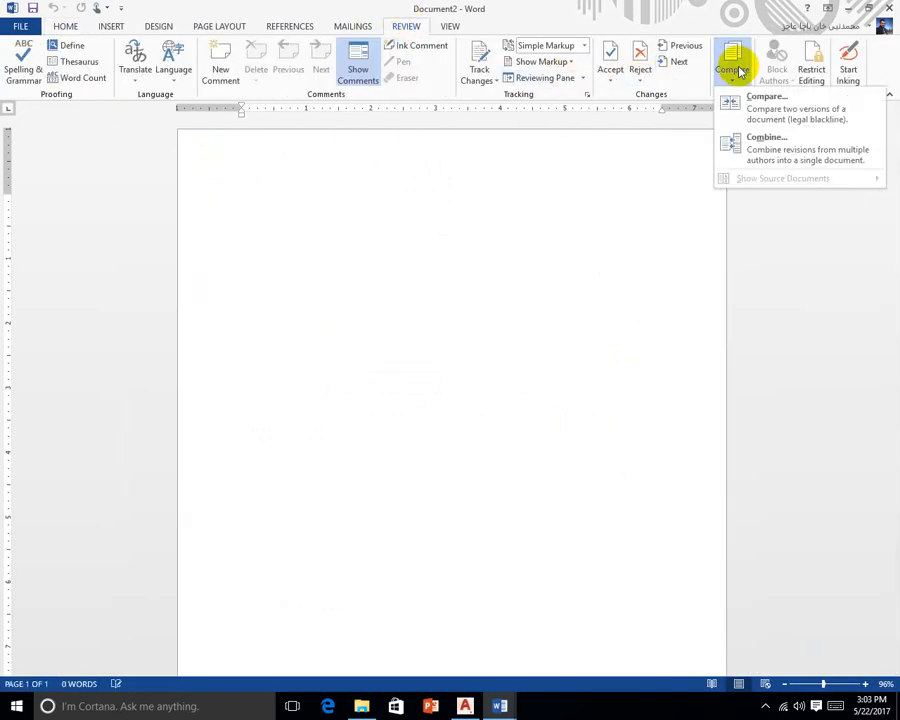
{"action": "left_click", "coordinate": [764, 100]}
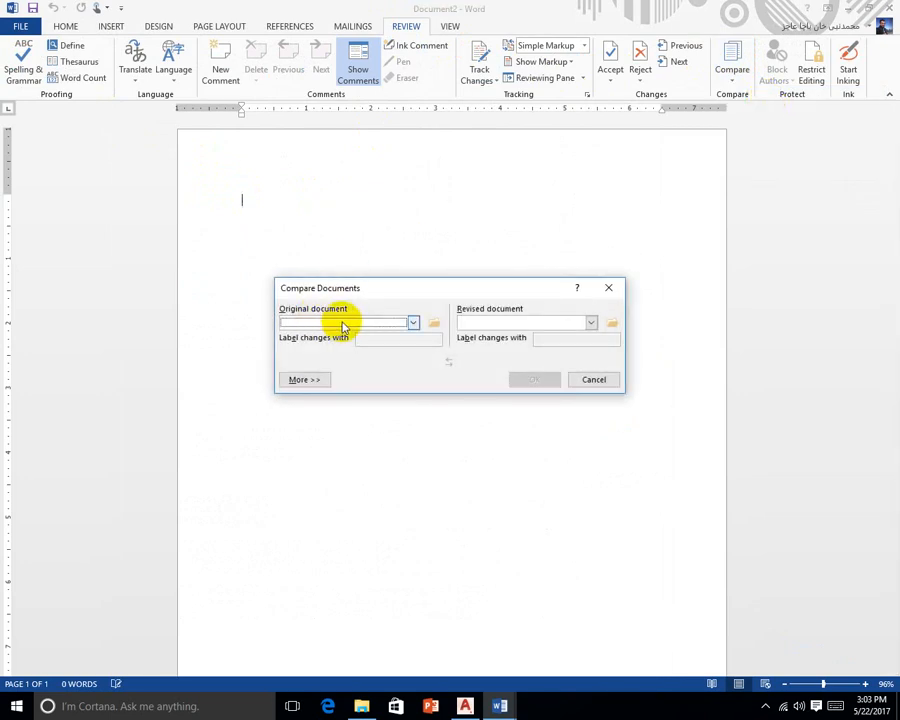
{"action": "left_click", "coordinate": [414, 325]}
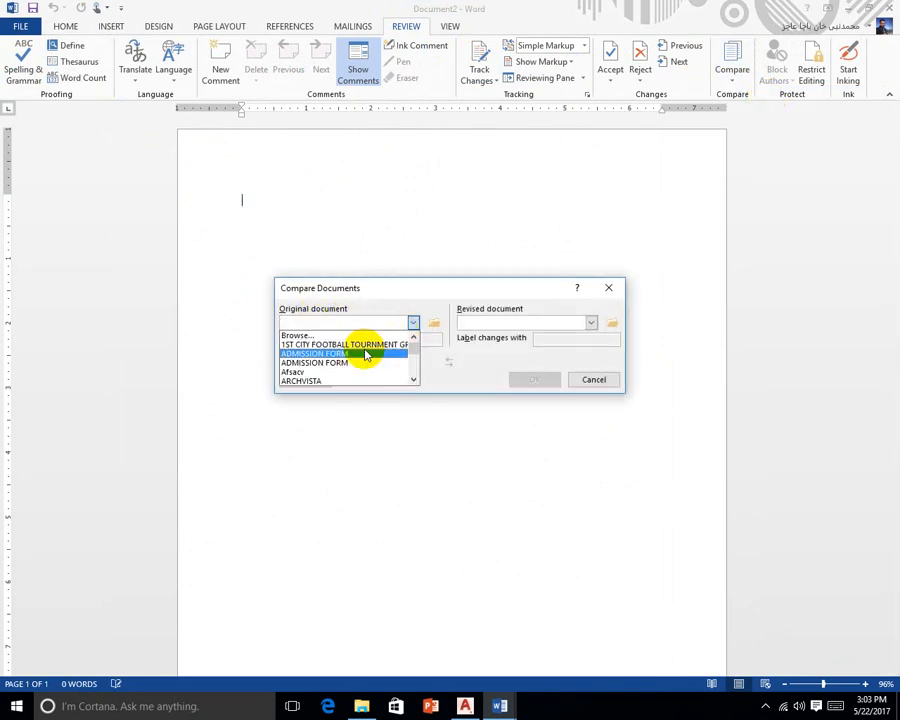
{"action": "scroll", "coordinate": [333, 358], "scroll_direction": "down", "scroll_amount": 4}
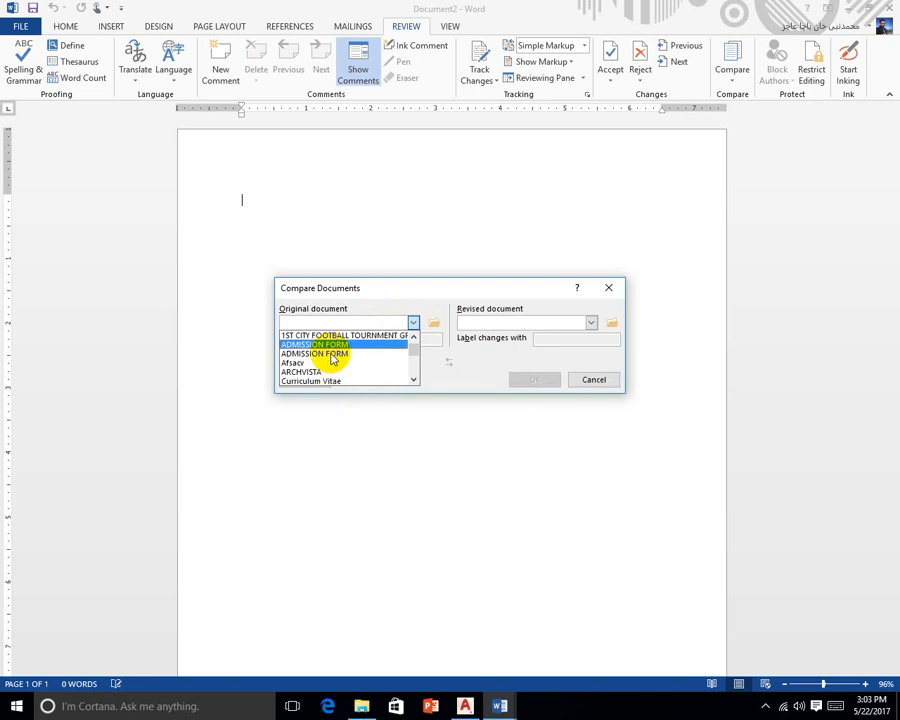
{"action": "scroll", "coordinate": [338, 370], "scroll_direction": "down", "scroll_amount": 3}
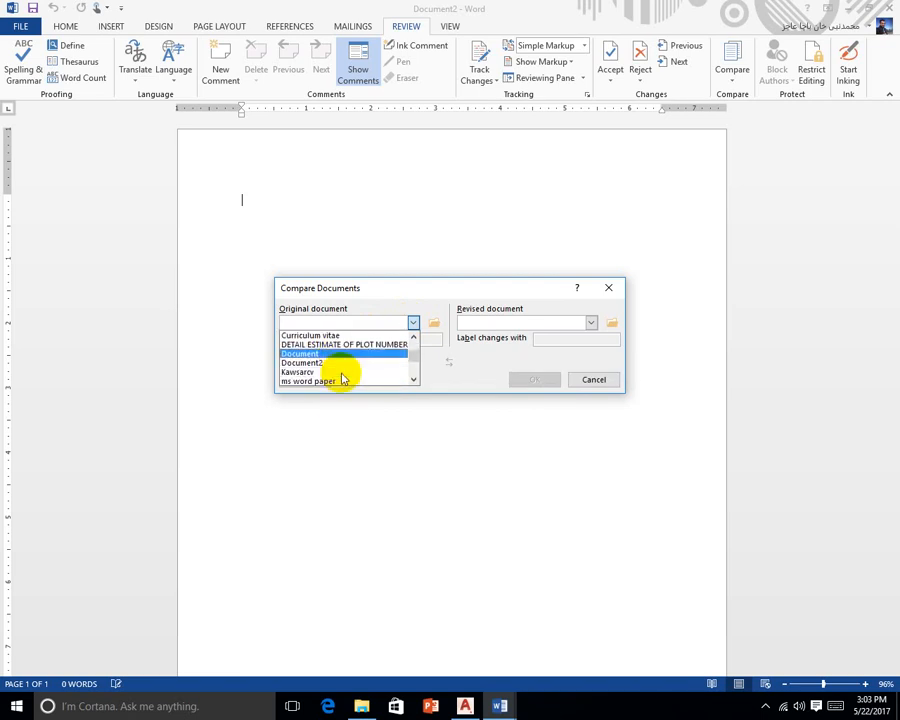
{"action": "scroll", "coordinate": [342, 374], "scroll_direction": "up", "scroll_amount": 2}
{"action": "scroll", "coordinate": [340, 374], "scroll_direction": "down", "scroll_amount": 1}
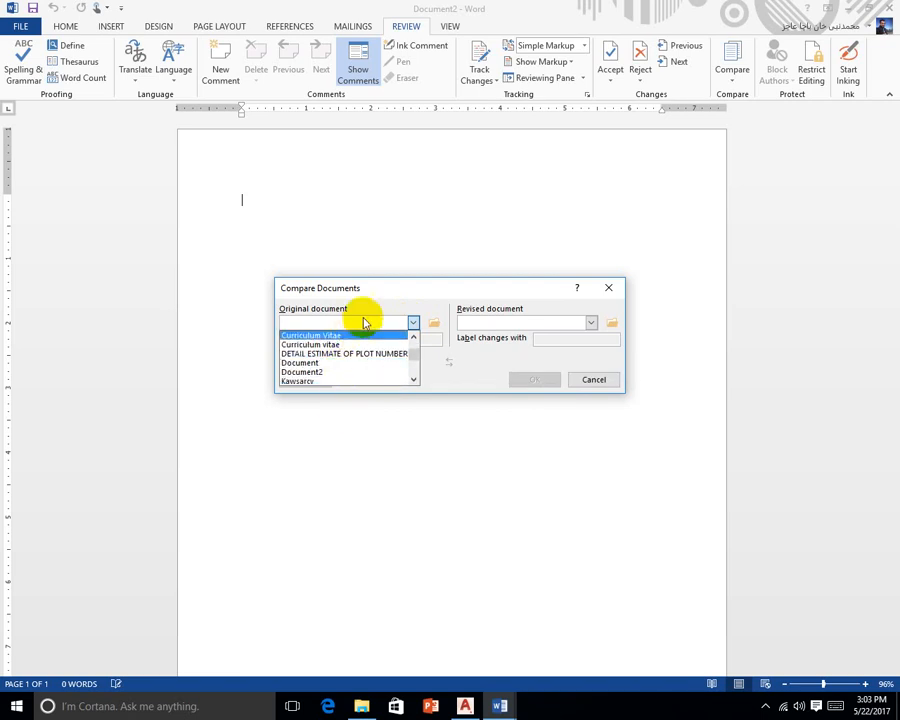
{"action": "left_click", "coordinate": [380, 291]}
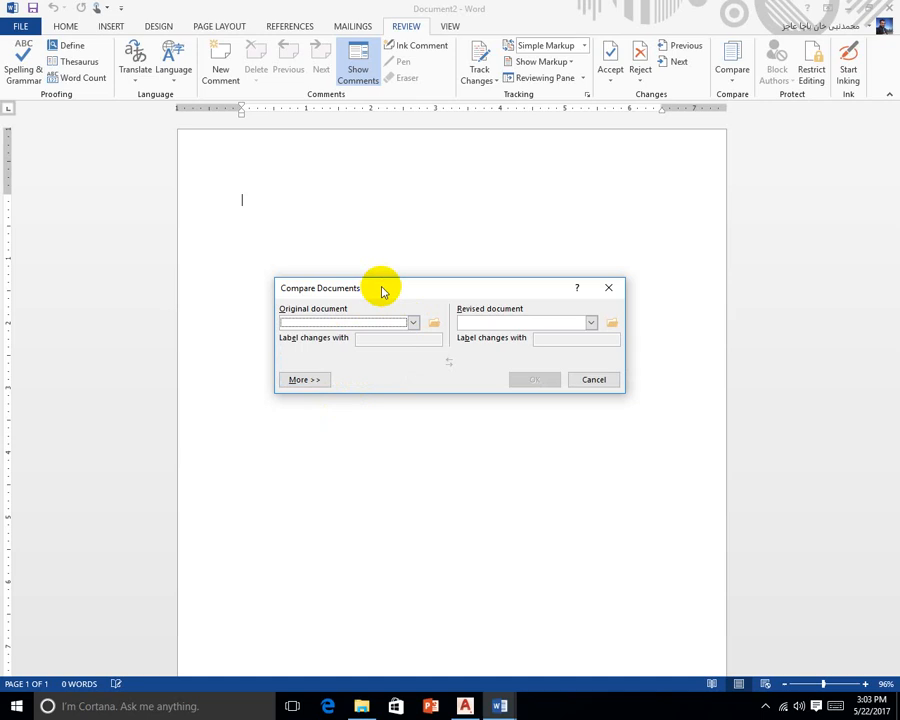
{"action": "left_click", "coordinate": [433, 322]}
{"action": "double_click", "coordinate": [426, 484]}
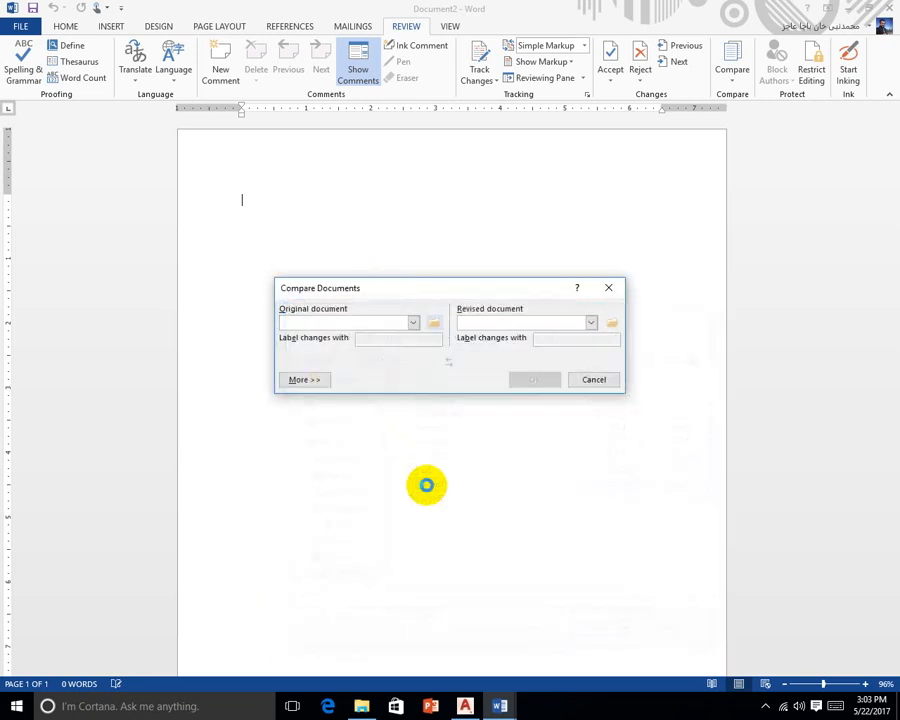
Choose word2 as the revised document and run the comparison, yielding 3 revisions
{"action": "left_click", "coordinate": [589, 322]}
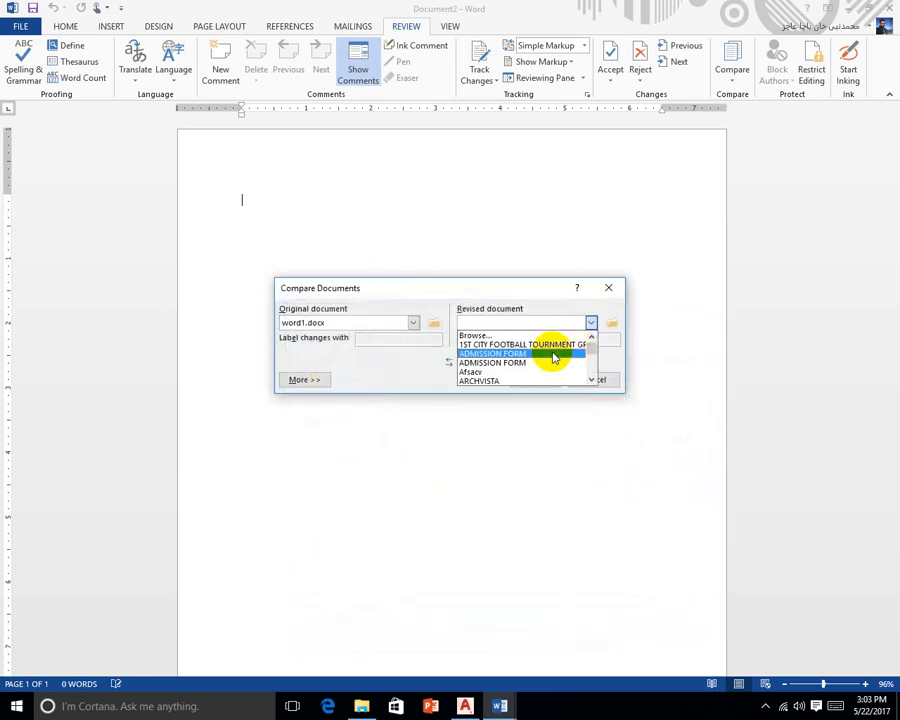
{"action": "left_click", "coordinate": [573, 323]}
{"action": "left_click", "coordinate": [605, 322]}
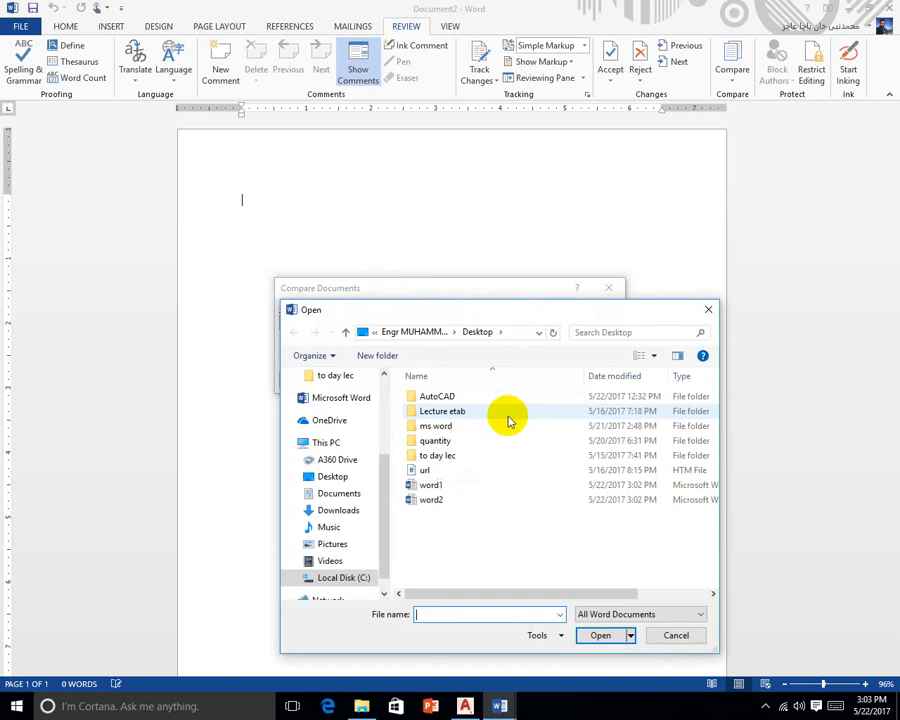
{"action": "double_click", "coordinate": [492, 499]}
{"action": "left_click", "coordinate": [540, 378]}
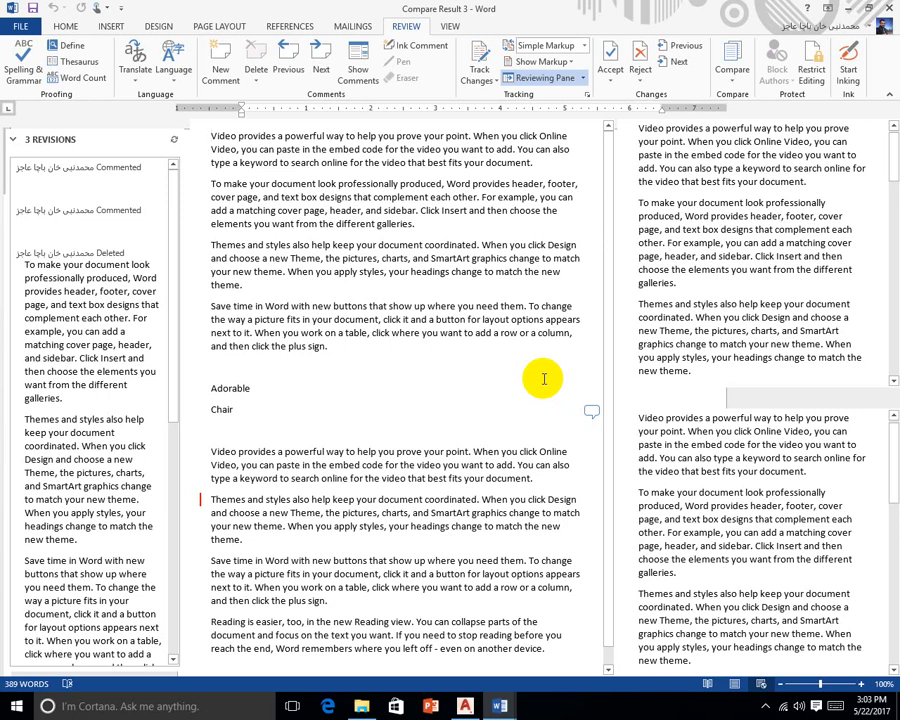
{"action": "scroll", "coordinate": [544, 379], "scroll_direction": "down", "scroll_amount": 1}
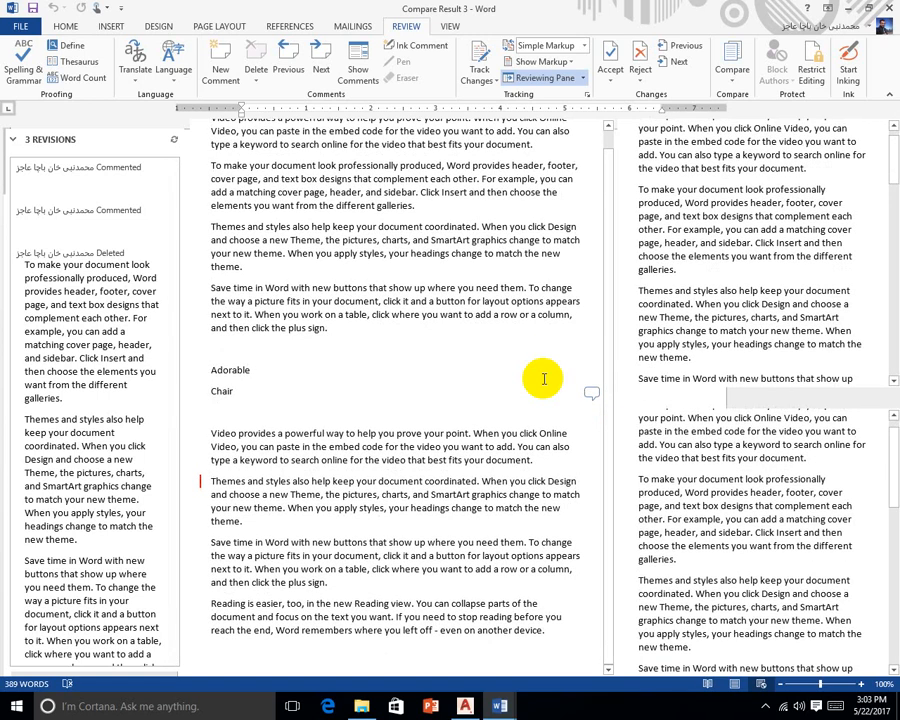
{"action": "scroll", "coordinate": [489, 369], "scroll_direction": "up", "scroll_amount": 1}
{"action": "scroll", "coordinate": [489, 369], "scroll_direction": "down", "scroll_amount": 1}
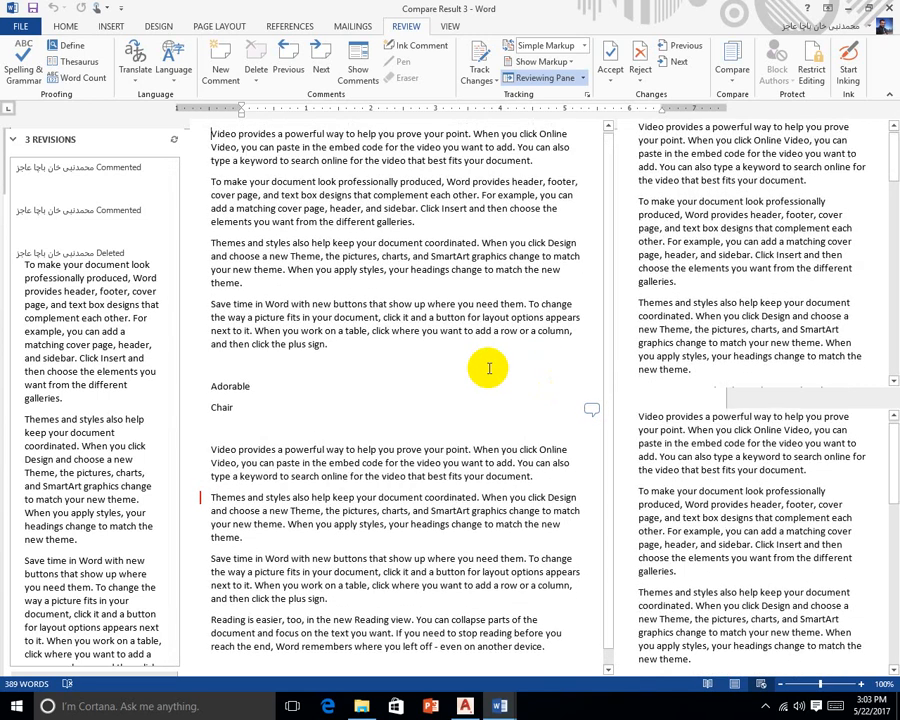
{"action": "scroll", "coordinate": [489, 369], "scroll_direction": "up", "scroll_amount": 1}
{"action": "scroll", "coordinate": [489, 369], "scroll_direction": "down", "scroll_amount": 1}
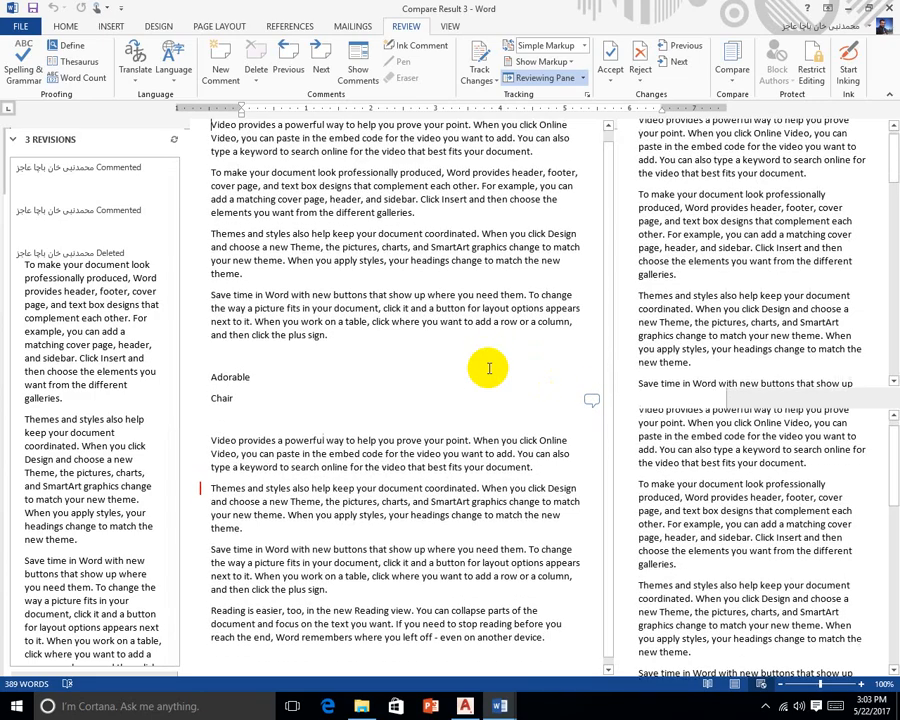
{"action": "scroll", "coordinate": [489, 369], "scroll_direction": "up", "scroll_amount": 1}
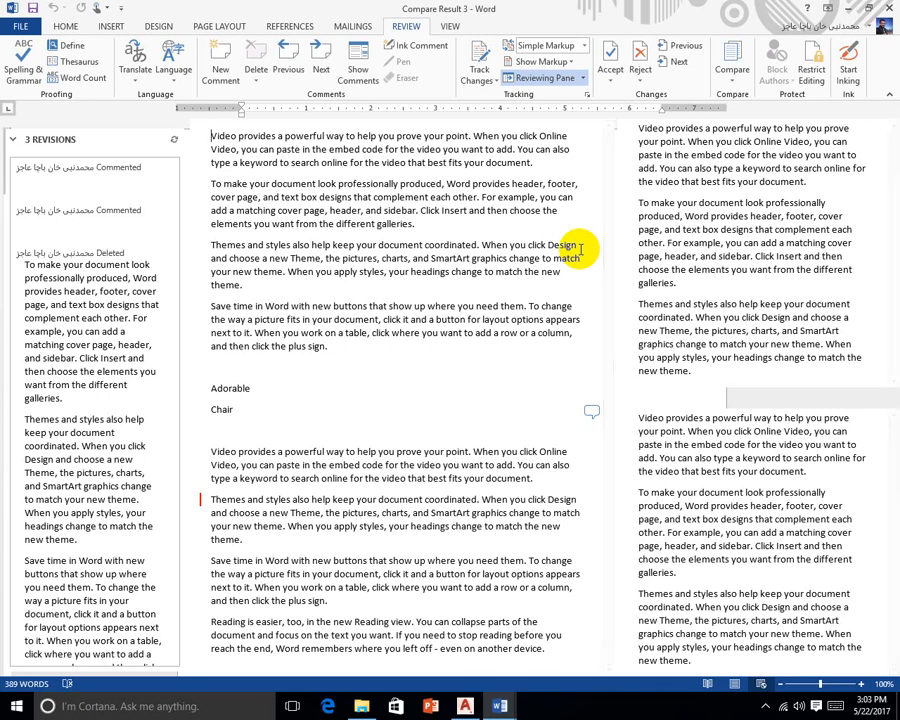
{"action": "left_click", "coordinate": [828, 452]}
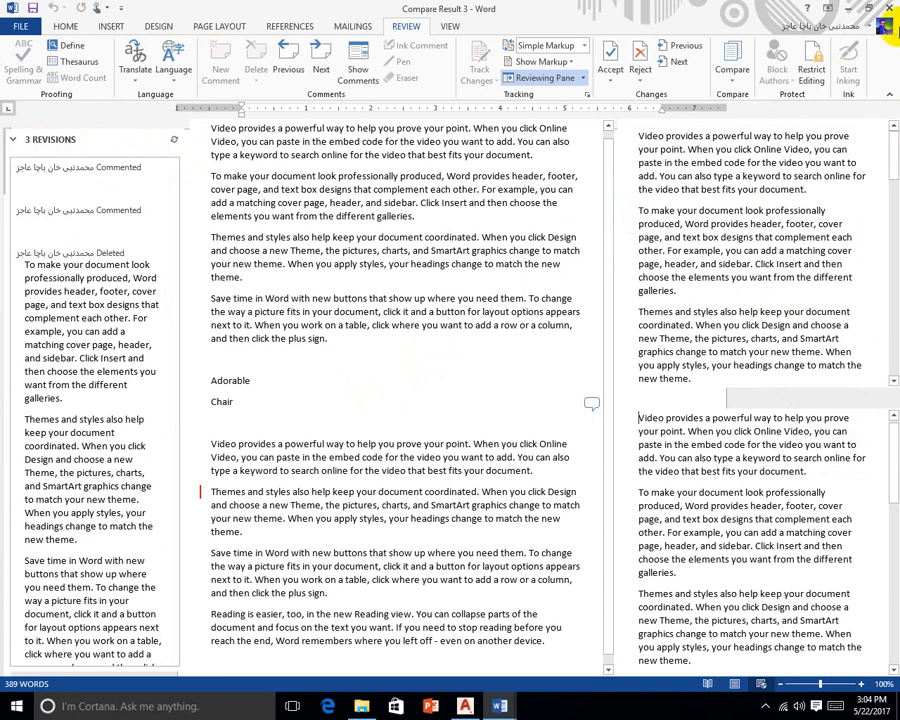
{"action": "left_click", "coordinate": [870, 8]}
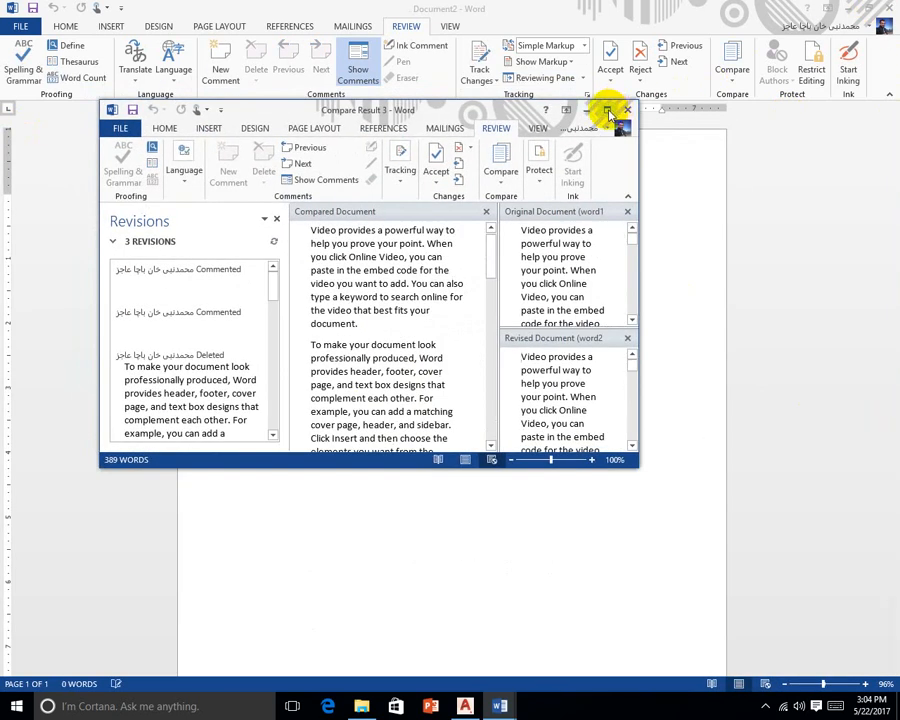
Maximize the Compare Result 3 window and scroll through the compared document
{"action": "left_click", "coordinate": [607, 111]}
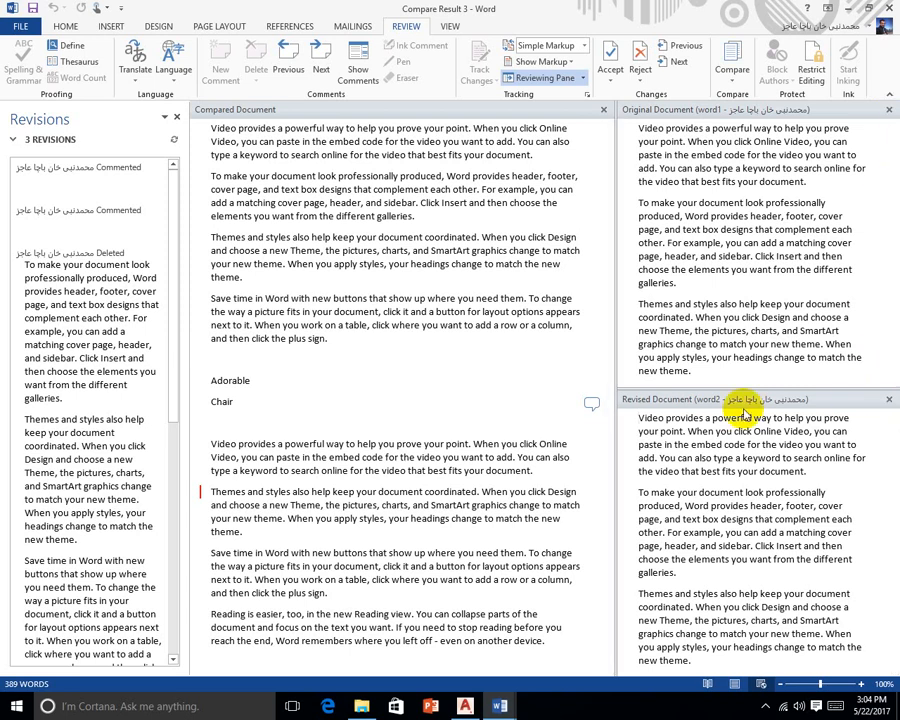
{"action": "scroll", "coordinate": [697, 516], "scroll_direction": "down", "scroll_amount": 1}
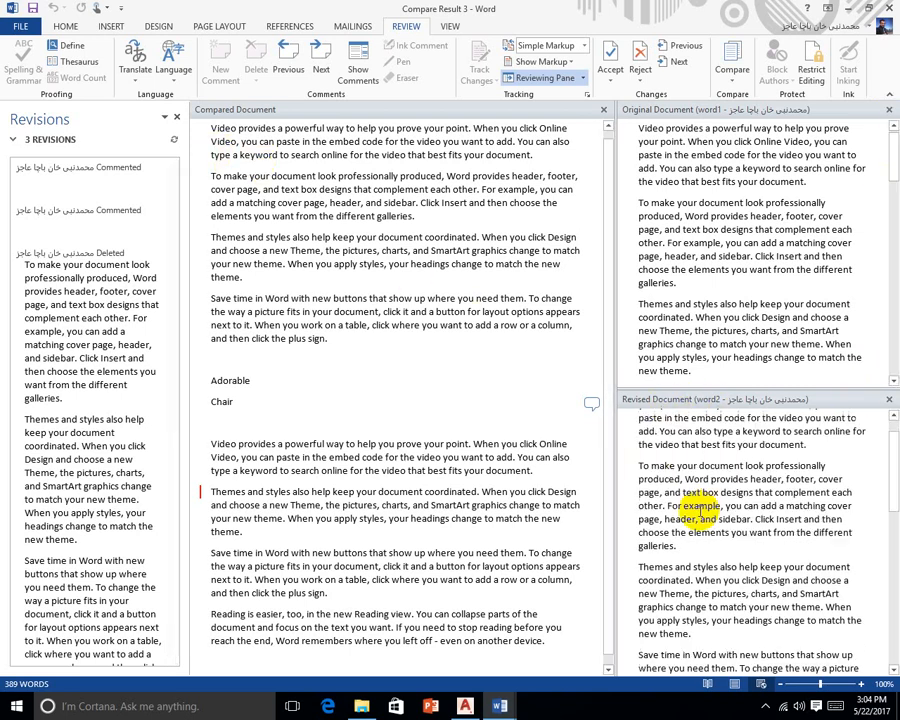
{"action": "scroll", "coordinate": [702, 516], "scroll_direction": "up", "scroll_amount": 1}
{"action": "scroll", "coordinate": [700, 512], "scroll_direction": "down", "scroll_amount": 1}
{"action": "scroll", "coordinate": [698, 540], "scroll_direction": "up", "scroll_amount": 2}
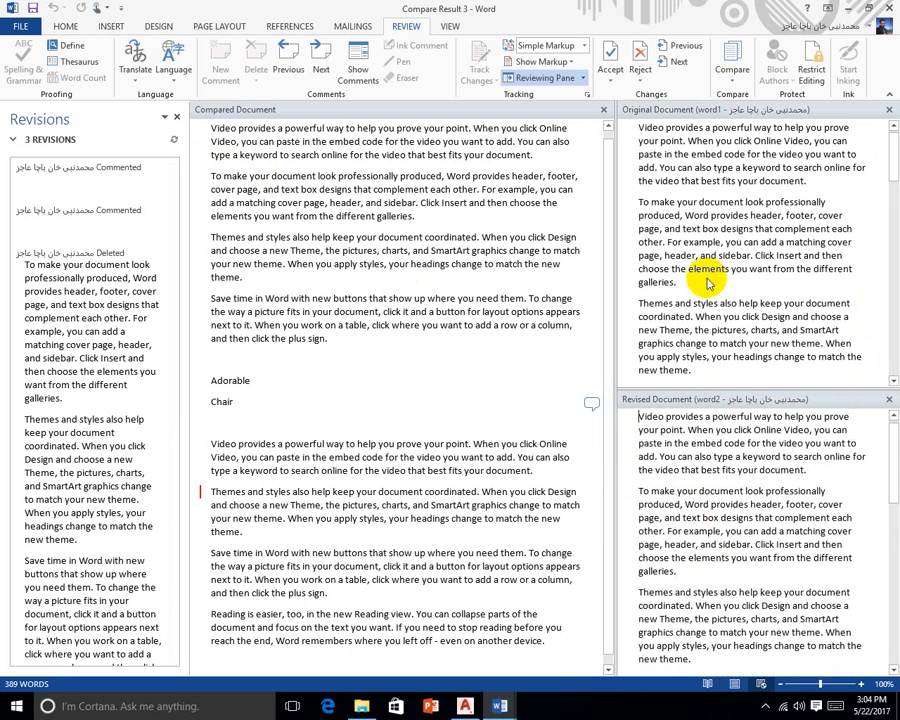
{"action": "scroll", "coordinate": [702, 276], "scroll_direction": "down", "scroll_amount": 6}
{"action": "scroll", "coordinate": [705, 280], "scroll_direction": "up", "scroll_amount": 4}
{"action": "scroll", "coordinate": [705, 280], "scroll_direction": "down", "scroll_amount": 15}
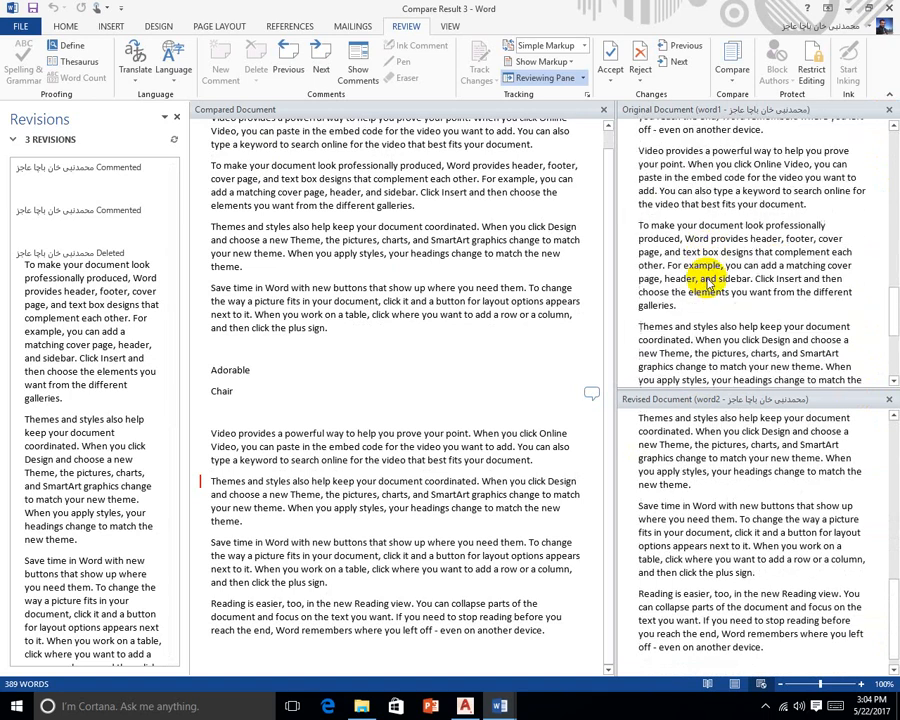
{"action": "scroll", "coordinate": [704, 272], "scroll_direction": "up", "scroll_amount": 10}
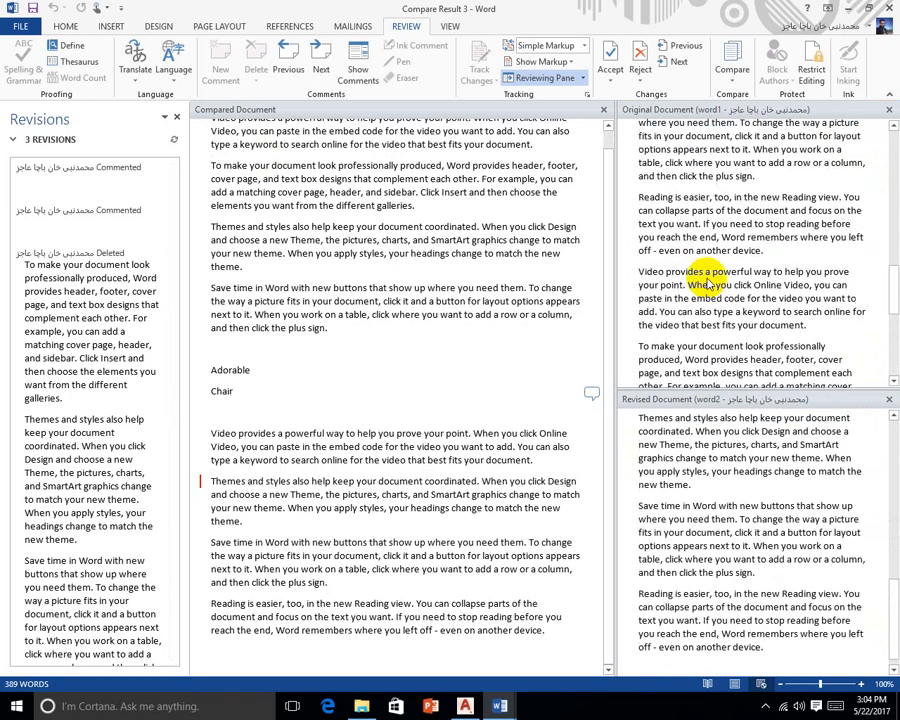
{"action": "scroll", "coordinate": [503, 328], "scroll_direction": "up", "scroll_amount": 1}
{"action": "scroll", "coordinate": [500, 326], "scroll_direction": "down", "scroll_amount": 1}
{"action": "scroll", "coordinate": [500, 326], "scroll_direction": "up", "scroll_amount": 1}
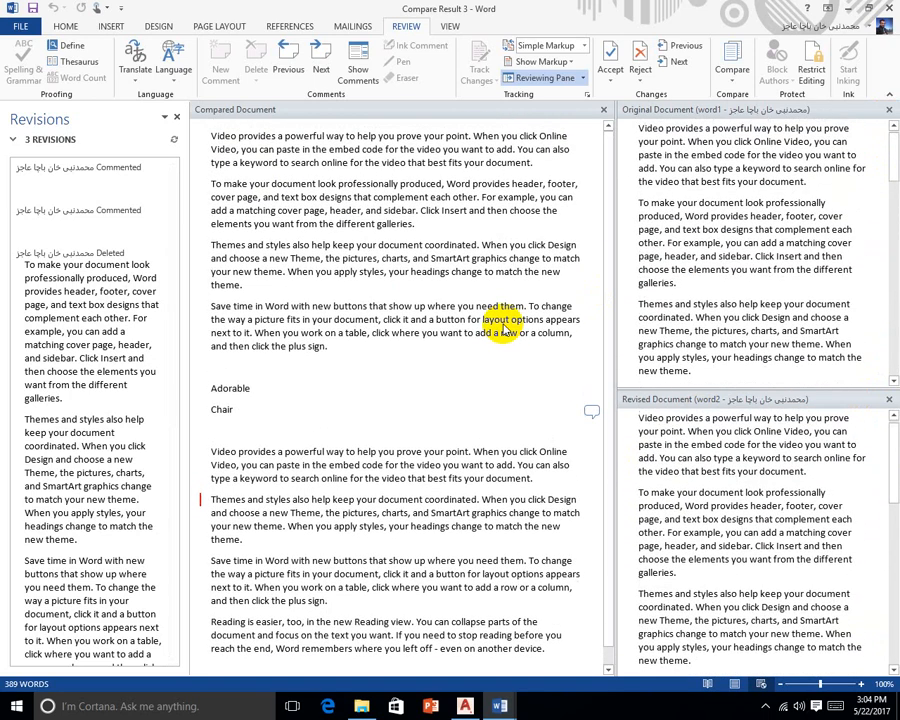
{"action": "scroll", "coordinate": [498, 326], "scroll_direction": "down", "scroll_amount": 1}
{"action": "scroll", "coordinate": [500, 330], "scroll_direction": "up", "scroll_amount": 1}
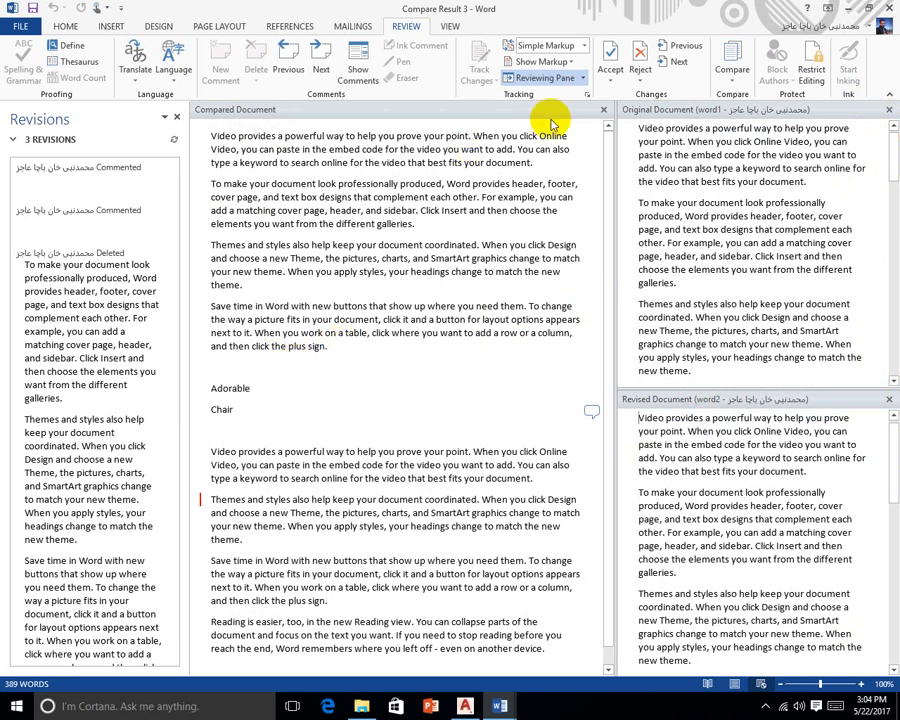
Close the original and revised document panes, then go to File > New
{"action": "left_click", "coordinate": [889, 110]}
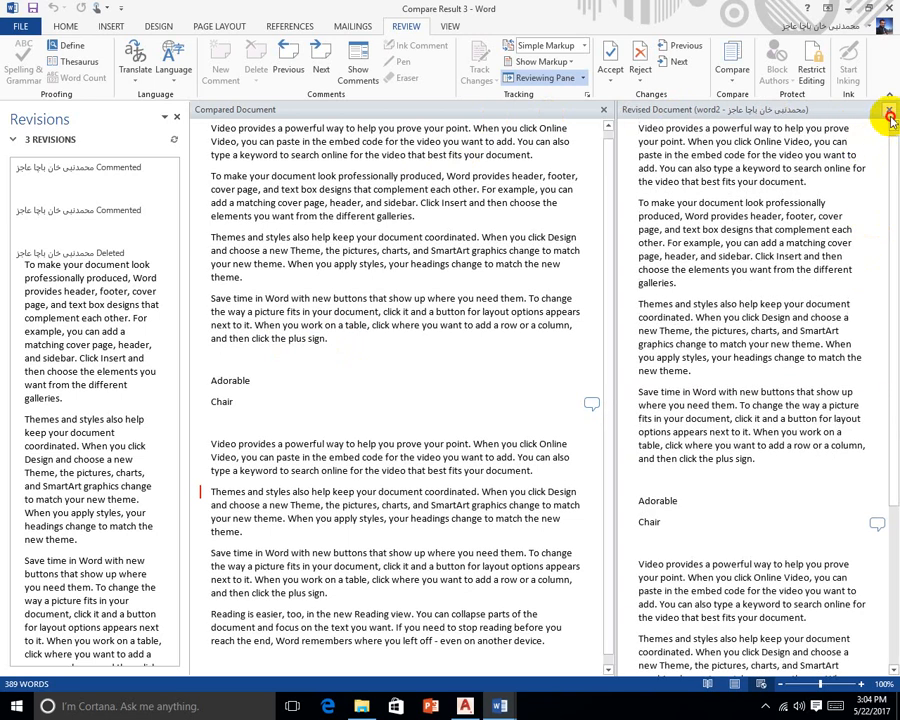
{"action": "left_click", "coordinate": [889, 112]}
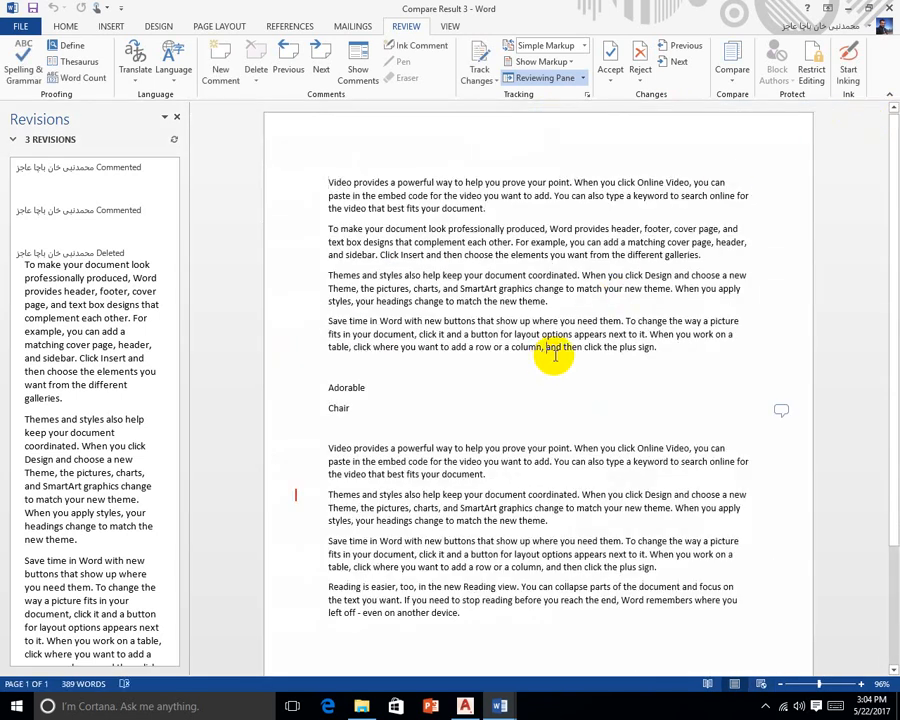
{"action": "left_click", "coordinate": [22, 24]}
{"action": "left_click", "coordinate": [38, 93]}
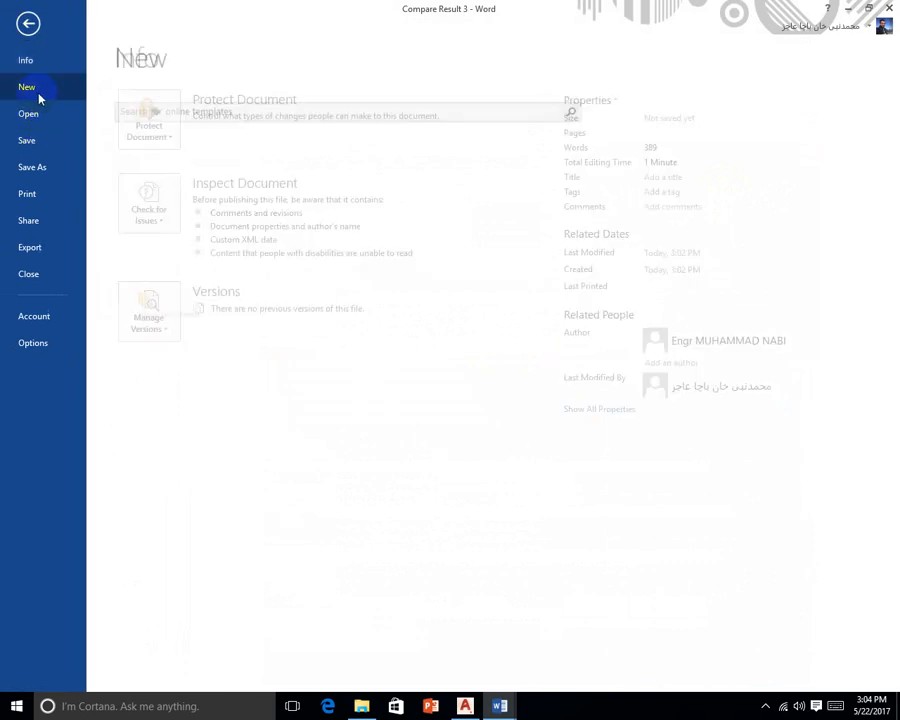
Create a new blank document filled with sample text using =rand(12)
{"action": "left_click", "coordinate": [211, 207]}
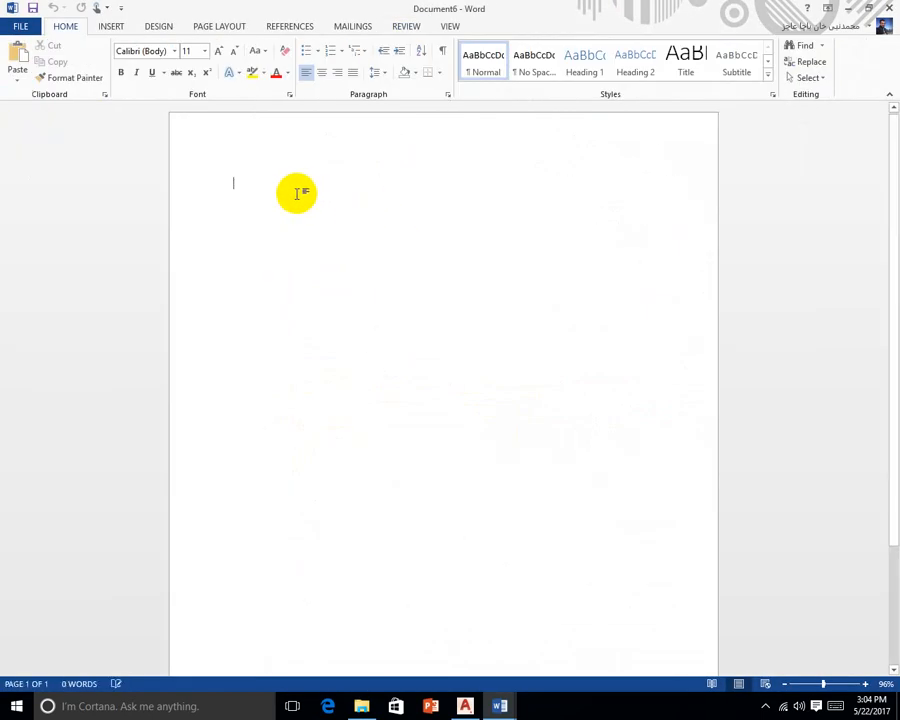
{"action": "type", "text": "=ra"}
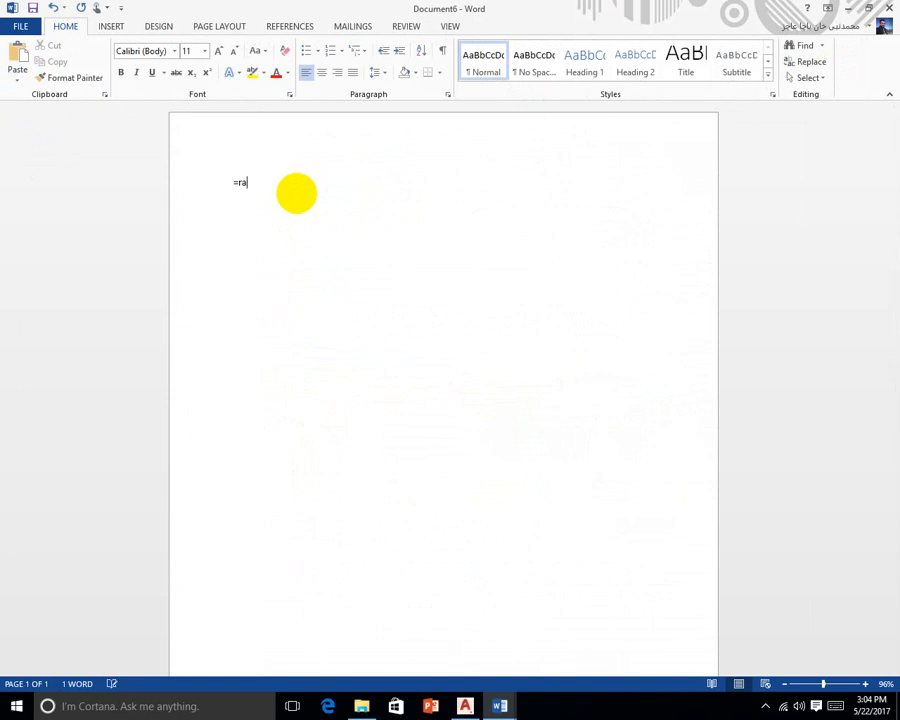
{"action": "type", "text": "nd(12)"}
{"action": "key", "text": "Return"}
{"action": "scroll", "coordinate": [305, 176], "scroll_direction": "up", "scroll_amount": 5}
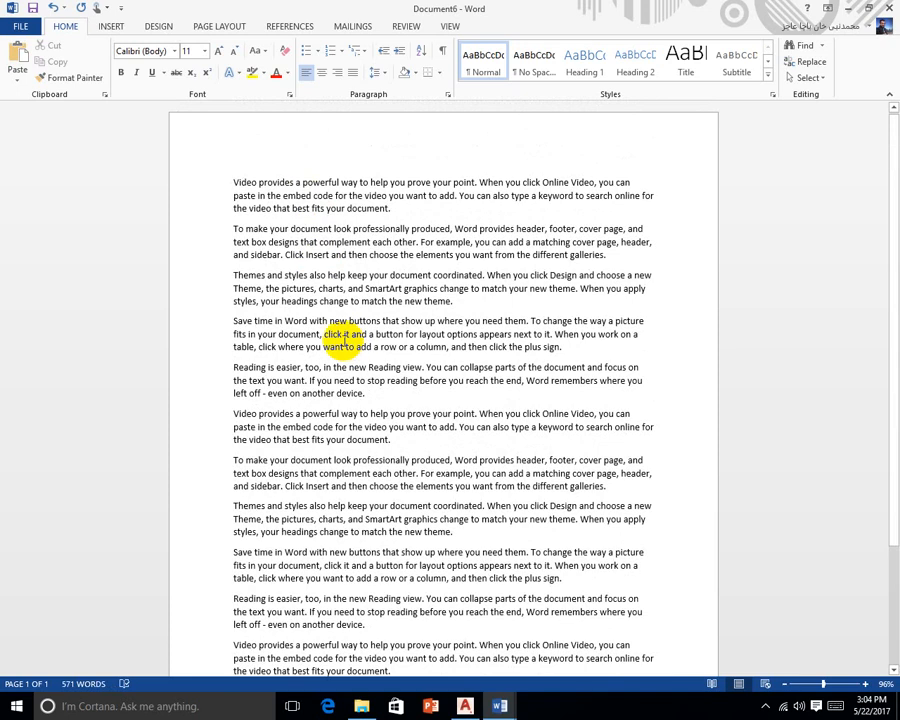
Resize all of the document's text to 18 point
{"action": "key", "text": "ctrl+a"}
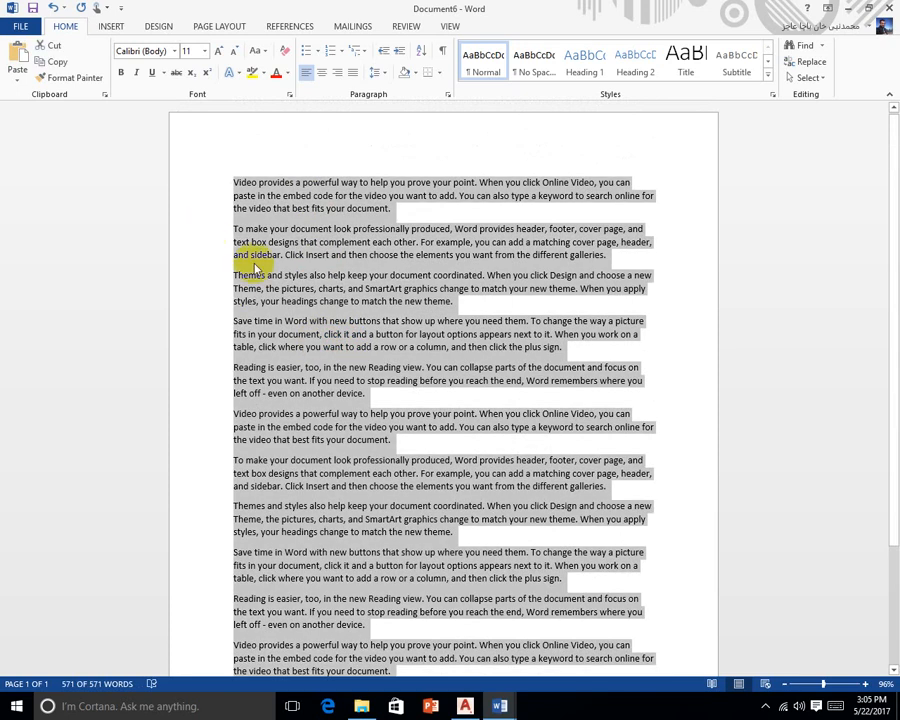
{"action": "key", "text": "ctrl+bracketleft"}
{"action": "key", "text": "ctrl+bracketleft"}
{"action": "key", "text": "ctrl+bracketleft"}
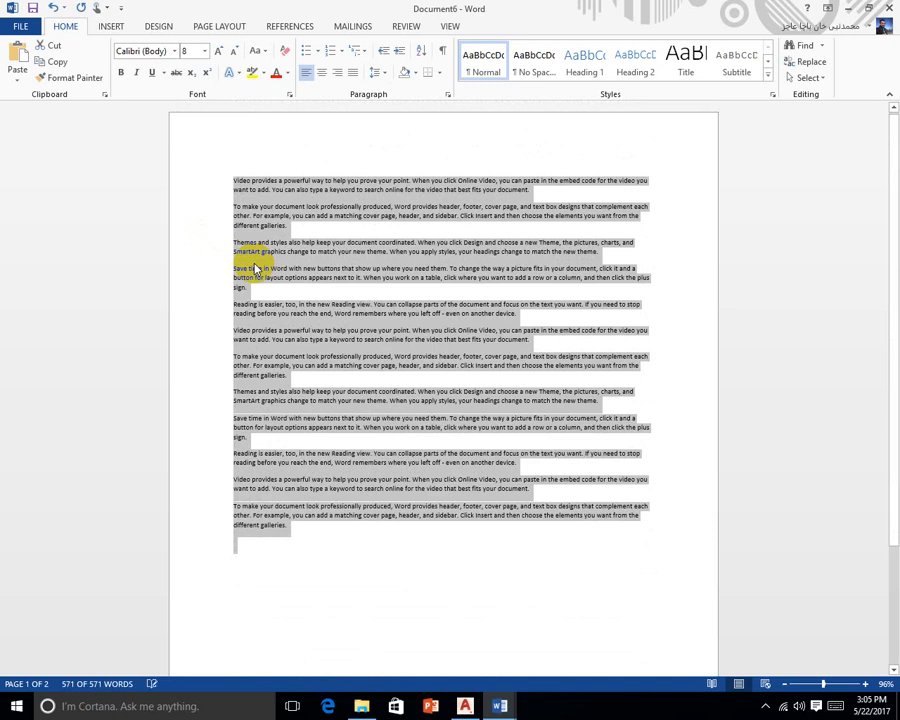
{"action": "key", "text": "ctrl+bracketright"}
{"action": "key", "text": "ctrl+bracketright"}
{"action": "key", "text": "ctrl+bracketright"}
{"action": "key", "text": "ctrl+bracketright"}
{"action": "key", "text": "ctrl+bracketright"}
{"action": "key", "text": "ctrl+bracketright"}
{"action": "key", "text": "ctrl+bracketright"}
{"action": "key", "text": "ctrl+bracketright"}
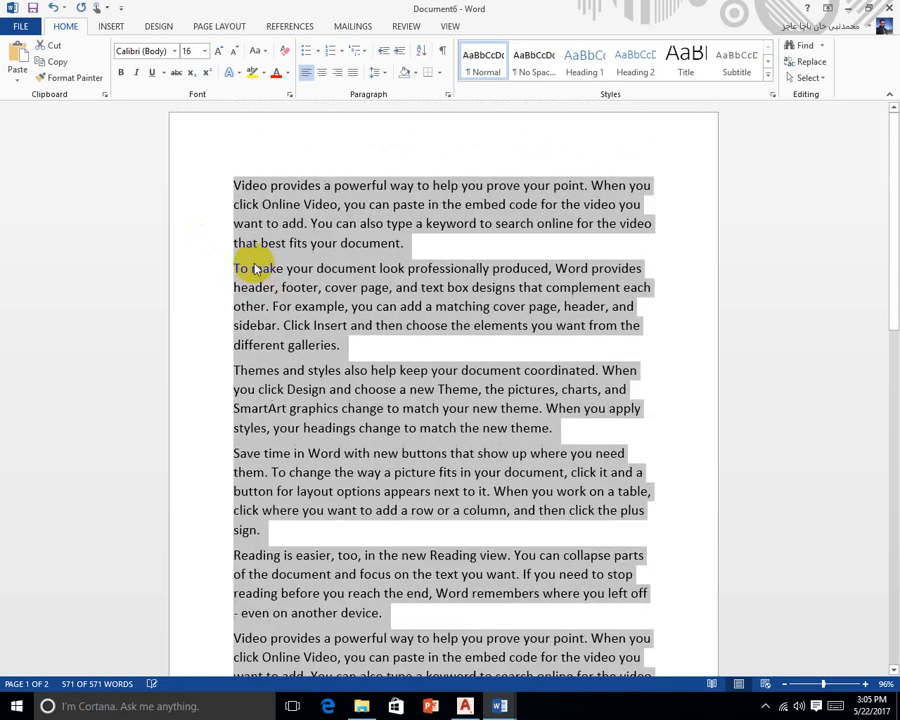
{"action": "key", "text": "ctrl+bracketright"}
{"action": "key", "text": "ctrl+bracketright"}
{"action": "left_click", "coordinate": [342, 257]}
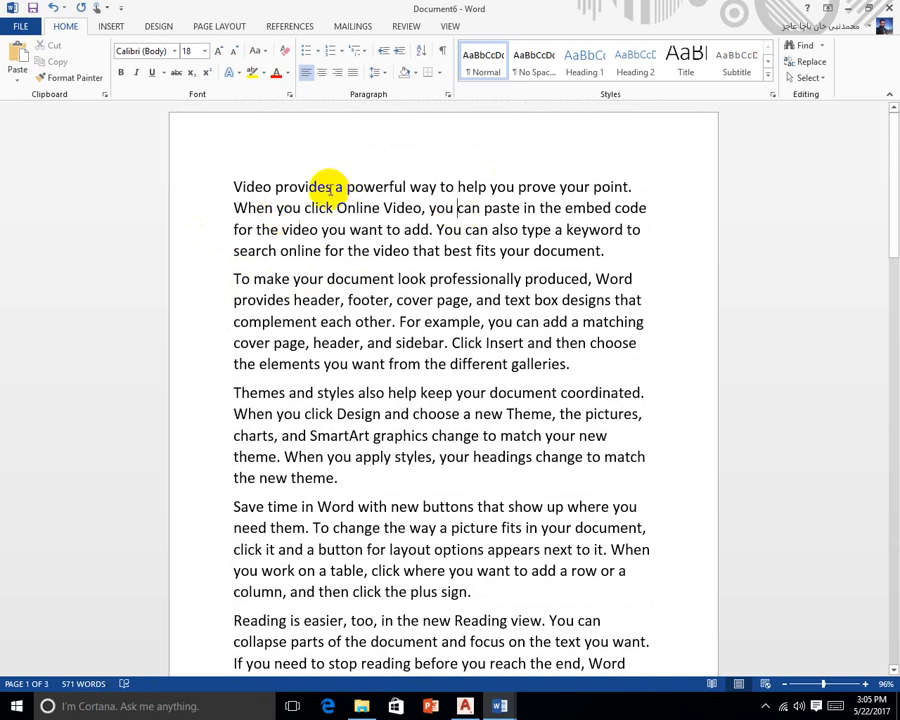
{"action": "left_click", "coordinate": [459, 208]}
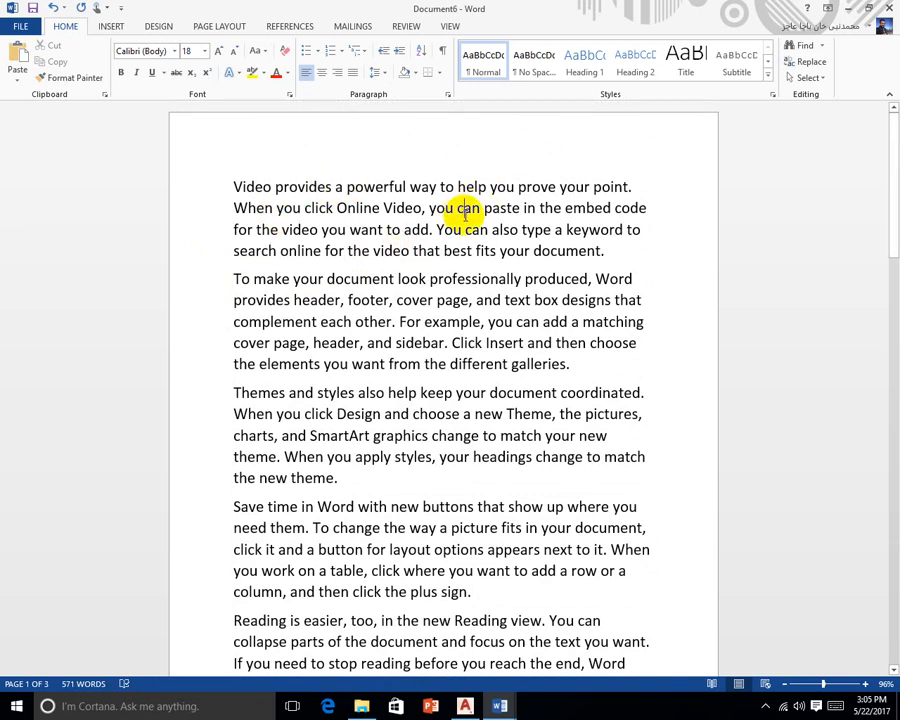
Limit Document6 to No changes (Read only) editing and start enforcing protection
{"action": "left_click", "coordinate": [407, 26]}
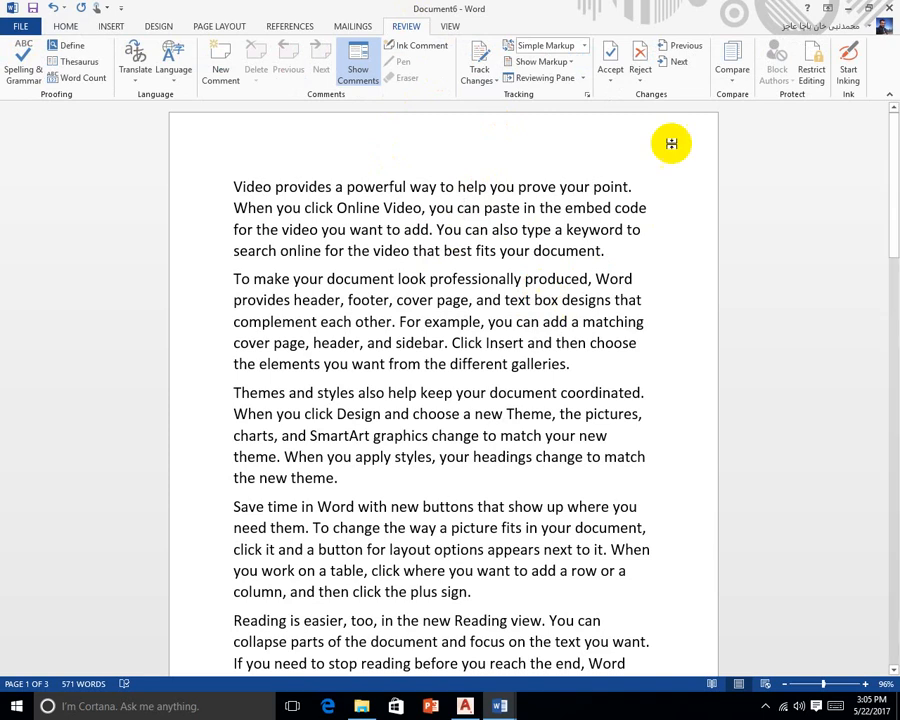
{"action": "left_click", "coordinate": [814, 76]}
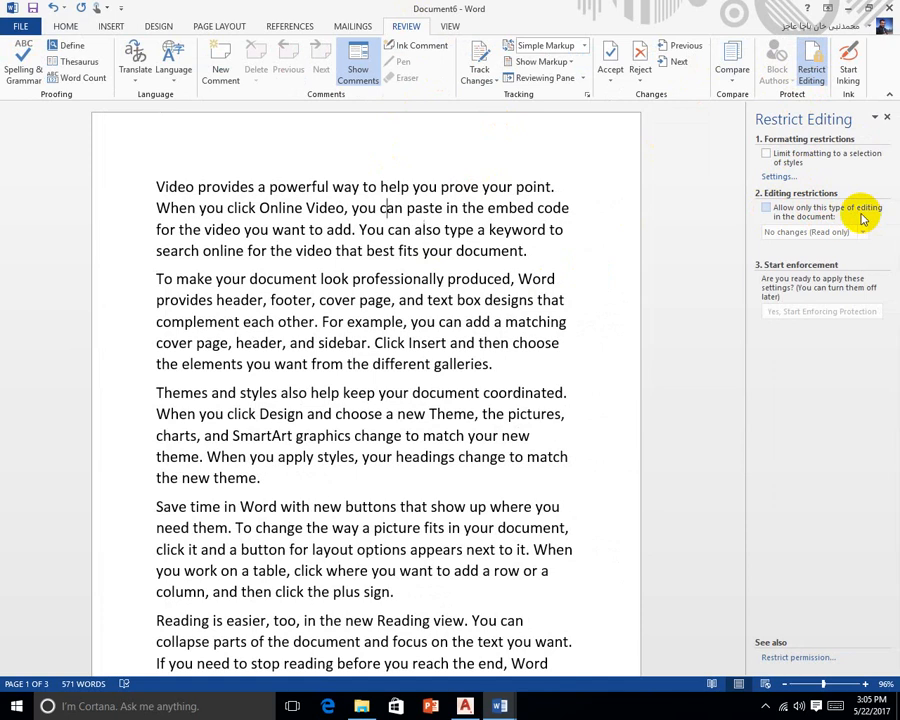
{"action": "left_click", "coordinate": [766, 208]}
{"action": "left_click", "coordinate": [772, 232]}
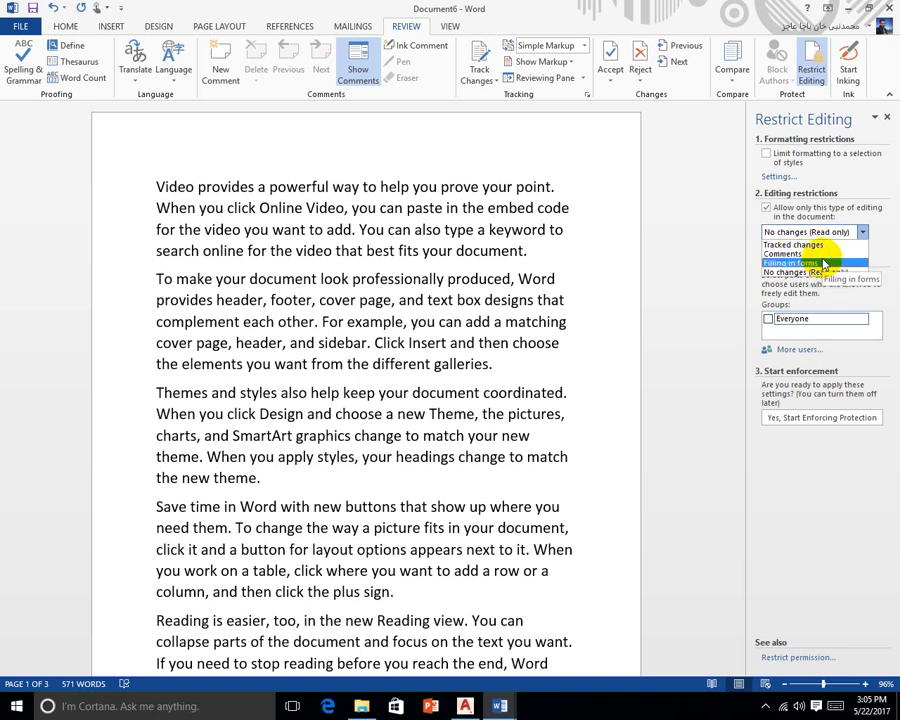
{"action": "left_click", "coordinate": [826, 274]}
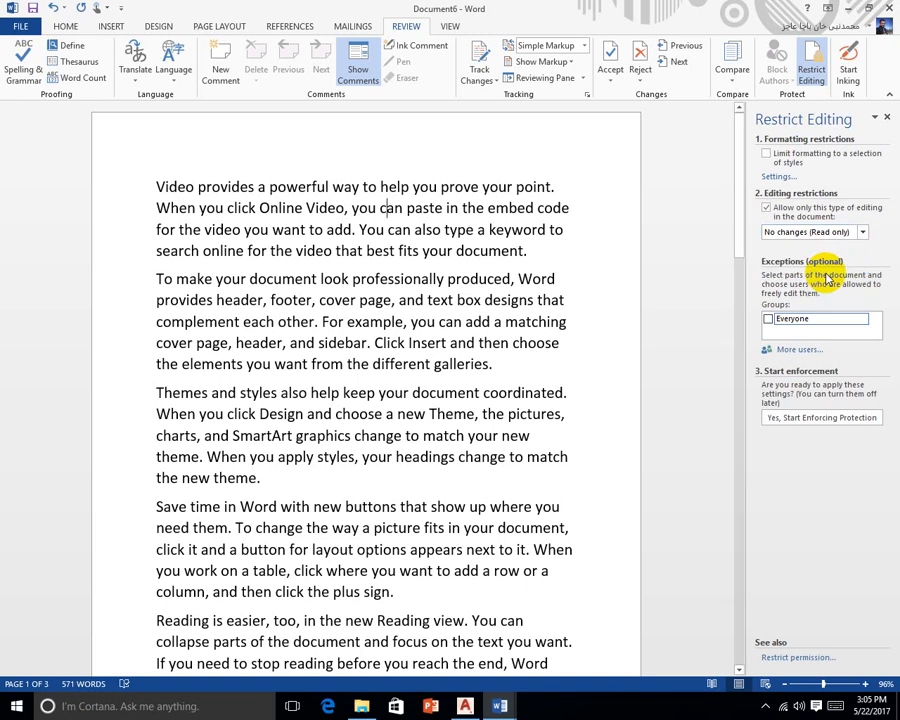
{"action": "left_click", "coordinate": [793, 419]}
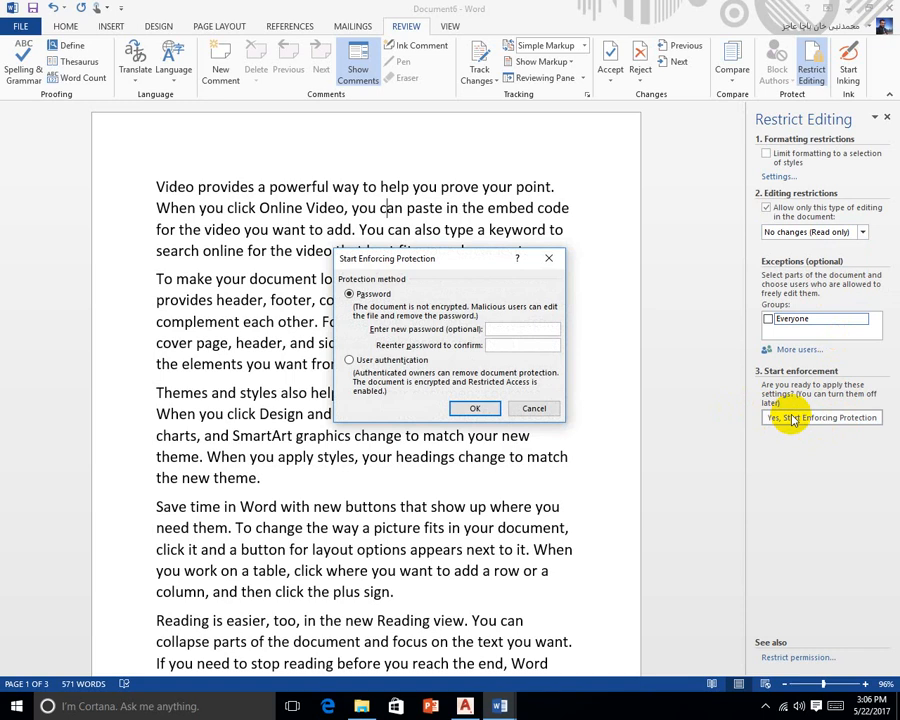
Enter and confirm a protection password to lock the document
{"action": "type", "text": "12345678"}
{"action": "key", "text": "Tab"}
{"action": "type", "text": "12345678"}
{"action": "left_click", "coordinate": [475, 408]}
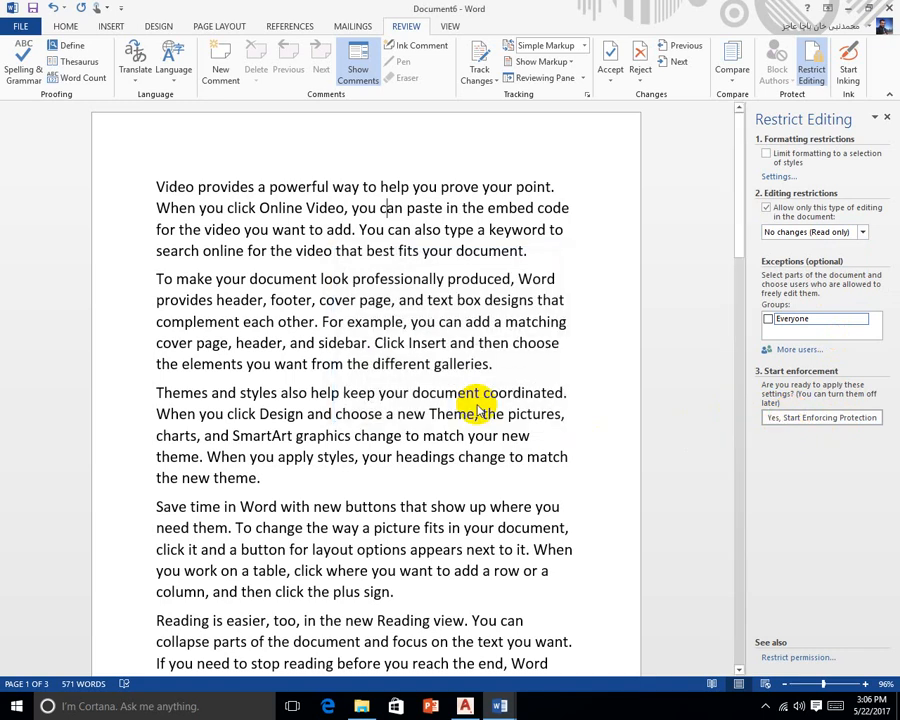
Try deleting text before the word Insert to confirm edits are blocked
{"action": "left_click", "coordinate": [411, 343]}
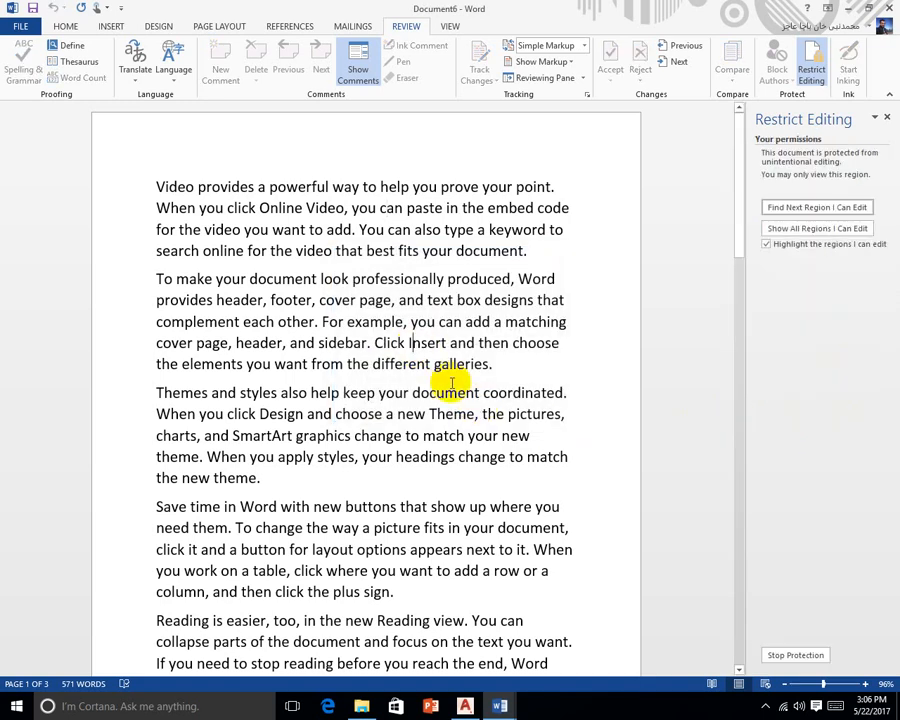
{"action": "key", "text": "BackSpace"}
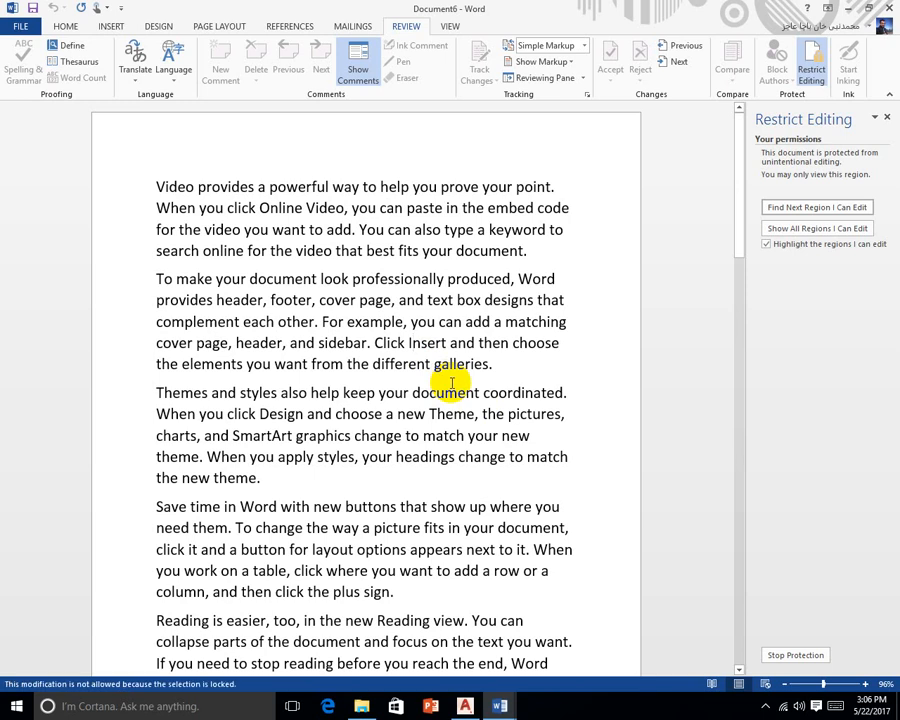
{"action": "scroll", "coordinate": [452, 383], "scroll_direction": "down", "scroll_amount": 6}
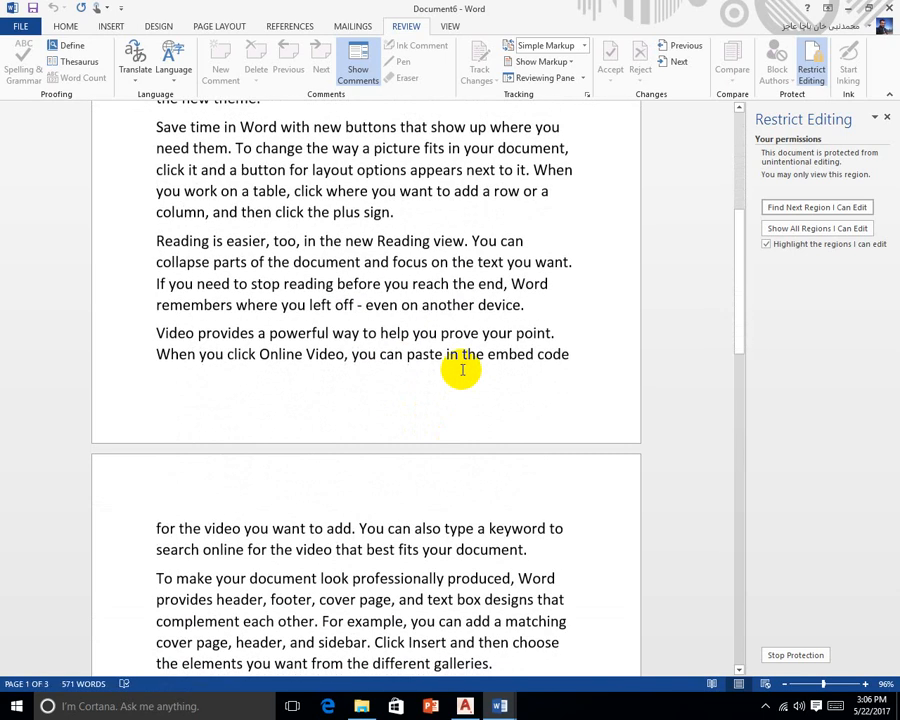
{"action": "key", "text": "BackSpace"}
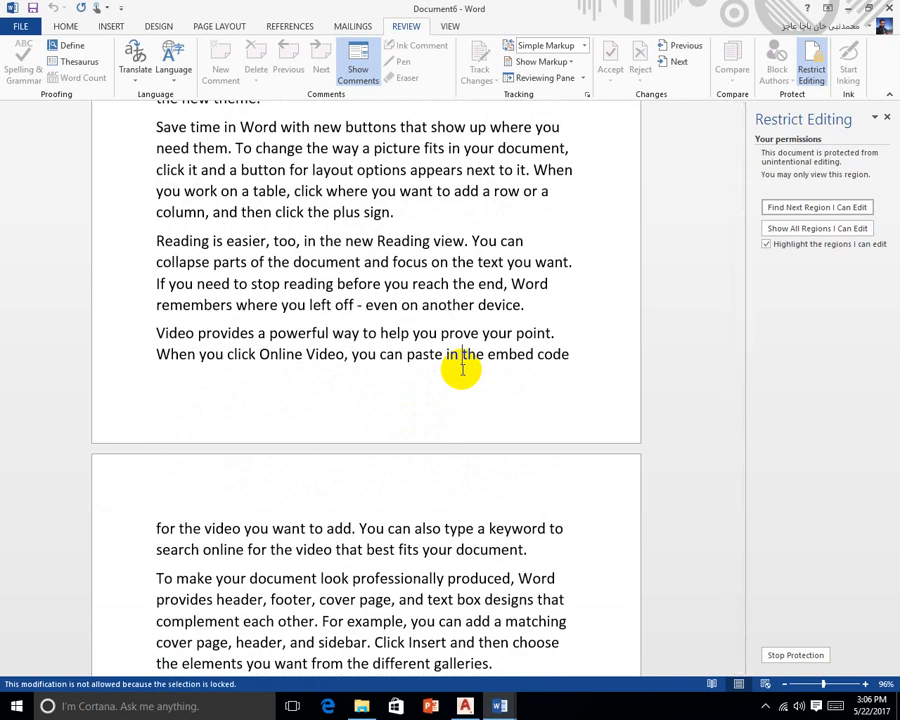
{"action": "scroll", "coordinate": [462, 370], "scroll_direction": "up", "scroll_amount": 5}
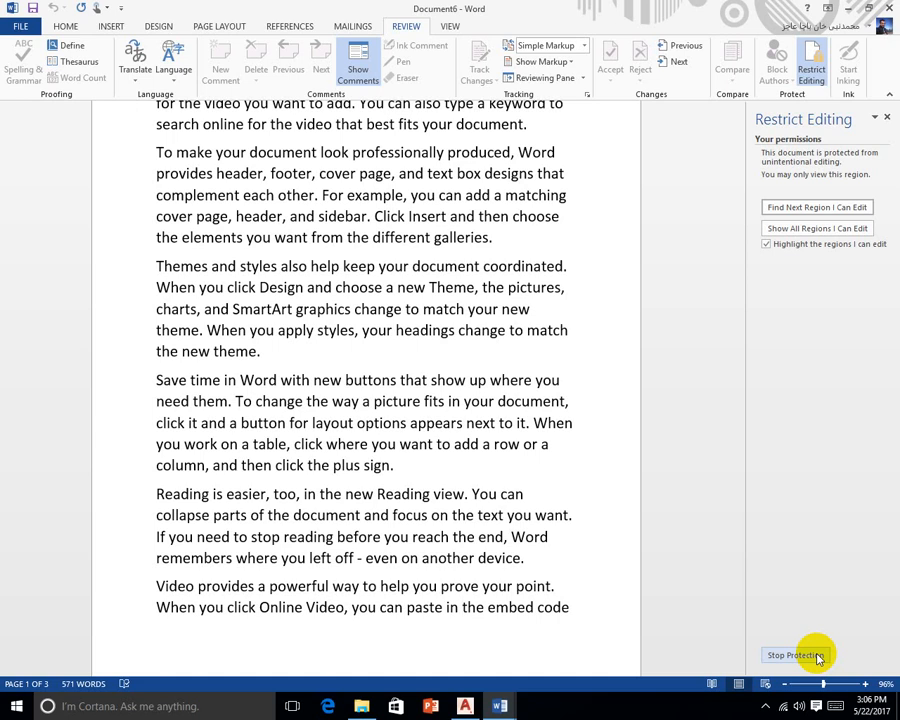
Stop the document protection using the password
{"action": "left_click", "coordinate": [818, 657]}
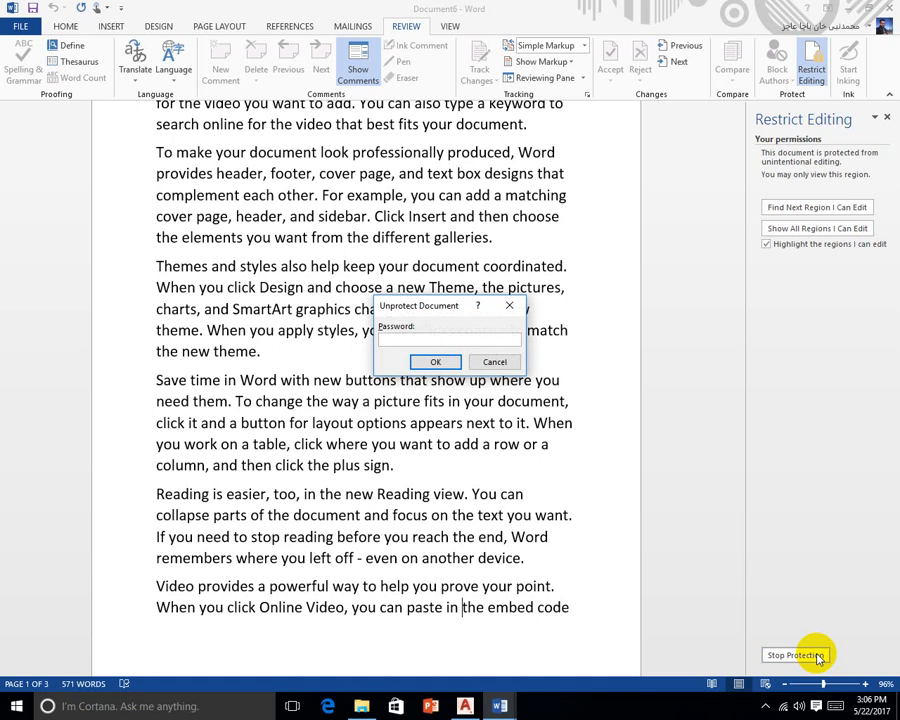
{"action": "type", "text": "********"}
{"action": "key", "text": "Return"}
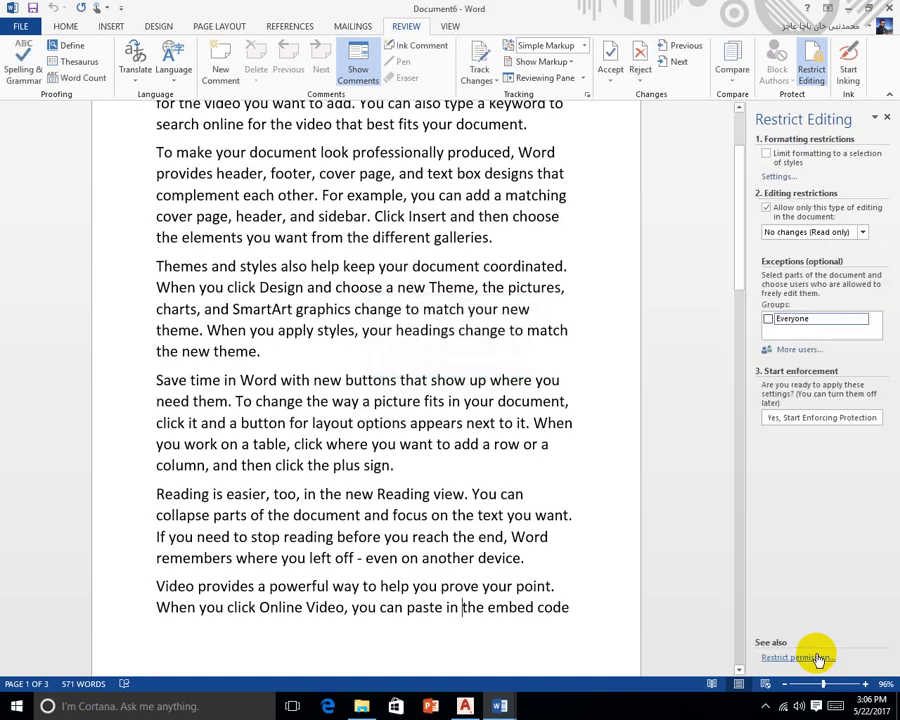
Delete characters so 'options appears' reads 'optpears'
{"action": "left_click", "coordinate": [420, 424]}
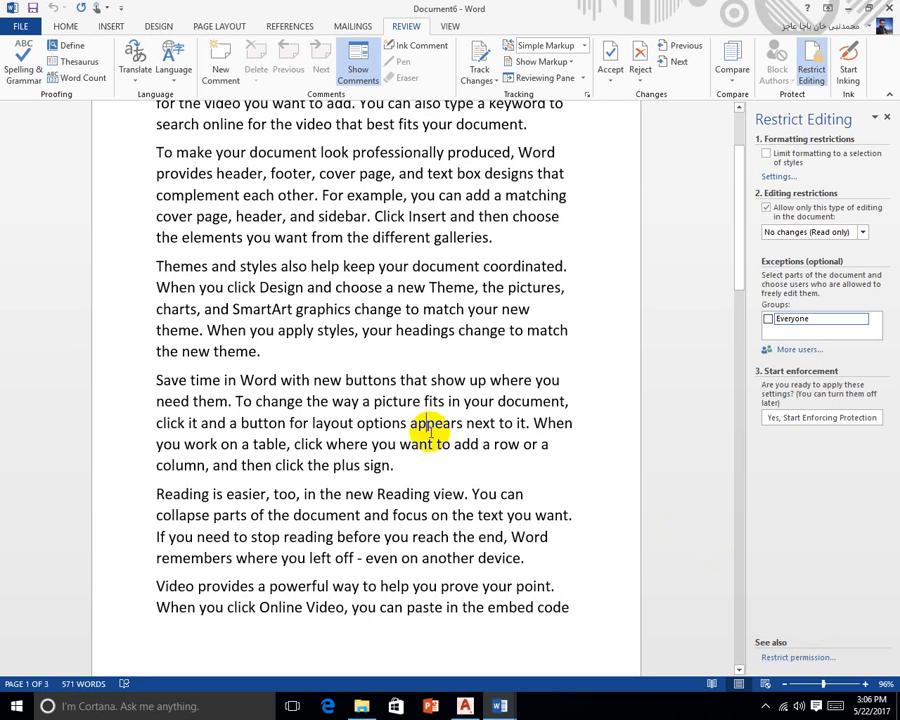
{"action": "key", "text": "Delete"}
{"action": "key", "text": "BackSpace"}
{"action": "key", "text": "BackSpace"}
{"action": "key", "text": "BackSpace"}
{"action": "key", "text": "BackSpace"}
{"action": "key", "text": "BackSpace"}
{"action": "key", "text": "BackSpace"}
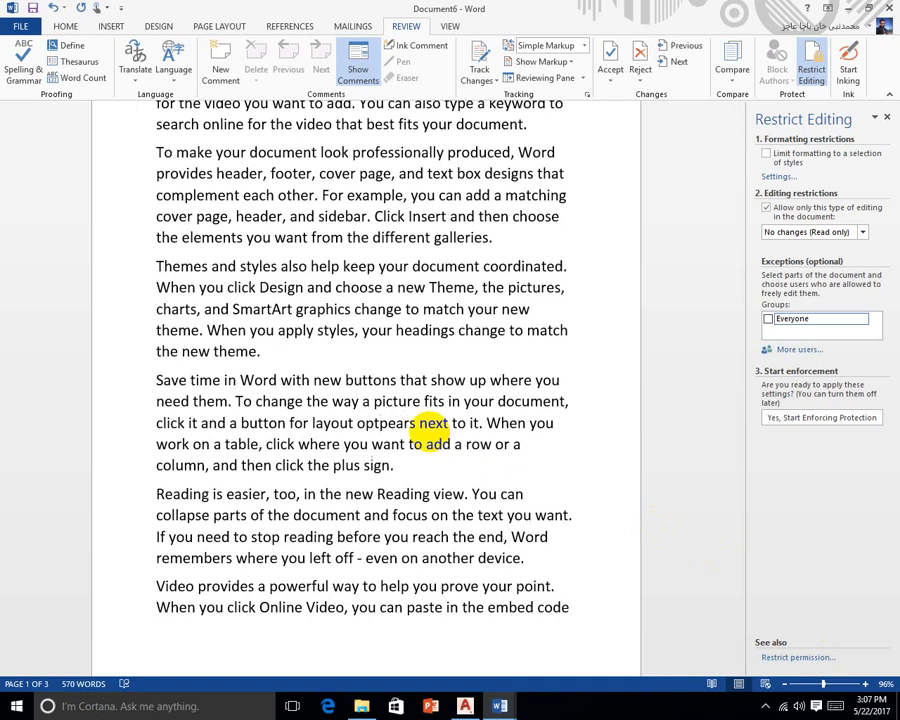
{"action": "scroll", "coordinate": [431, 432], "scroll_direction": "up", "scroll_amount": 2}
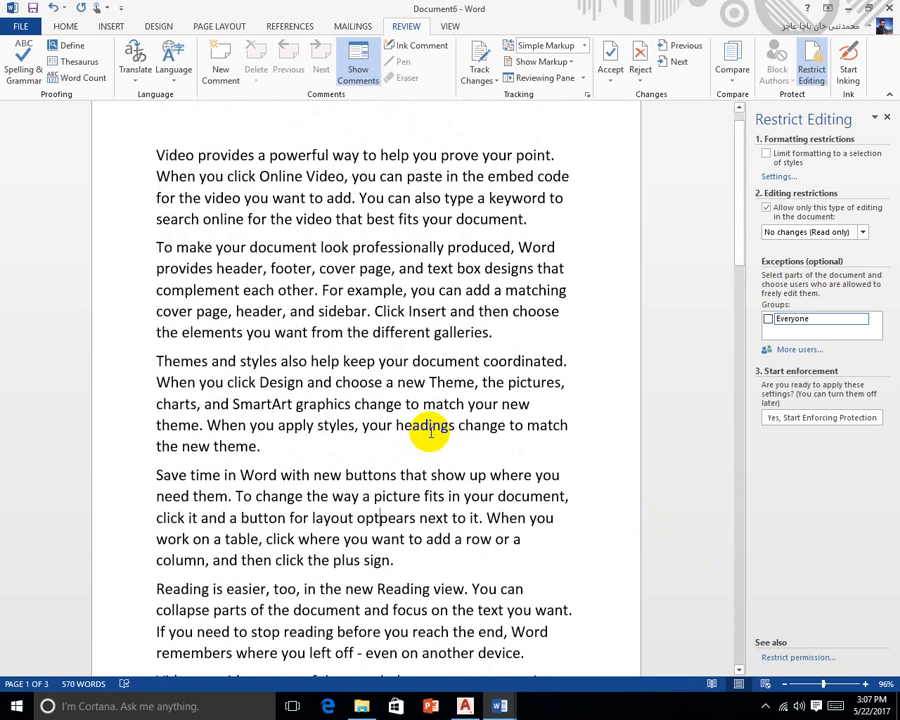
{"action": "scroll", "coordinate": [431, 432], "scroll_direction": "up", "scroll_amount": 1}
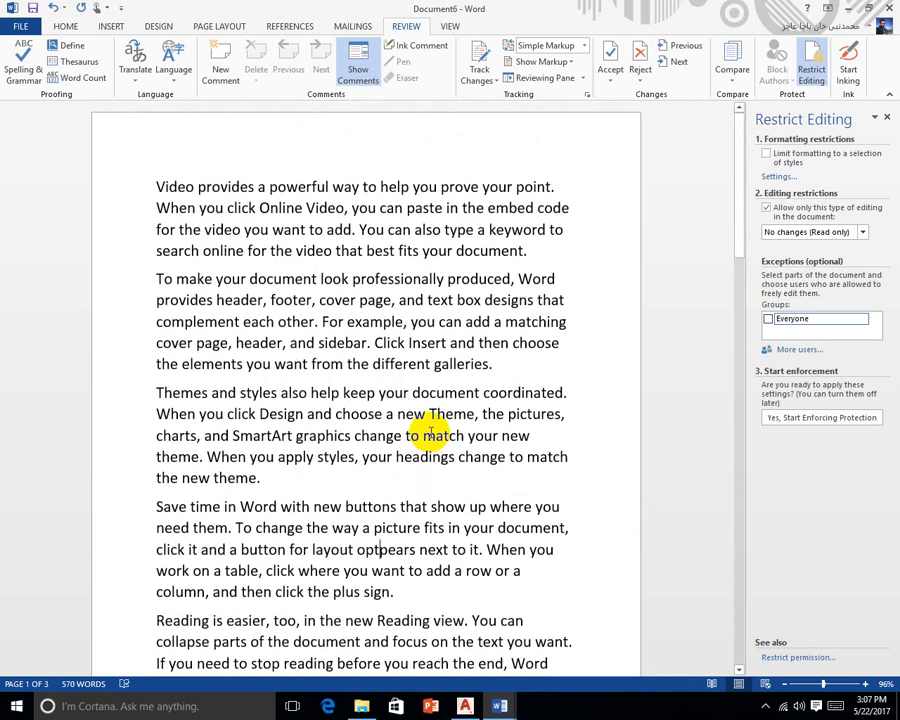
Start inking and circle the word Video with the pen
{"action": "left_click", "coordinate": [852, 62]}
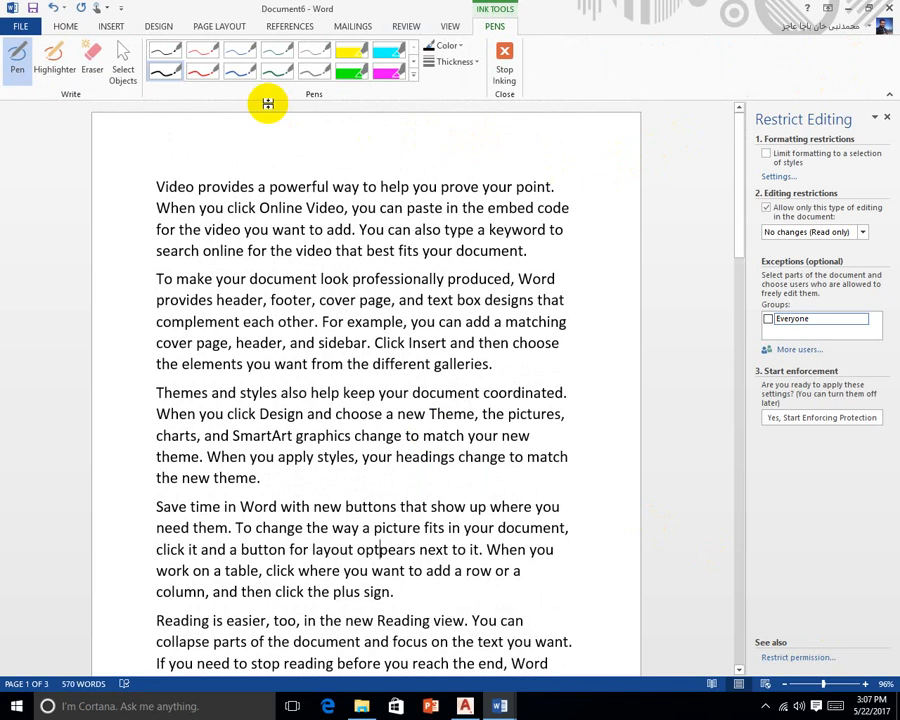
{"action": "left_click", "coordinate": [54, 60]}
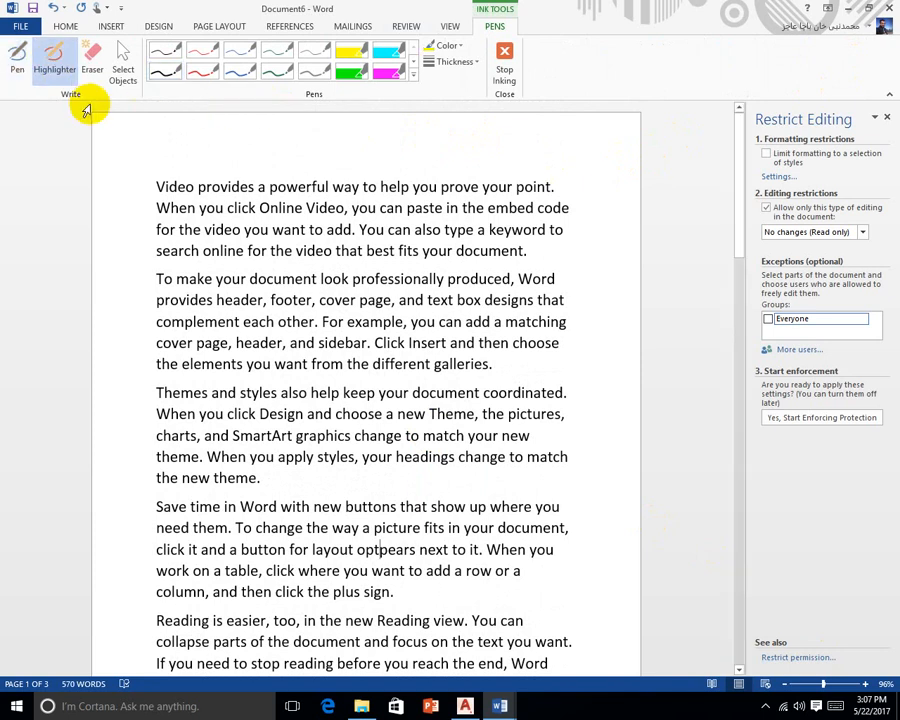
{"action": "left_click", "coordinate": [17, 70]}
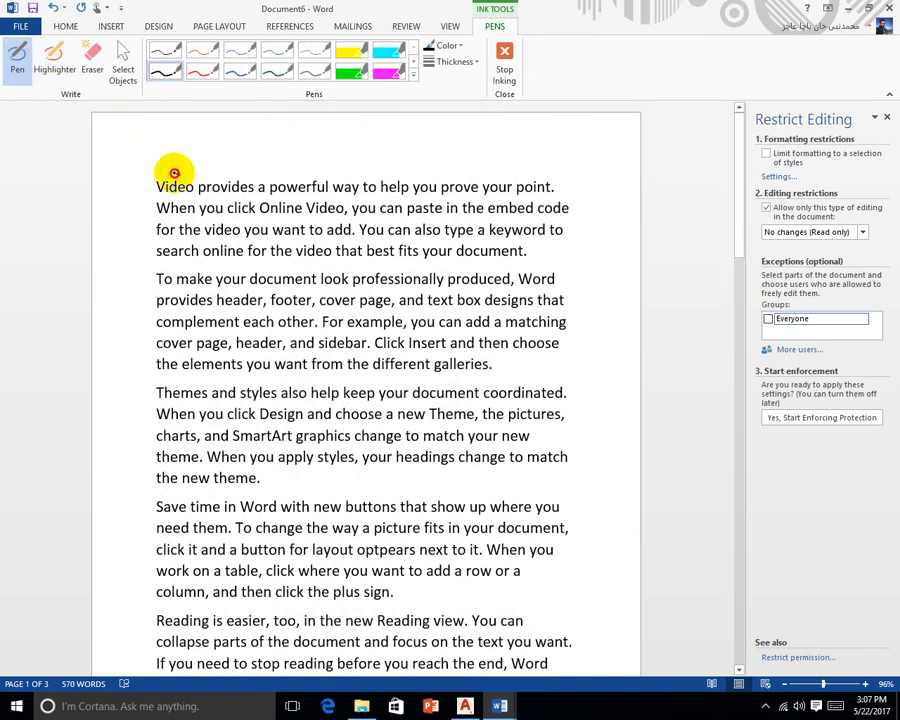
{"action": "mouse_move", "coordinate": [174, 173]}
{"action": "left_mouse_down"}
{"action": "mouse_move", "coordinate": [151, 177]}
{"action": "mouse_move", "coordinate": [155, 189]}
{"action": "mouse_move", "coordinate": [187, 198]}
{"action": "mouse_move", "coordinate": [196, 182]}
{"action": "mouse_move", "coordinate": [176, 173]}
{"action": "left_mouse_up"}
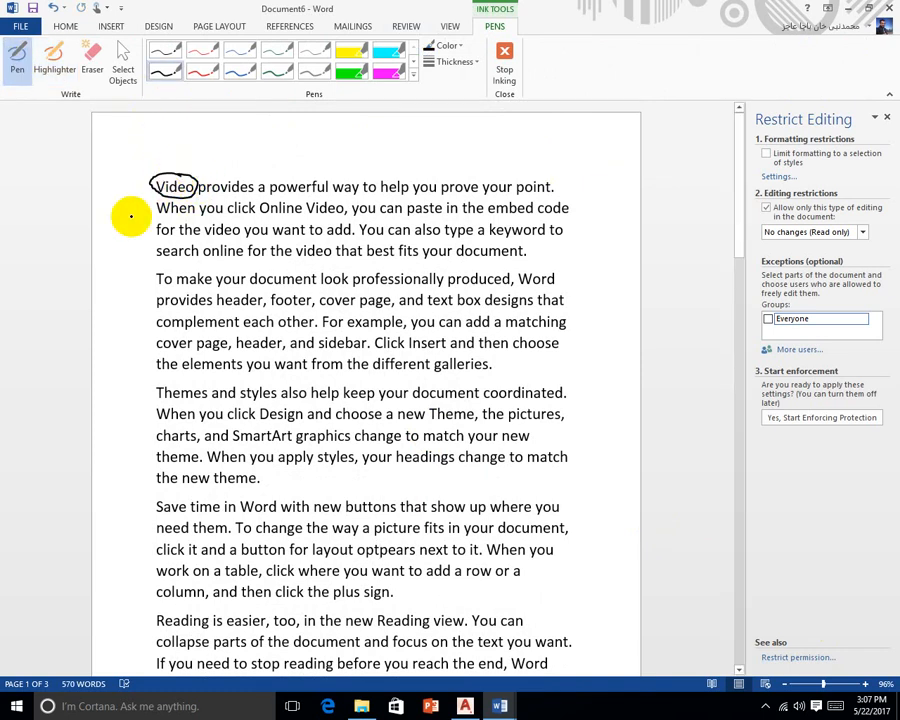
Highlight the opening lines of the Themes paragraph with the cyan highlighter
{"action": "left_click", "coordinate": [55, 60]}
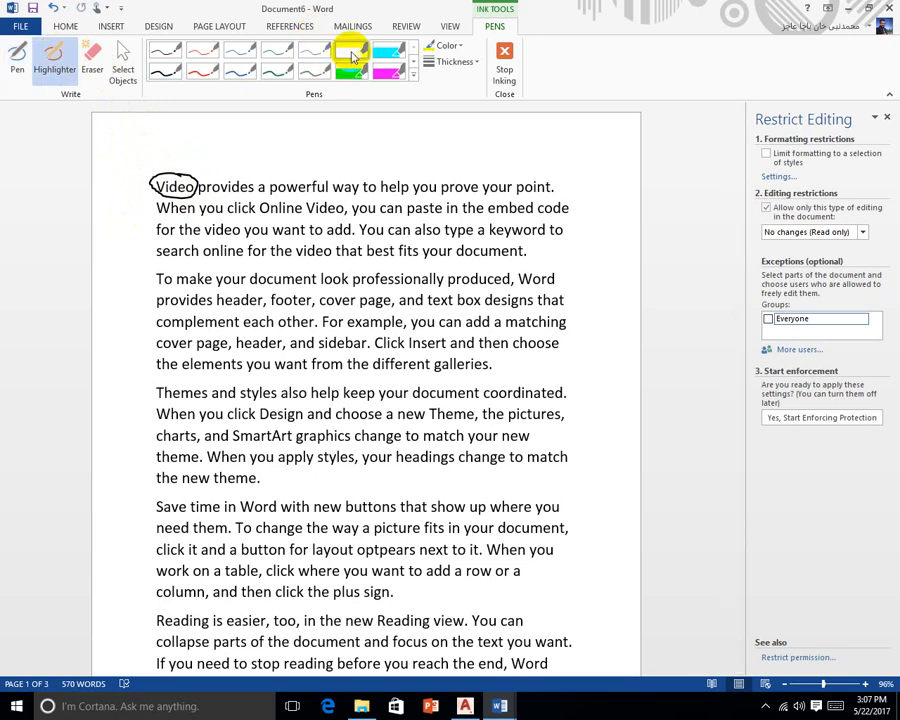
{"action": "left_click", "coordinate": [388, 50]}
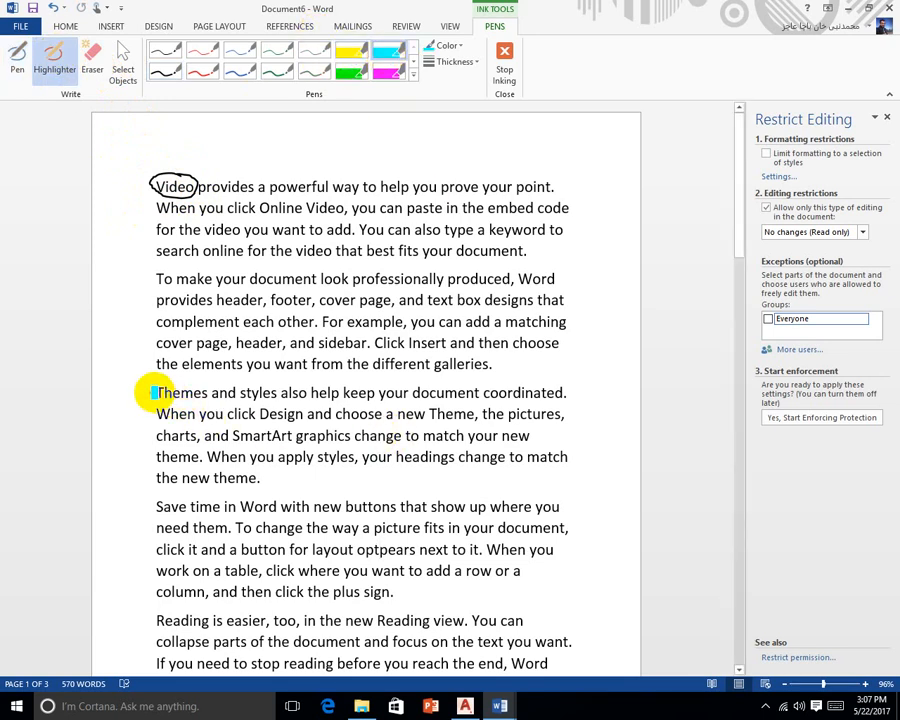
{"action": "mouse_move", "coordinate": [155, 393]}
{"action": "left_mouse_down"}
{"action": "mouse_move", "coordinate": [558, 394]}
{"action": "mouse_move", "coordinate": [474, 414]}
{"action": "mouse_move", "coordinate": [518, 392]}
{"action": "left_mouse_up"}
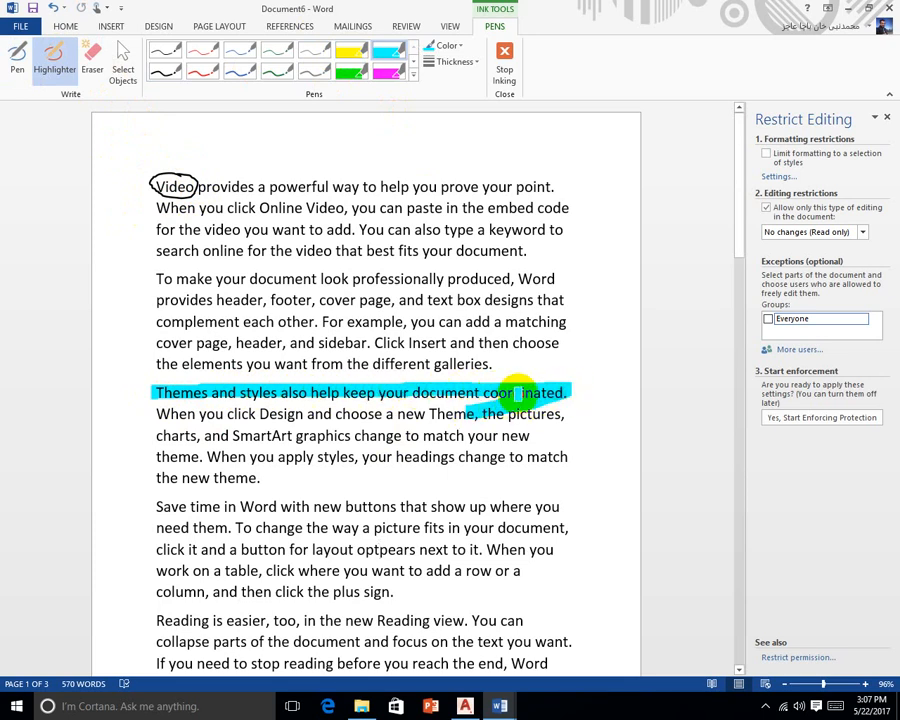
{"action": "key", "text": "ctrl+z"}
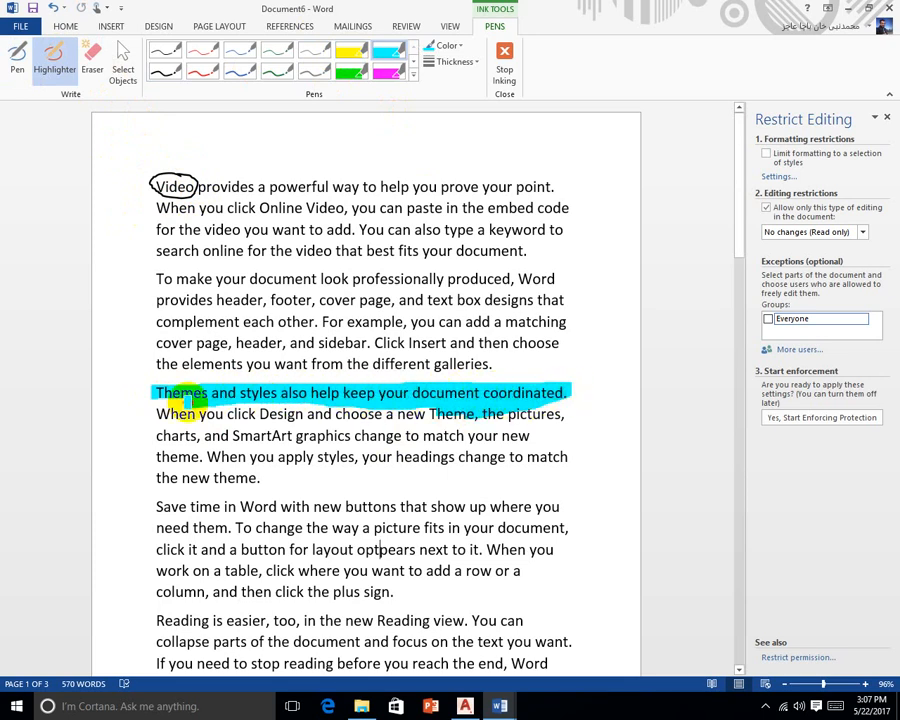
{"action": "left_click_drag", "start_coordinate": [153, 416], "coordinate": [563, 414]}
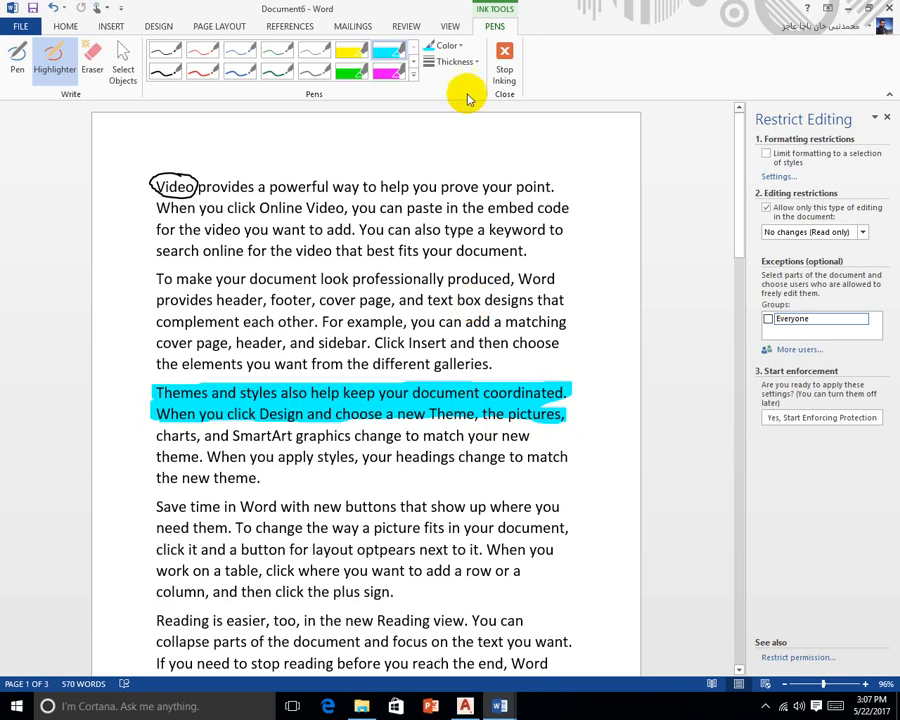
Sketch thin green and gray pen strokes across the text
{"action": "left_click", "coordinate": [282, 75]}
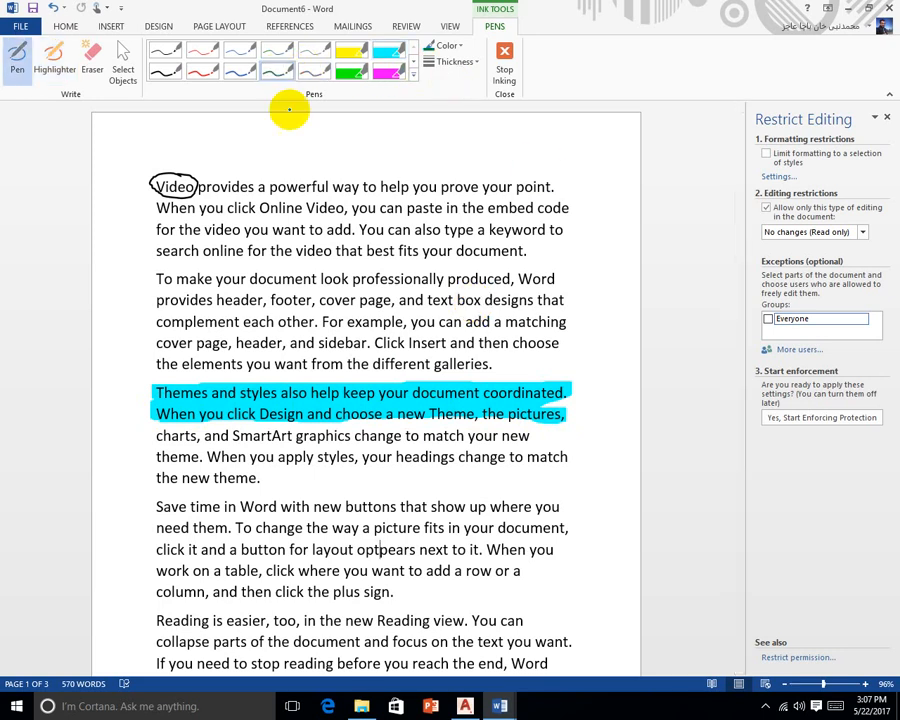
{"action": "mouse_move", "coordinate": [305, 174]}
{"action": "left_mouse_down"}
{"action": "mouse_move", "coordinate": [248, 183]}
{"action": "mouse_move", "coordinate": [231, 206]}
{"action": "left_mouse_up"}
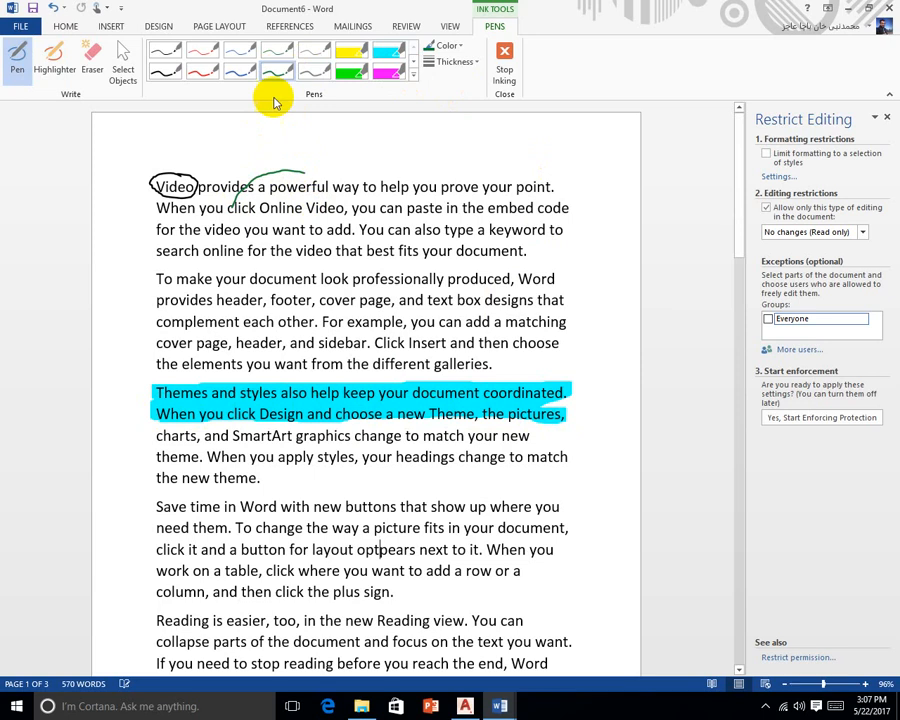
{"action": "left_click", "coordinate": [312, 71]}
{"action": "left_click_drag", "start_coordinate": [593, 264], "coordinate": [605, 280]}
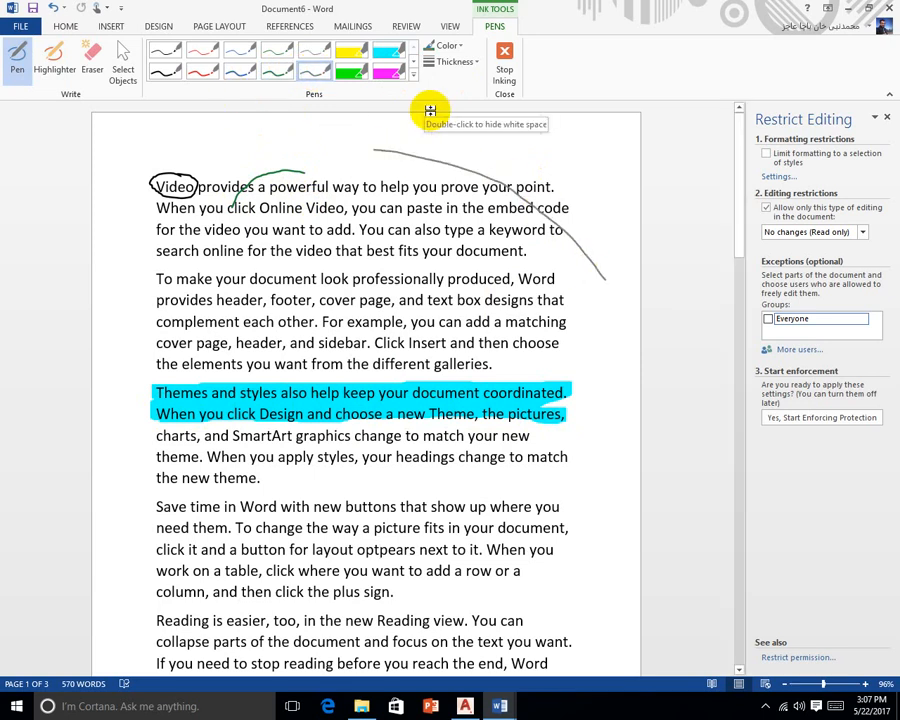
Stop inking and delete the curved stroke, green stroke, Video circle and cyan highlight
{"action": "left_click", "coordinate": [505, 62]}
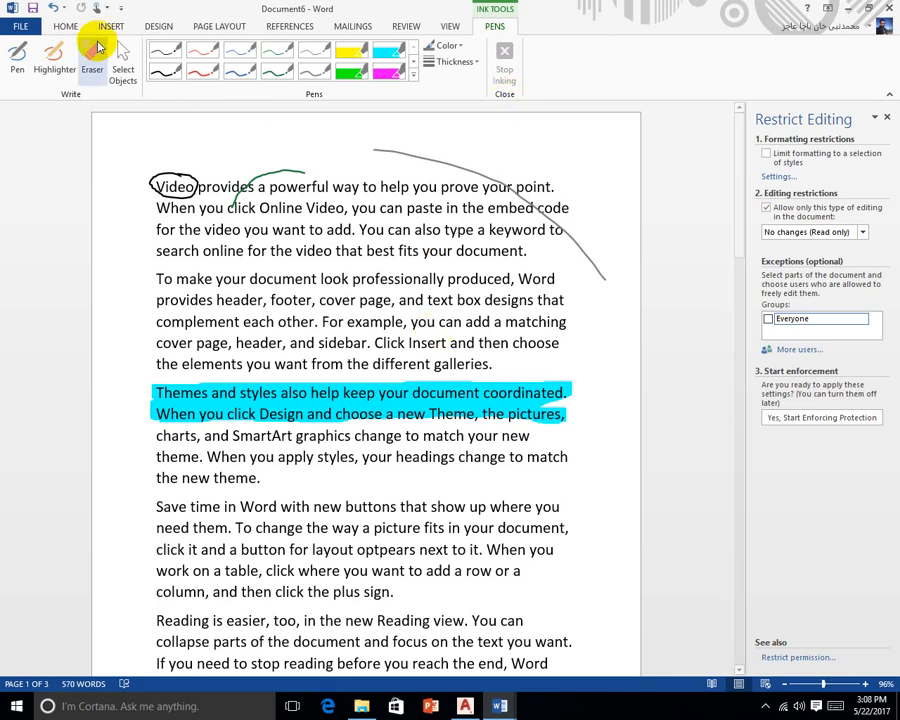
{"action": "left_click", "coordinate": [66, 24]}
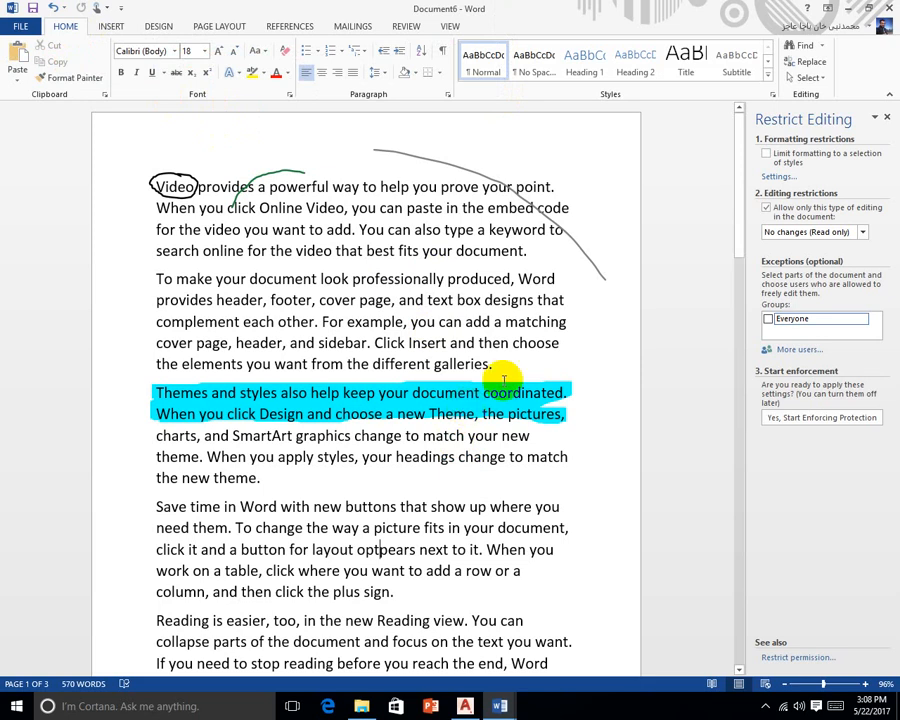
{"action": "left_click", "coordinate": [595, 268]}
{"action": "key", "text": "Delete"}
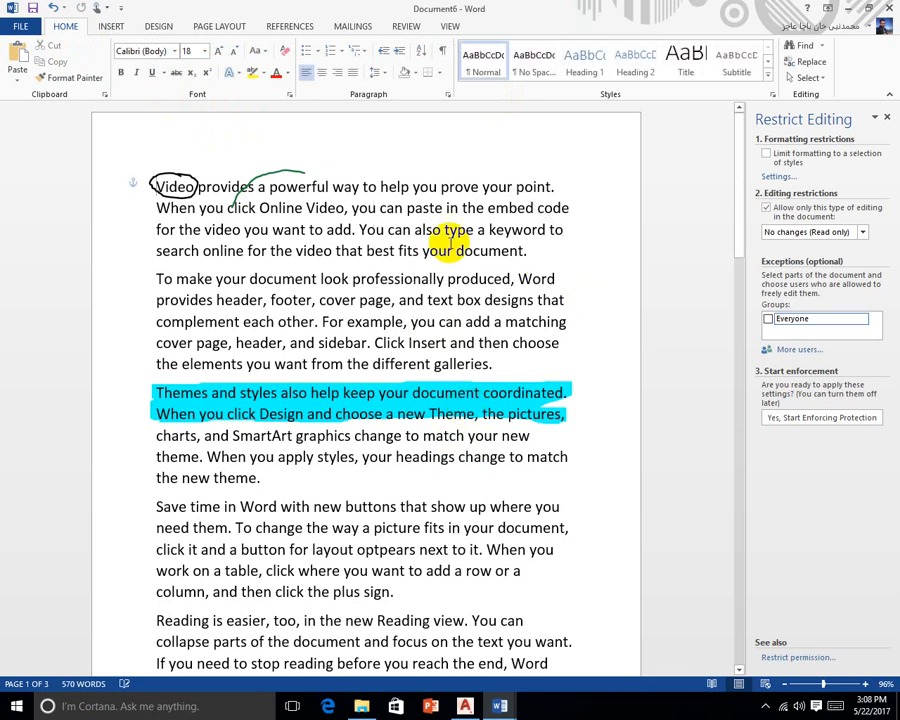
{"action": "left_click", "coordinate": [267, 176]}
{"action": "key", "text": "Delete"}
{"action": "left_click", "coordinate": [193, 180]}
{"action": "key", "text": "Delete"}
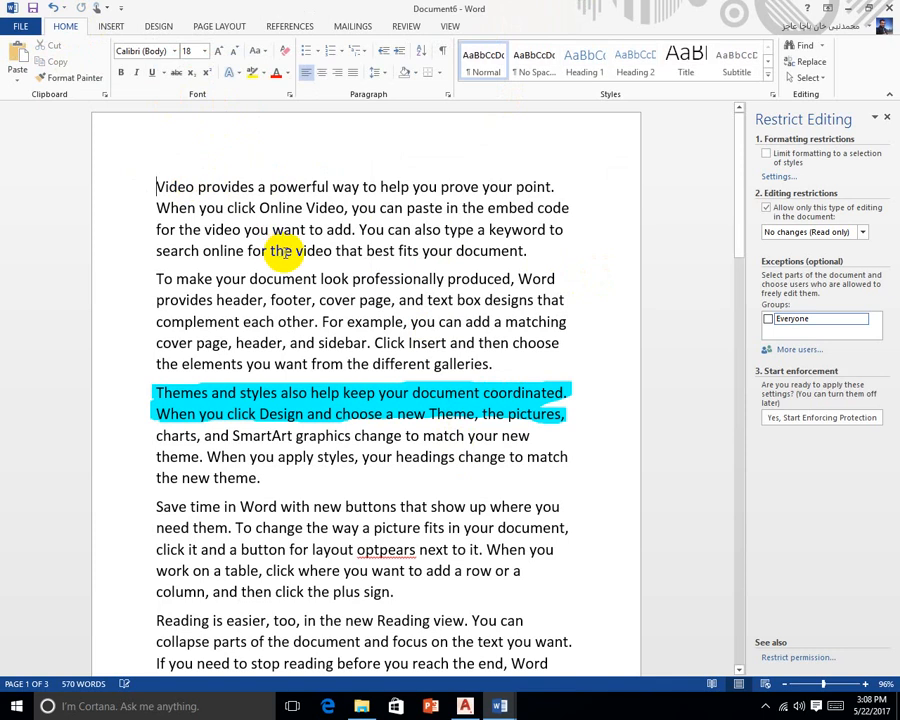
{"action": "left_click", "coordinate": [556, 383]}
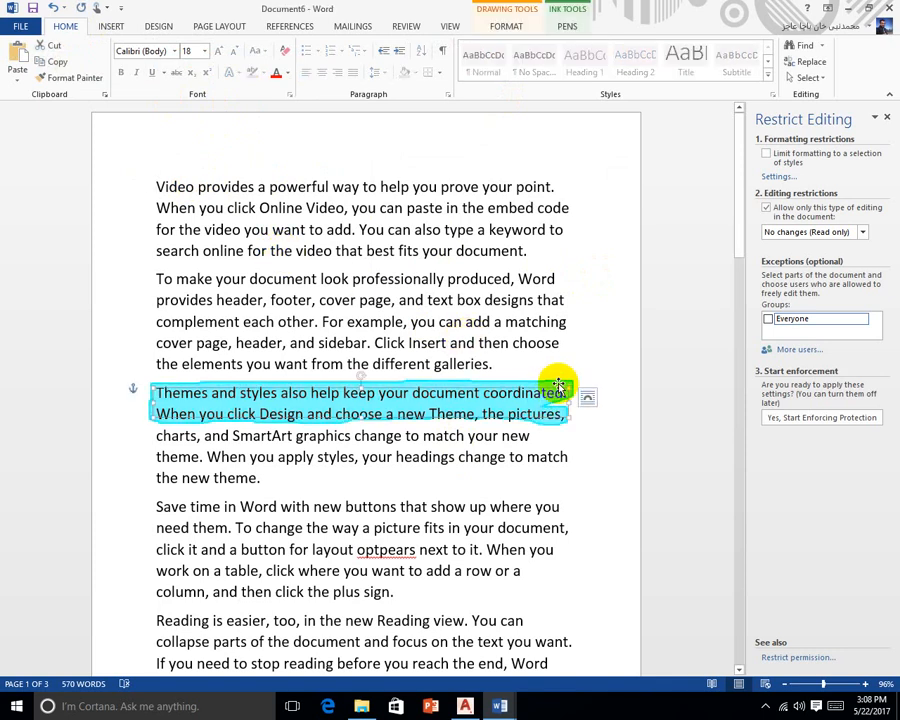
{"action": "key", "text": "Delete"}
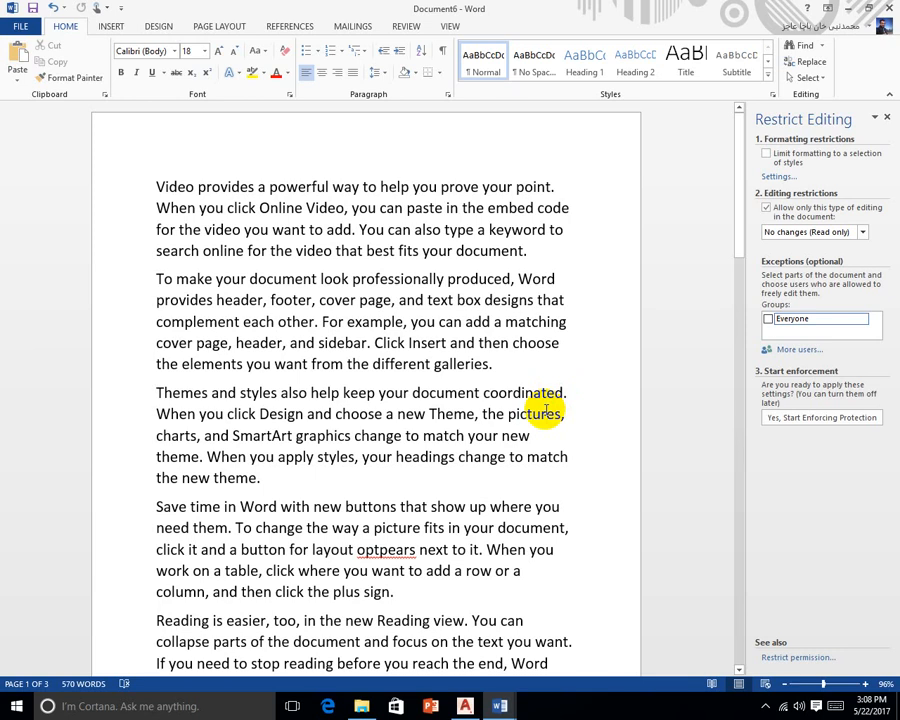
Preview Document6 in Read Mode, exit it, then switch to Web Layout
{"action": "left_click", "coordinate": [450, 25]}
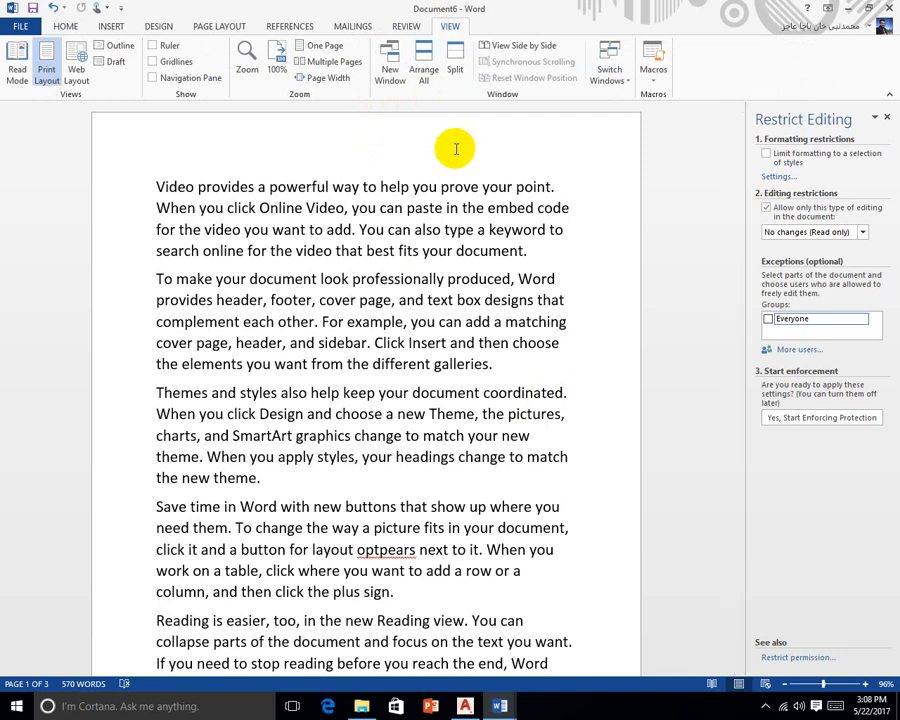
{"action": "left_click", "coordinate": [17, 60]}
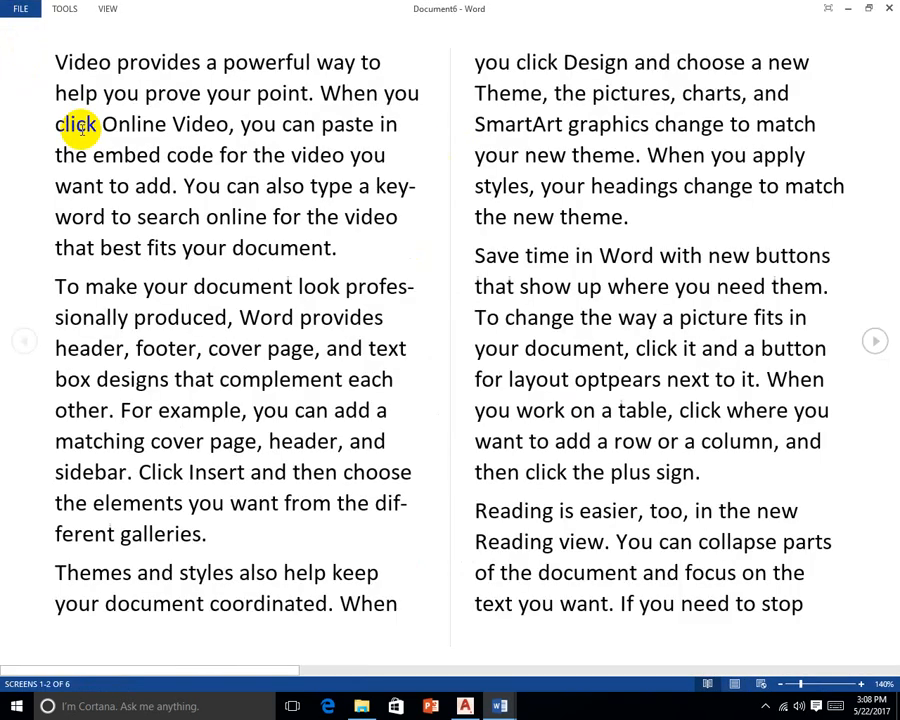
{"action": "key", "text": "Escape"}
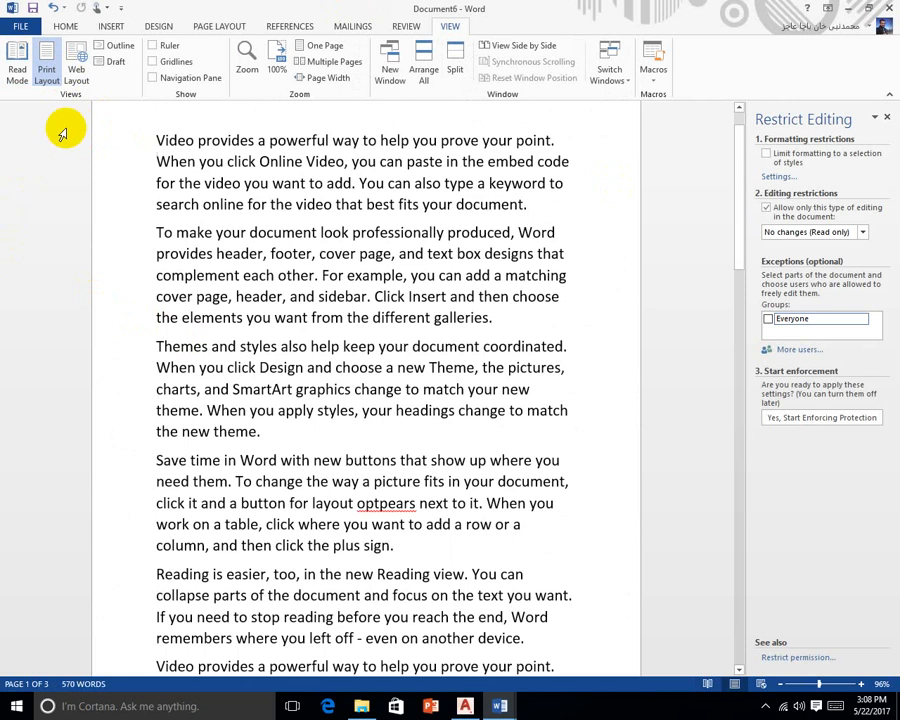
{"action": "left_click", "coordinate": [78, 72]}
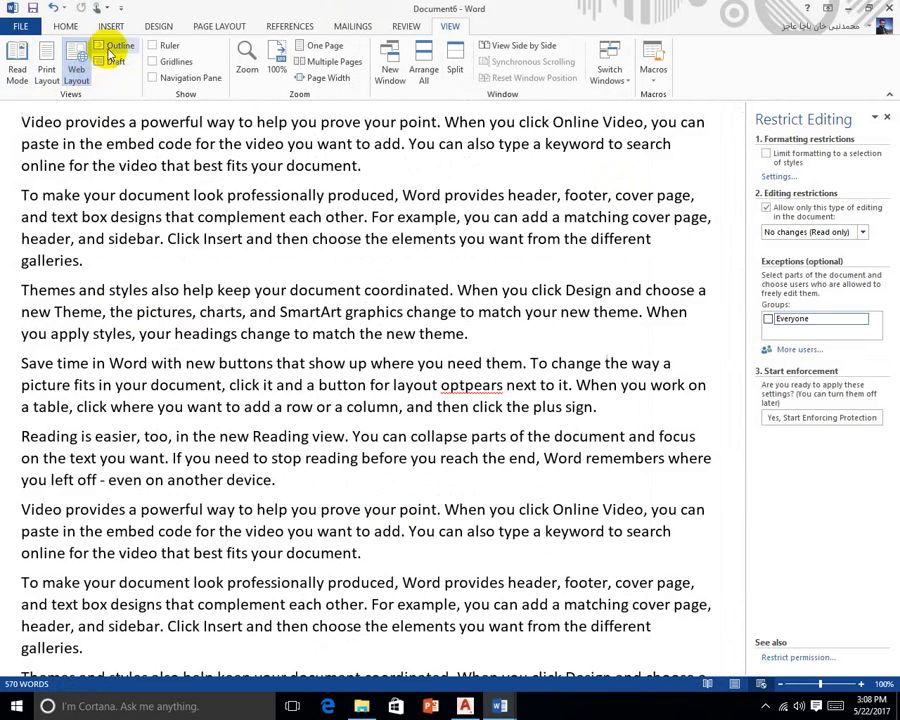
In Outline view, demote the first paragraph to Level 5, then close Outline view
{"action": "left_click", "coordinate": [101, 45]}
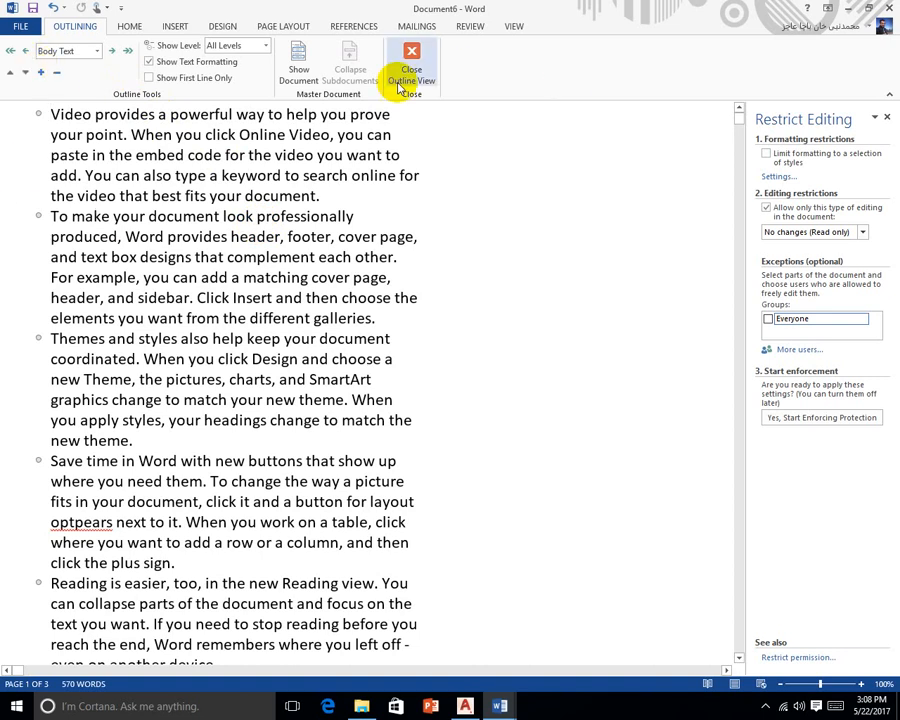
{"action": "left_click", "coordinate": [111, 50]}
{"action": "left_click", "coordinate": [111, 50]}
{"action": "left_click", "coordinate": [111, 50]}
{"action": "left_click", "coordinate": [111, 50]}
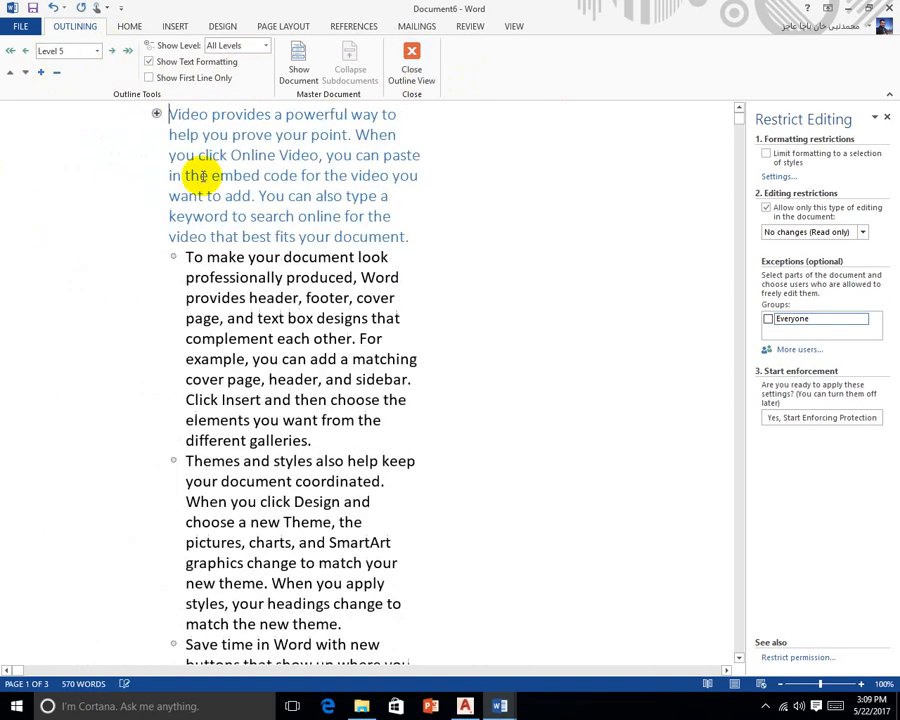
{"action": "left_click", "coordinate": [399, 277]}
{"action": "left_click", "coordinate": [411, 70]}
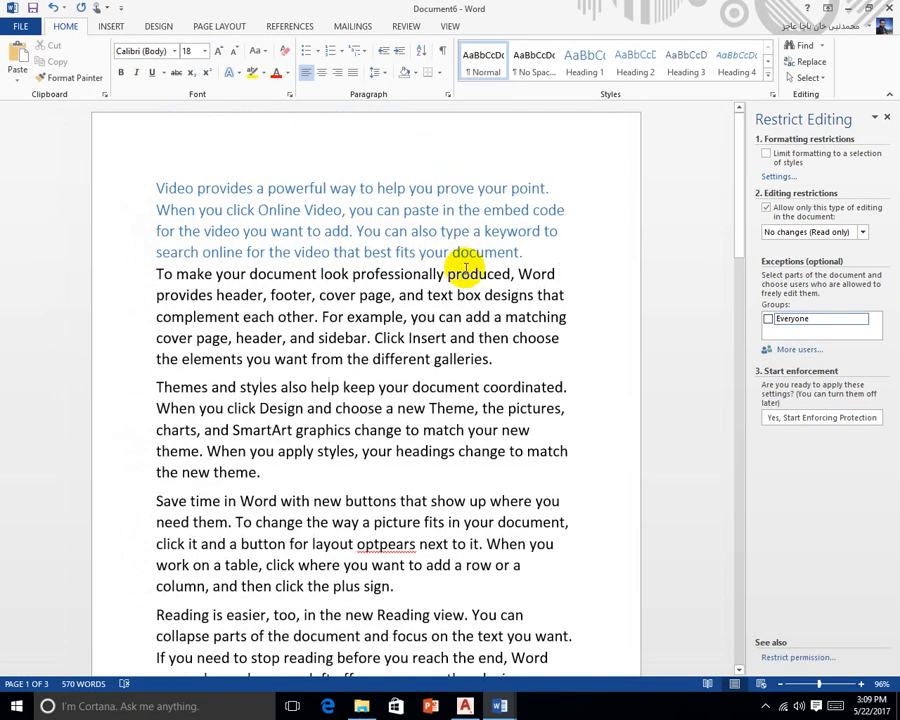
Switch to Draft view, then back to Print Layout
{"action": "left_click", "coordinate": [450, 26]}
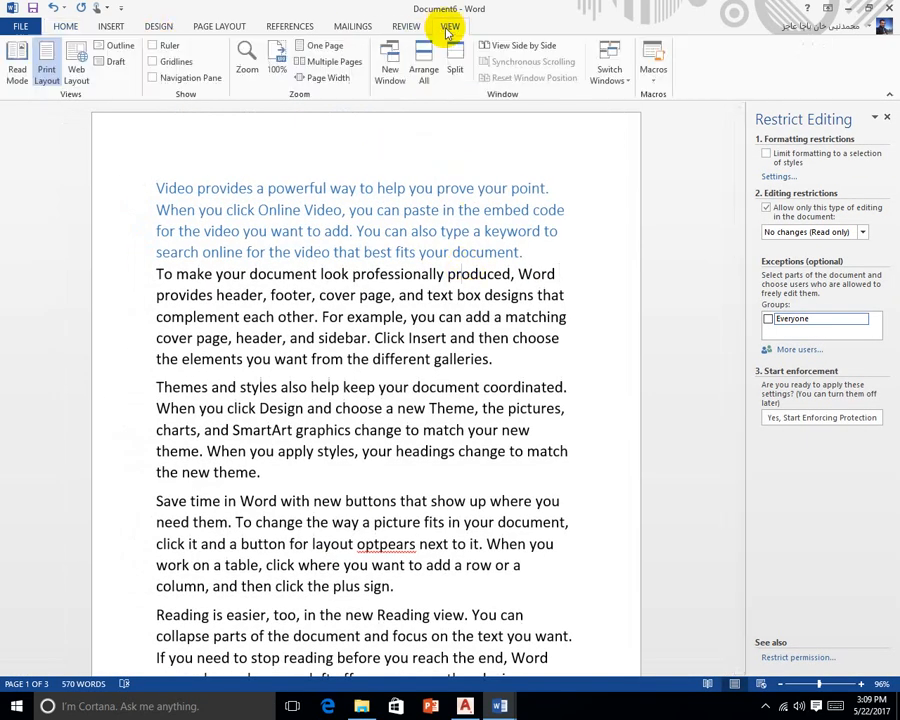
{"action": "left_click", "coordinate": [120, 65]}
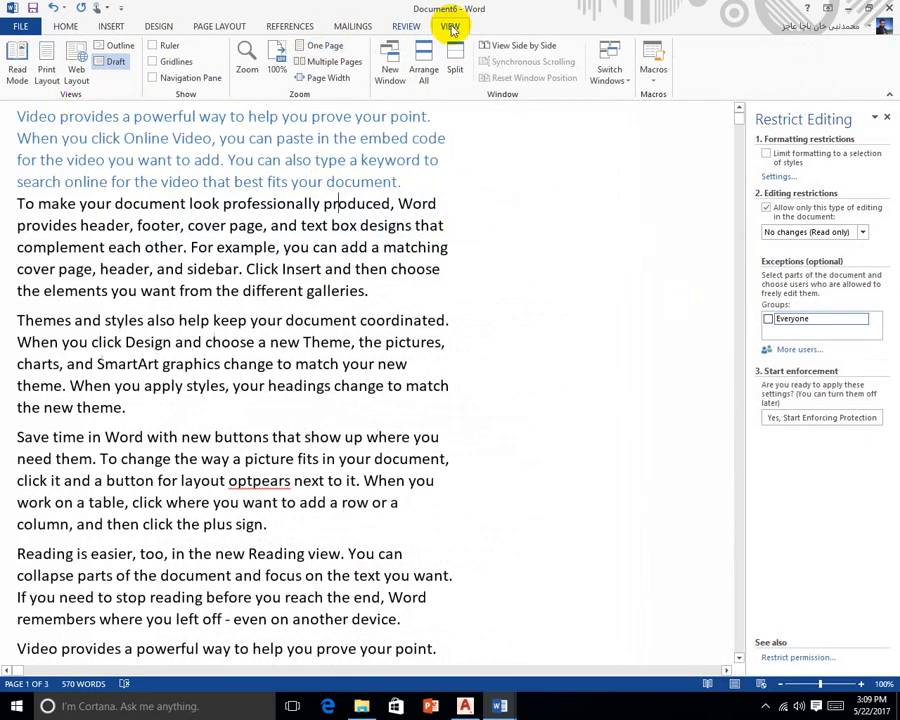
{"action": "left_click", "coordinate": [731, 683]}
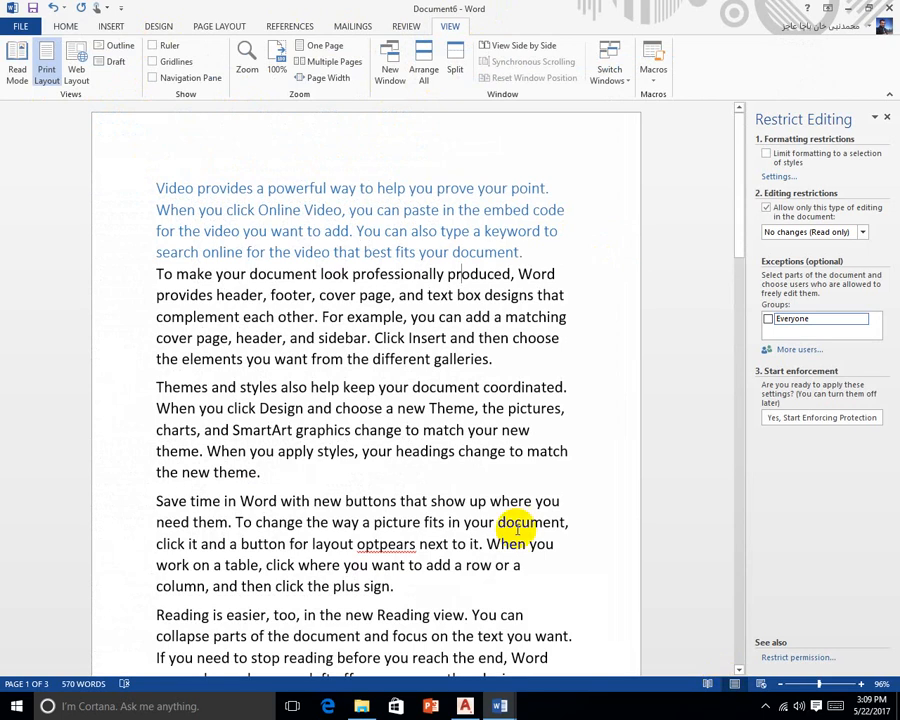
Turn on the ruler and gridlines, and open then close the Navigation pane
{"action": "left_click", "coordinate": [153, 46]}
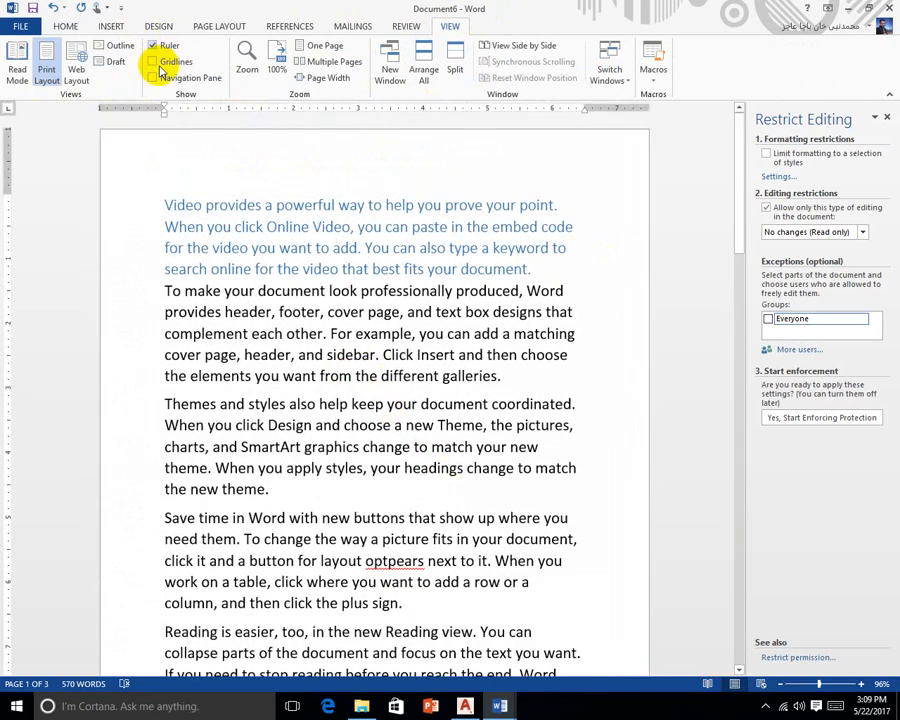
{"action": "left_click", "coordinate": [153, 62]}
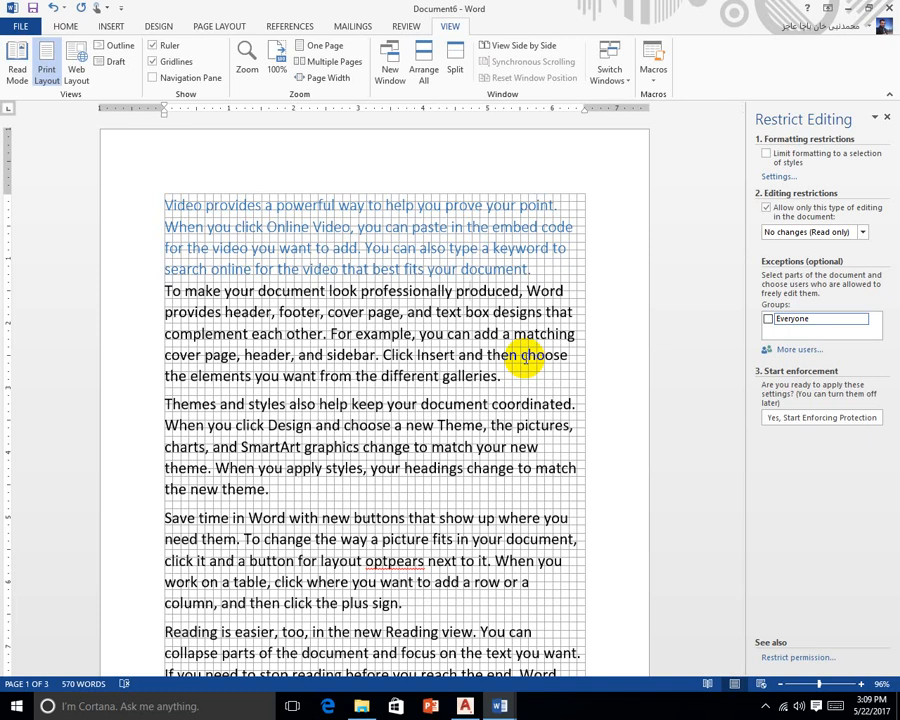
{"action": "left_click", "coordinate": [190, 79]}
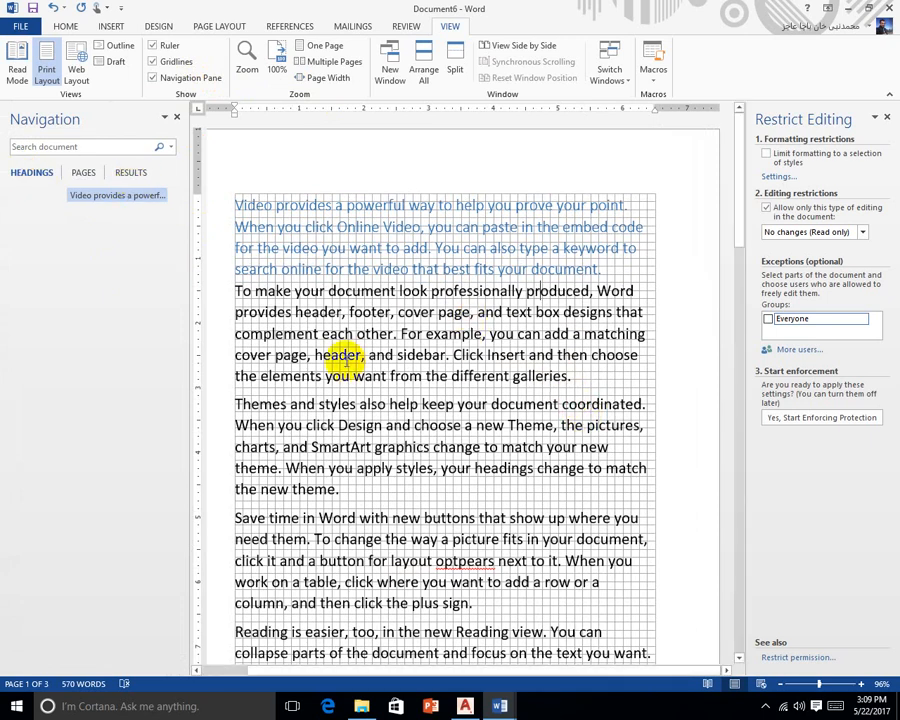
{"action": "left_click", "coordinate": [177, 117]}
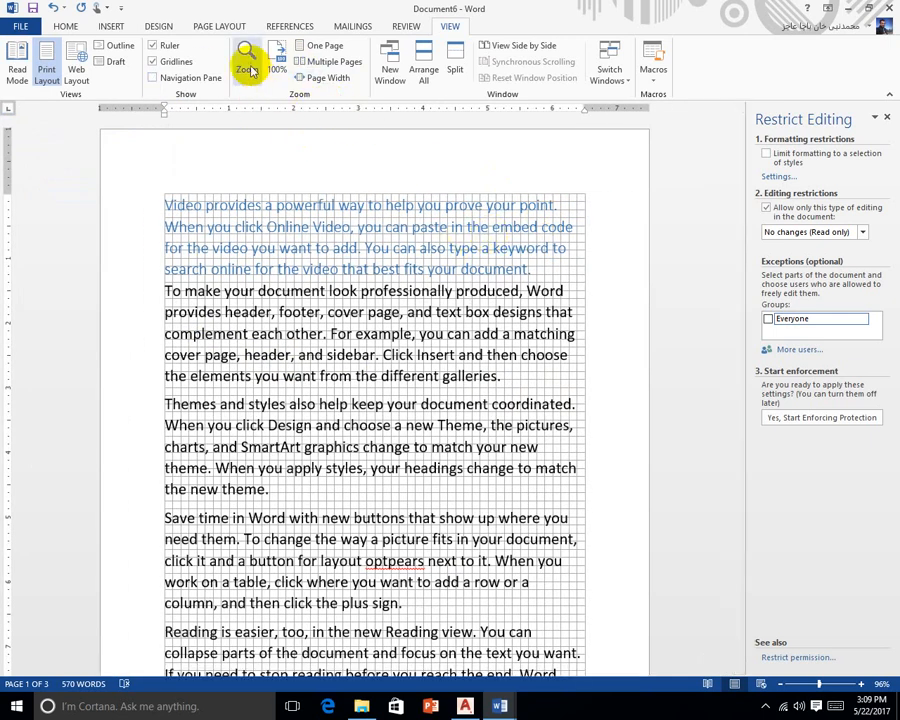
Fit the page width, open Document6 in a new window, and maximize that window
{"action": "left_click", "coordinate": [344, 66]}
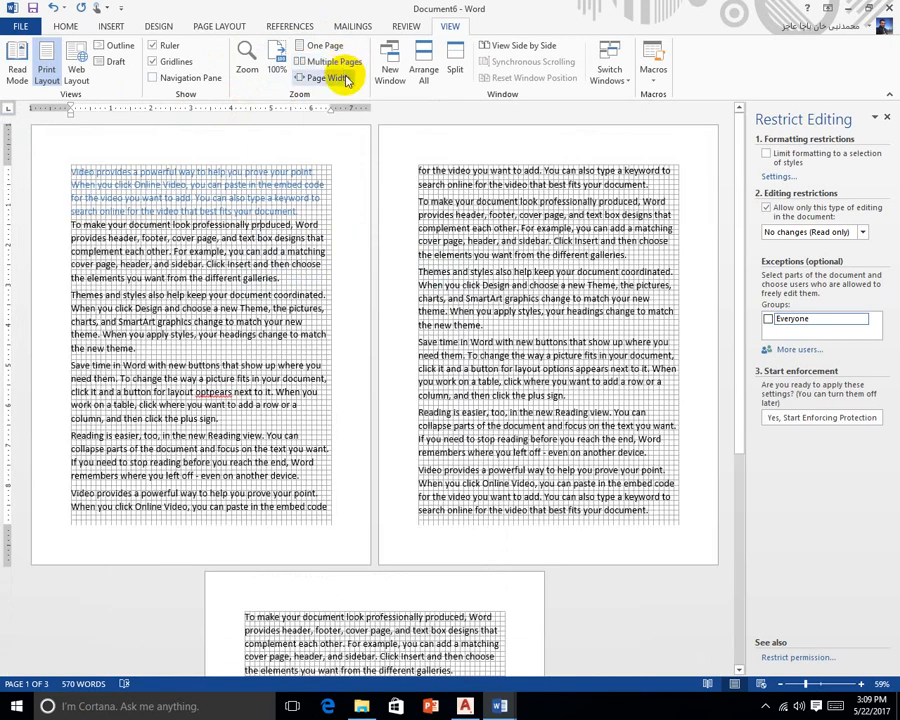
{"action": "left_click", "coordinate": [341, 79]}
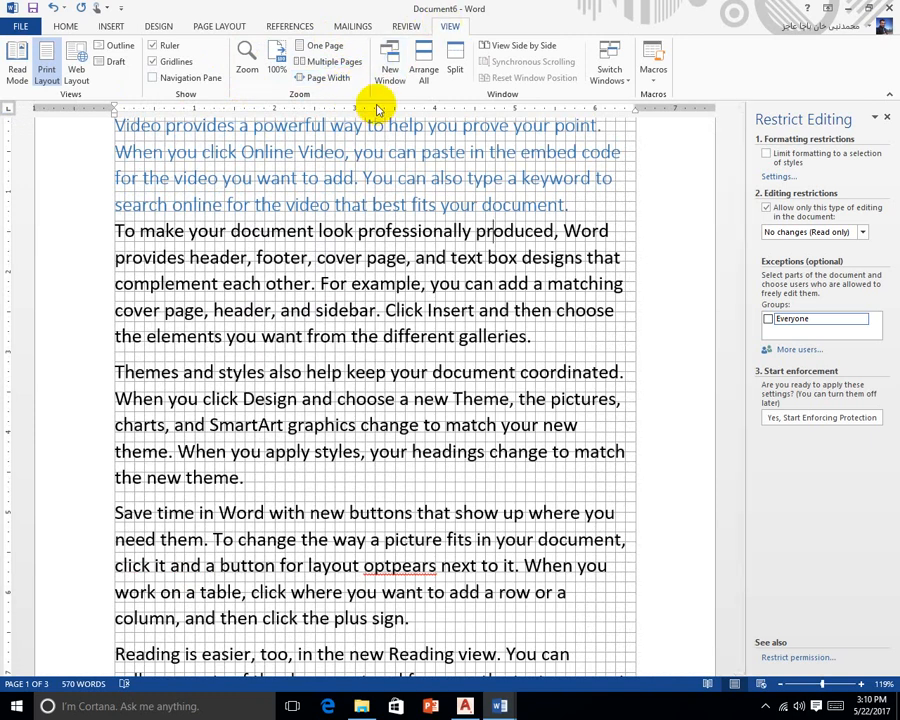
{"action": "left_click", "coordinate": [393, 84]}
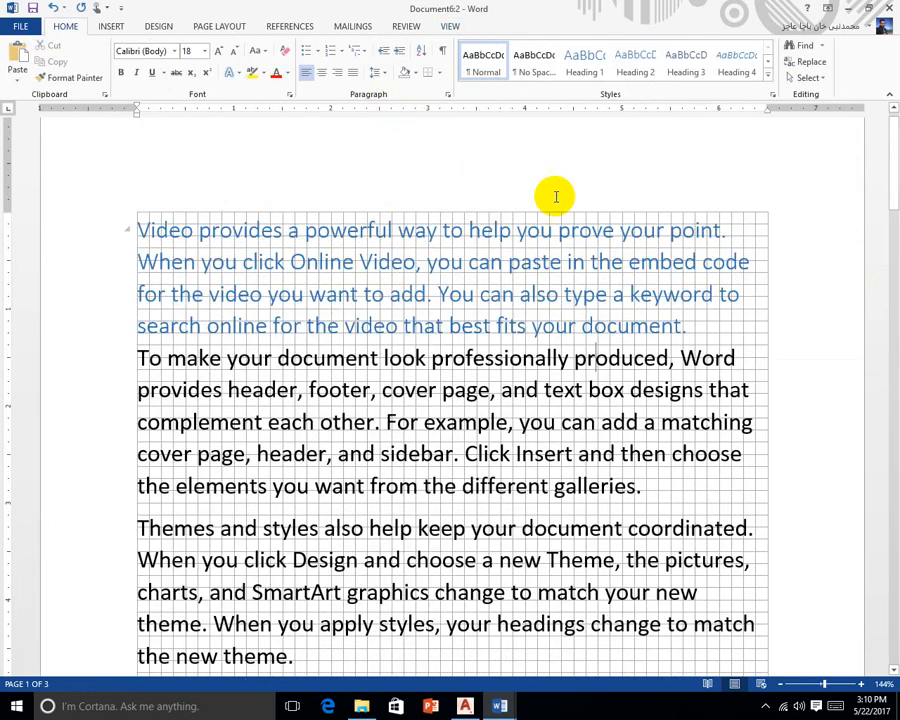
{"action": "left_click_drag", "start_coordinate": [446, 8], "coordinate": [470, 174]}
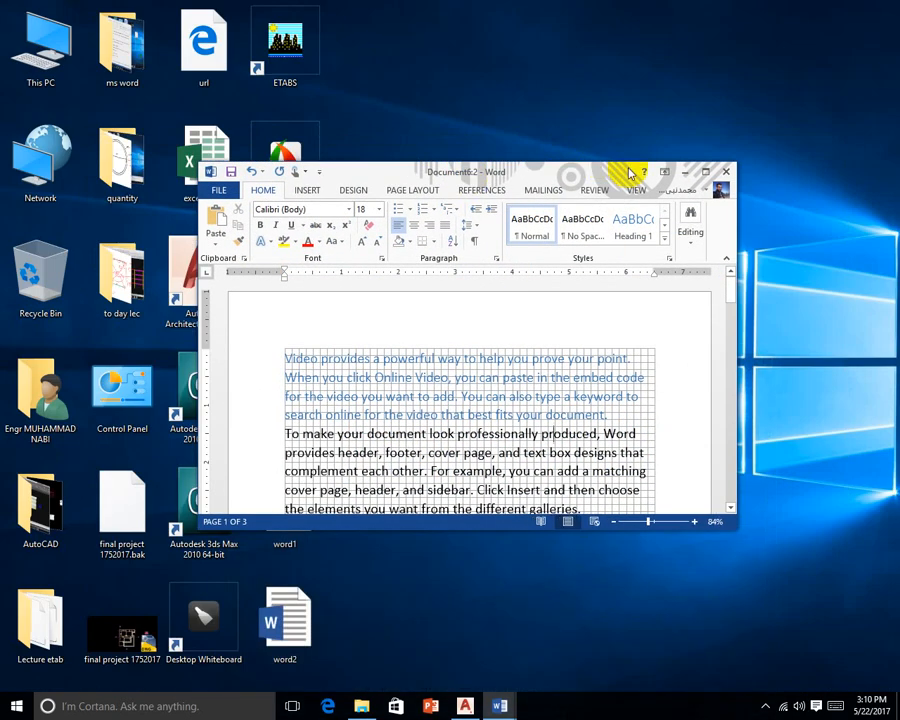
{"action": "left_click", "coordinate": [706, 174]}
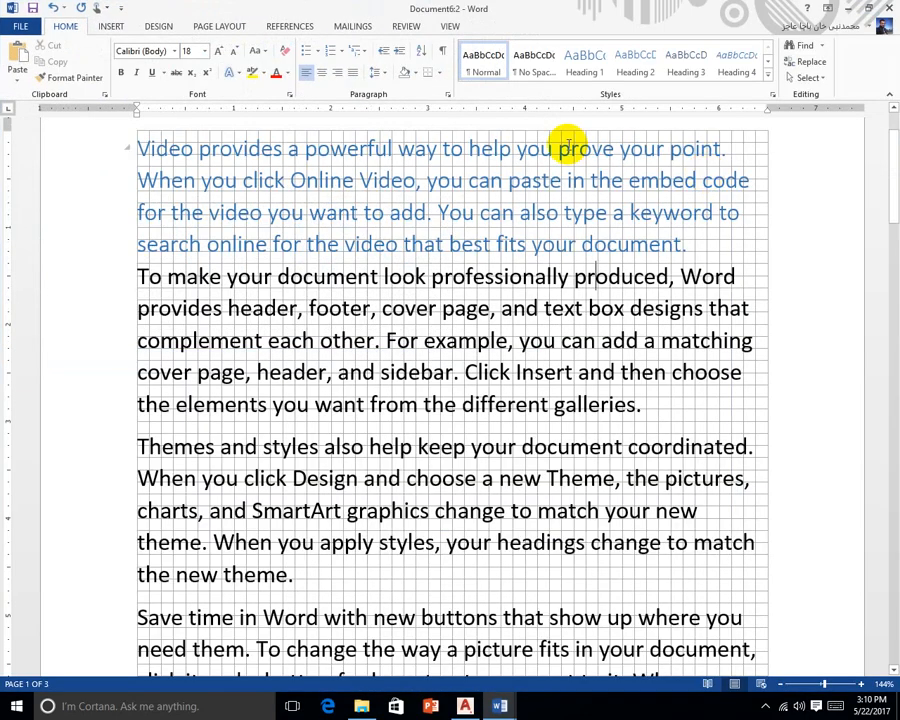
{"action": "left_click", "coordinate": [449, 27]}
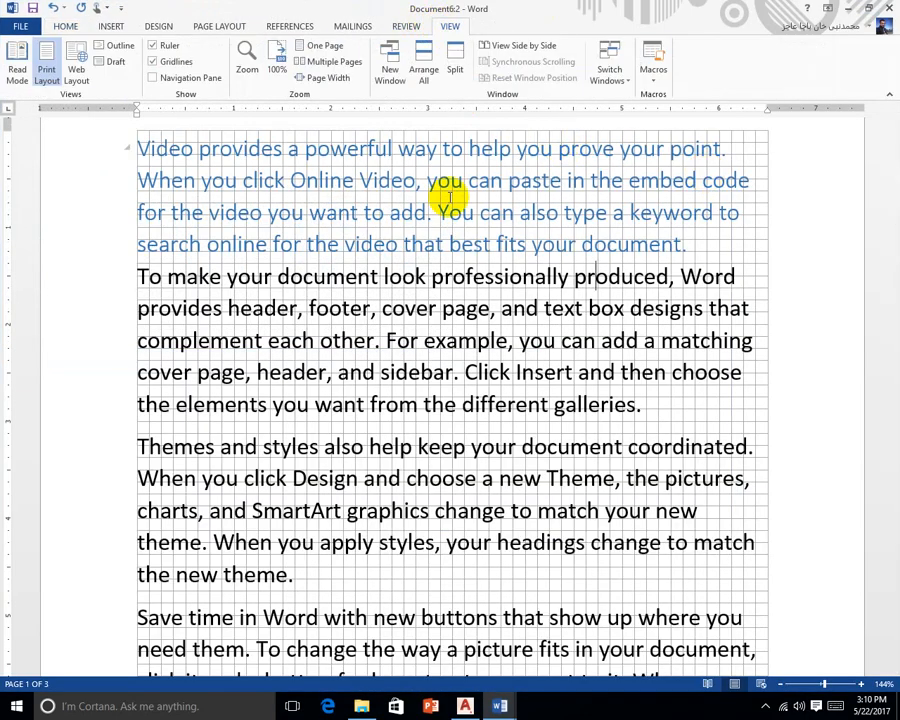
Create a new blank document, Document7, and minimize it to return to Document6:2
{"action": "left_click", "coordinate": [14, 25]}
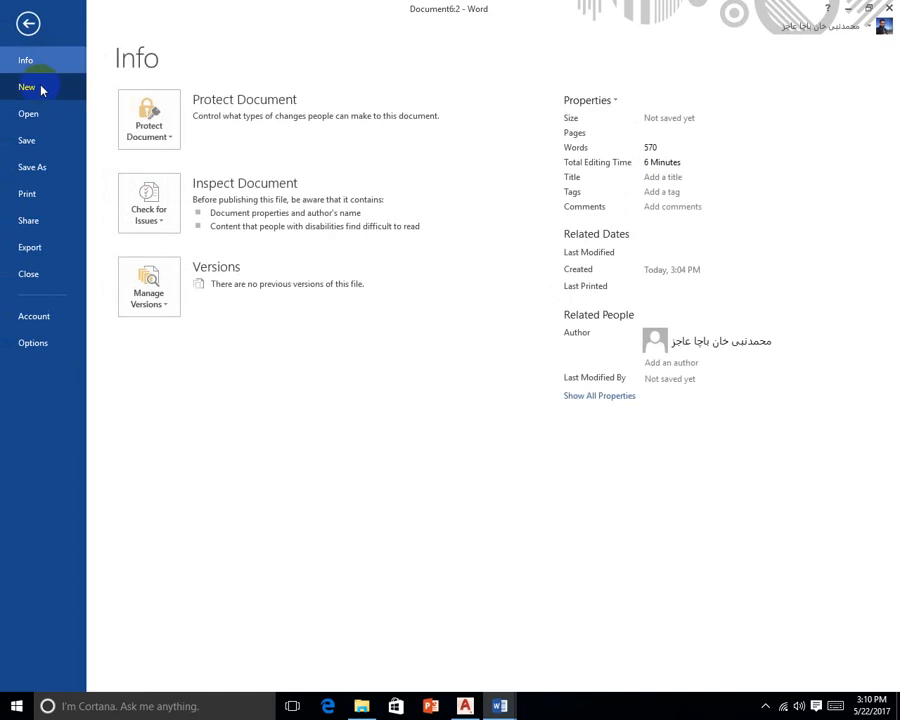
{"action": "left_click", "coordinate": [40, 88]}
{"action": "left_click", "coordinate": [241, 220]}
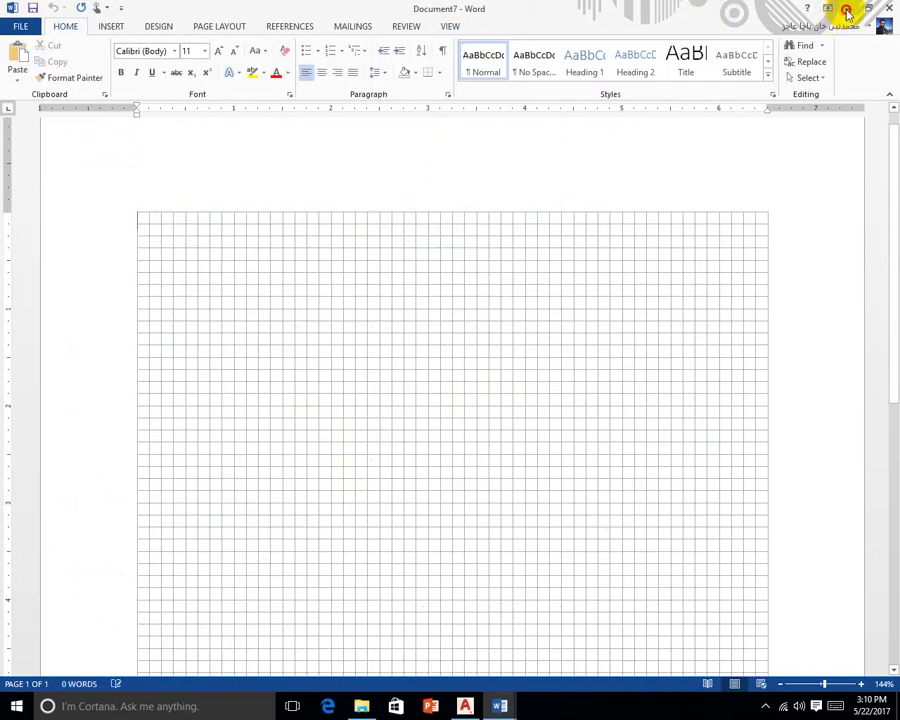
{"action": "left_click", "coordinate": [847, 8]}
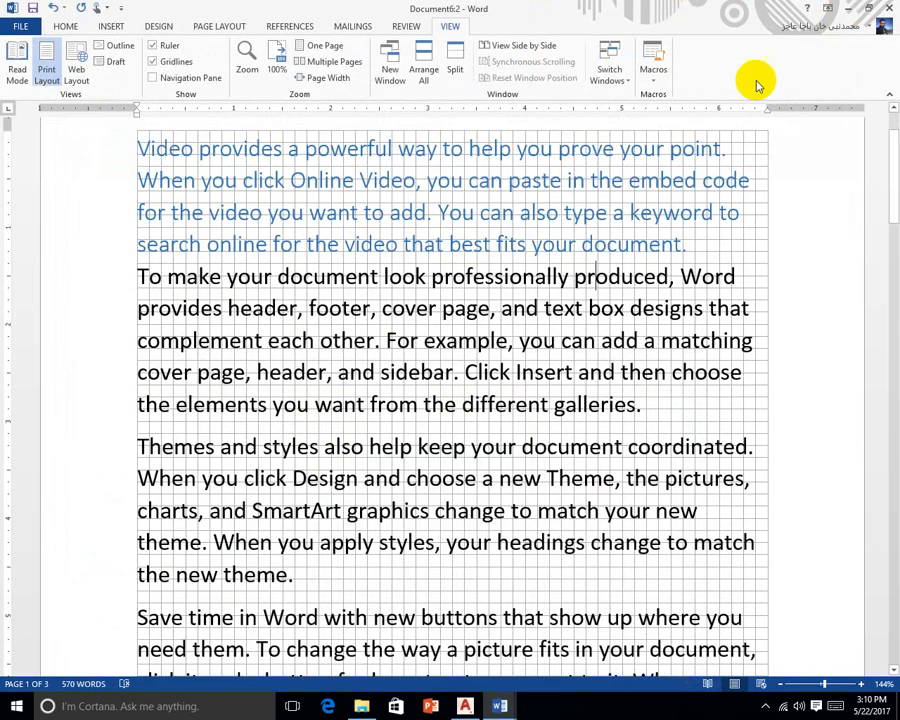
View Document6 side by side with Compare Result 3, then close Compare Result 3 without saving
{"action": "left_click", "coordinate": [506, 54]}
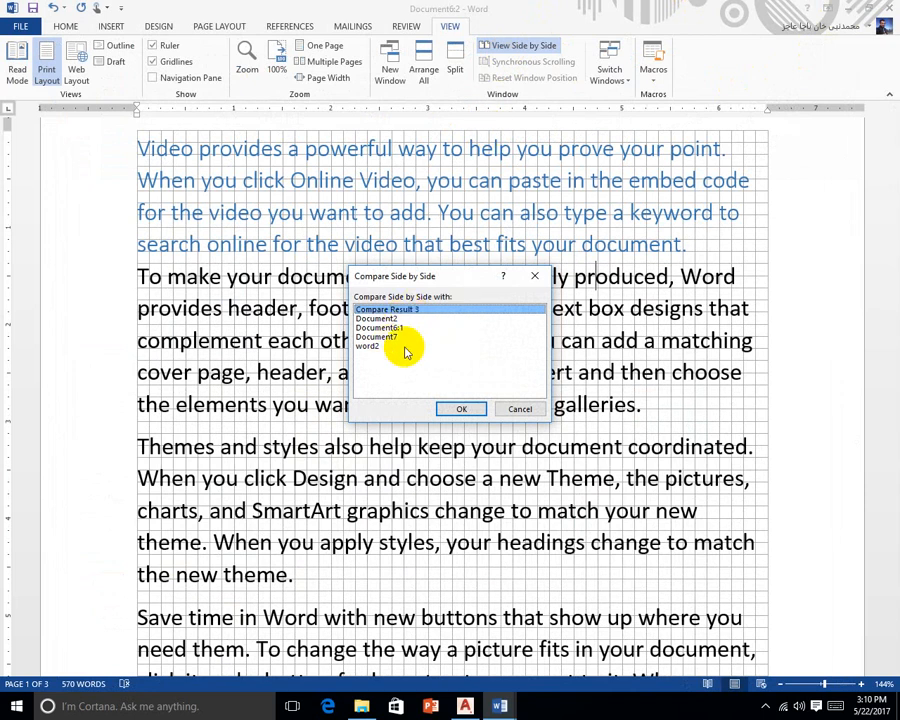
{"action": "left_click", "coordinate": [460, 409]}
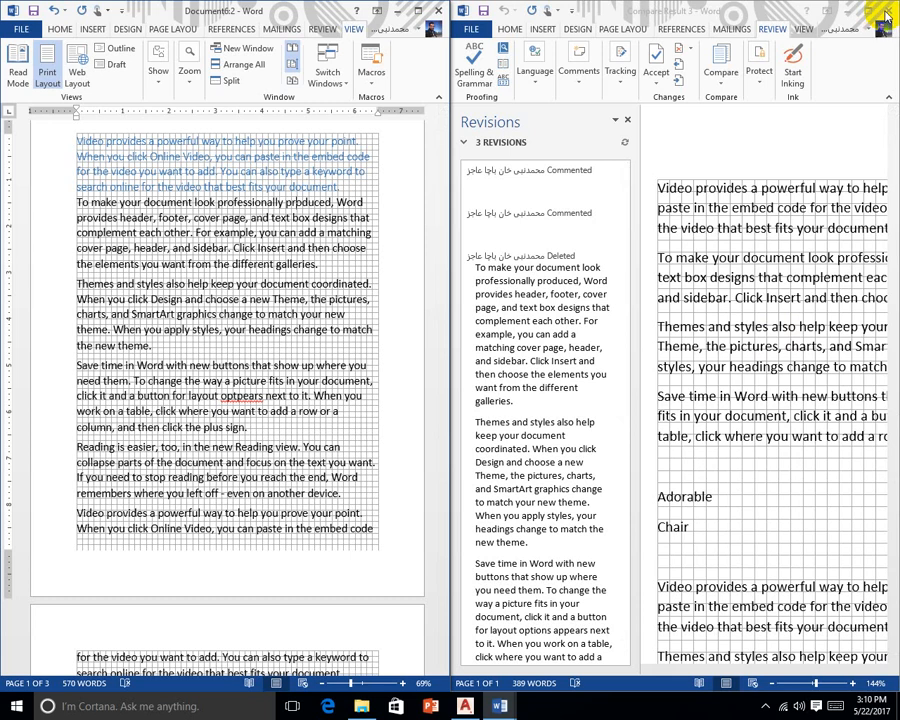
{"action": "left_click", "coordinate": [886, 12]}
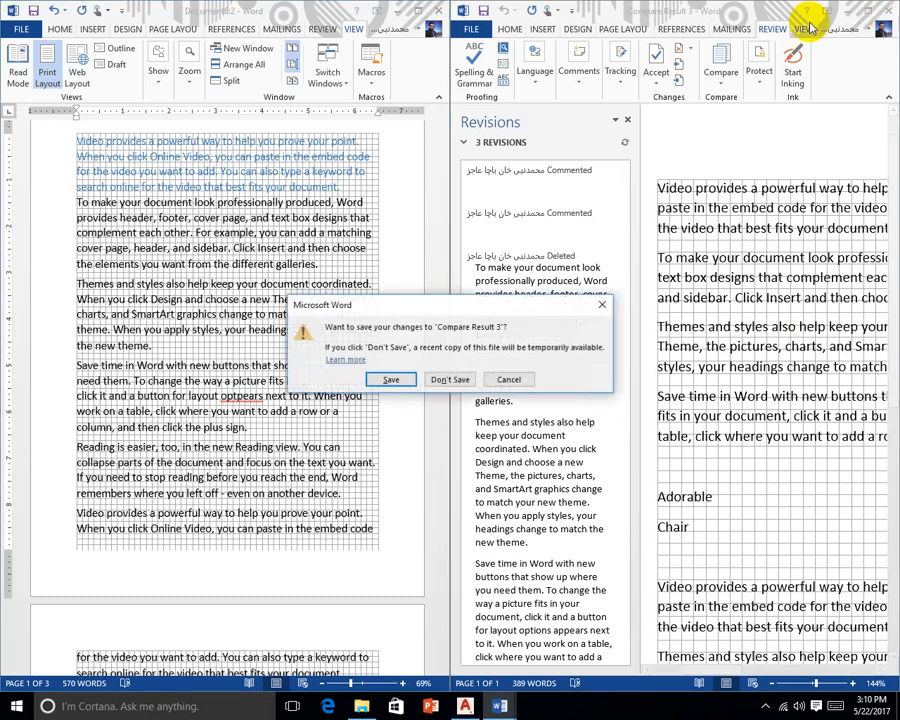
{"action": "left_click", "coordinate": [450, 379]}
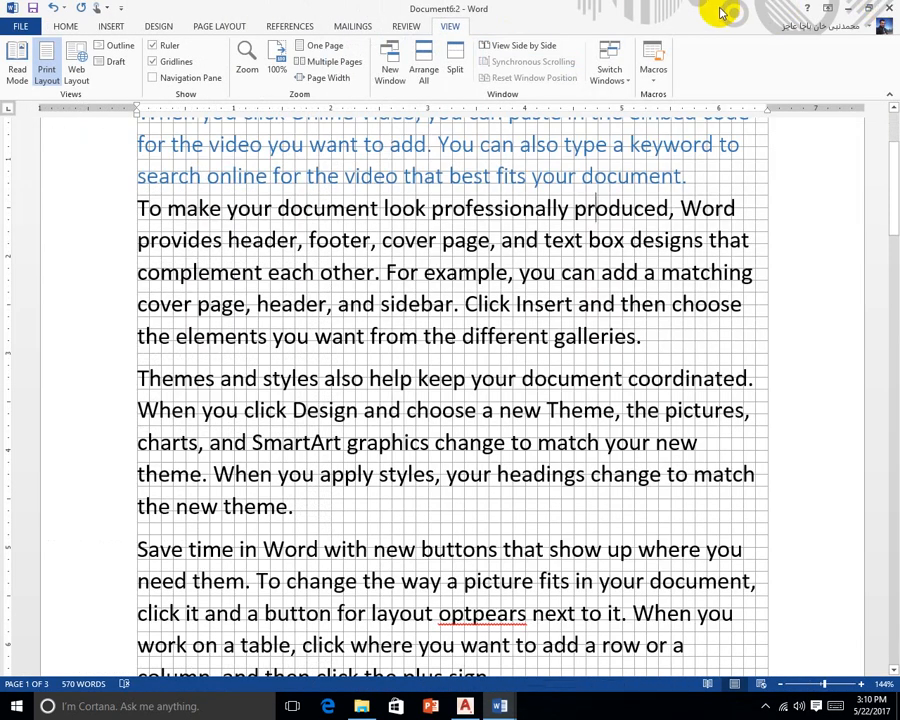
Close the second Document6 window and the word2 document
{"action": "left_click", "coordinate": [886, 12]}
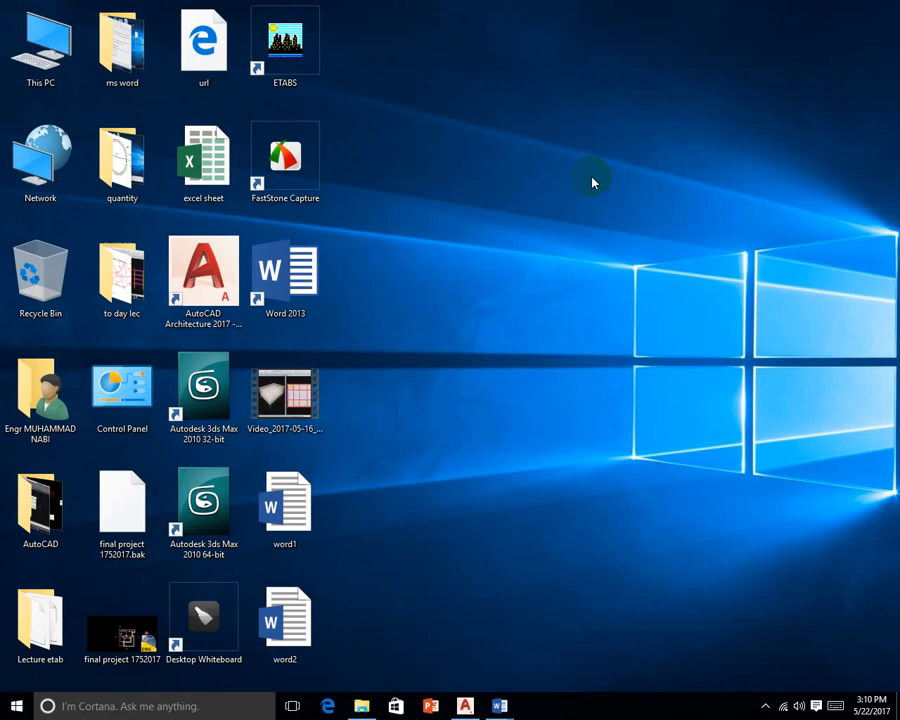
{"action": "mouse_move", "coordinate": [500, 705]}
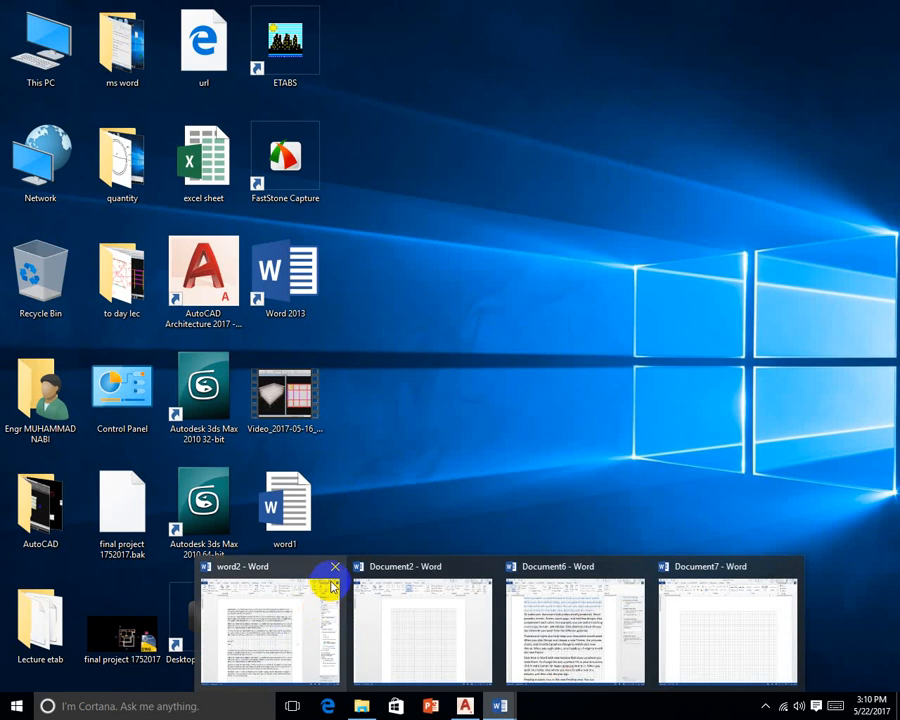
{"action": "left_click", "coordinate": [333, 567]}
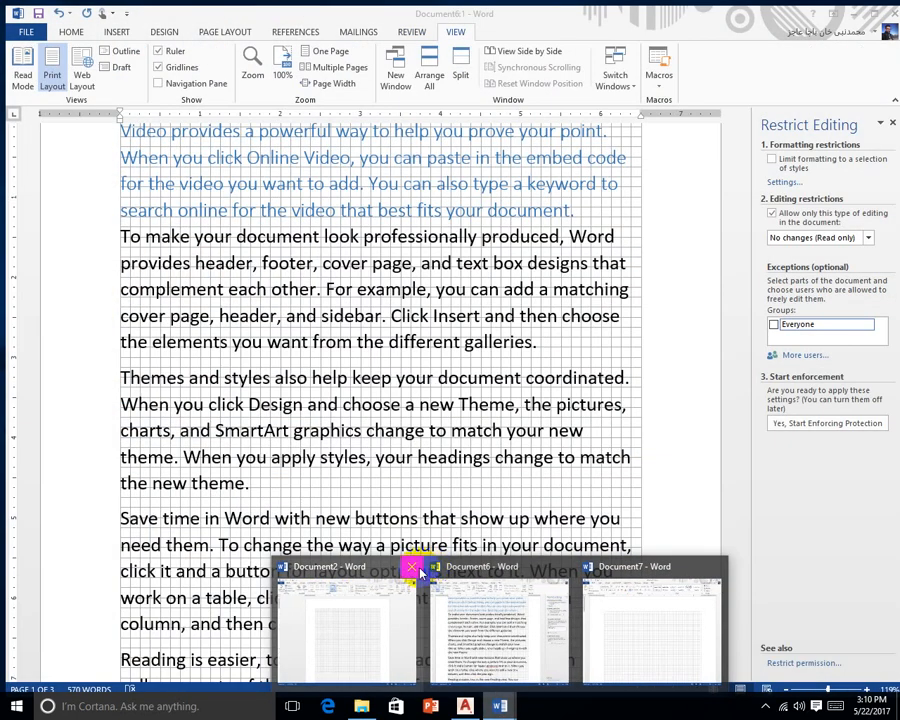
Close Document2 and bring Document6 to the front in a smaller window
{"action": "left_click", "coordinate": [412, 567]}
{"action": "left_click", "coordinate": [480, 569]}
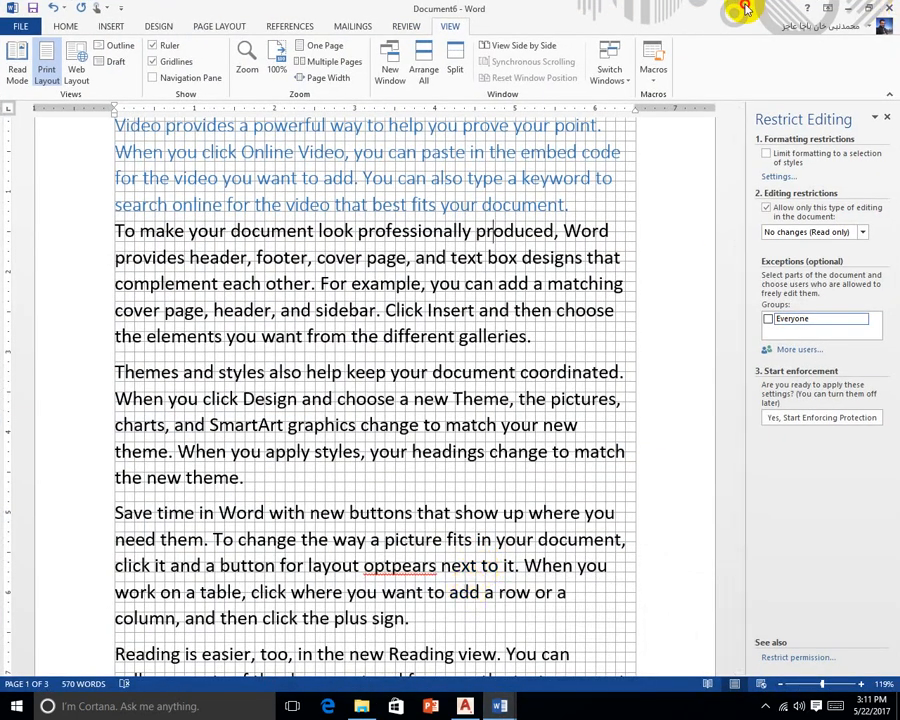
{"action": "left_click_drag", "start_coordinate": [785, 10], "coordinate": [4, 564]}
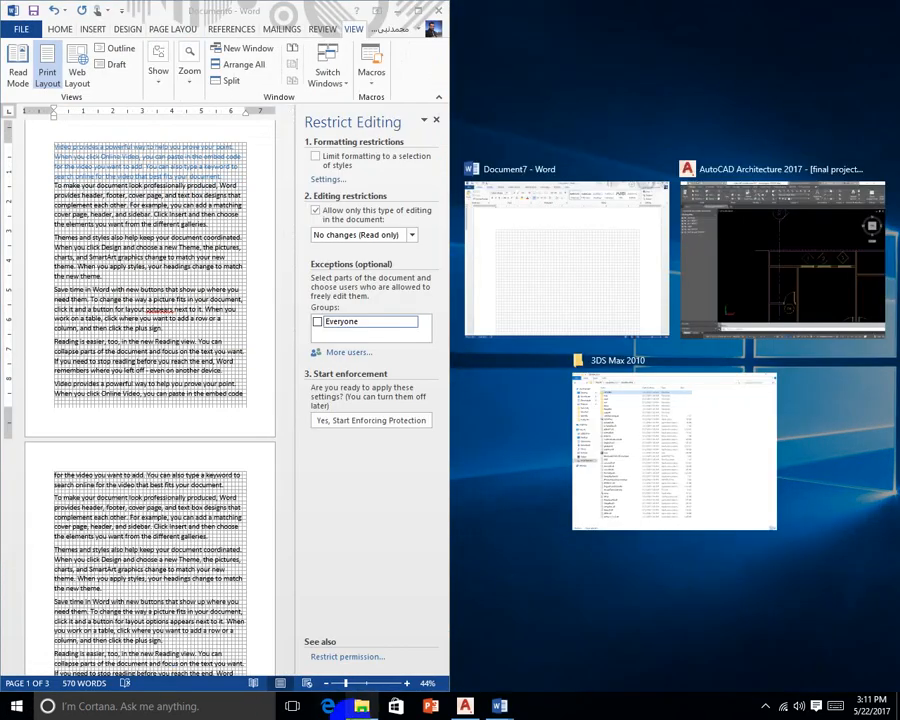
Resize the 3DS Max 2010 folder window, maximize Document6 and show its File Info page
{"action": "left_click", "coordinate": [360, 706]}
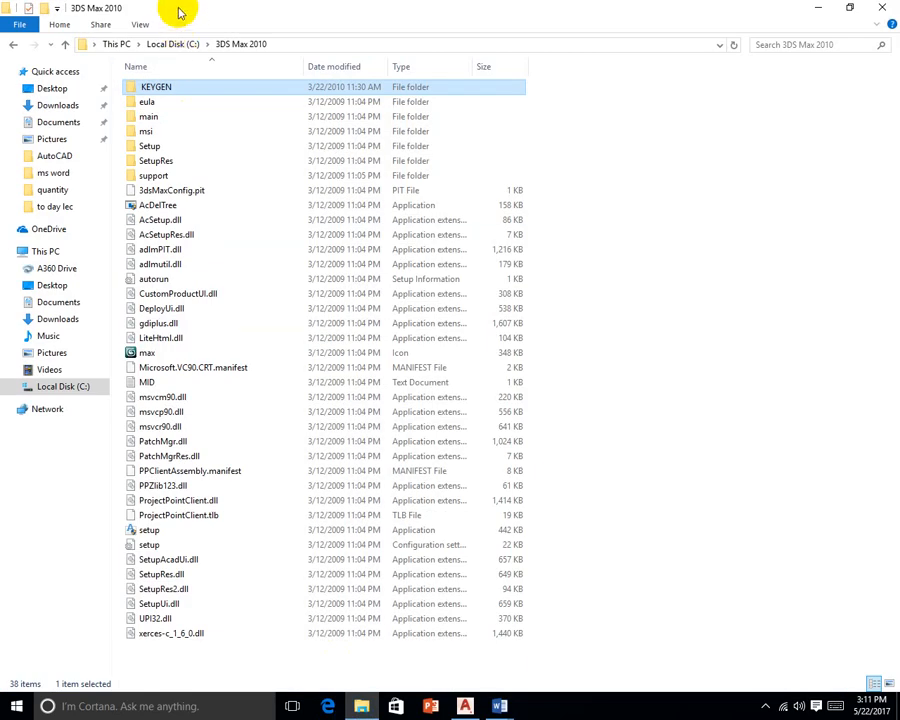
{"action": "left_click_drag", "start_coordinate": [177, 12], "coordinate": [893, 615]}
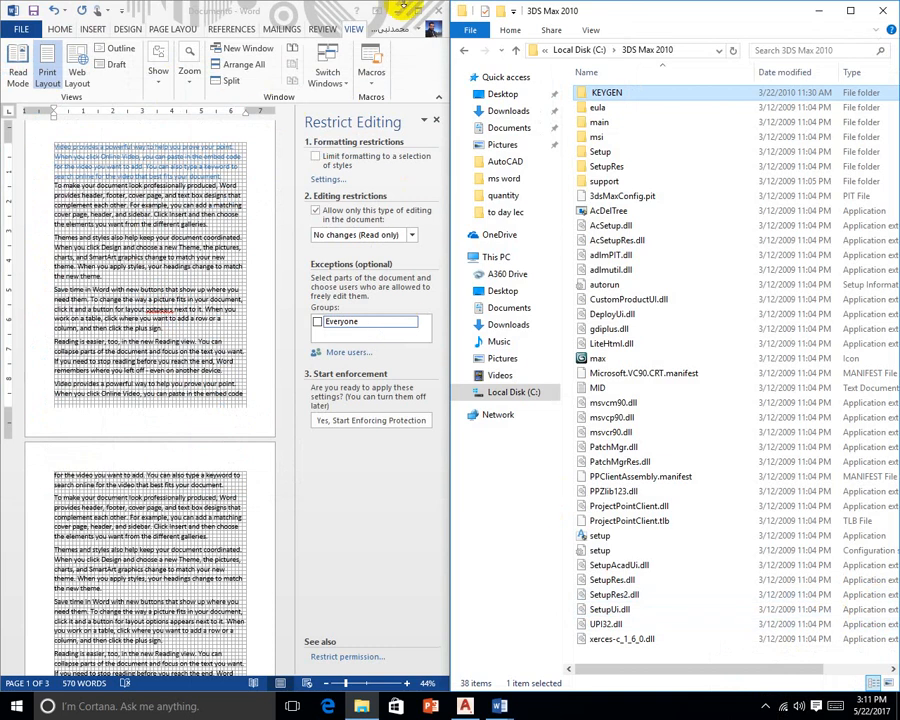
{"action": "left_click", "coordinate": [418, 11]}
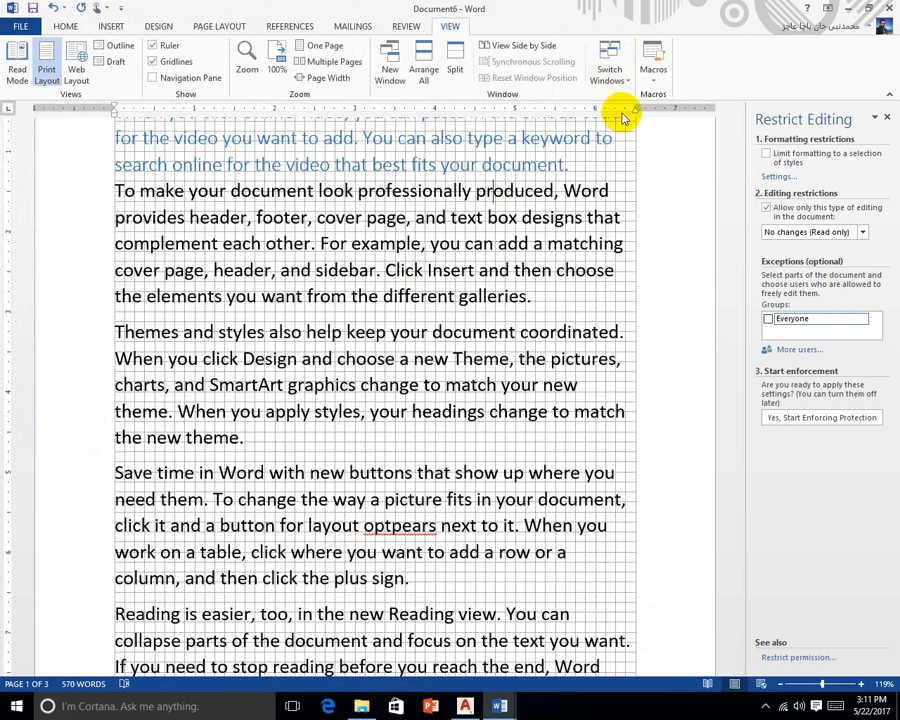
{"action": "scroll", "coordinate": [491, 204], "scroll_direction": "up", "scroll_amount": 2}
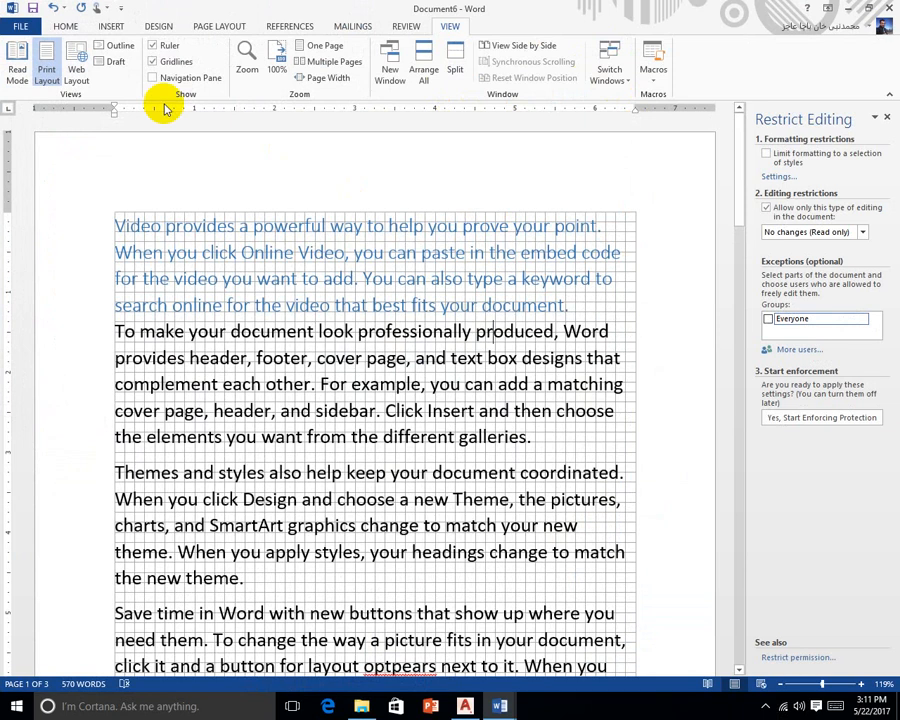
{"action": "left_click", "coordinate": [17, 27]}
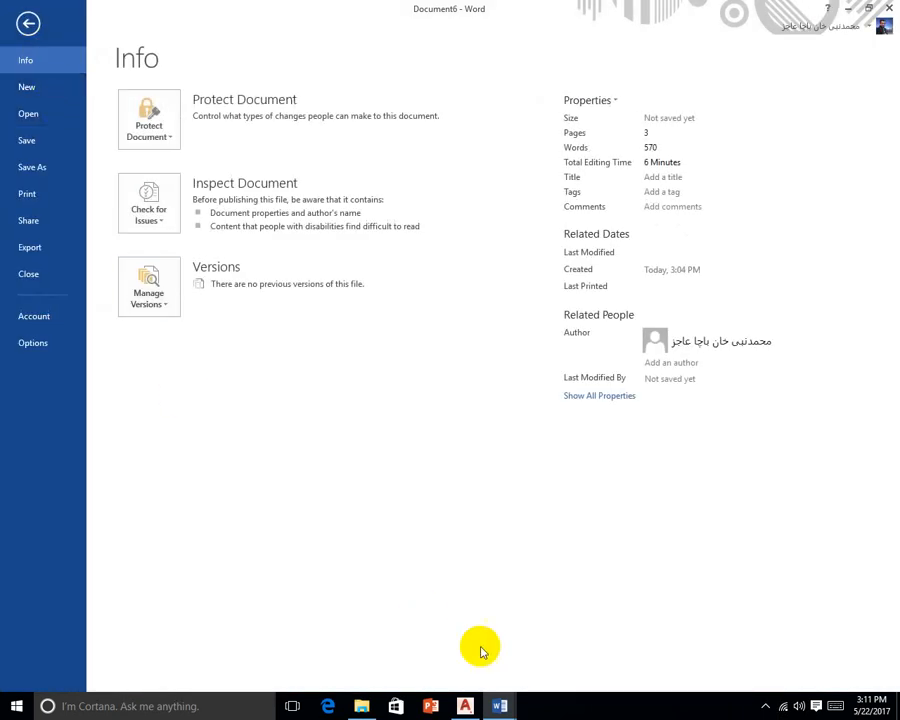
Switch to Document7, then type and erase a line of gibberish
{"action": "mouse_move", "coordinate": [499, 703]}
{"action": "left_click", "coordinate": [539, 660]}
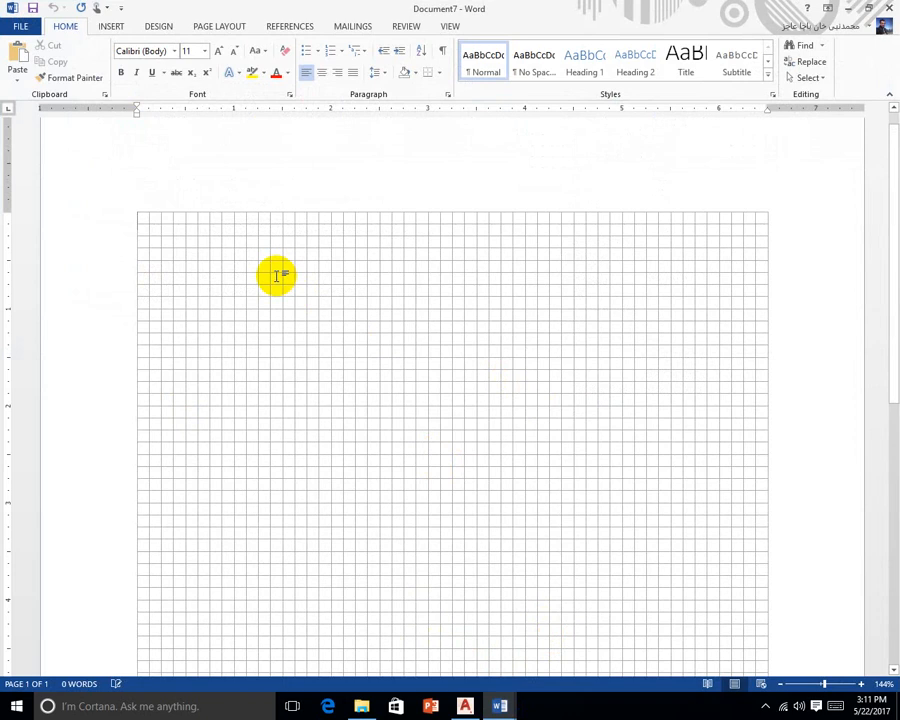
{"action": "type", "text": "Kd sdkjf sdlfsd kllkjsdl djk"}
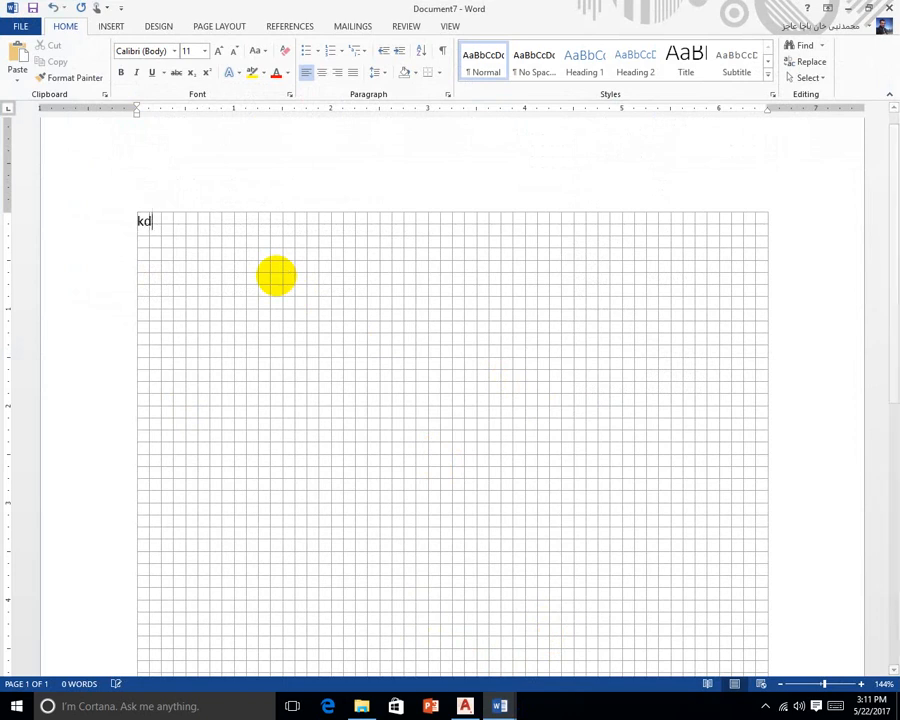
{"action": "type", "text": "lkjljjh"}
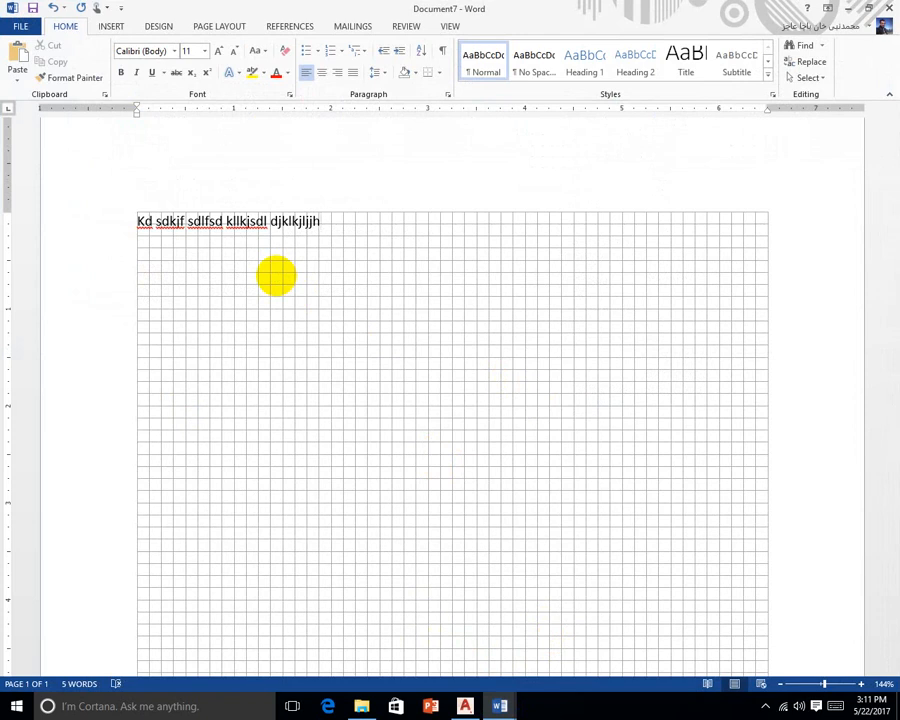
{"action": "key", "text": "BackSpace"}
{"action": "key", "text": "BackSpace"}
{"action": "key", "text": "BackSpace"}
{"action": "key", "text": "BackSpace"}
{"action": "key", "text": "BackSpace"}
{"action": "key", "text": "BackSpace"}
{"action": "key", "text": "BackSpace"}
{"action": "key", "text": "BackSpace"}
{"action": "key", "text": "BackSpace"}
{"action": "key", "text": "BackSpace"}
{"action": "key", "text": "BackSpace"}
{"action": "key", "text": "BackSpace"}
{"action": "key", "text": "BackSpace"}
{"action": "key", "text": "BackSpace"}
{"action": "key", "text": "BackSpace"}
{"action": "key", "text": "BackSpace"}
{"action": "key", "text": "BackSpace"}
{"action": "key", "text": "BackSpace"}
{"action": "key", "text": "BackSpace"}
{"action": "key", "text": "BackSpace"}
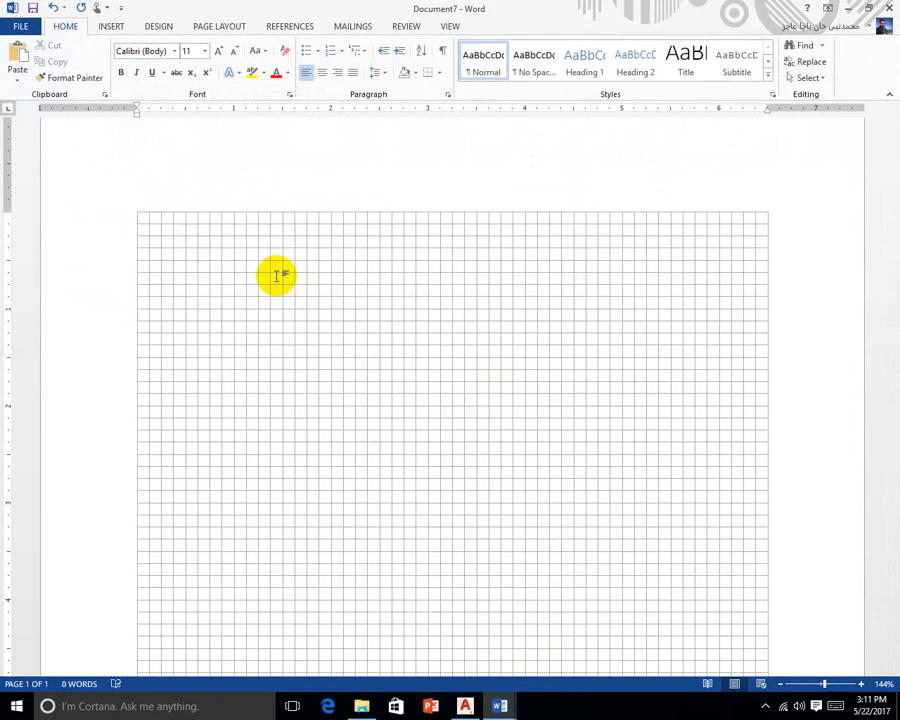
Generate nine paragraphs of sample text with =rand(9) and go to the View tab
{"action": "type", "text": "=rand(9)"}
{"action": "key", "text": "Return"}
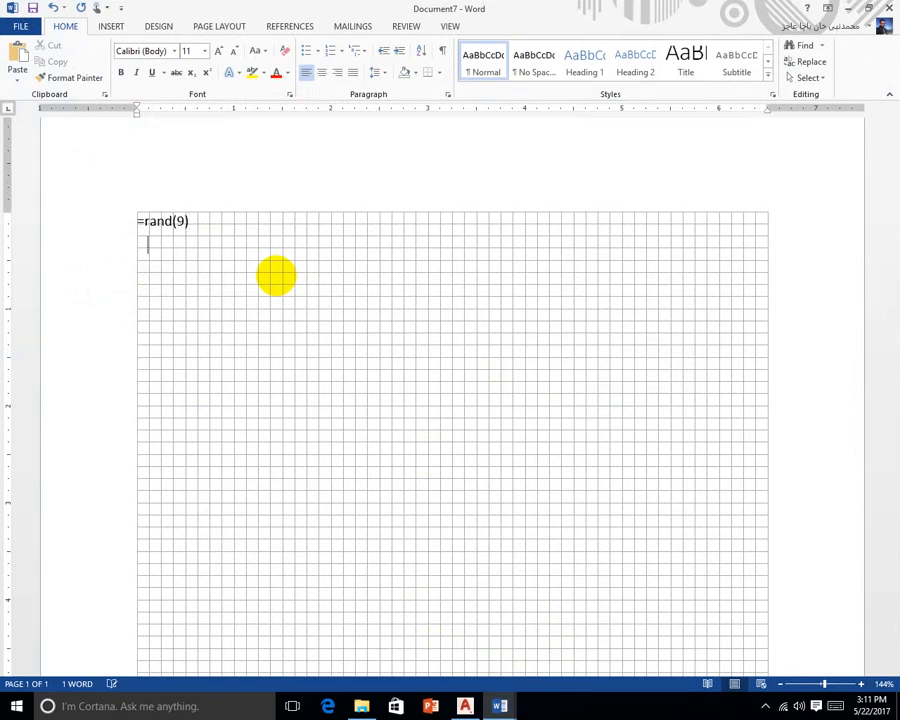
{"action": "scroll", "coordinate": [277, 277], "scroll_direction": "up", "scroll_amount": 10}
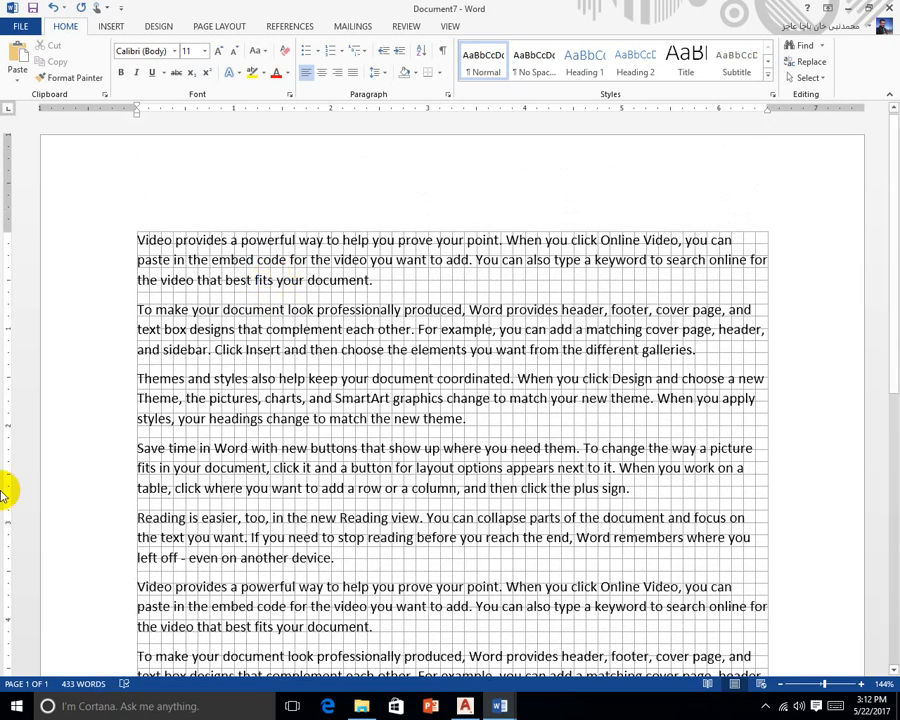
{"action": "left_click", "coordinate": [436, 27]}
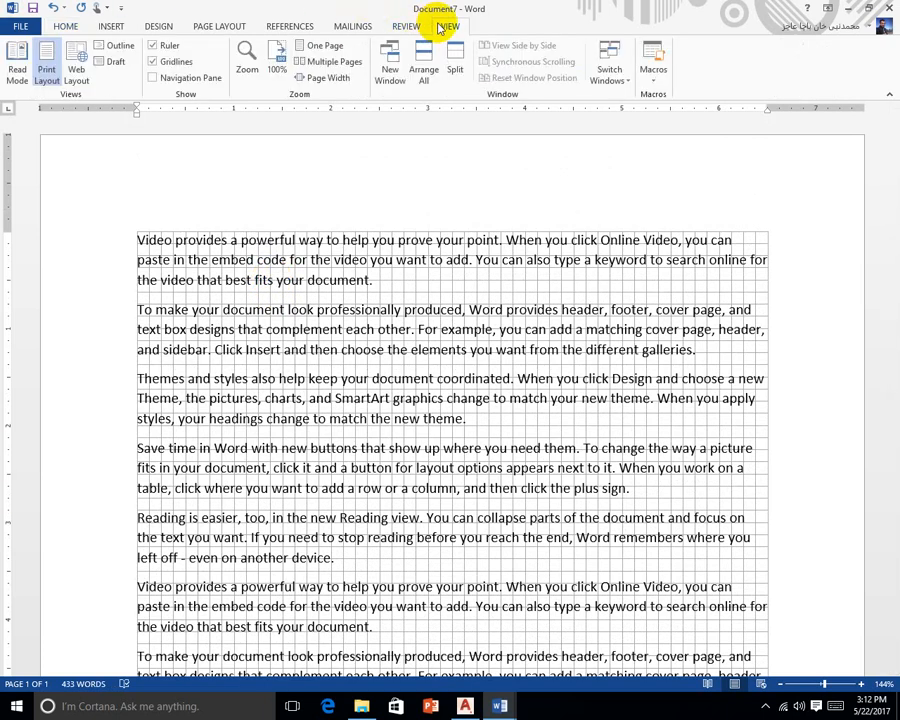
{"action": "left_click", "coordinate": [766, 706]}
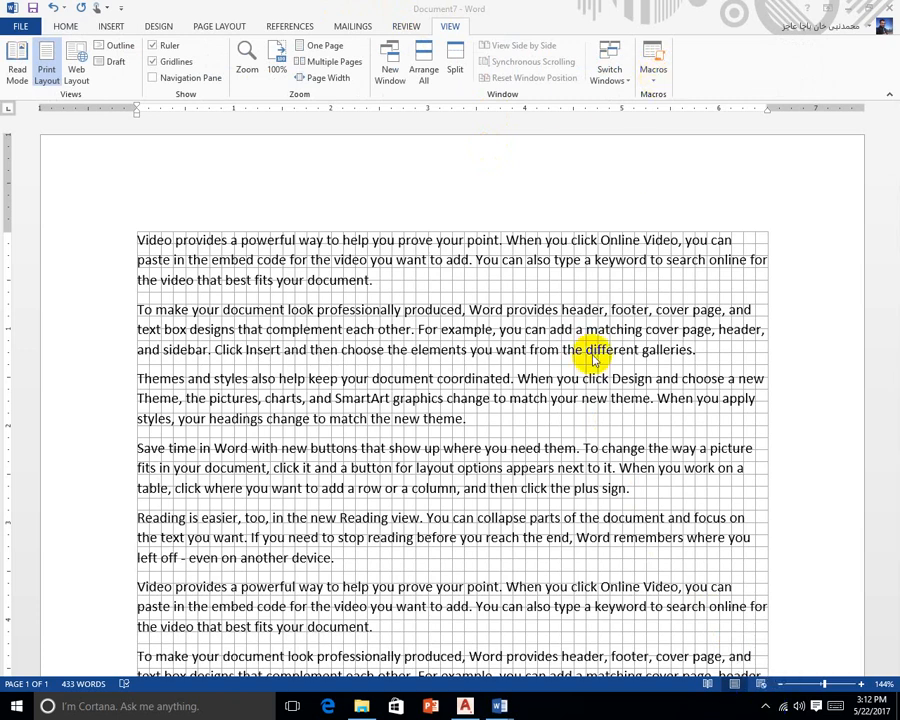
Select all the text and delete it, leaving the gridded page empty
{"action": "key", "text": "ctrl+a"}
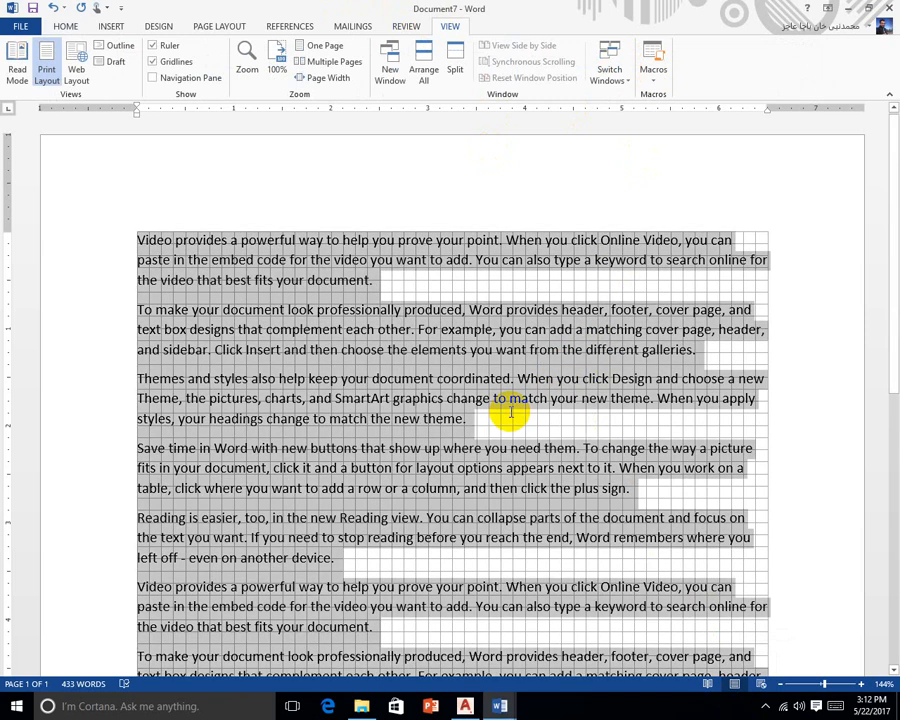
{"action": "key", "text": "Delete"}
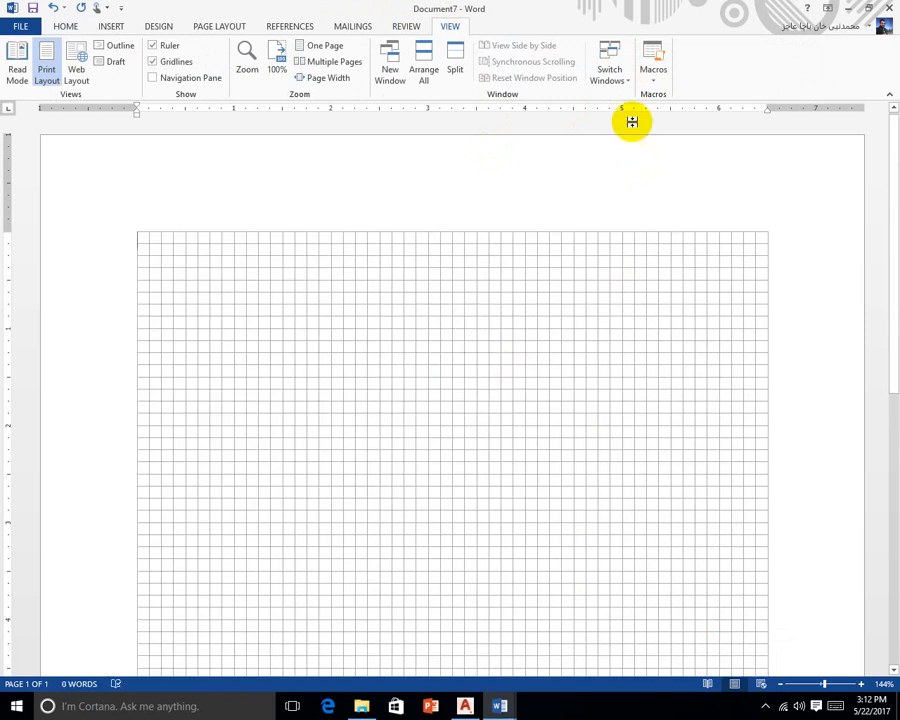
{"action": "left_click", "coordinate": [653, 72]}
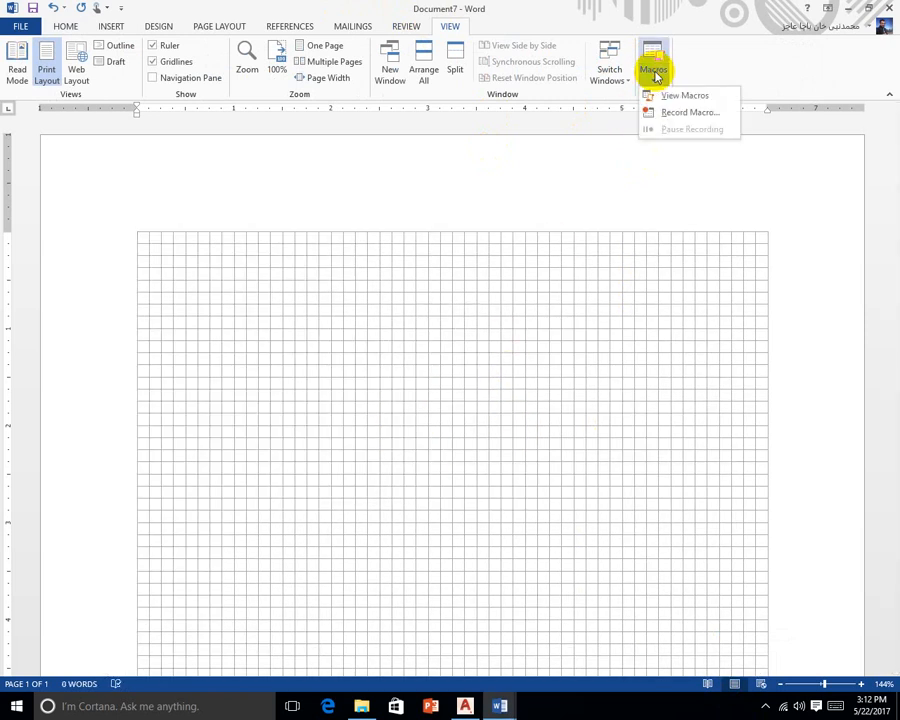
Record a new macro assigned to a button, adding Normal.NewMacros.Macro1 to the Quick Access Toolbar
{"action": "left_click", "coordinate": [707, 117]}
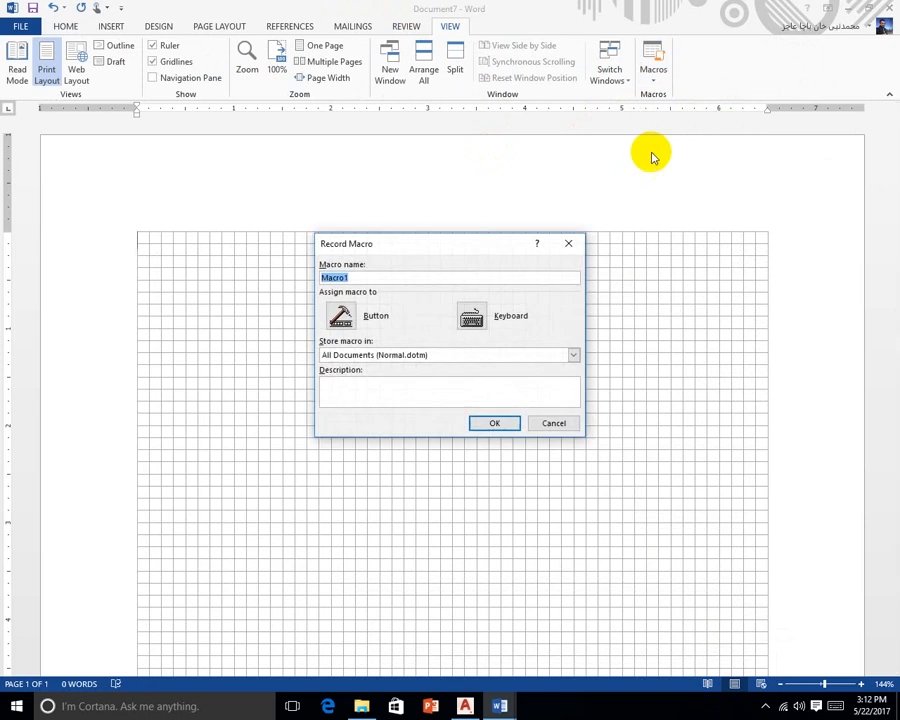
{"action": "left_click_drag", "start_coordinate": [450, 261], "coordinate": [482, 248]}
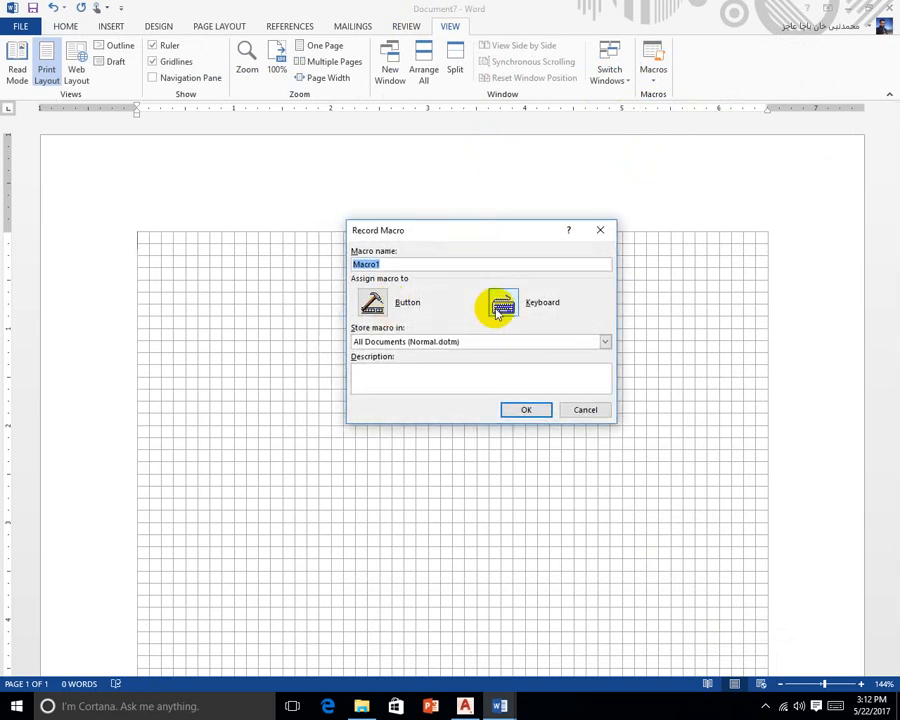
{"action": "left_click", "coordinate": [371, 302]}
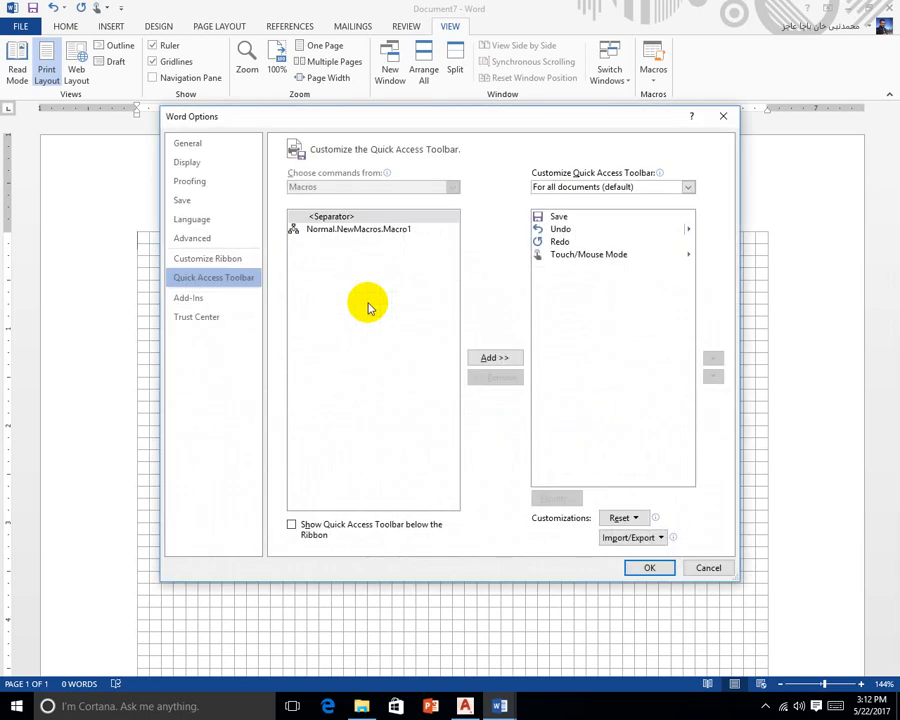
{"action": "left_click", "coordinate": [355, 231]}
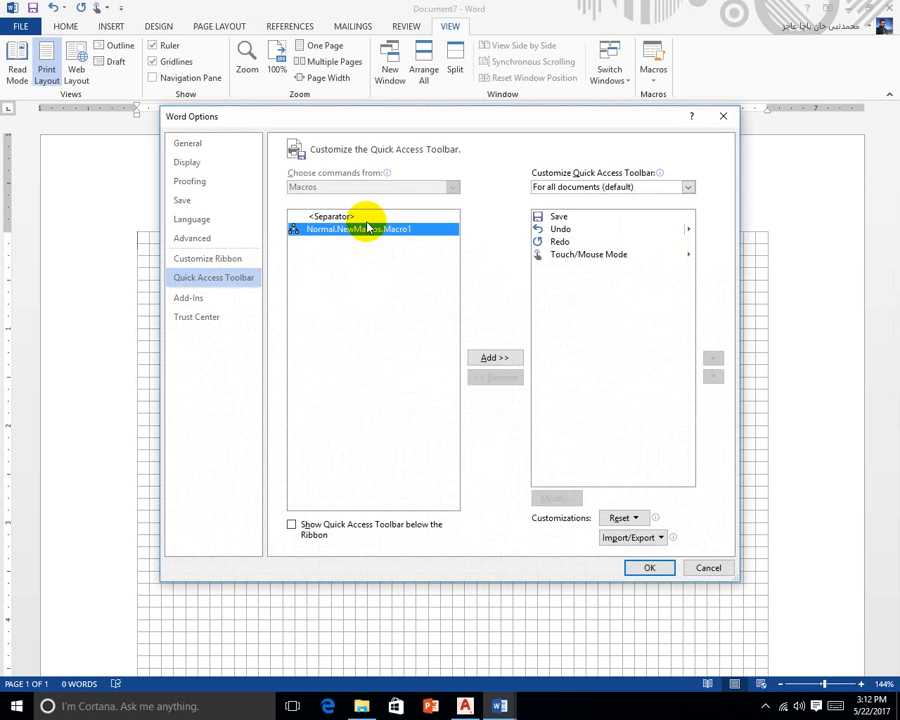
{"action": "left_click", "coordinate": [495, 358]}
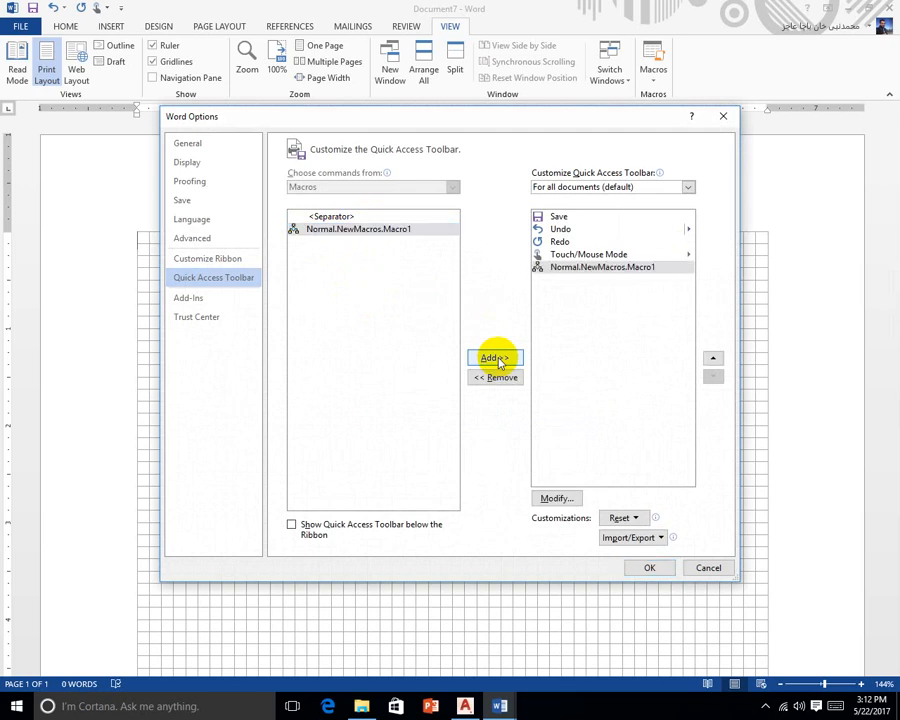
{"action": "left_click", "coordinate": [655, 568]}
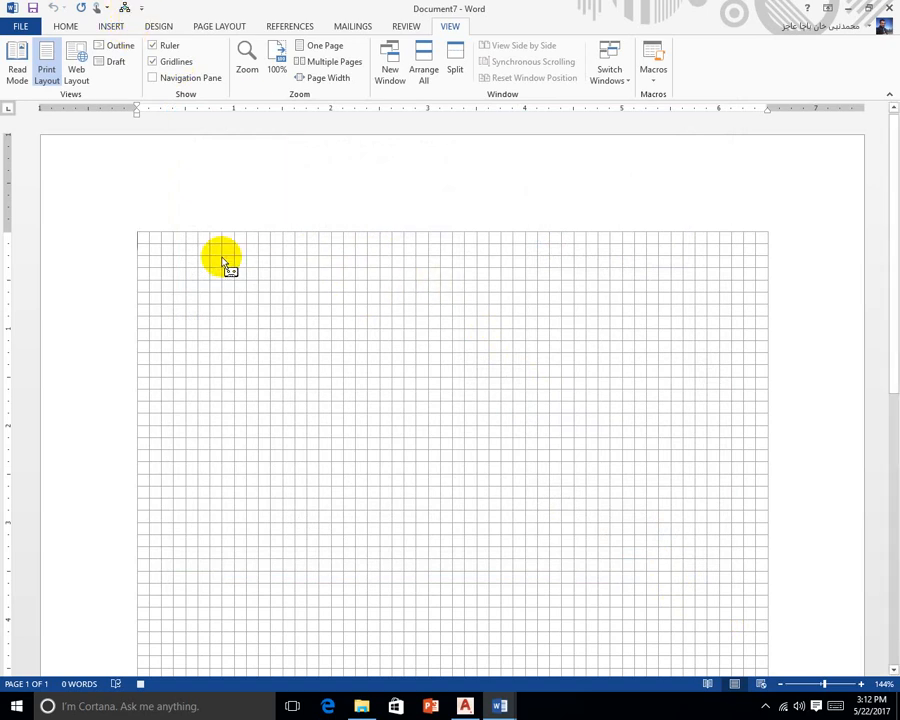
Try the =rand(2) and =rand (9) sample-text commands, then erase them to leave the page empty
{"action": "type", "text": "="}
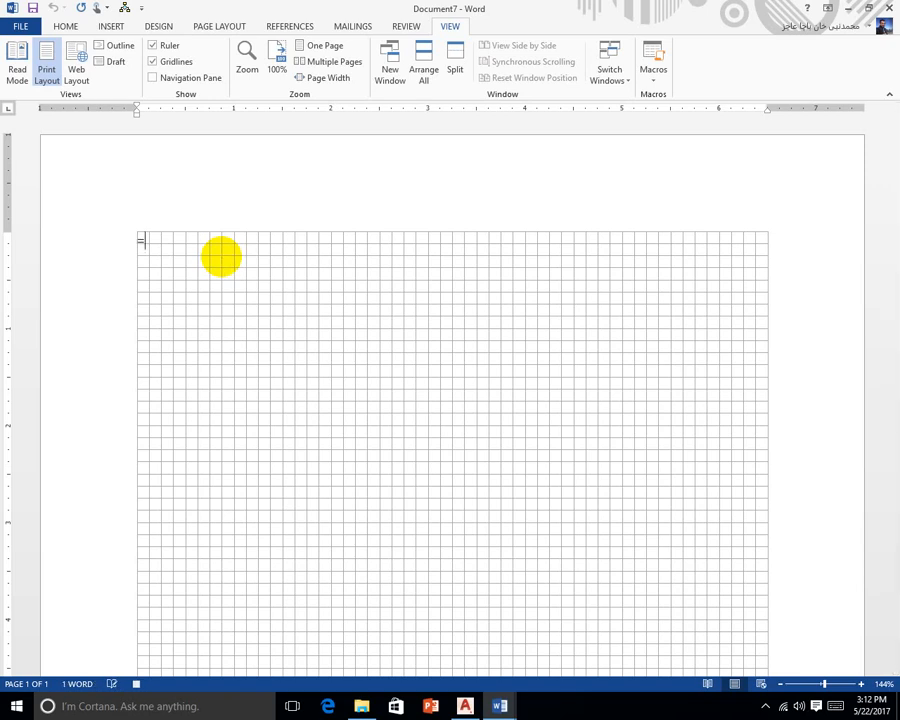
{"action": "type", "text": "rand(2)"}
{"action": "key", "text": "Return"}
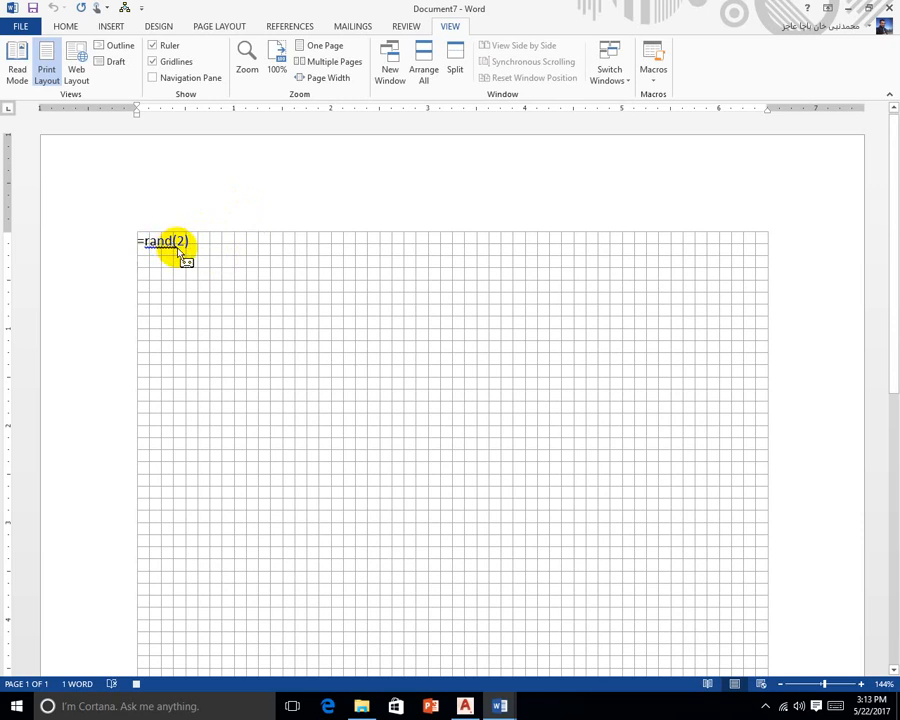
{"action": "key", "text": "BackSpace"}
{"action": "key", "text": "BackSpace"}
{"action": "key", "text": "BackSpace"}
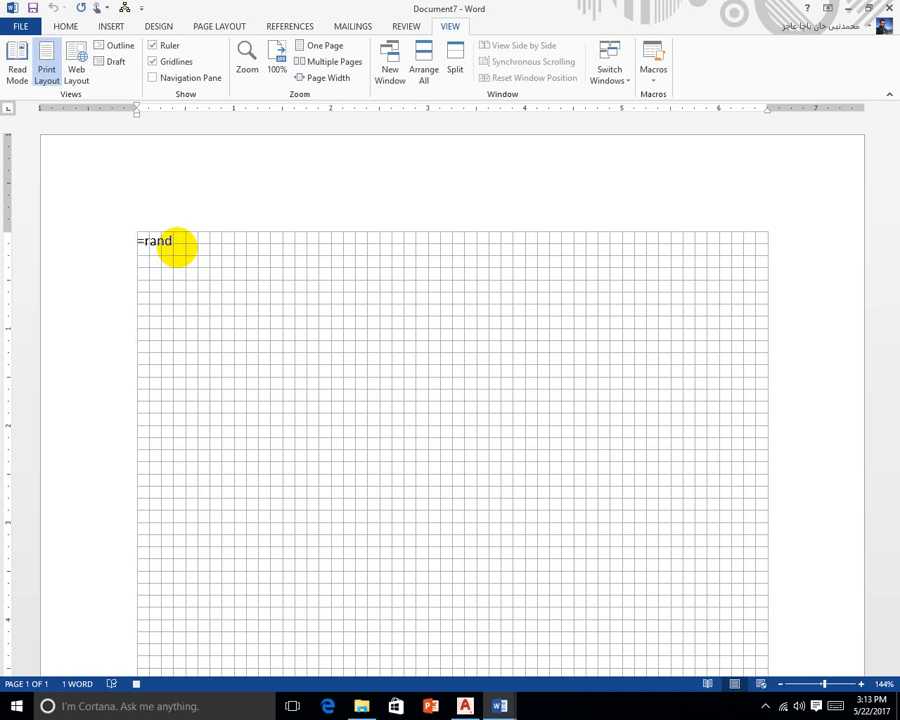
{"action": "type", "text": "(2)"}
{"action": "key", "text": "Return"}
{"action": "key", "text": "BackSpace"}
{"action": "key", "text": "BackSpace"}
{"action": "key", "text": "BackSpace"}
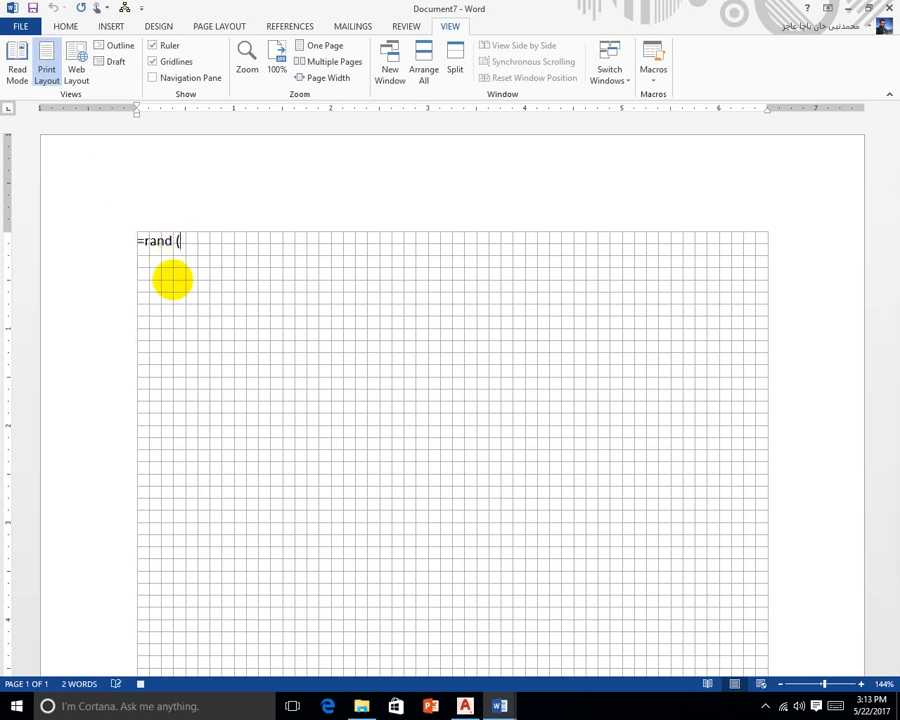
{"action": "type", "text": "9)"}
{"action": "key", "text": "Return"}
{"action": "key", "text": "BackSpace"}
{"action": "key", "text": "BackSpace"}
{"action": "key", "text": "BackSpace"}
{"action": "key", "text": "BackSpace"}
{"action": "key", "text": "BackSpace"}
{"action": "key", "text": "BackSpace"}
{"action": "key", "text": "BackSpace"}
{"action": "key", "text": "BackSpace"}
{"action": "key", "text": "BackSpace"}
{"action": "key", "text": "BackSpace"}
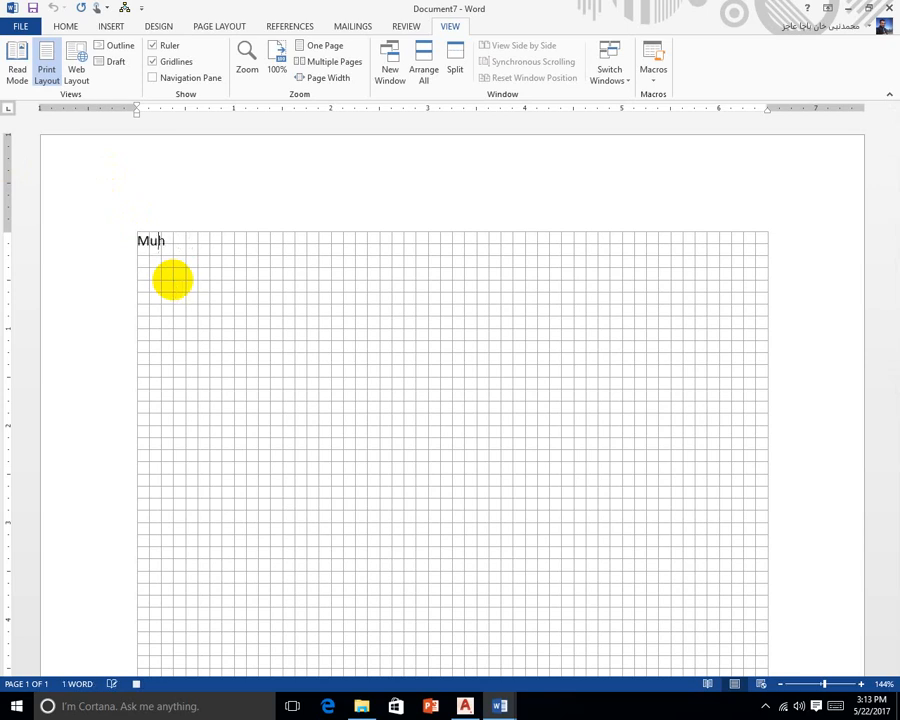
Type six names, one per line, at the top of the page
{"action": "key", "text": "Return"}
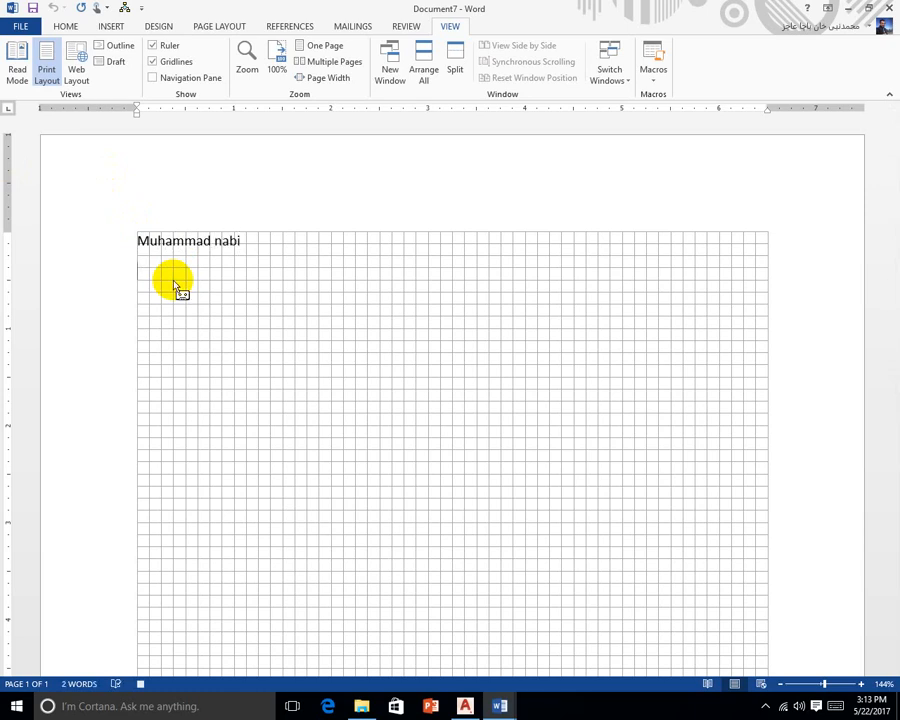
{"action": "type", "text": "Abbas"}
{"action": "key", "text": "Return"}
{"action": "type", "text": "Kashif"}
{"action": "key", "text": "Return"}
{"action": "type", "text": "Jawad"}
{"action": "key", "text": "Return"}
{"action": "type", "text": "Khan"}
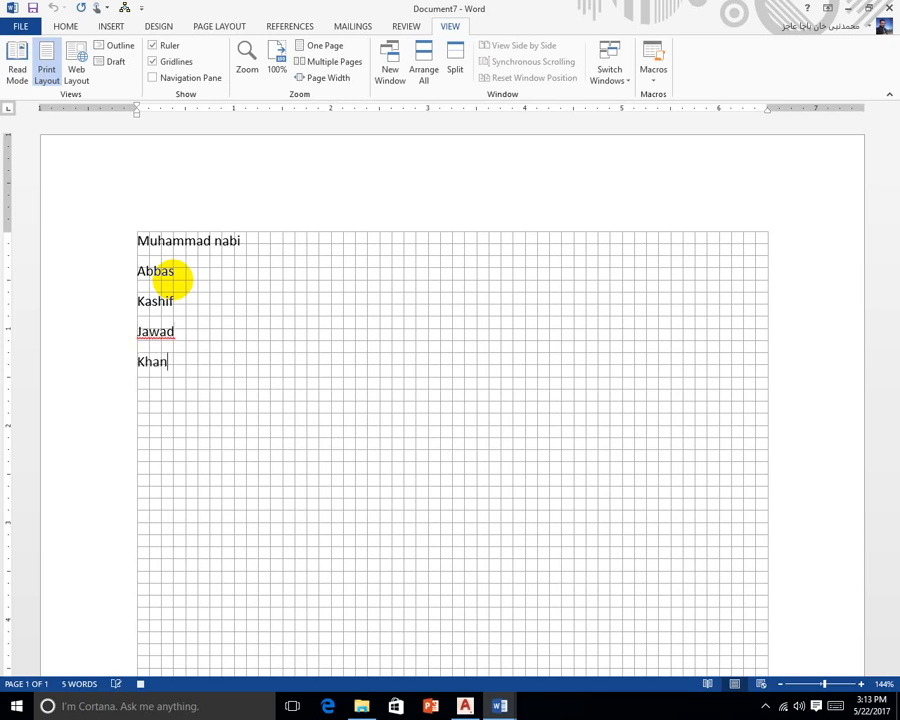
{"action": "key", "text": "Return"}
{"action": "type", "text": "ALio"}
{"action": "key", "text": "BackSpace"}
Close Document7 and Document6 without saving, decline saving the macro, and close the 3DS Max 2010 folder
{"action": "left_click", "coordinate": [888, 8]}
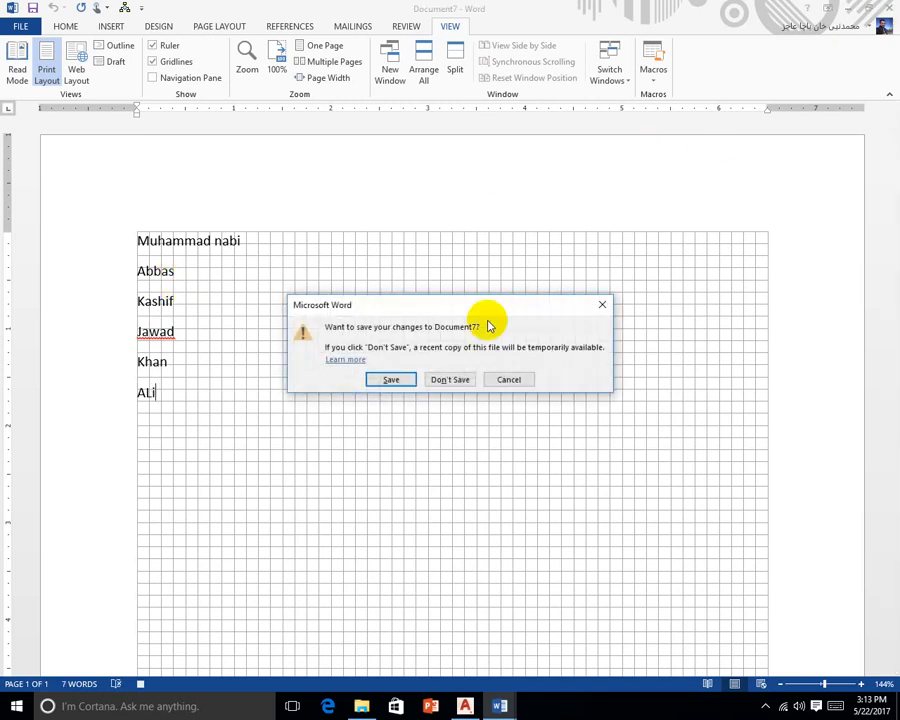
{"action": "left_click", "coordinate": [452, 379]}
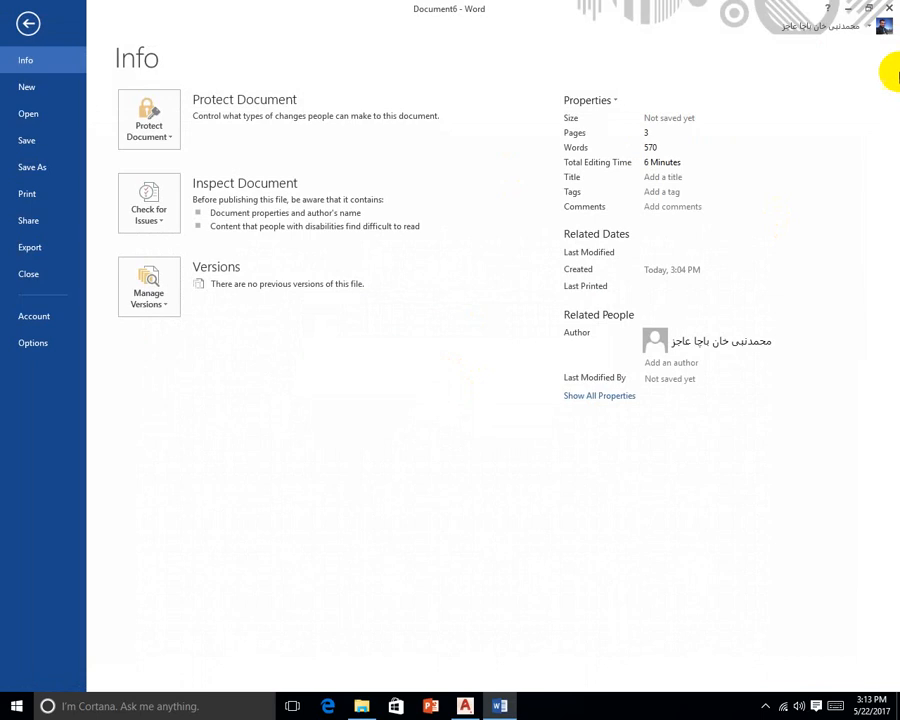
{"action": "left_click", "coordinate": [887, 8]}
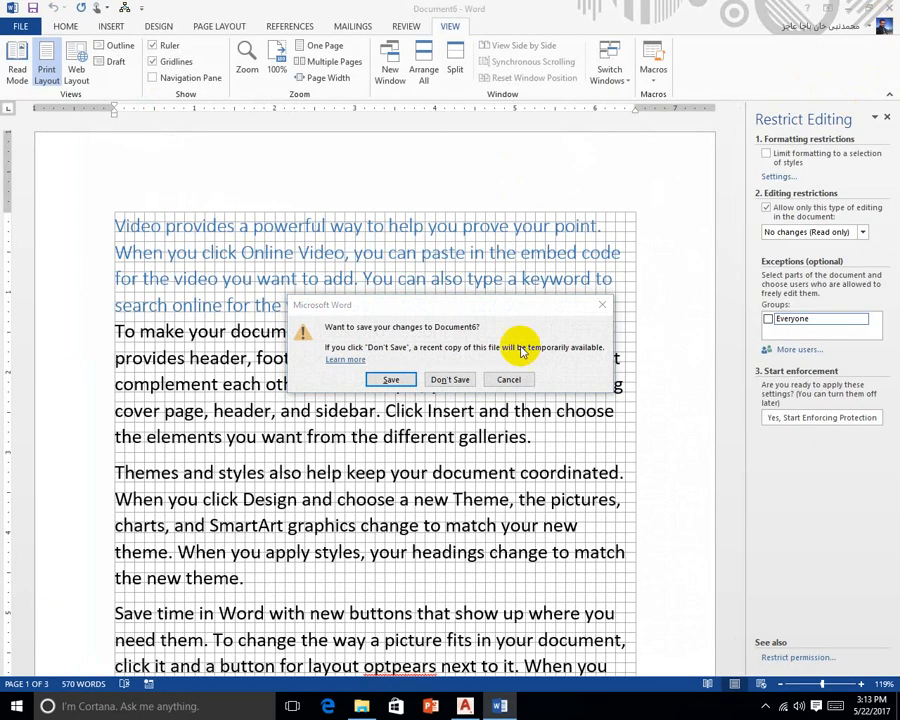
{"action": "left_click", "coordinate": [450, 379]}
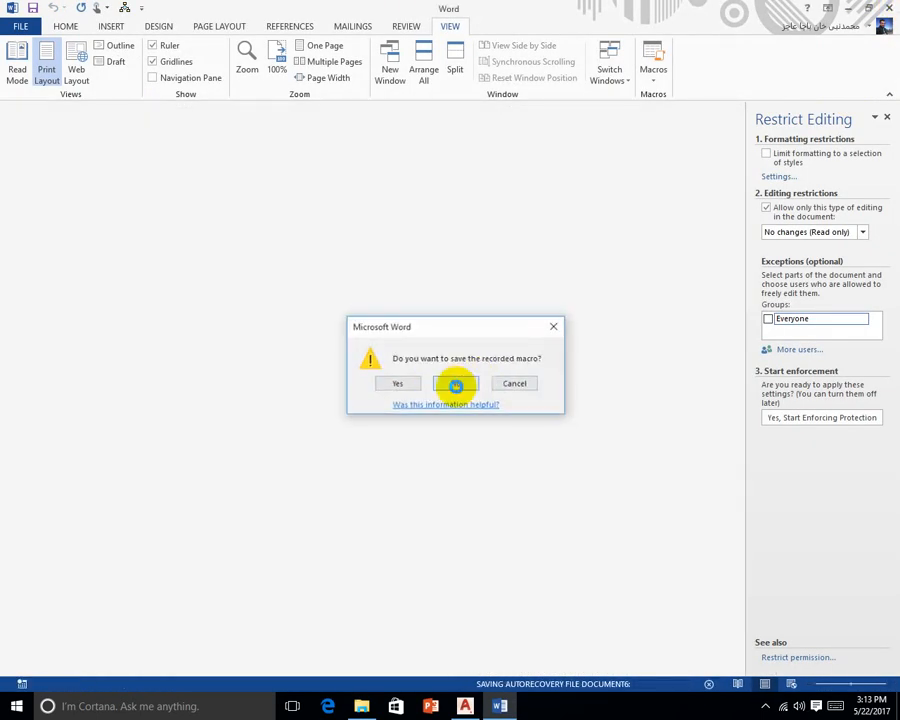
{"action": "left_click", "coordinate": [456, 382]}
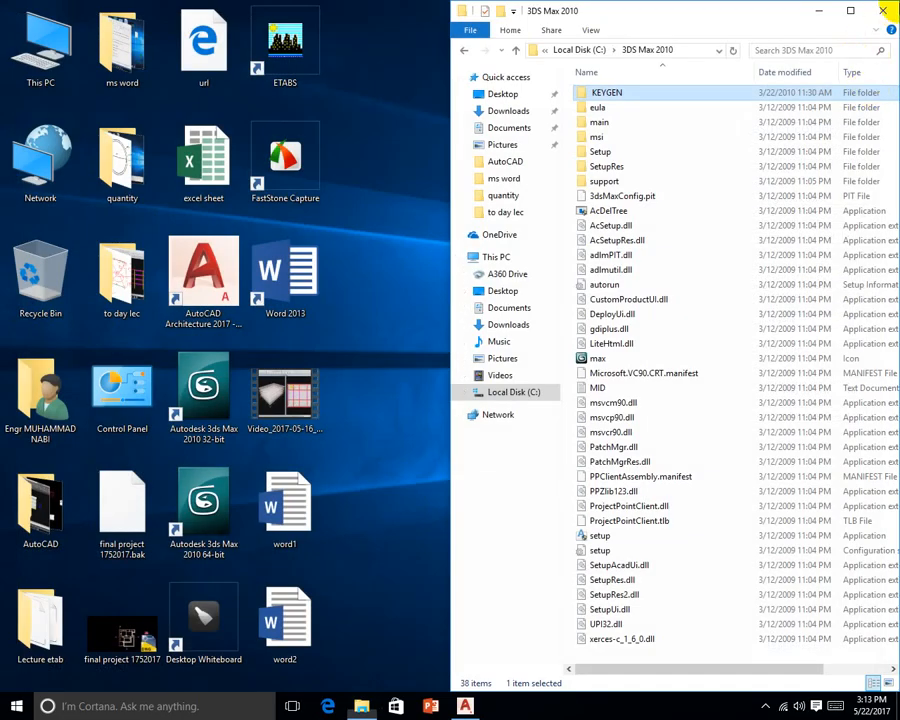
{"action": "left_click", "coordinate": [882, 10]}
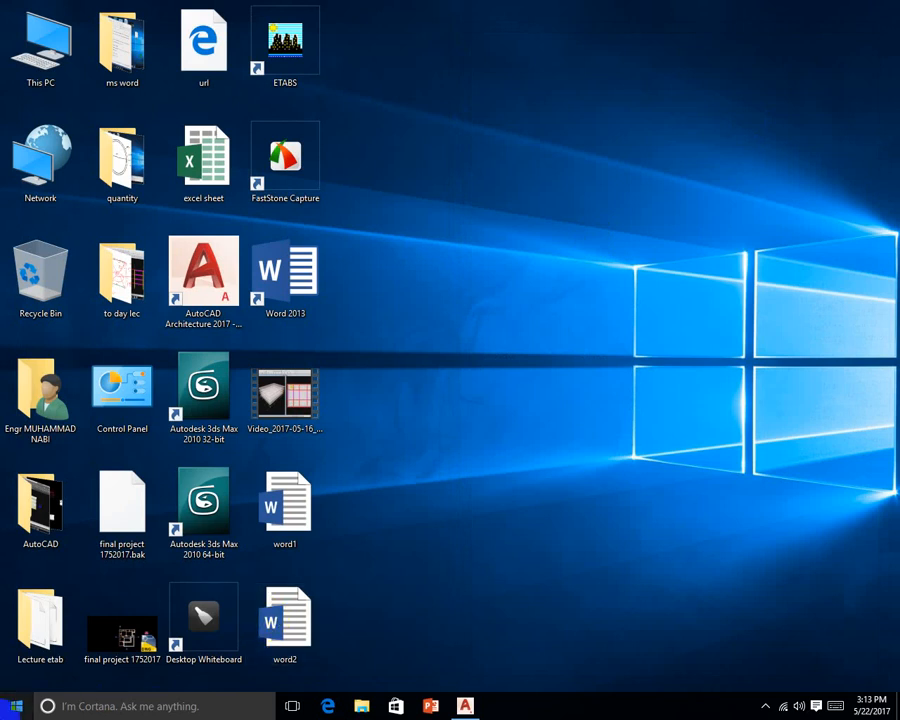
Relaunch Word 2013 on a blank document and run the recorded names macro
{"action": "double_click", "coordinate": [315, 284]}
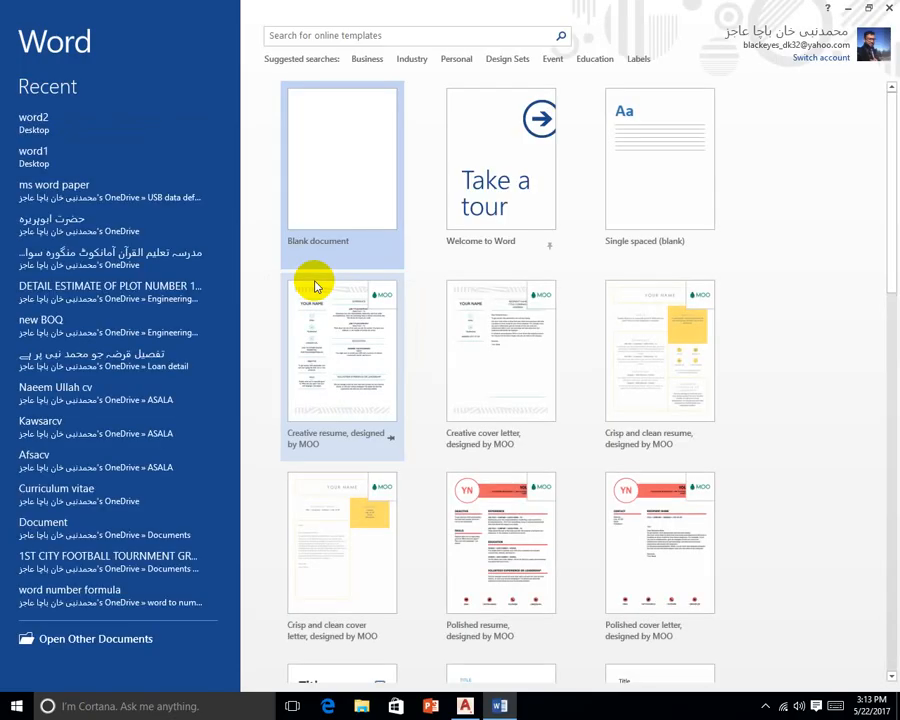
{"action": "left_click", "coordinate": [350, 187]}
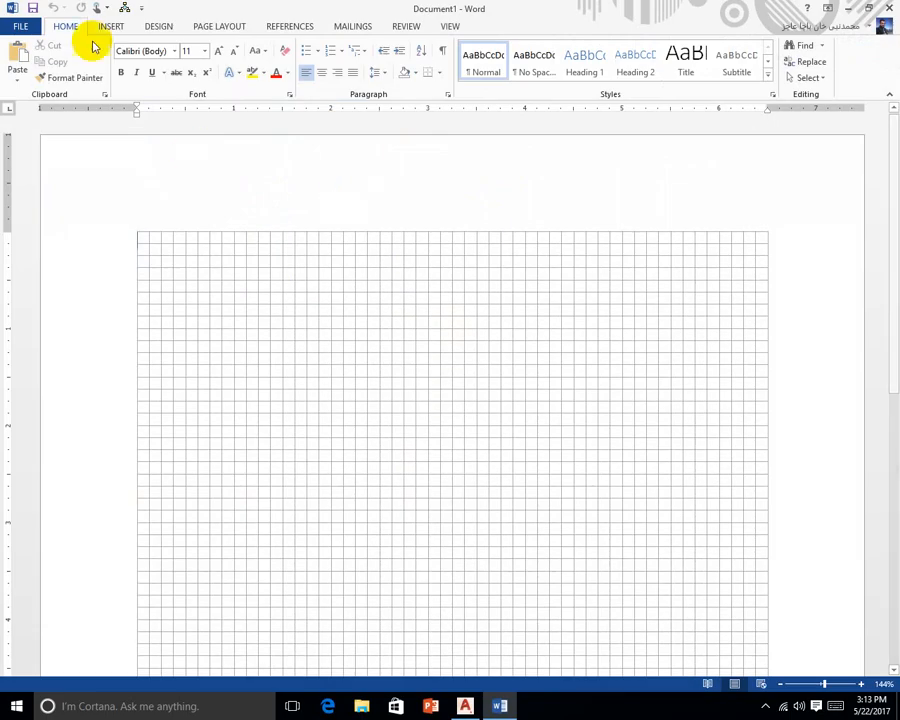
{"action": "left_click", "coordinate": [125, 9]}
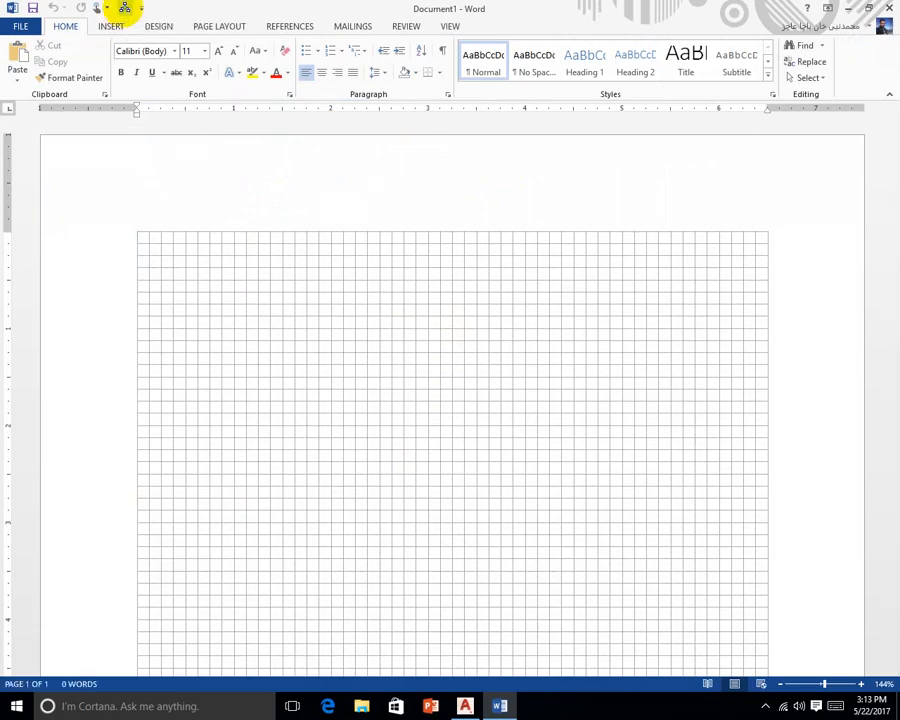
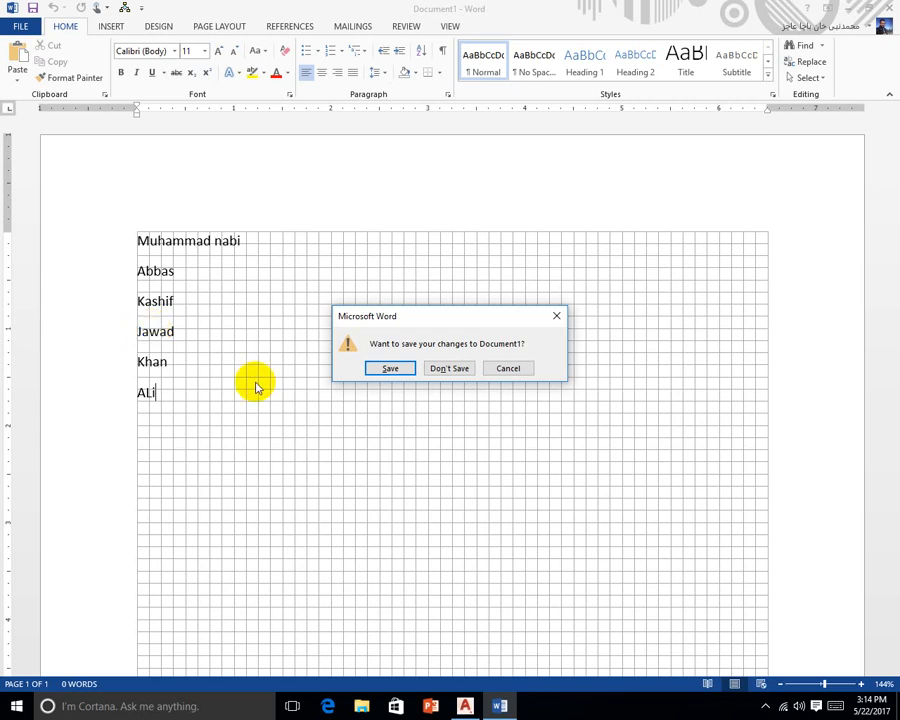
Keep the changes and save the names list to the Desktop
{"action": "left_click", "coordinate": [372, 367]}
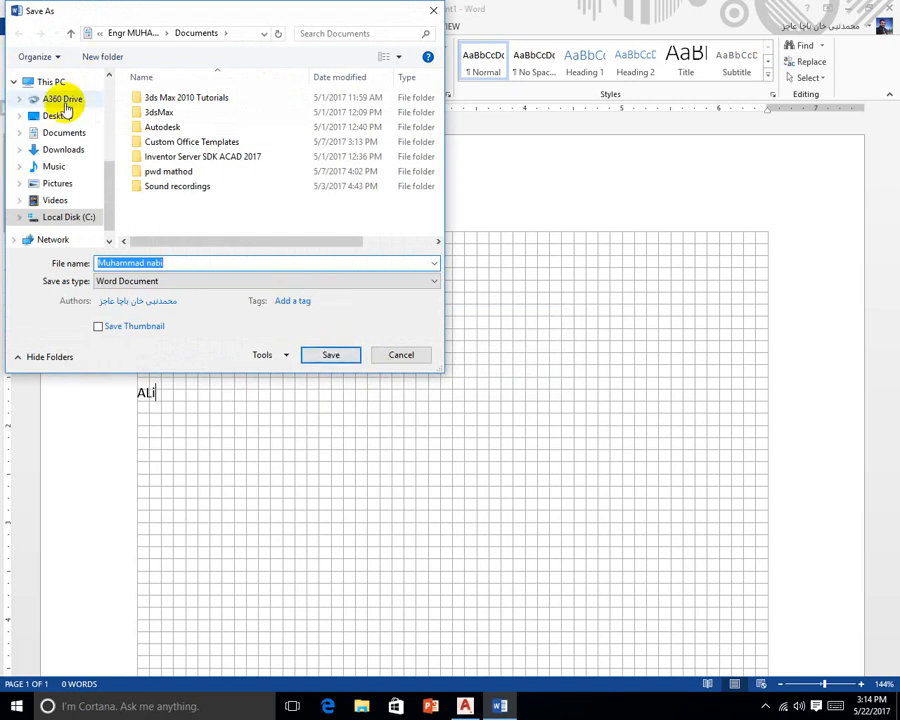
{"action": "left_click", "coordinate": [58, 115]}
{"action": "left_click", "coordinate": [330, 355]}
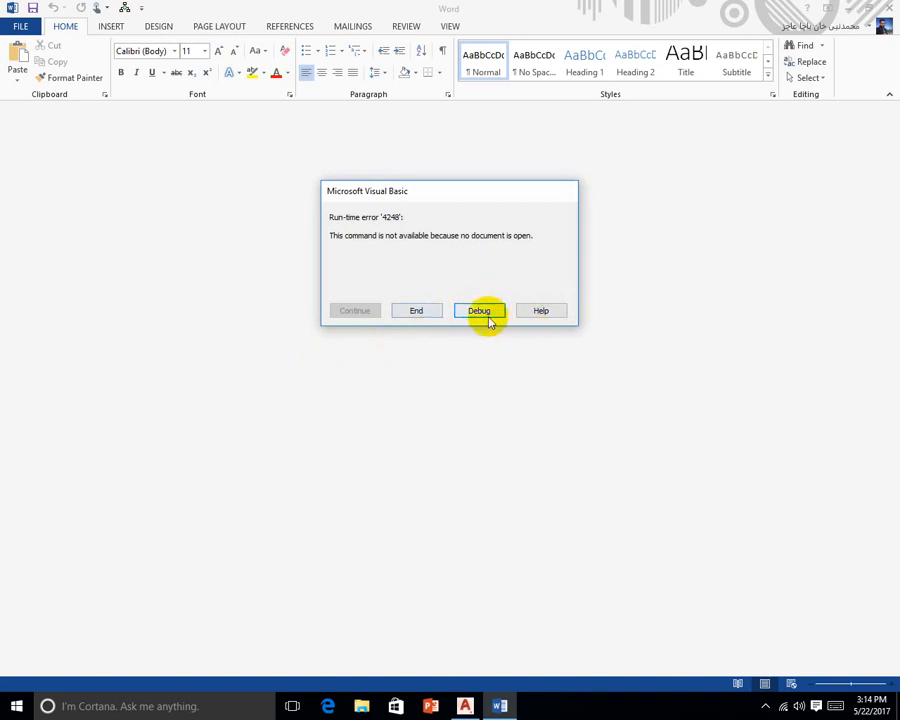
Dismiss the macro error by closing the VBA debugger and confirming the stop
{"action": "left_click", "coordinate": [480, 312]}
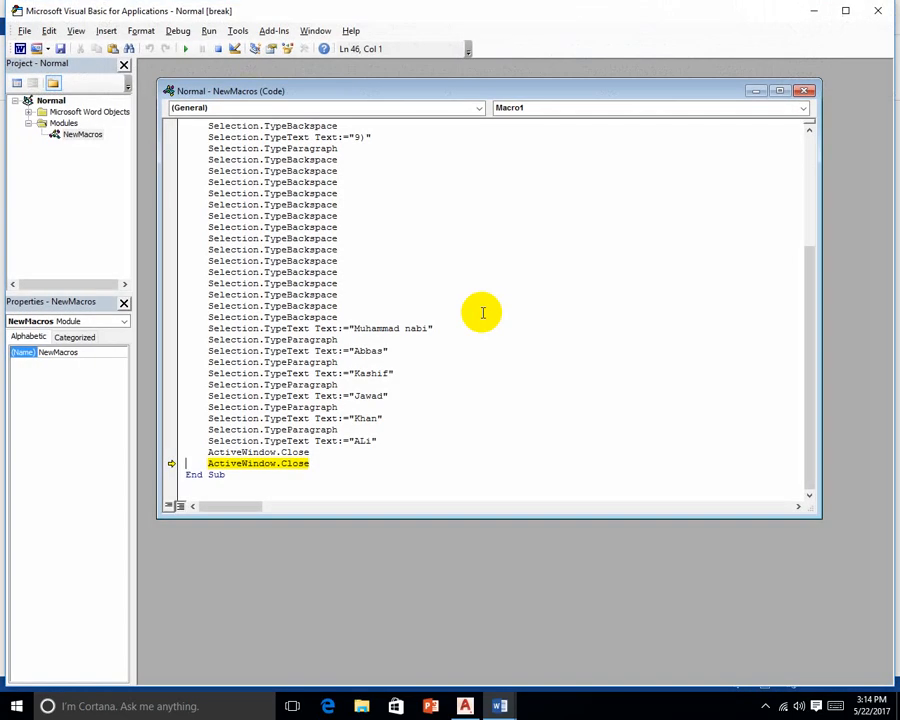
{"action": "left_click", "coordinate": [872, 16]}
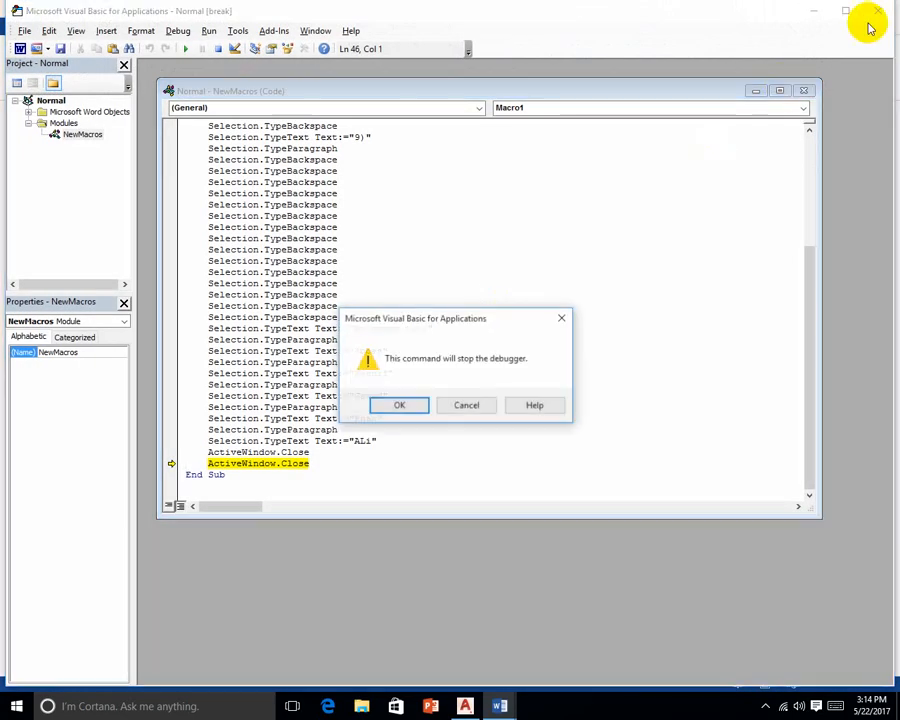
{"action": "left_click", "coordinate": [398, 408]}
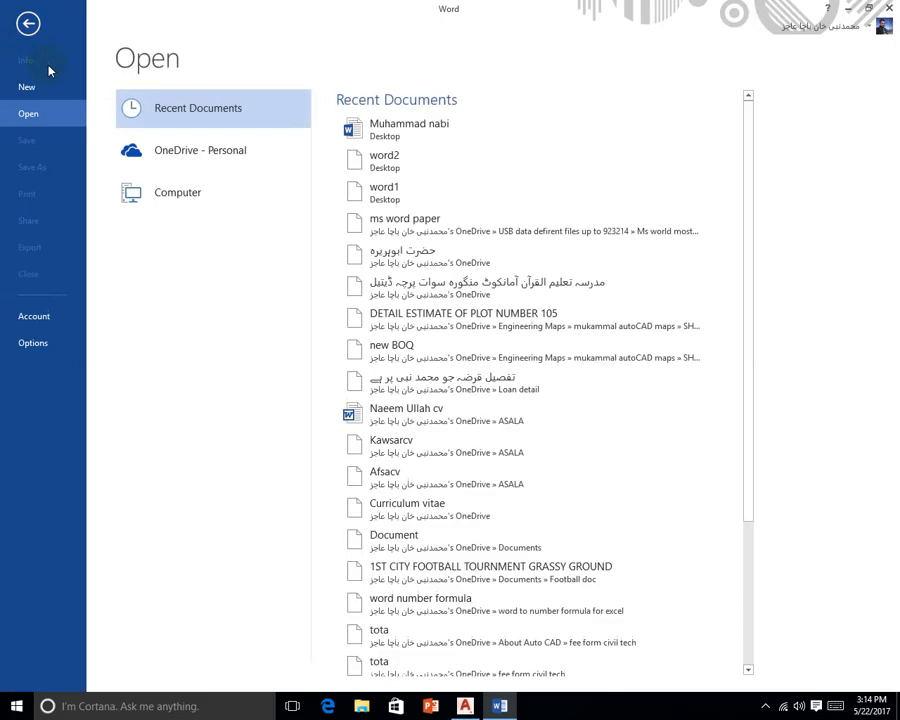
Start a blank document and change the AutoRecover interval from 10 to 1 minute
{"action": "left_click", "coordinate": [25, 76]}
{"action": "left_click", "coordinate": [210, 198]}
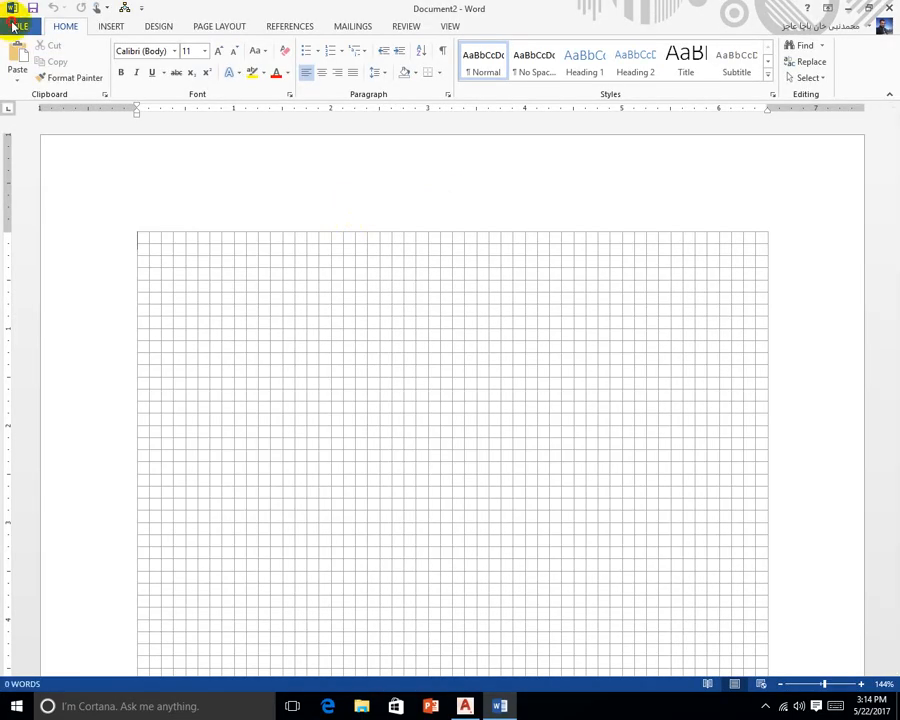
{"action": "left_click", "coordinate": [12, 24]}
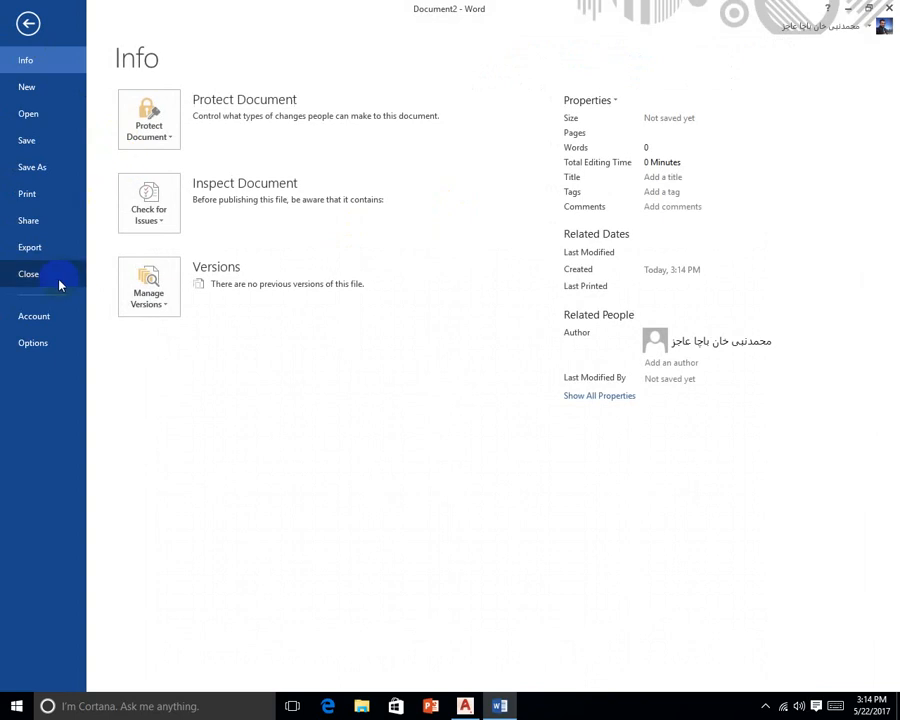
{"action": "left_click", "coordinate": [44, 343]}
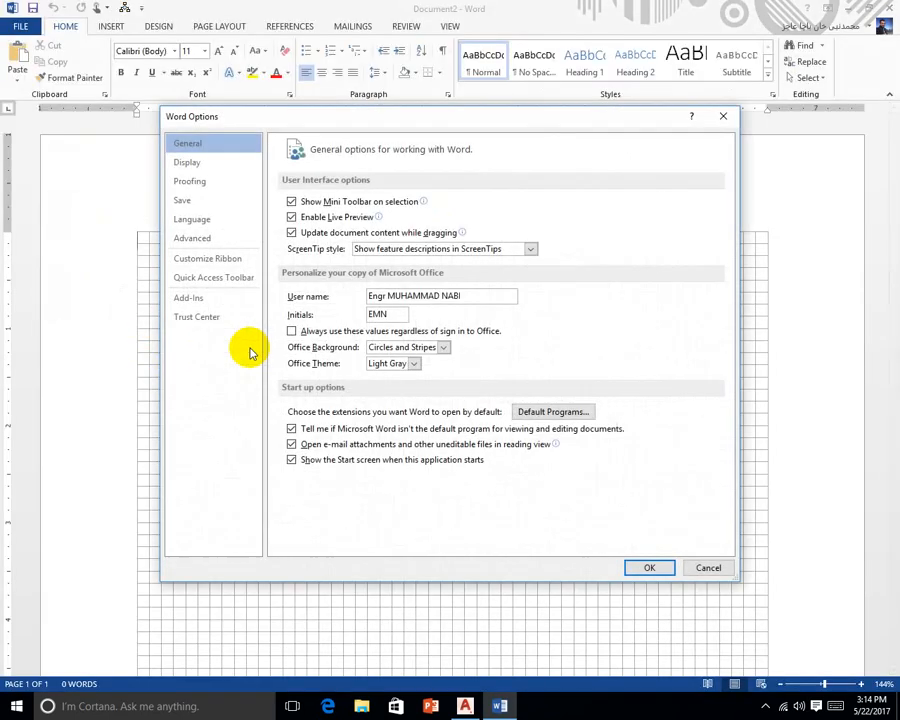
{"action": "left_click", "coordinate": [200, 211]}
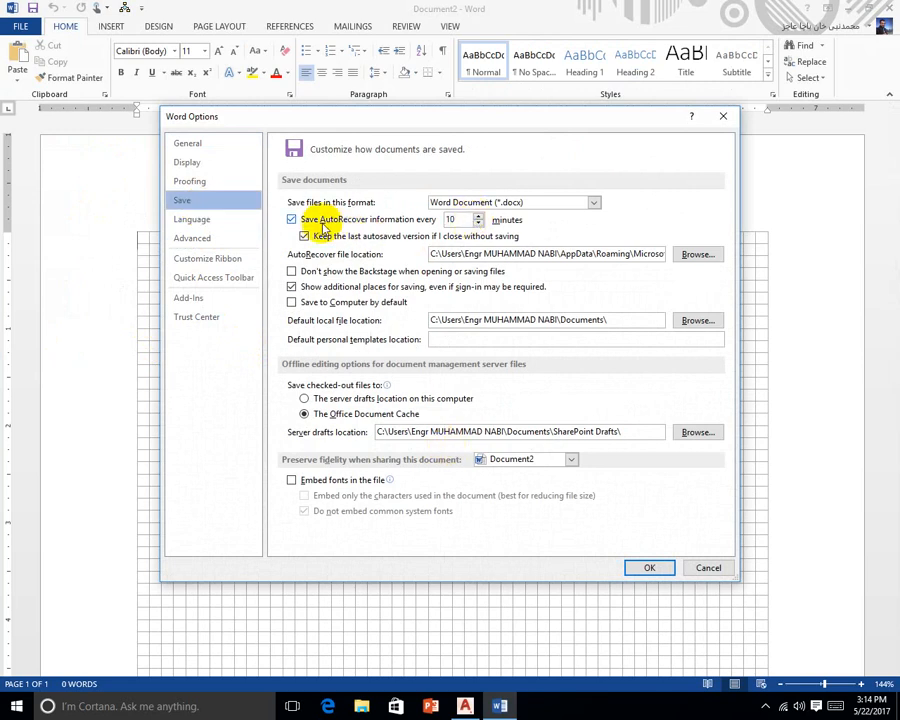
{"action": "left_click", "coordinate": [457, 220]}
{"action": "left_click_drag", "start_coordinate": [457, 220], "coordinate": [398, 228]}
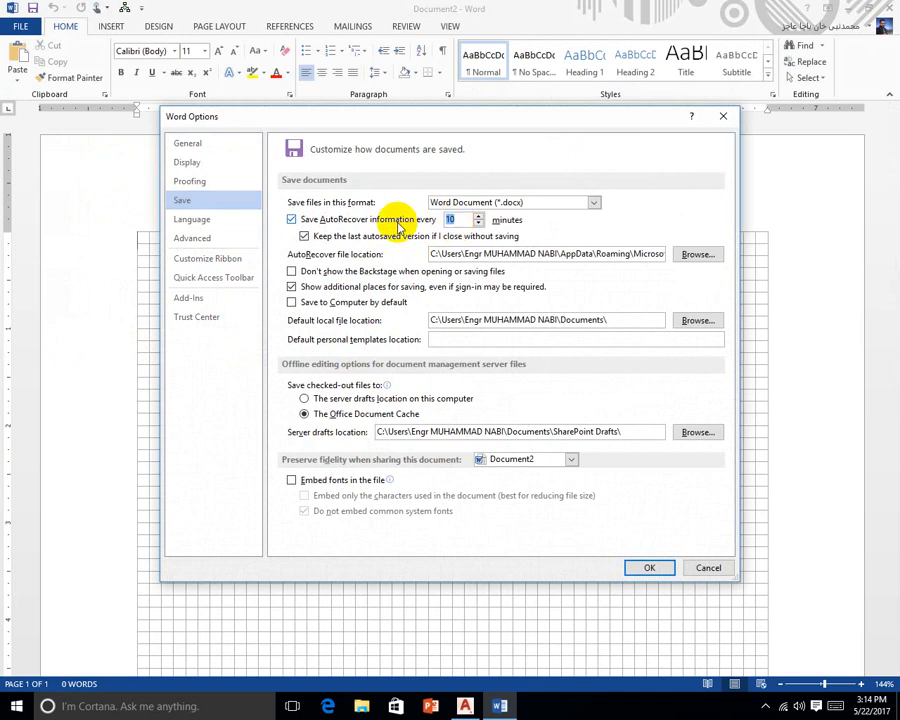
{"action": "type", "text": "1"}
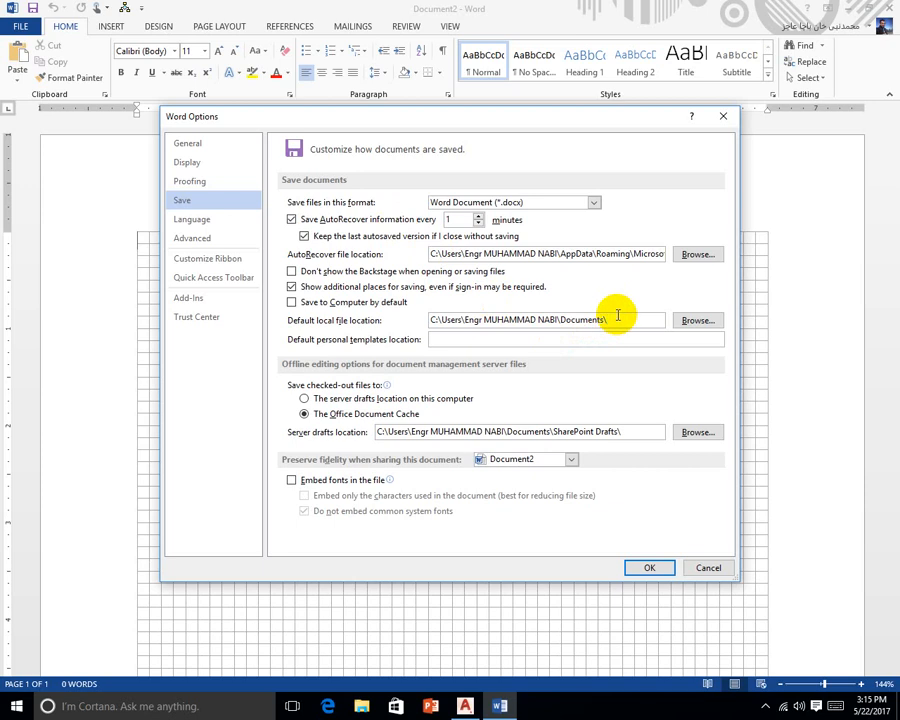
{"action": "left_click", "coordinate": [649, 567]}
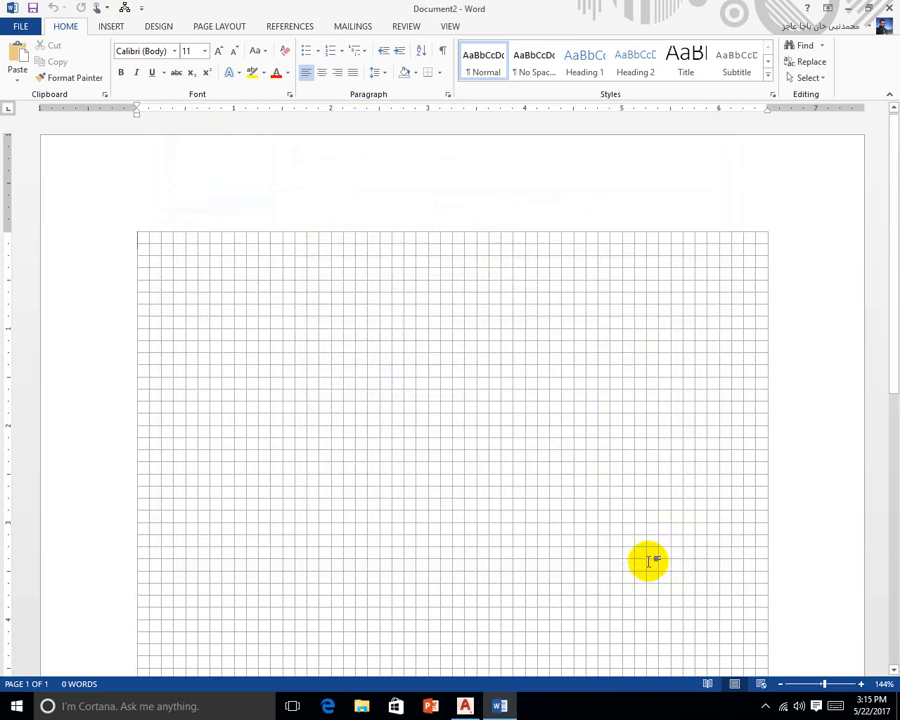
Open the unsaved names list from Manage Versions' recoverable unsaved documents
{"action": "left_click", "coordinate": [14, 25]}
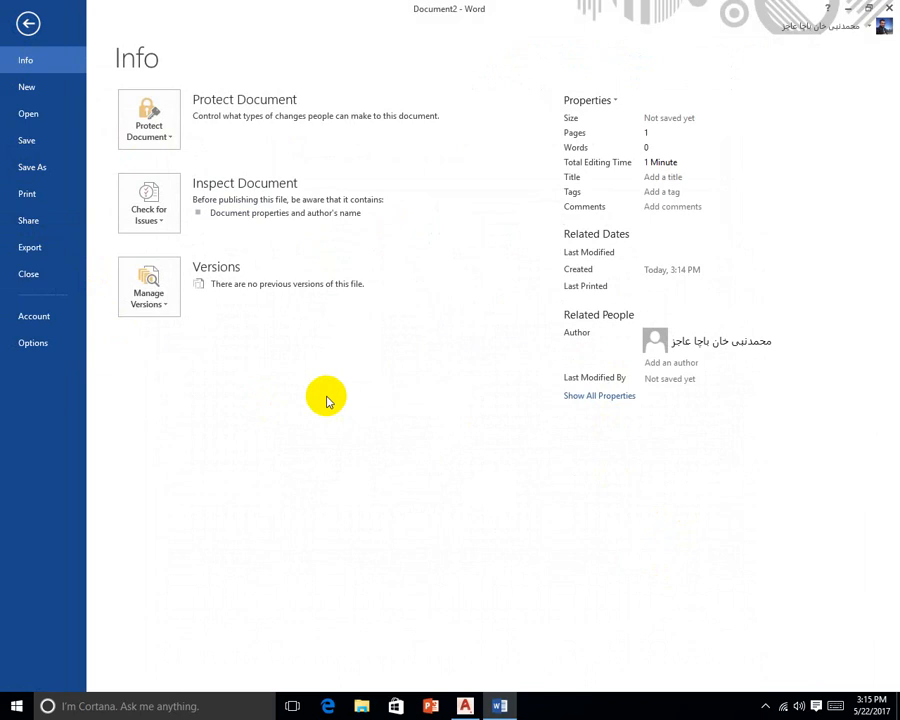
{"action": "left_click", "coordinate": [168, 306]}
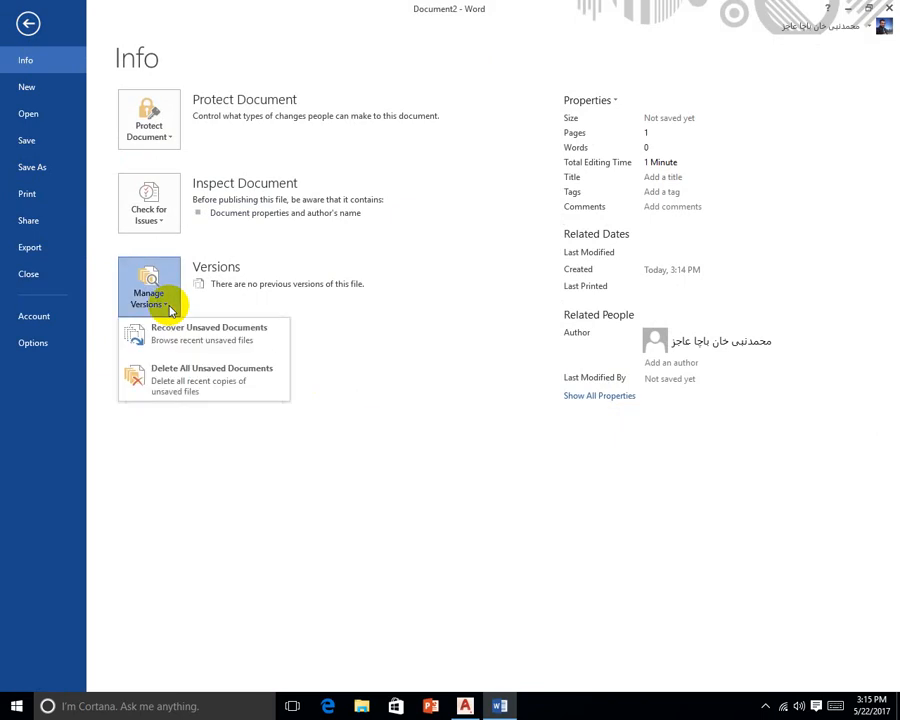
{"action": "key", "text": "Escape"}
{"action": "key", "text": "Escape"}
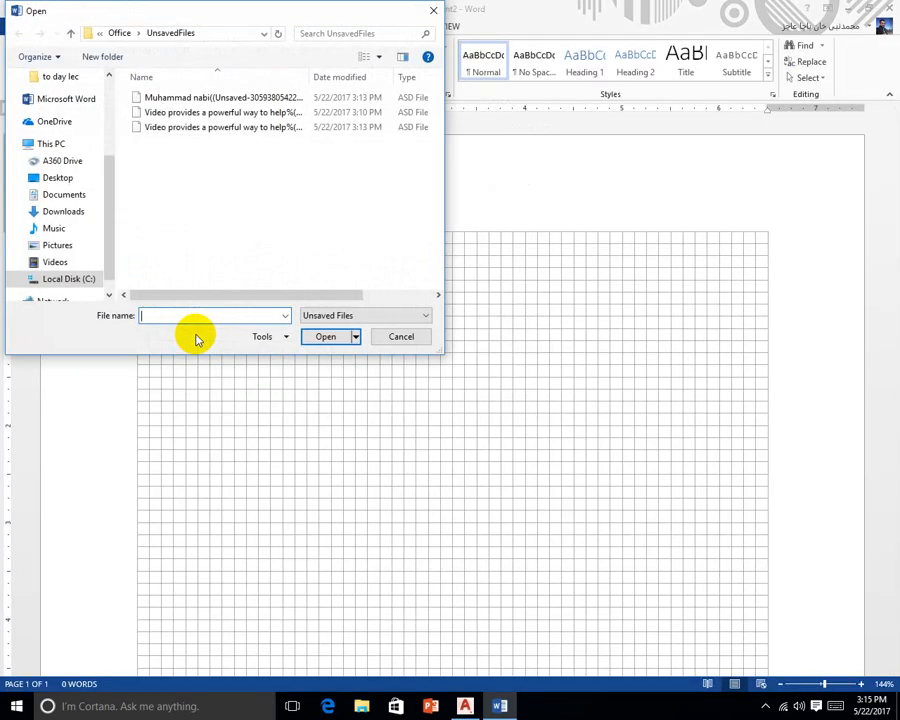
{"action": "left_click", "coordinate": [236, 111]}
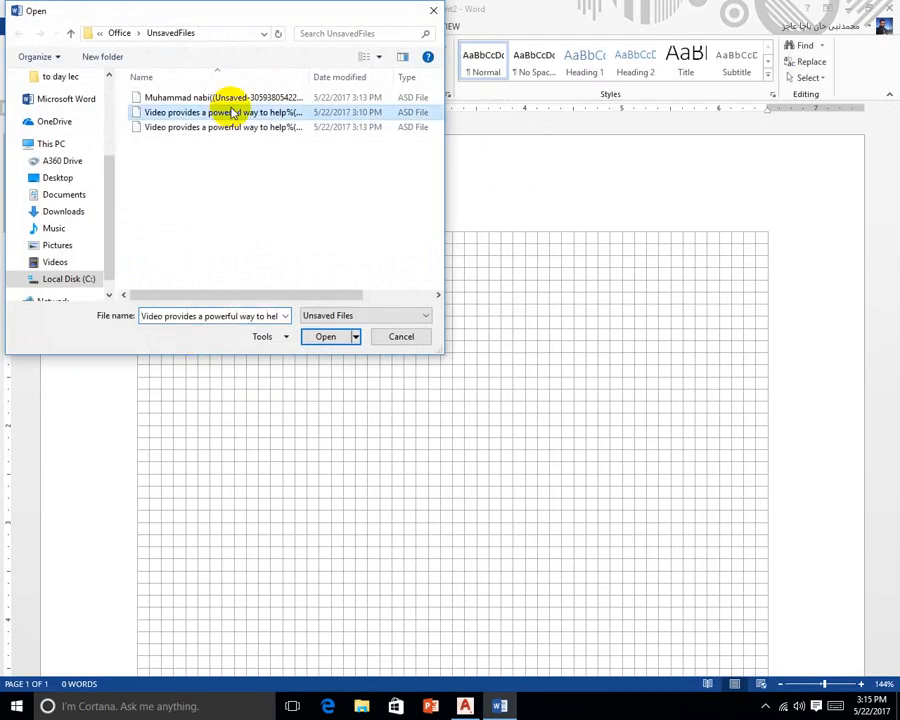
{"action": "left_click", "coordinate": [234, 97]}
{"action": "left_click", "coordinate": [242, 111]}
{"action": "double_click", "coordinate": [242, 97]}
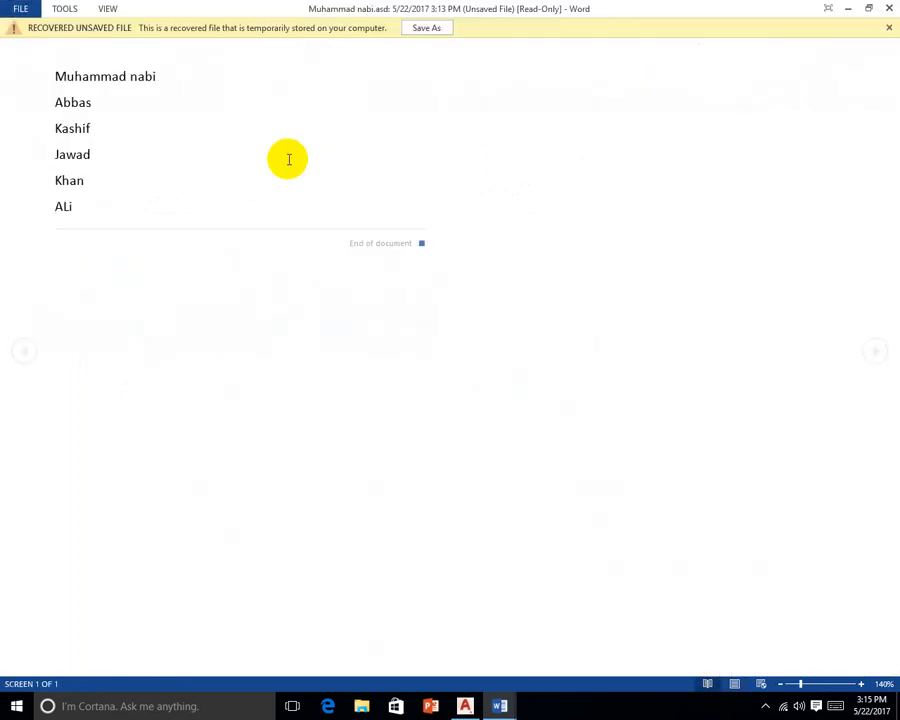
Save the recovered document as 'yh'
{"action": "left_click", "coordinate": [412, 29]}
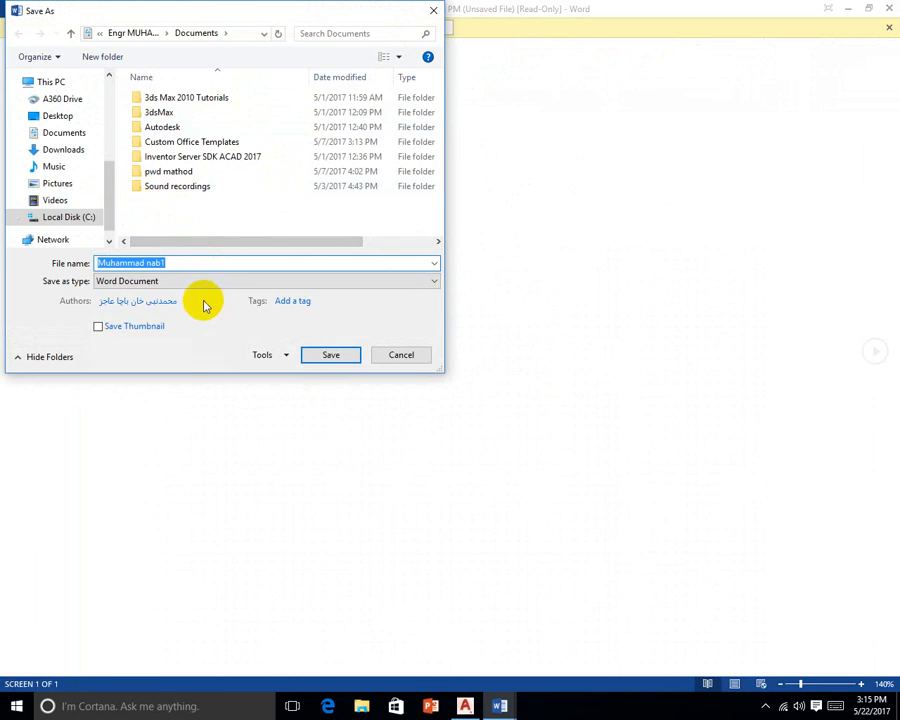
{"action": "type", "text": "yh"}
{"action": "key", "text": "Return"}
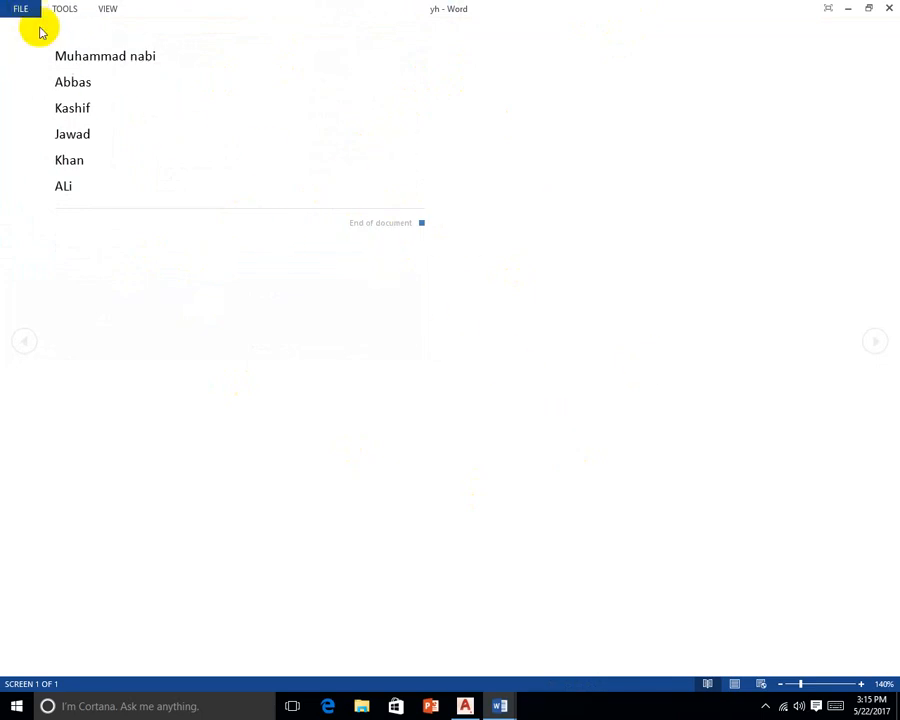
Close yh and reopen it from the recent documents list
{"action": "left_click", "coordinate": [890, 8]}
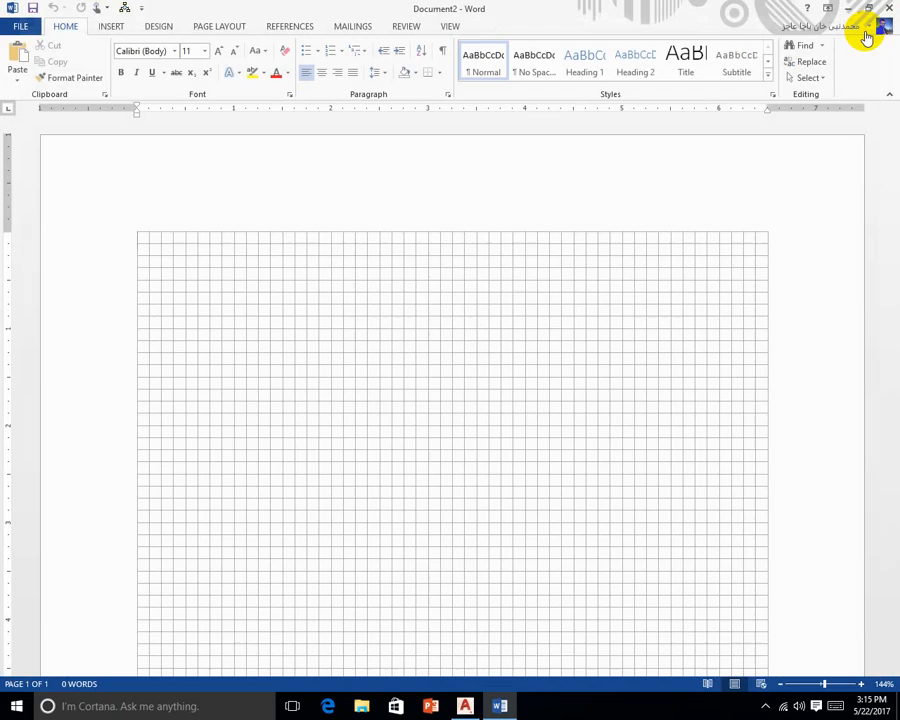
{"action": "left_click", "coordinate": [14, 26]}
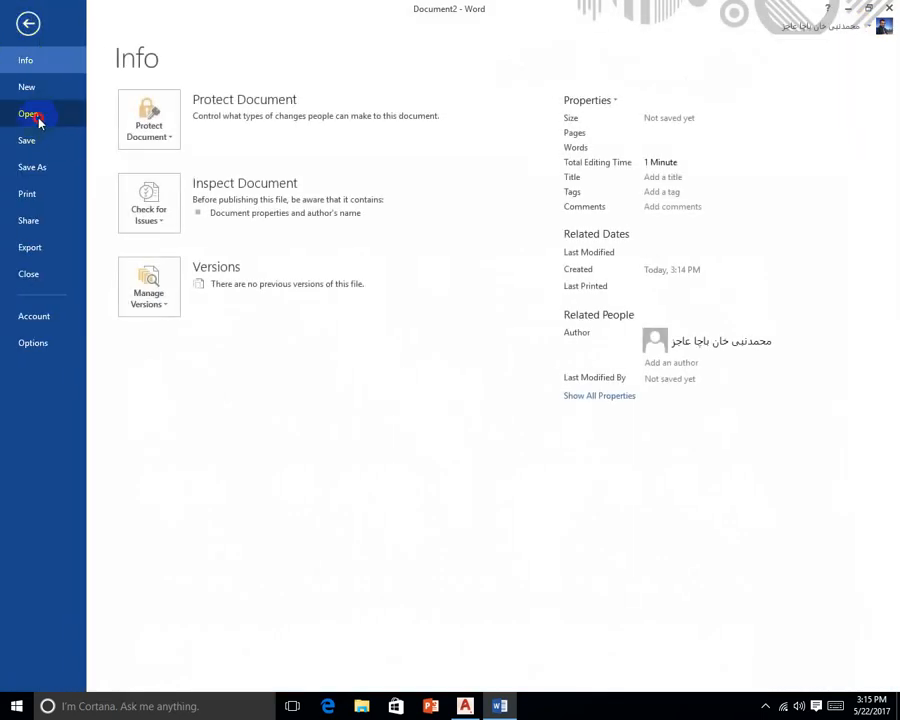
{"action": "left_click", "coordinate": [32, 116]}
{"action": "left_click", "coordinate": [408, 128]}
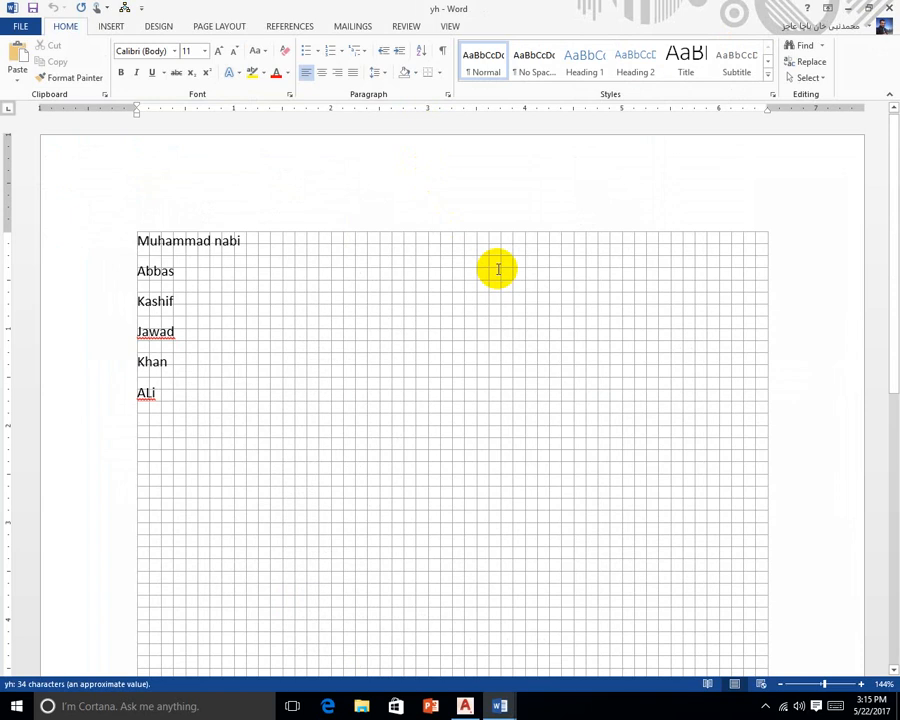
{"action": "left_click", "coordinate": [20, 28]}
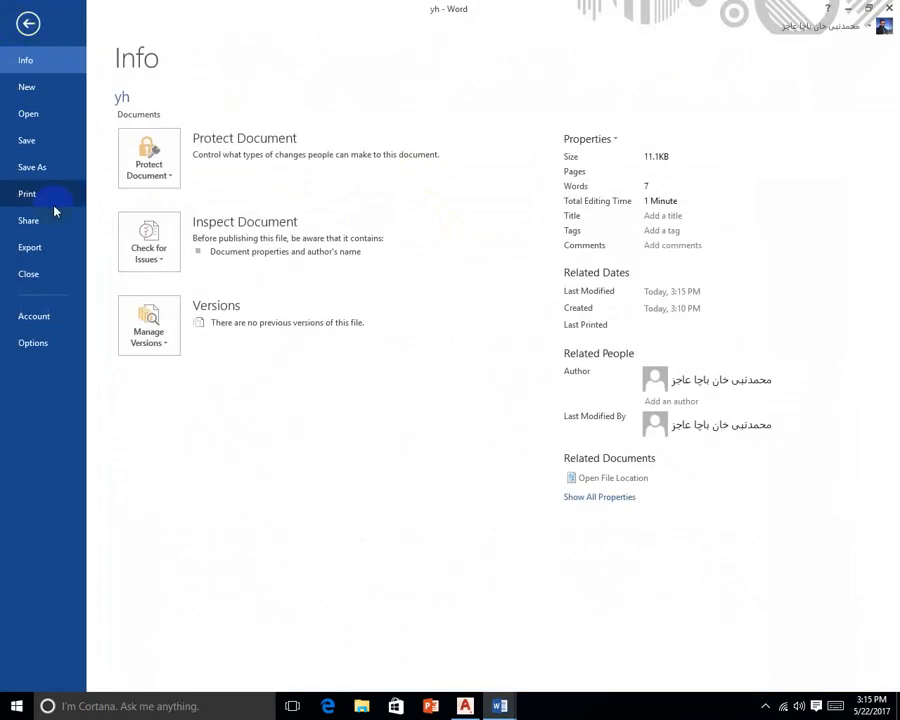
Browse the Quick Access Toolbar, Ribbon, Advanced, General, Display and Proofing option pages
{"action": "left_click", "coordinate": [46, 344]}
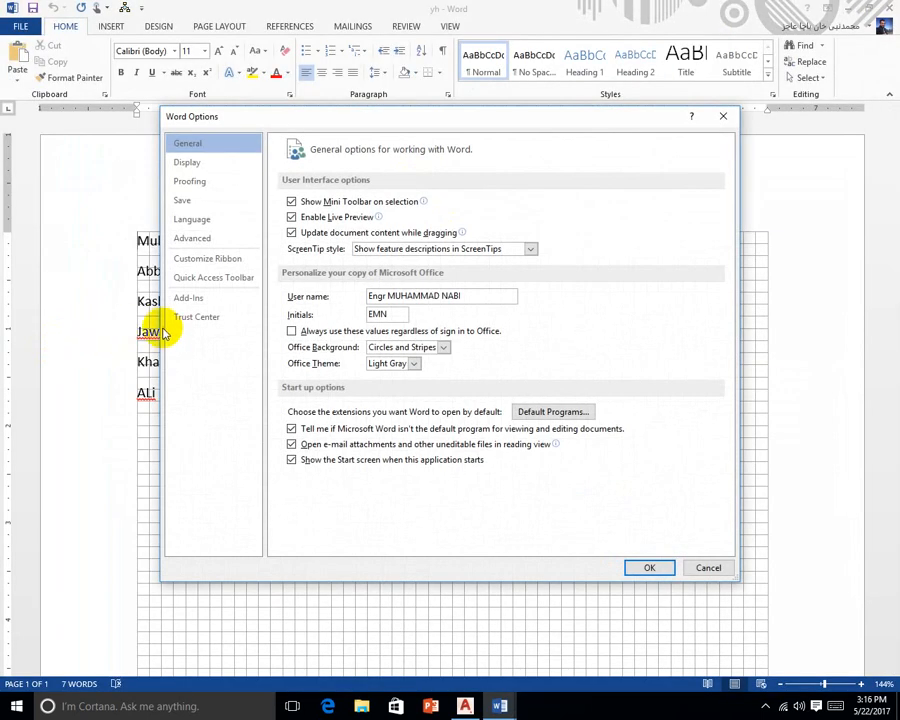
{"action": "left_click", "coordinate": [206, 279]}
{"action": "left_click", "coordinate": [220, 260]}
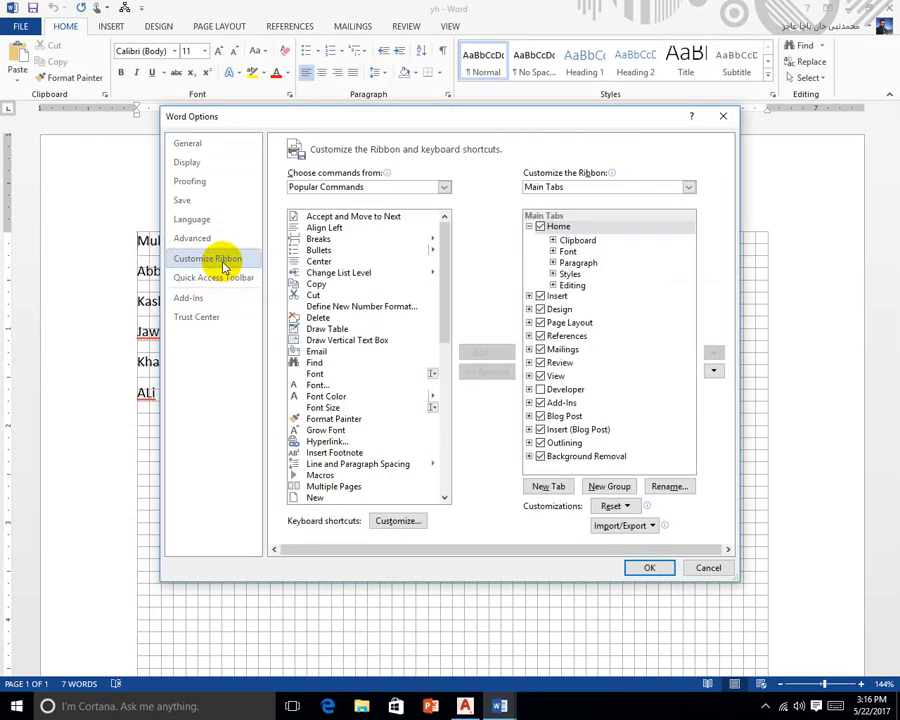
{"action": "left_click", "coordinate": [224, 243]}
{"action": "scroll", "coordinate": [350, 380], "scroll_direction": "down", "scroll_amount": 10}
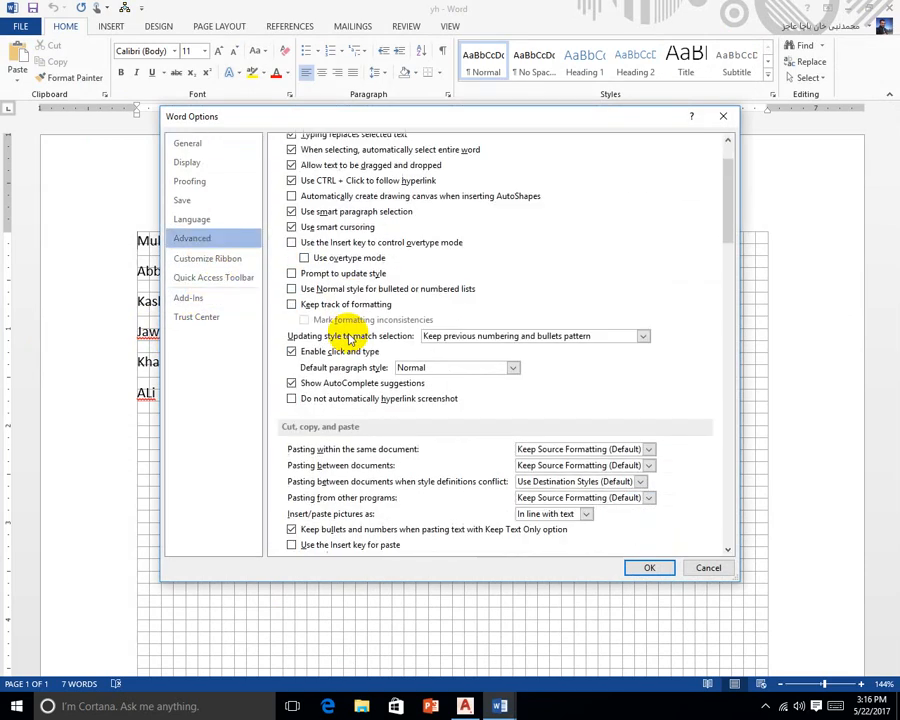
{"action": "scroll", "coordinate": [350, 340], "scroll_direction": "down", "scroll_amount": 15}
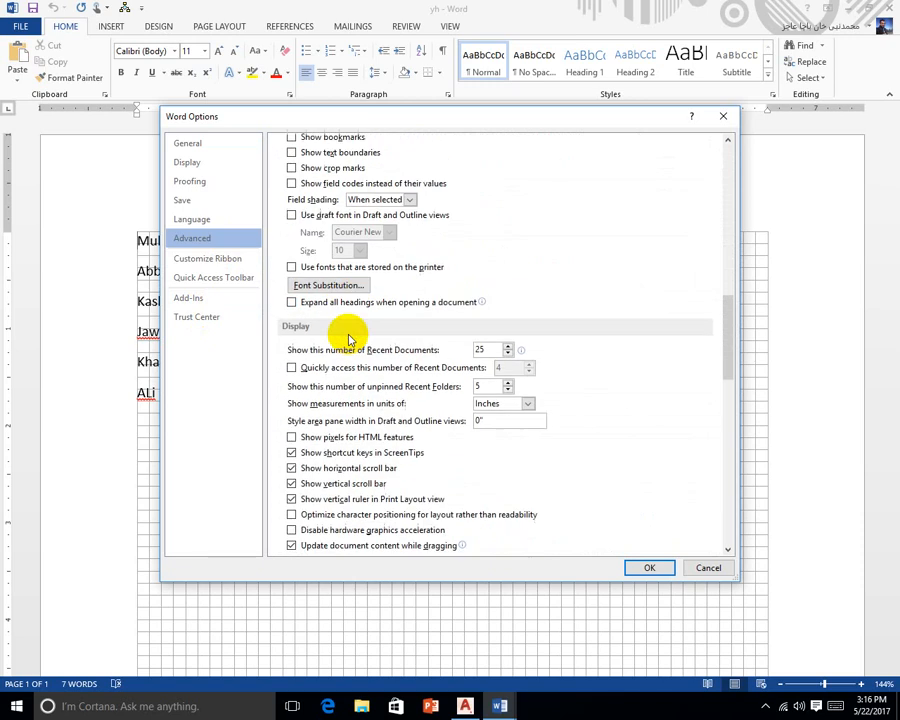
{"action": "scroll", "coordinate": [349, 340], "scroll_direction": "down", "scroll_amount": 3}
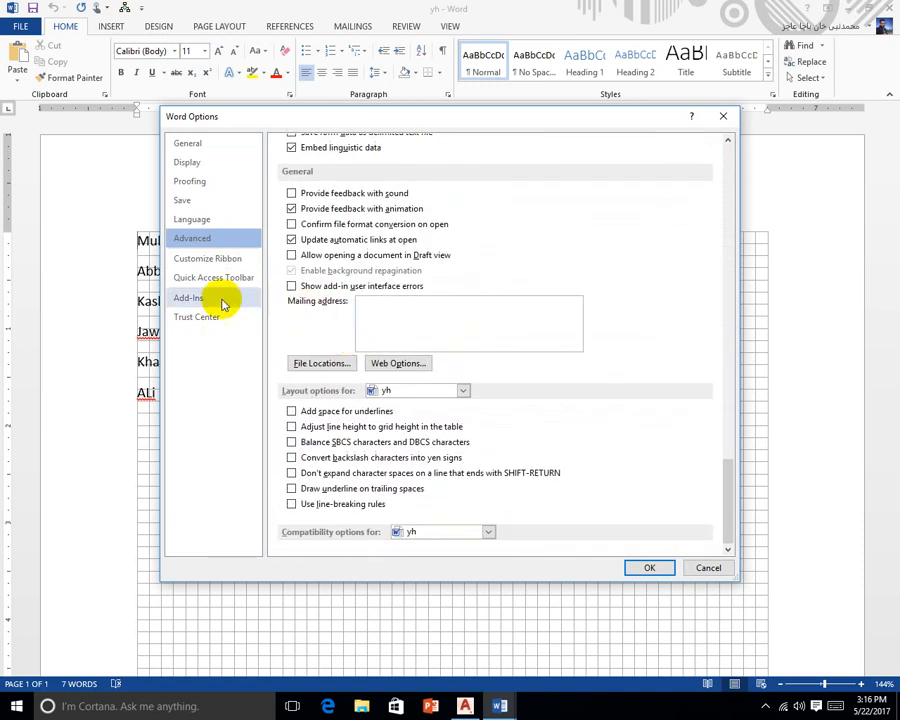
{"action": "left_click", "coordinate": [188, 144]}
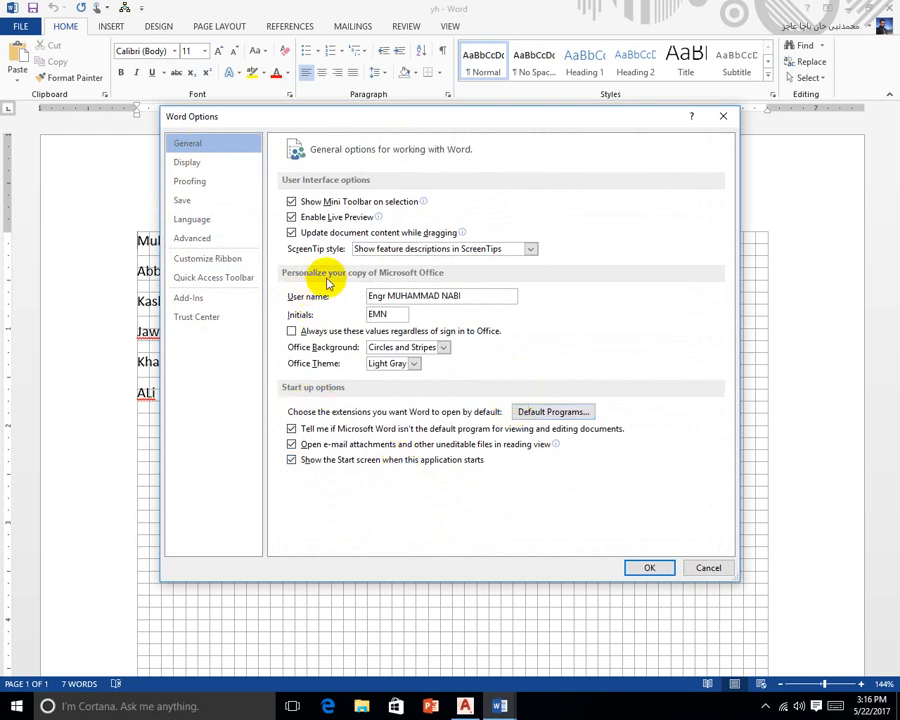
{"action": "left_click", "coordinate": [201, 170]}
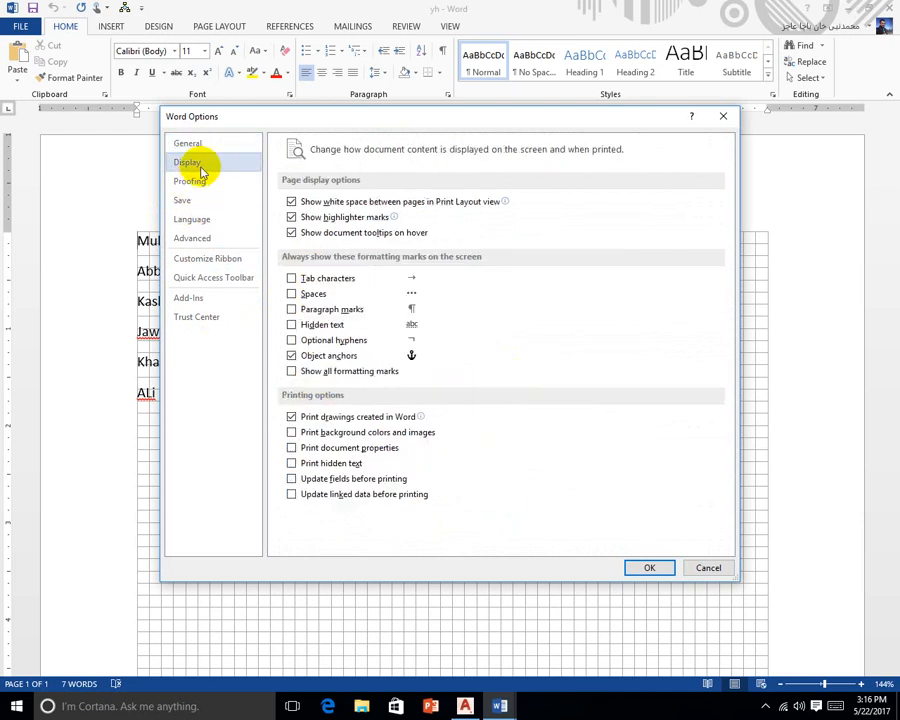
{"action": "left_click", "coordinate": [203, 181]}
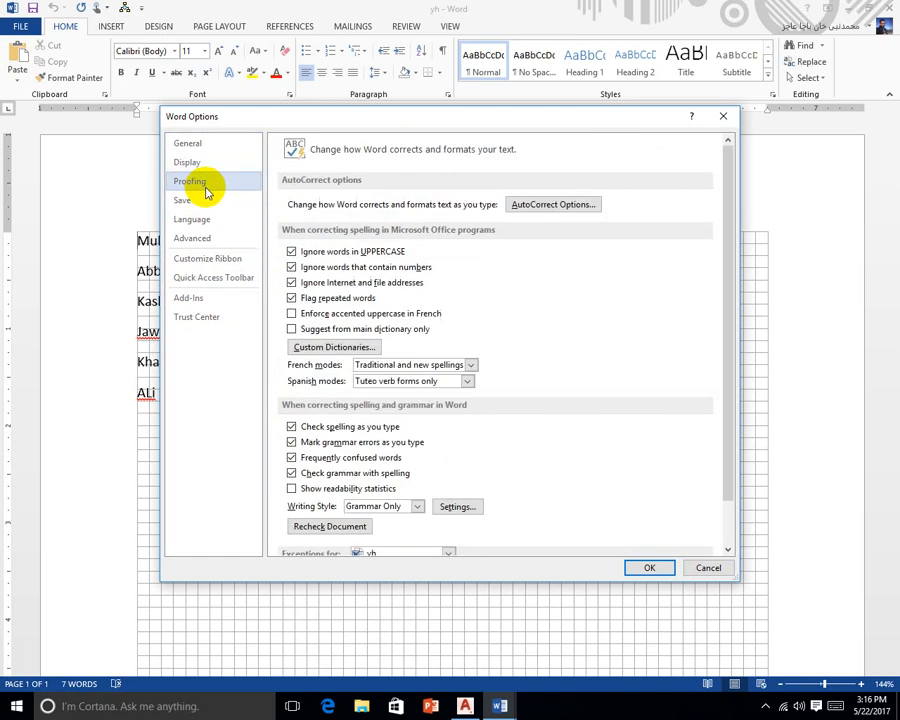
Look at the AutoCorrect settings, then cancel out of Word Options unchanged
{"action": "left_click", "coordinate": [563, 210]}
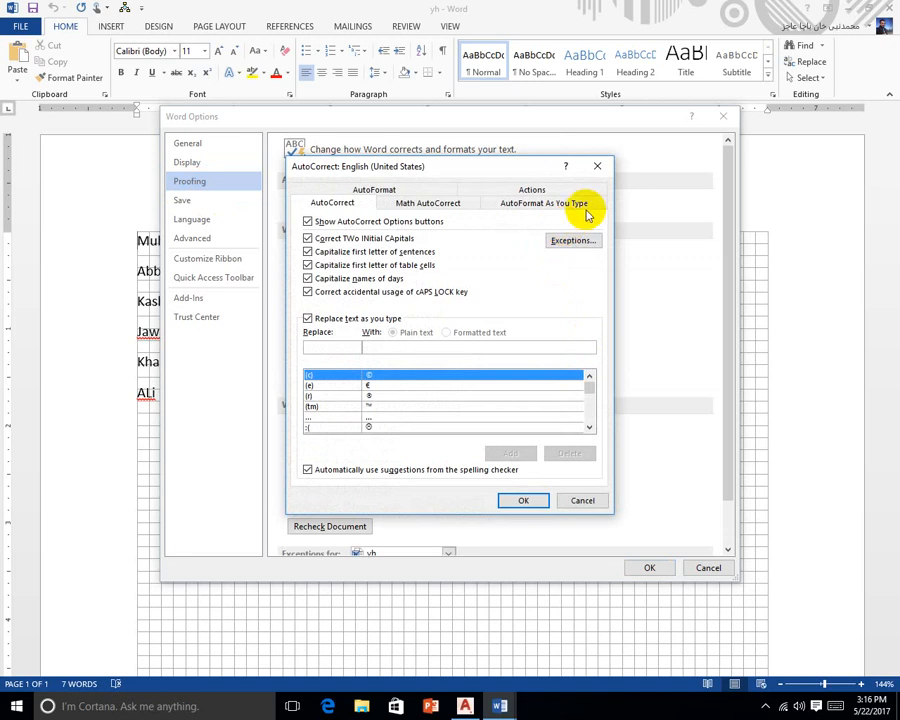
{"action": "left_click", "coordinate": [597, 166]}
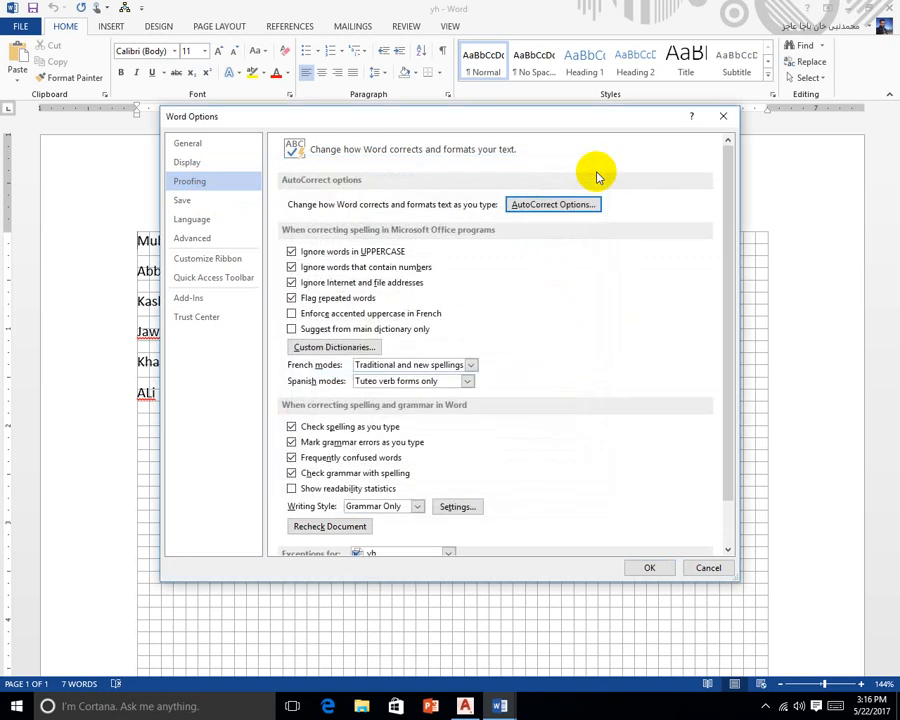
{"action": "left_click", "coordinate": [563, 210]}
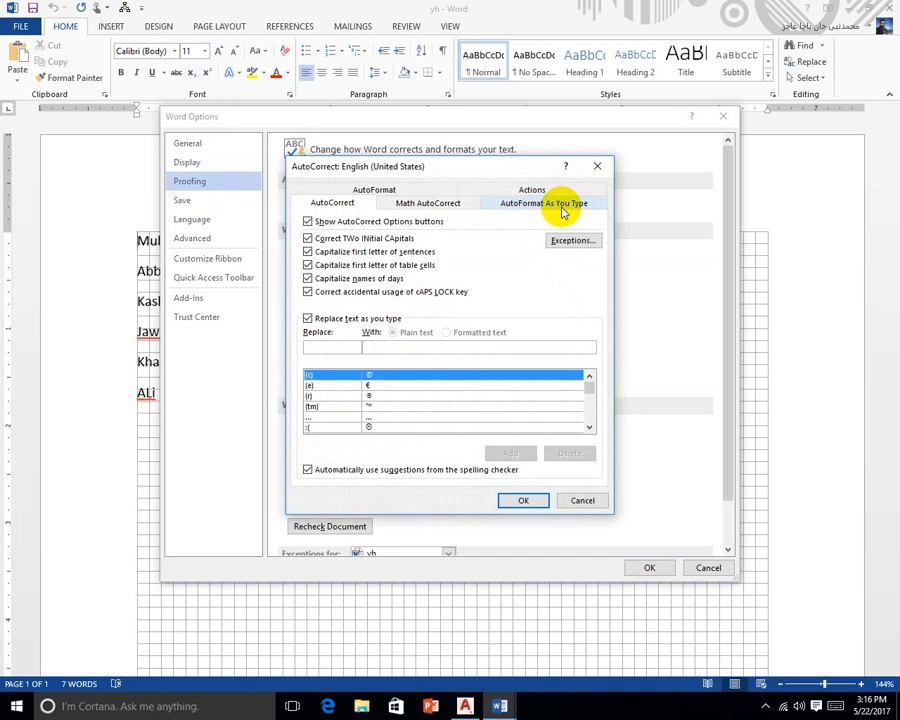
{"action": "left_click", "coordinate": [581, 502]}
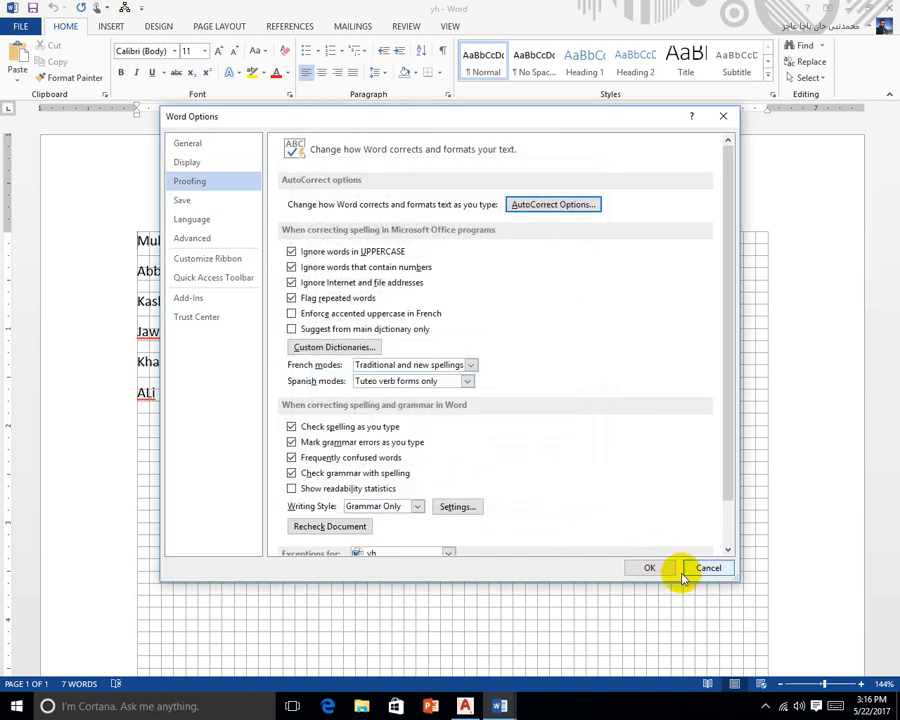
{"action": "left_click", "coordinate": [686, 570]}
On a new line below Ali, type 'desplay' so AutoCorrect turns it into Display
{"action": "key", "text": "Return"}
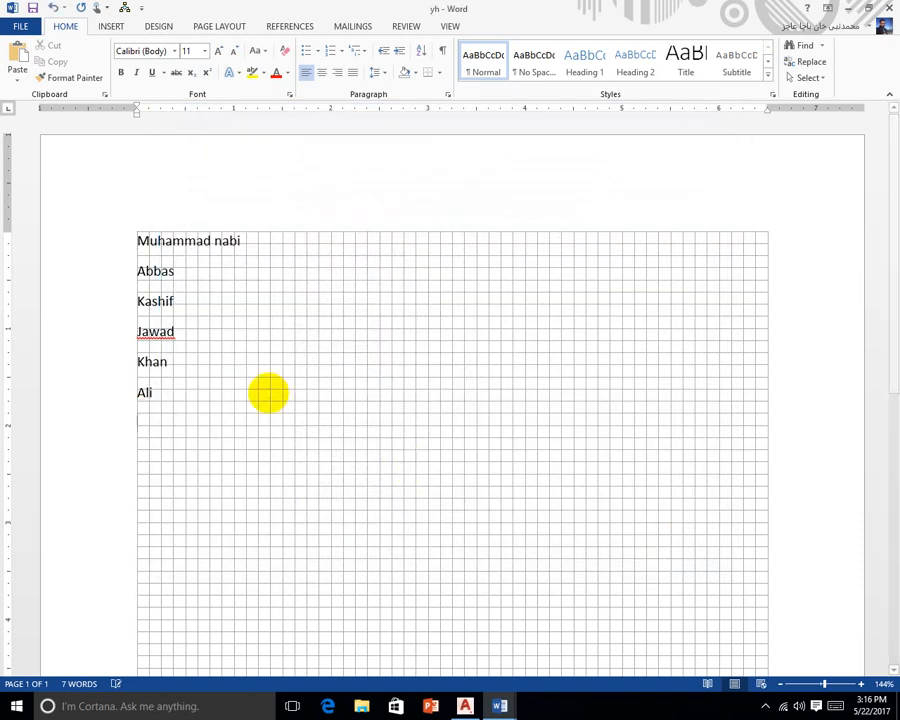
{"action": "type", "text": "ses"}
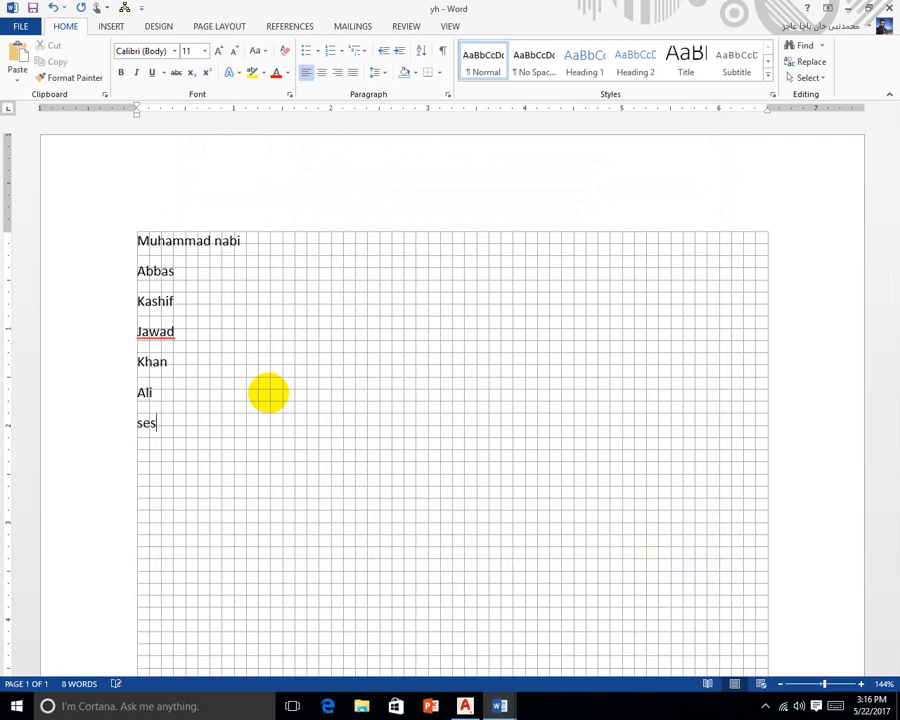
{"action": "type", "text": "pl"}
{"action": "key", "text": "BackSpace"}
{"action": "key", "text": "BackSpace"}
{"action": "key", "text": "BackSpace"}
{"action": "key", "text": "BackSpace"}
{"action": "key", "text": "BackSpace"}
{"action": "key", "text": "BackSpace"}
{"action": "type", "text": "desplay"}
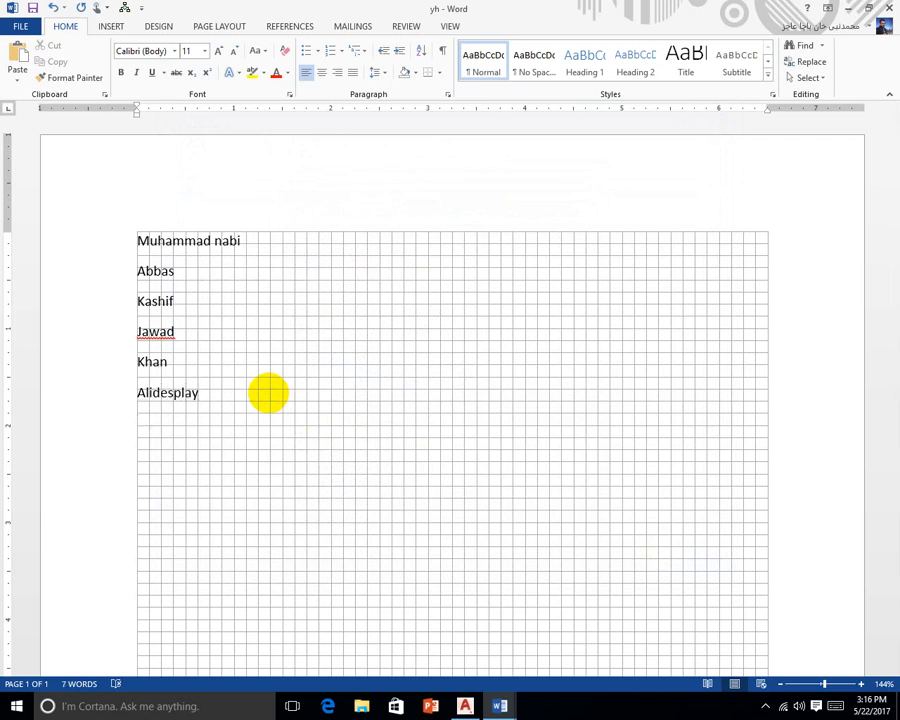
{"action": "key", "text": "BackSpace"}
{"action": "key", "text": "BackSpace"}
{"action": "key", "text": "BackSpace"}
{"action": "key", "text": "BackSpace"}
{"action": "key", "text": "BackSpace"}
{"action": "key", "text": "BackSpace"}
{"action": "key", "text": "BackSpace"}
{"action": "key", "text": "BackSpace"}
{"action": "key", "text": "BackSpace"}
{"action": "key", "text": "BackSpace"}
{"action": "key", "text": "BackSpace"}
{"action": "type", "text": "des"}
{"action": "type", "text": "play"}
{"action": "key", "text": "Return"}
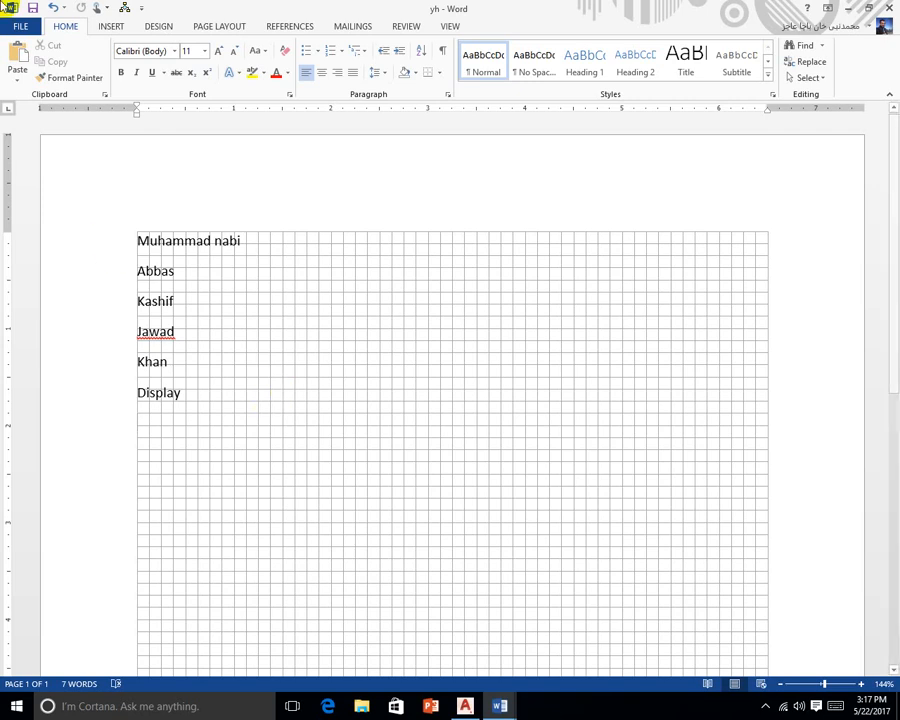
{"action": "left_click", "coordinate": [18, 24]}
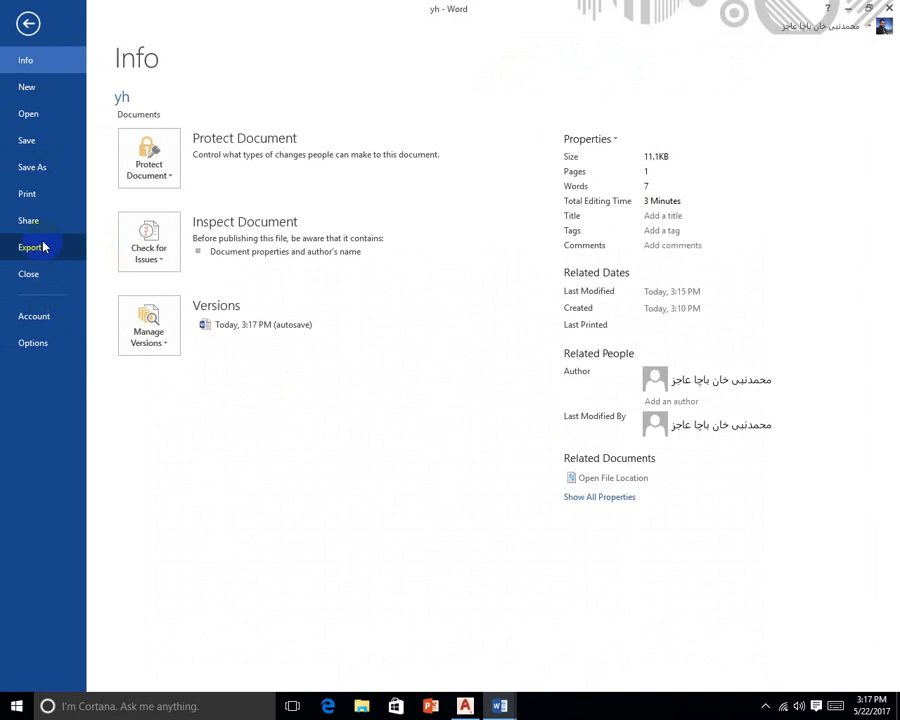
Open the AutoCorrect Options dialog from Word Options' Proofing page
{"action": "left_click", "coordinate": [37, 345]}
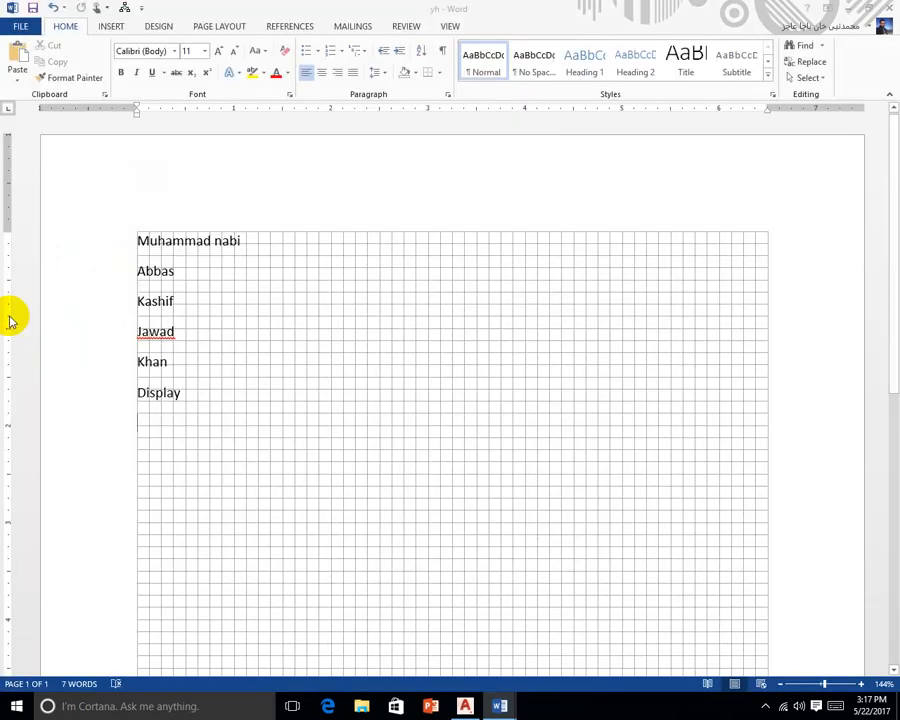
{"action": "left_click", "coordinate": [192, 184]}
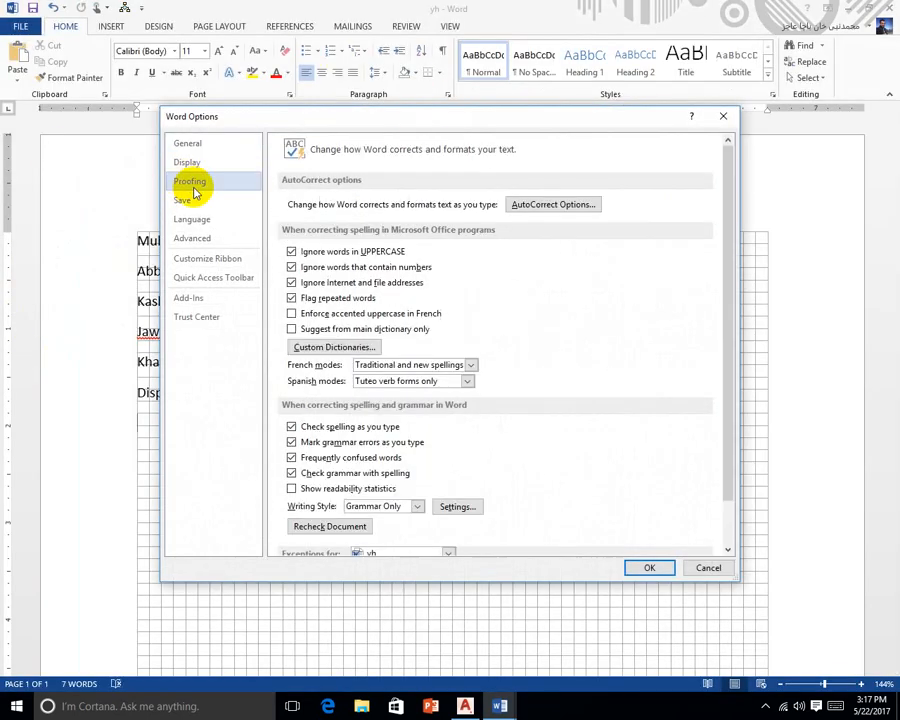
{"action": "left_click", "coordinate": [535, 207]}
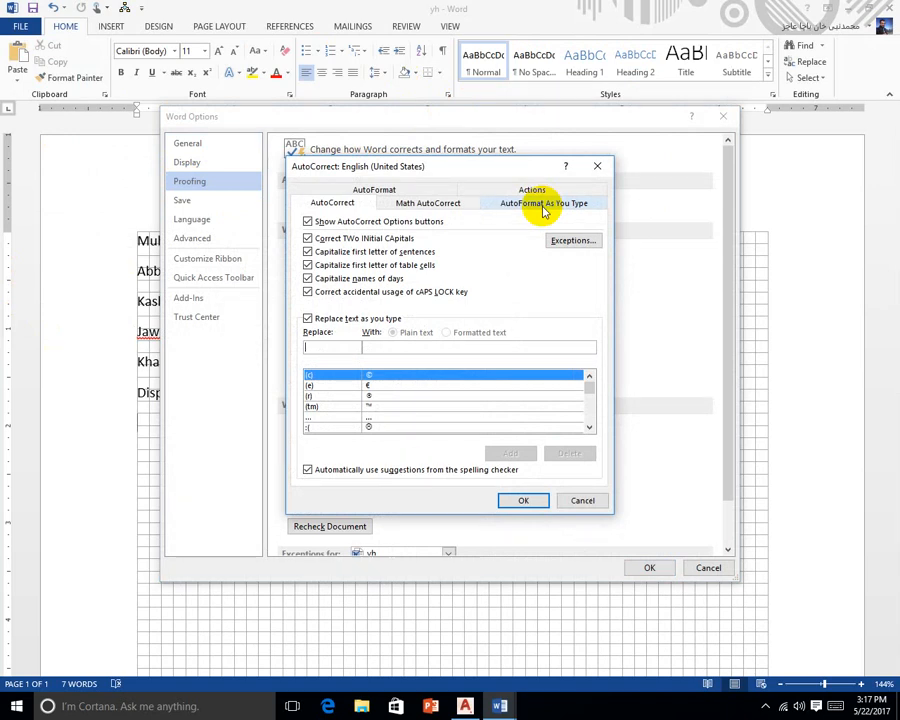
Add an AutoCorrect entry replacing Abas with Abbas
{"action": "type", "text": "A"}
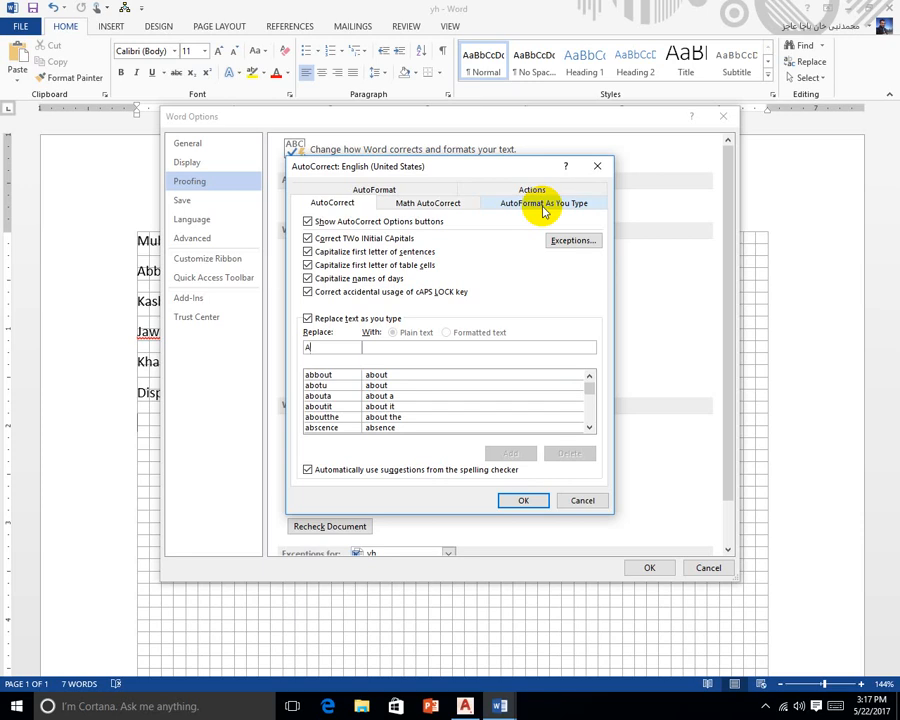
{"action": "type", "text": "bbas"}
{"action": "left_click", "coordinate": [394, 347]}
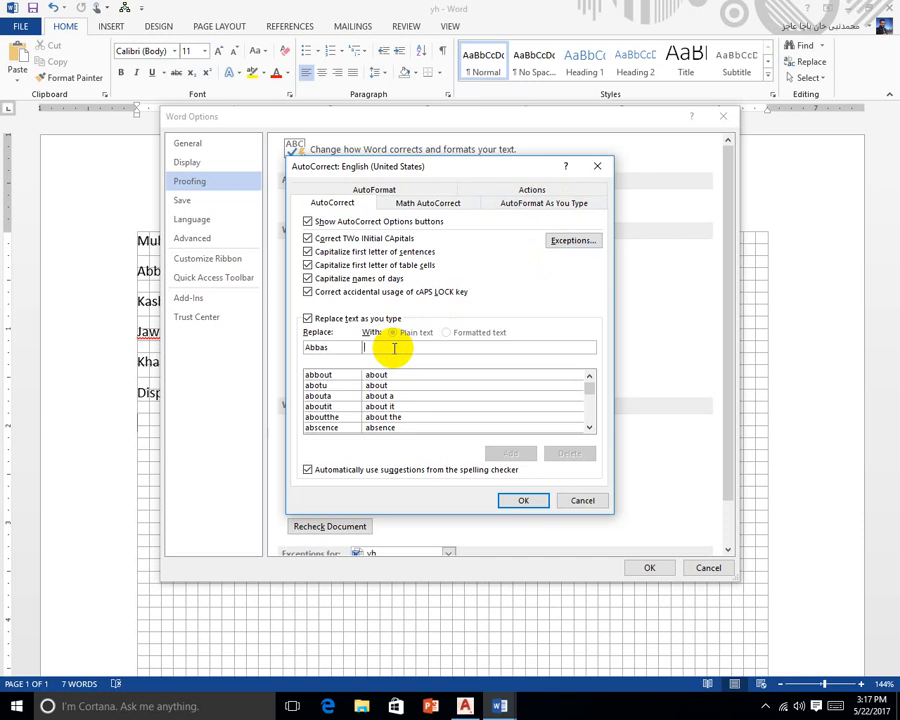
{"action": "double_click", "coordinate": [318, 347]}
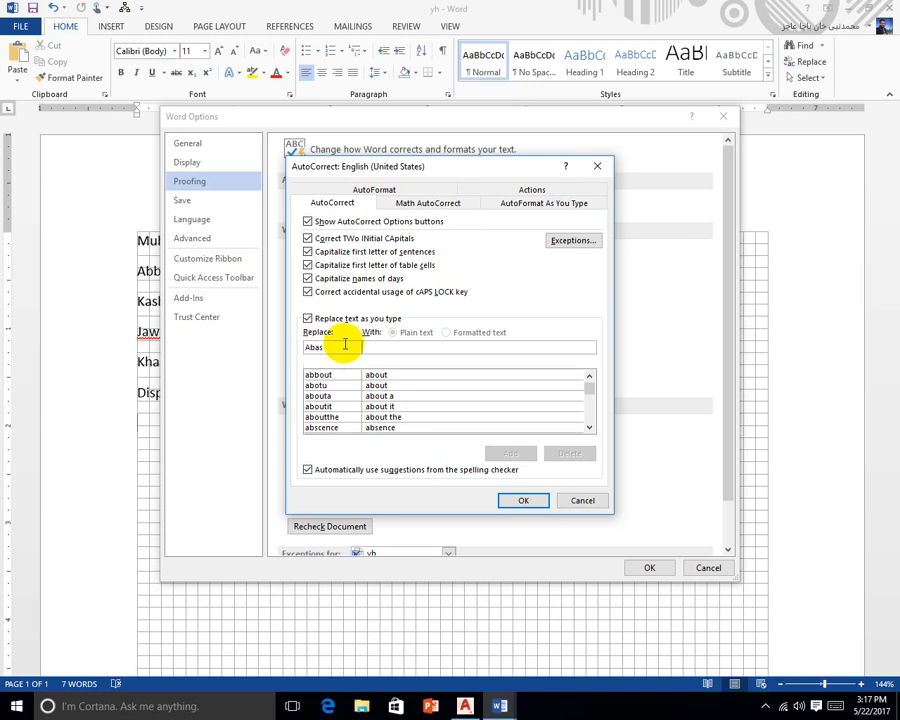
{"action": "left_click", "coordinate": [375, 348]}
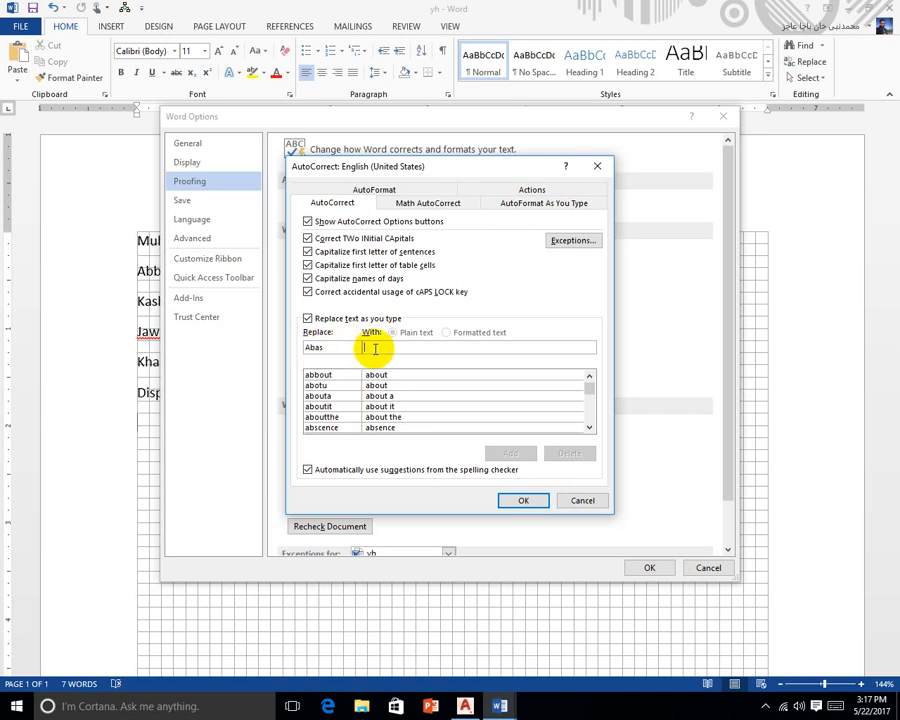
{"action": "type", "text": "Abbas"}
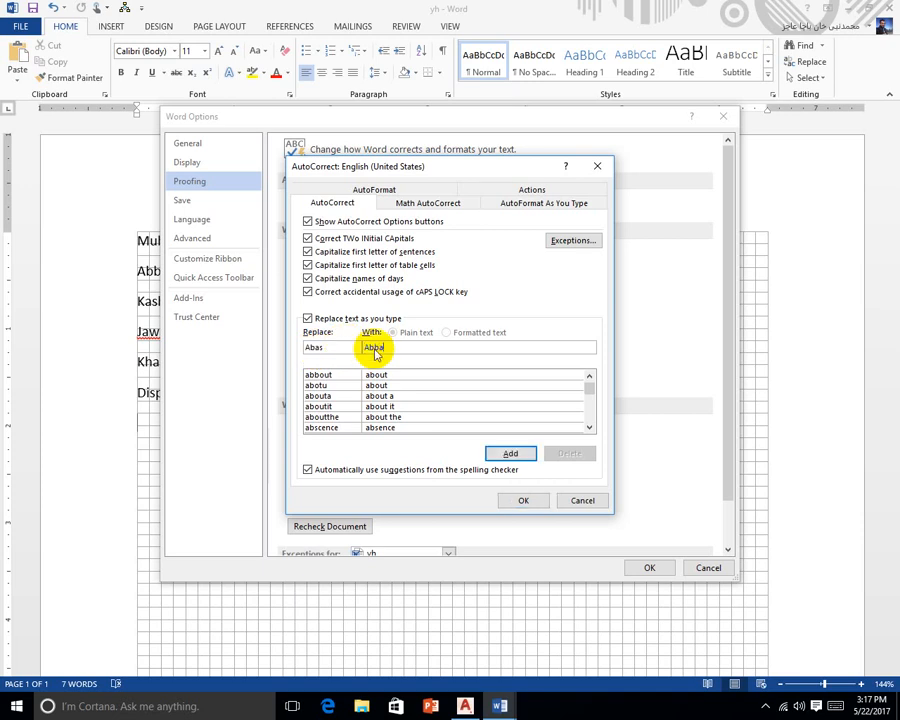
{"action": "left_click", "coordinate": [510, 453]}
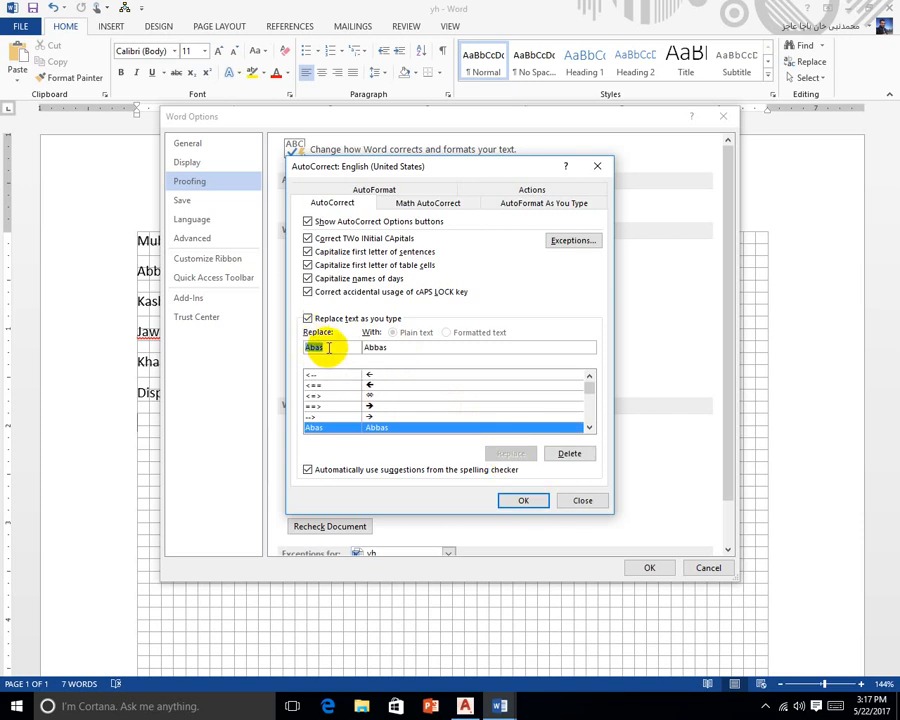
Add an AutoCorrect entry replacing Kaaship with Kashif
{"action": "type", "text": "k"}
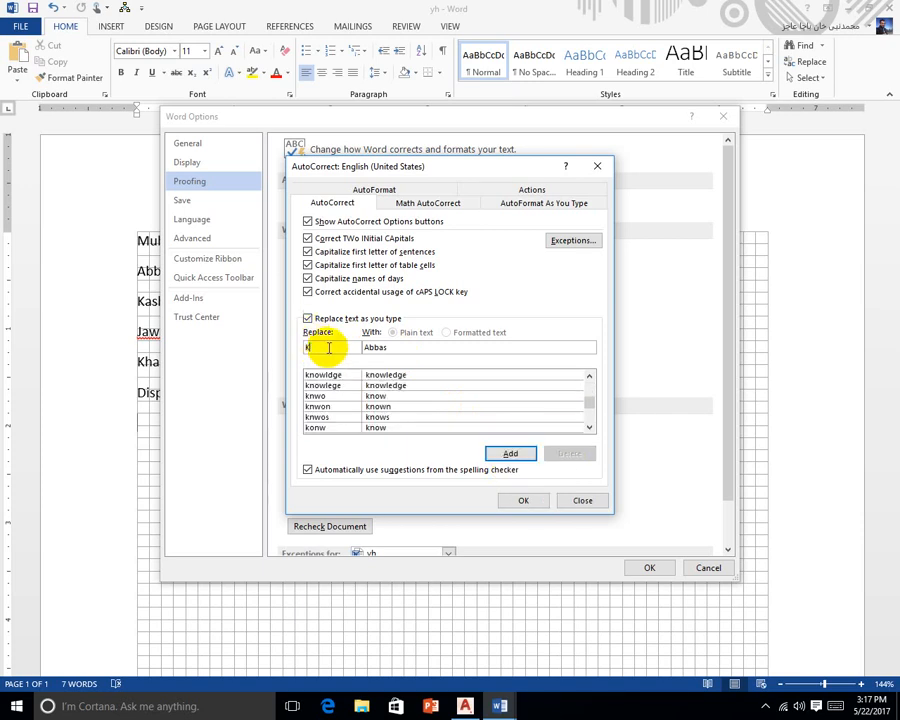
{"action": "type", "text": "aashif"}
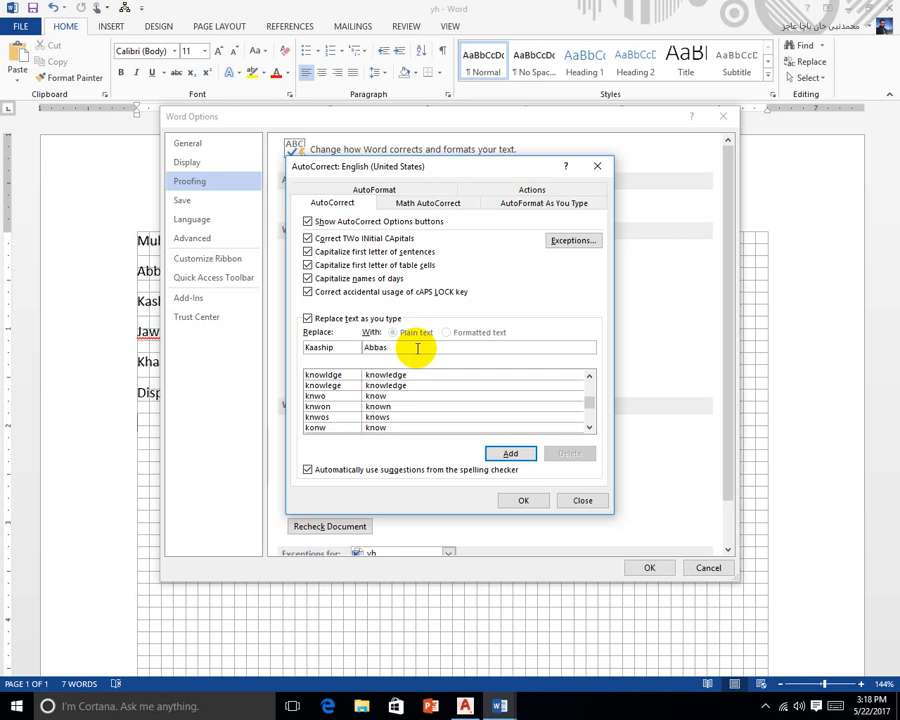
{"action": "left_click", "coordinate": [418, 347]}
{"action": "key", "text": "BackSpace"}
{"action": "key", "text": "BackSpace"}
{"action": "key", "text": "BackSpace"}
{"action": "key", "text": "BackSpace"}
{"action": "key", "text": "BackSpace"}
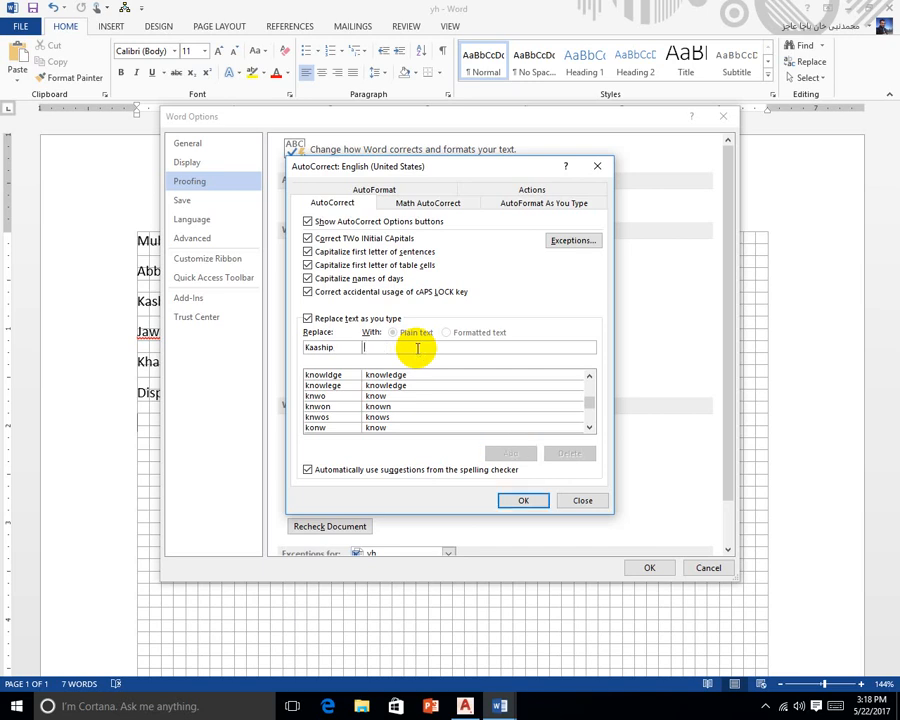
{"action": "type", "text": "Kas"}
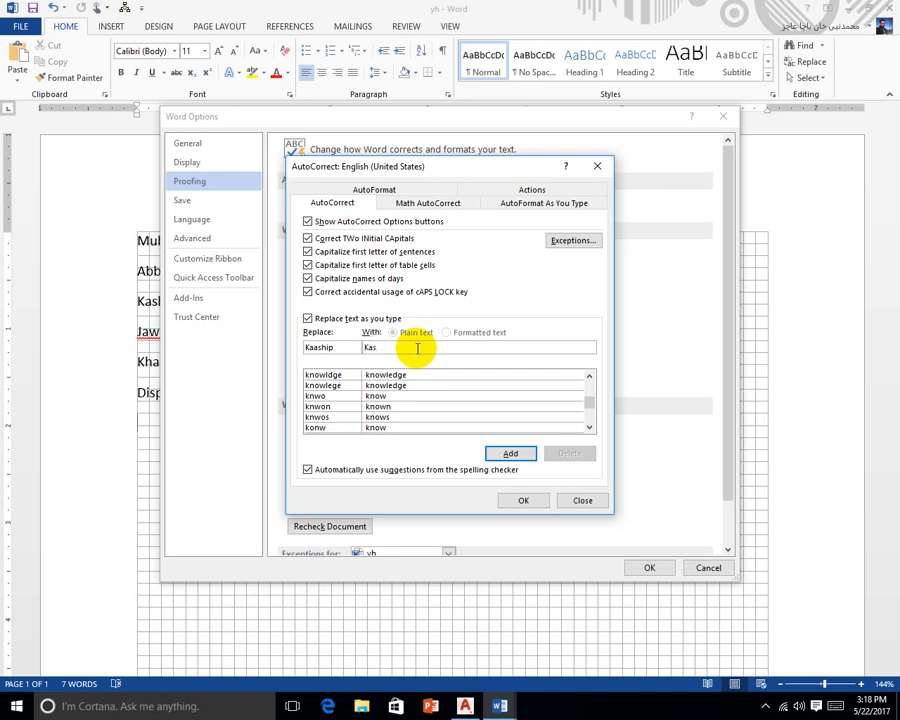
{"action": "type", "text": "hif."}
{"action": "key", "text": "BackSpace"}
{"action": "left_click", "coordinate": [510, 454]}
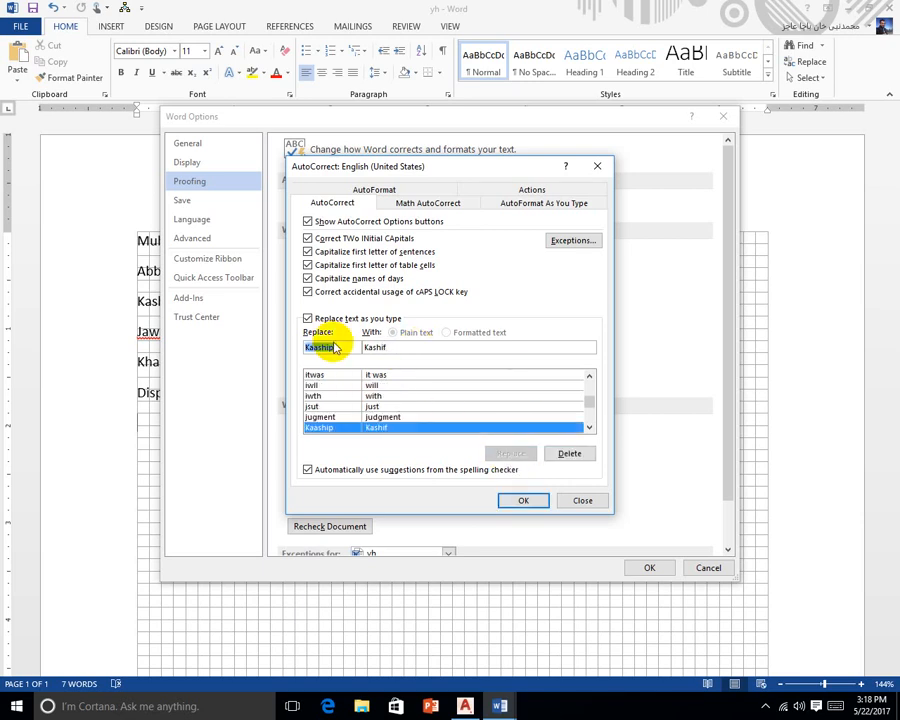
Add an AutoCorrect entry replacing Javad with Jawad and close the dialog
{"action": "type", "text": "k"}
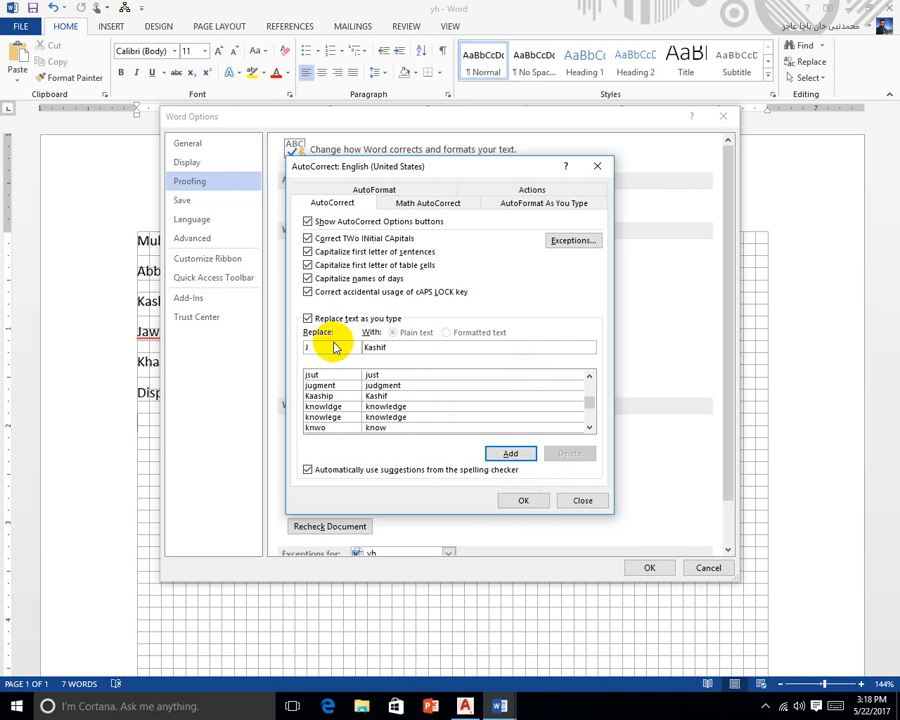
{"action": "type", "text": "avad"}
{"action": "key", "text": "Tab"}
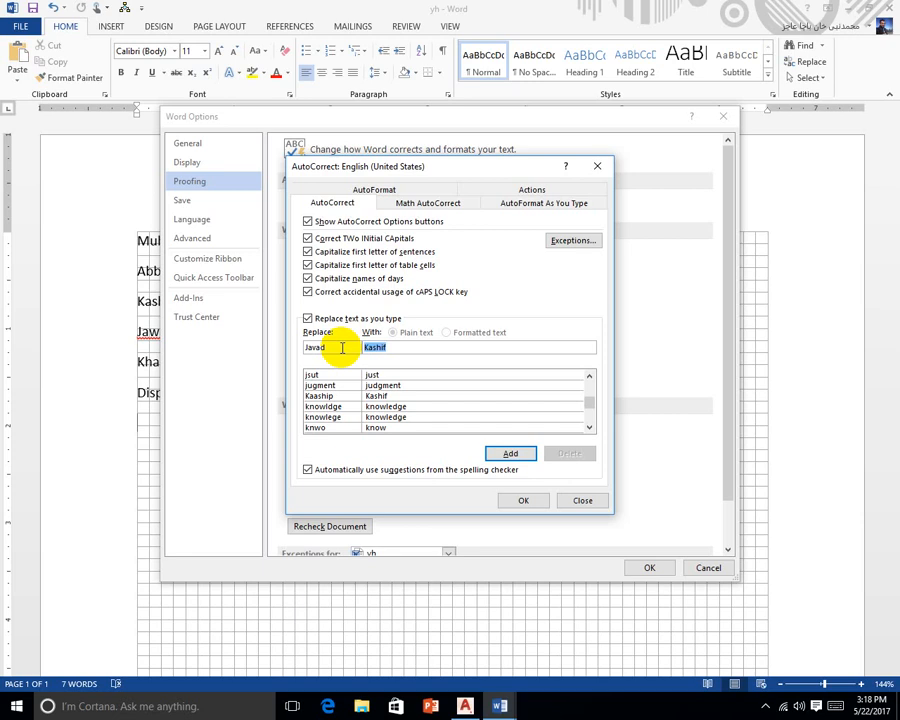
{"action": "type", "text": "Jawad"}
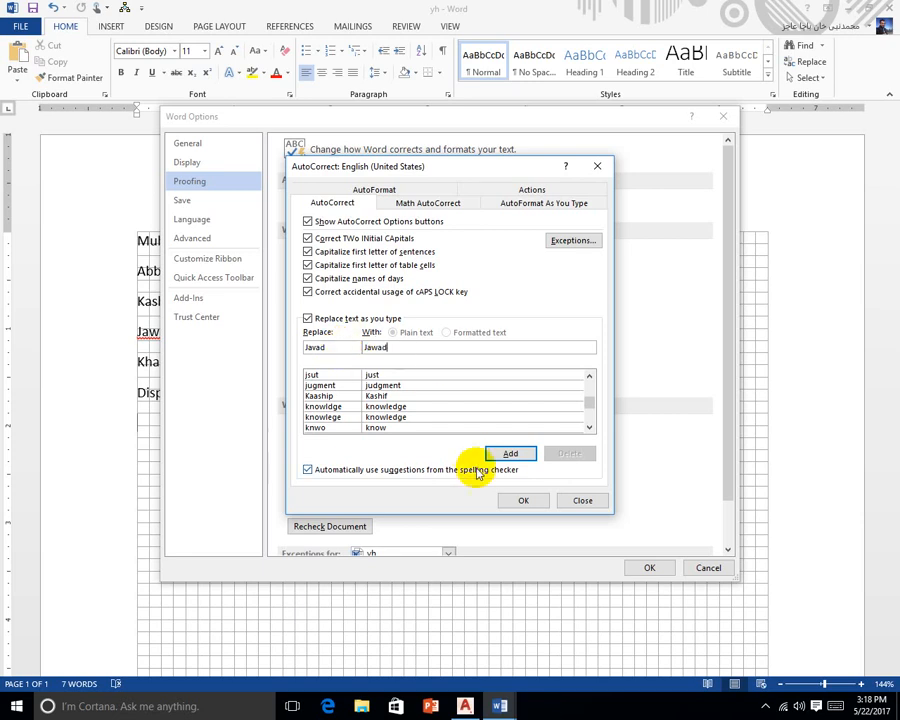
{"action": "left_click", "coordinate": [518, 456]}
{"action": "left_click", "coordinate": [506, 499]}
Close Word Options and test the entries by typing abas and javad on new lines
{"action": "left_click", "coordinate": [647, 567]}
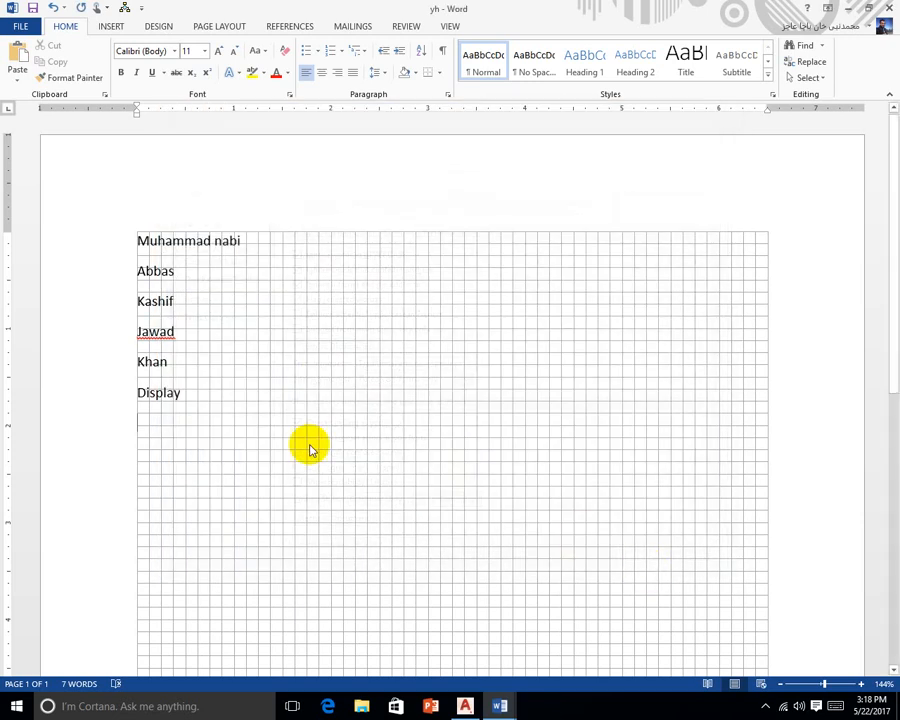
{"action": "key", "text": "Return"}
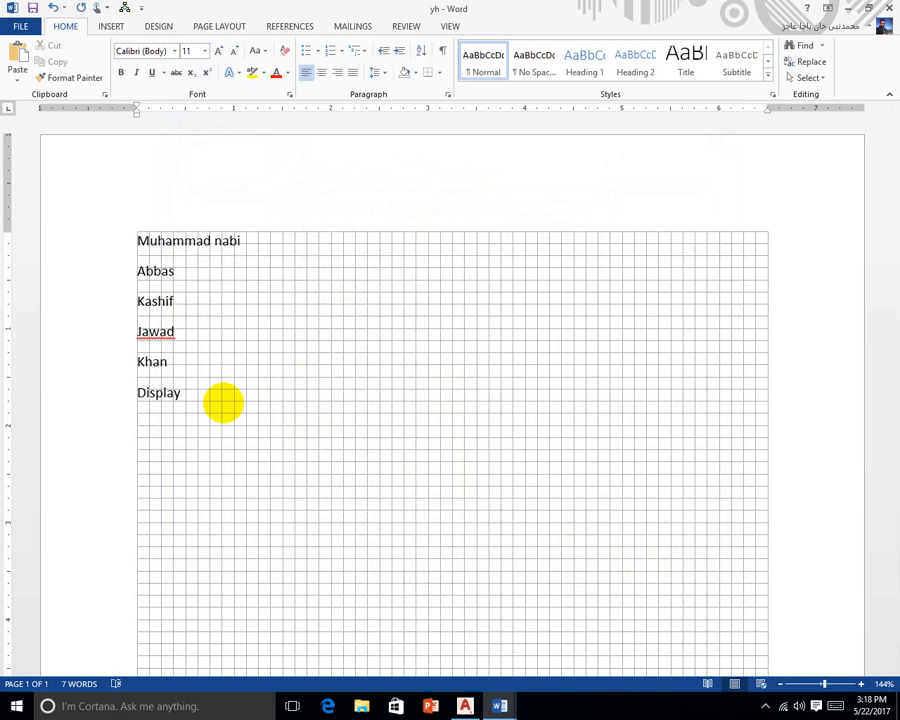
{"action": "type", "text": "abas"}
{"action": "key", "text": "Return"}
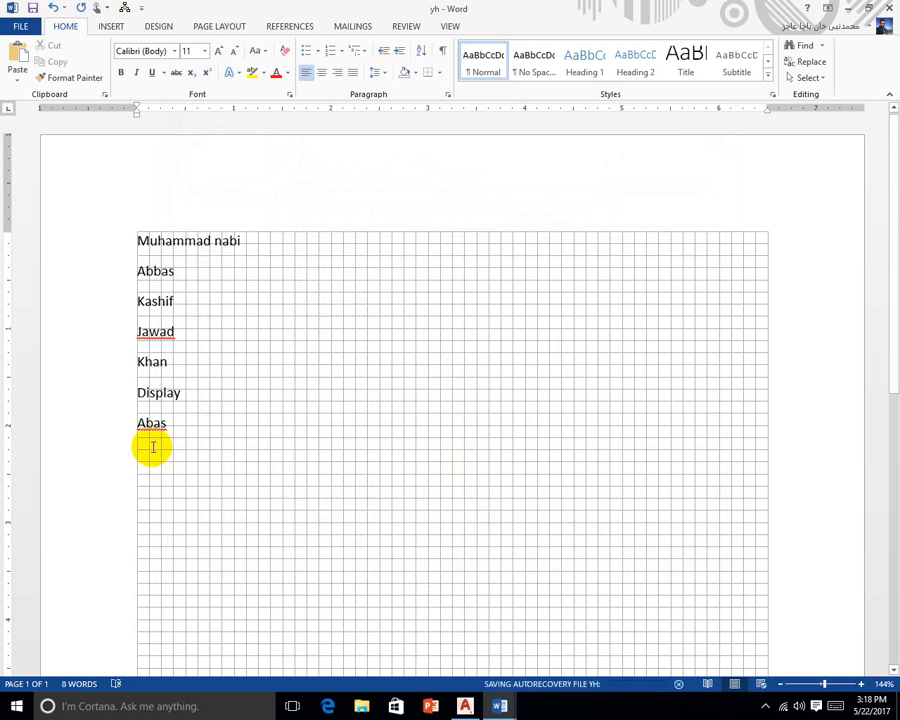
{"action": "type", "text": "javad"}
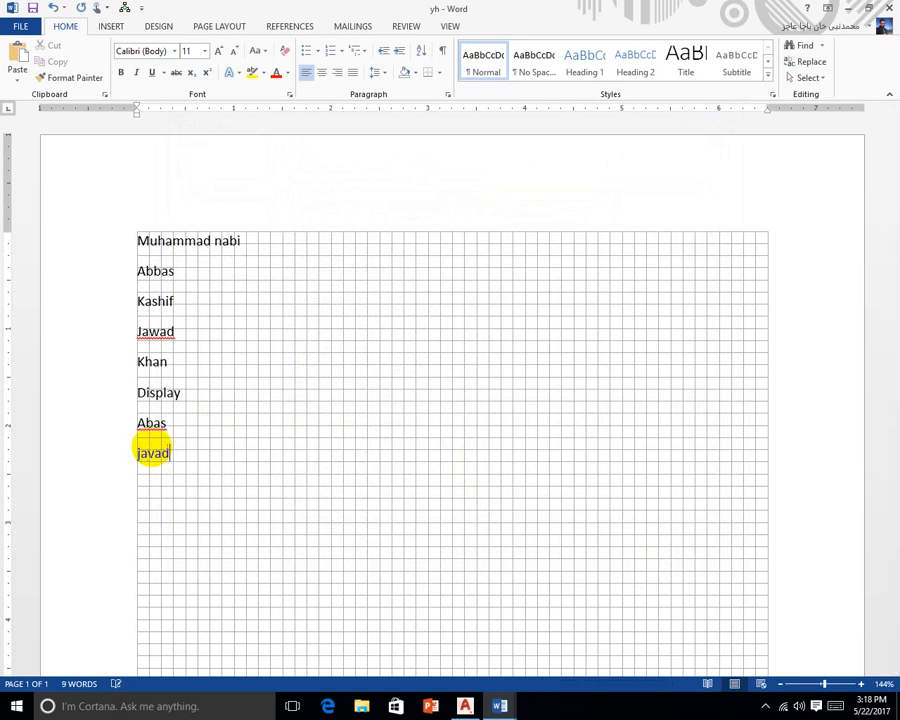
{"action": "key", "text": "Return"}
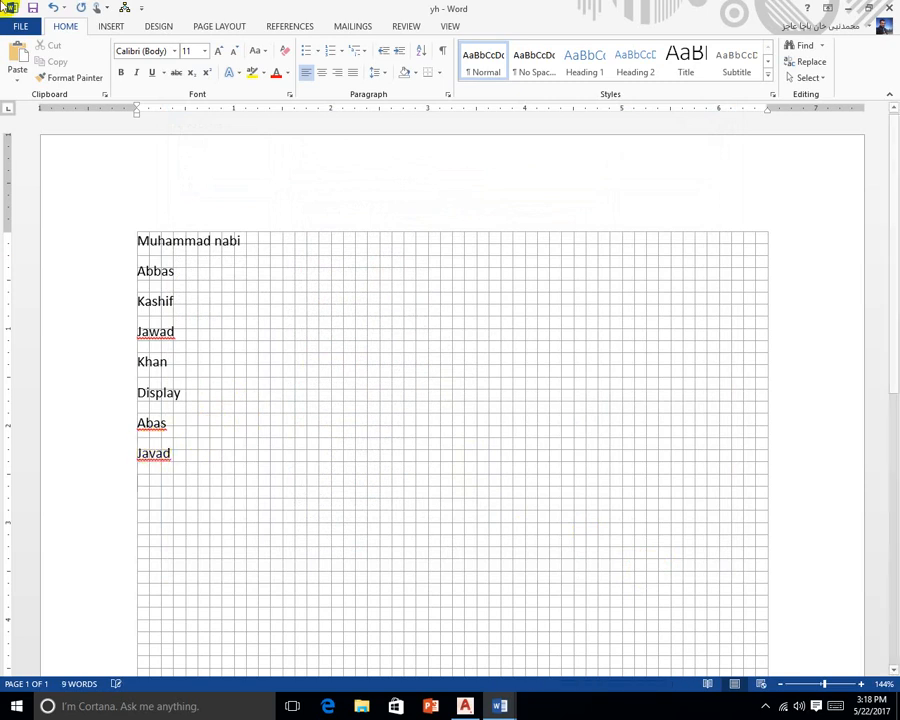
{"action": "left_click", "coordinate": [20, 26]}
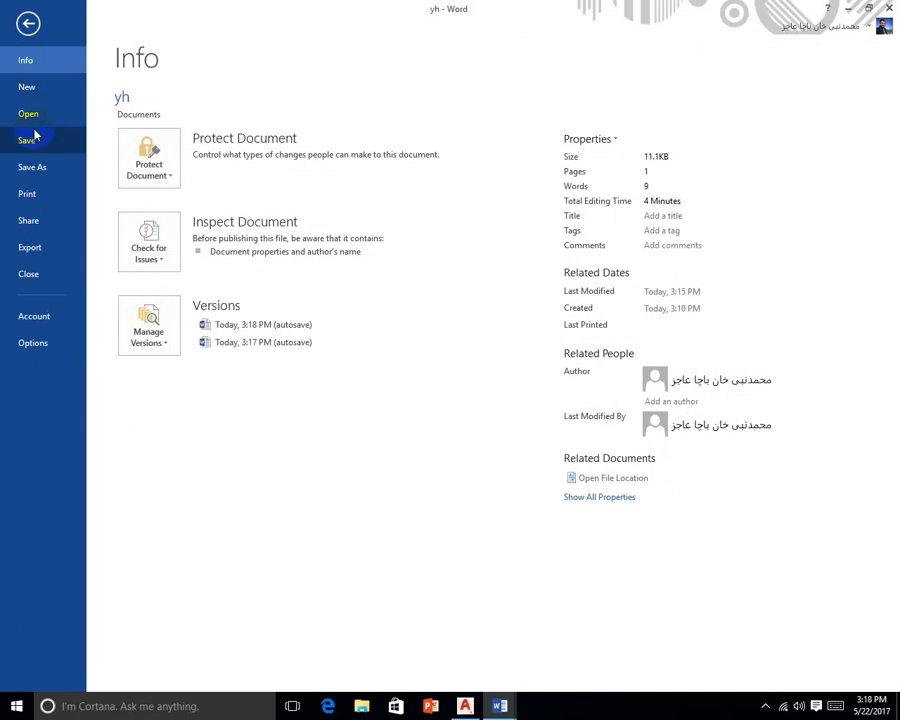
{"action": "left_click", "coordinate": [54, 342]}
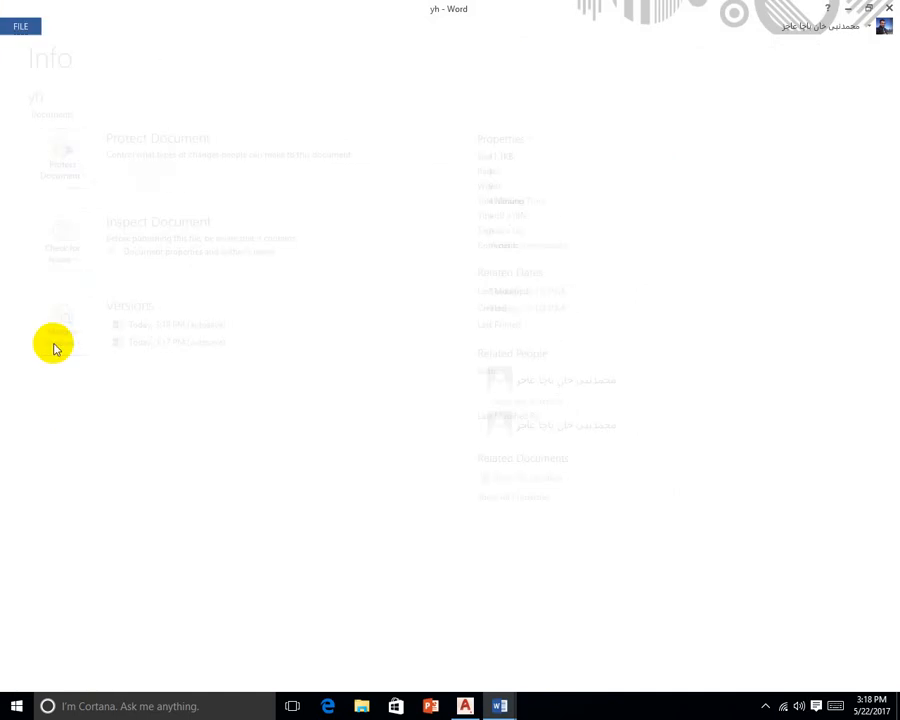
{"action": "left_click", "coordinate": [220, 182]}
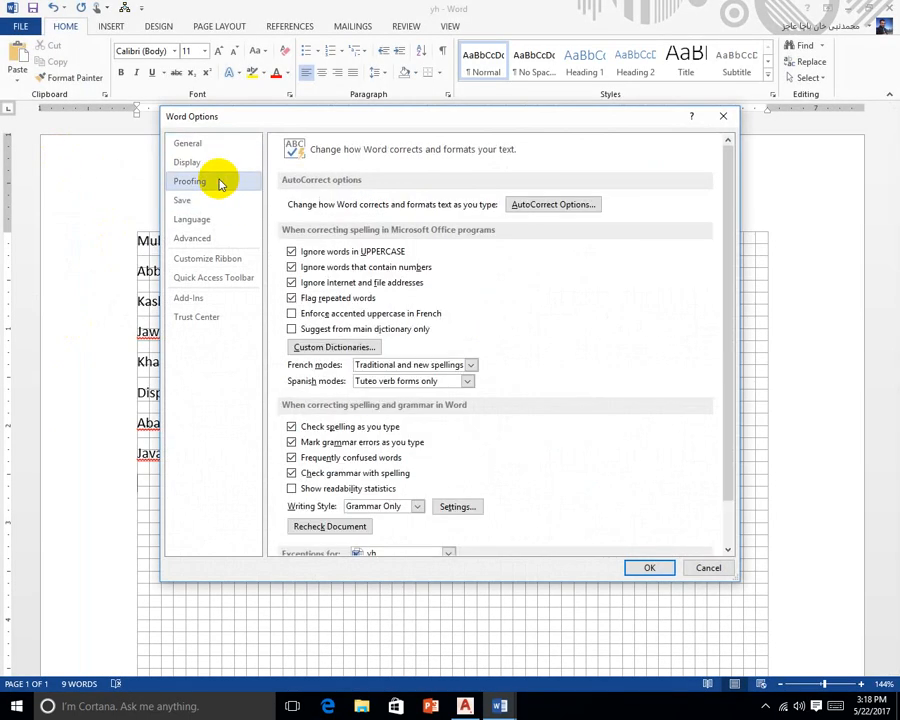
{"action": "scroll", "coordinate": [404, 372], "scroll_direction": "down", "scroll_amount": 2}
{"action": "scroll", "coordinate": [400, 346], "scroll_direction": "up", "scroll_amount": 2}
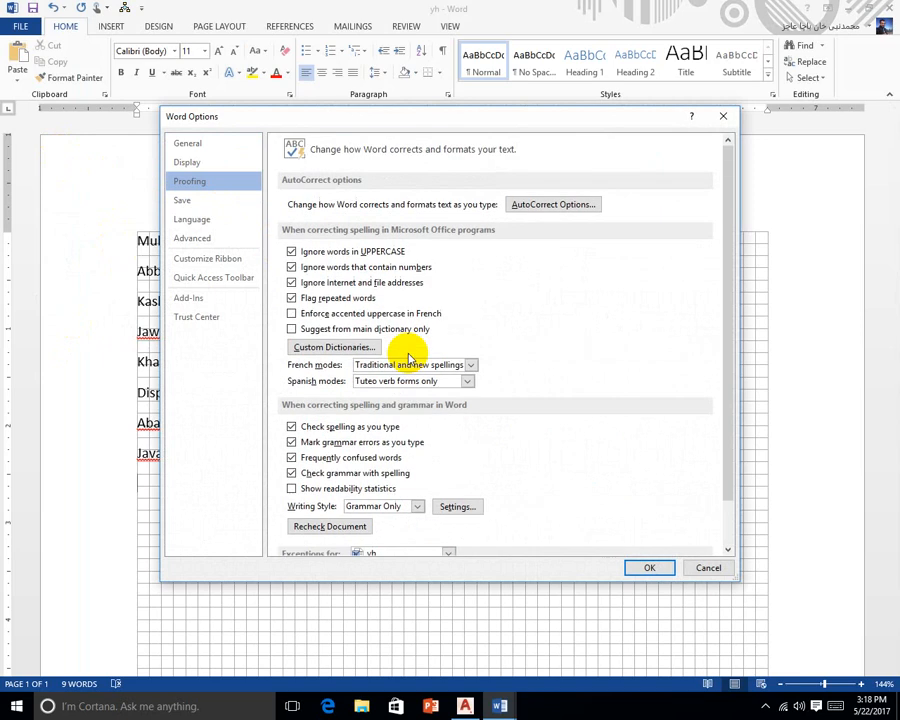
{"action": "left_click", "coordinate": [540, 210]}
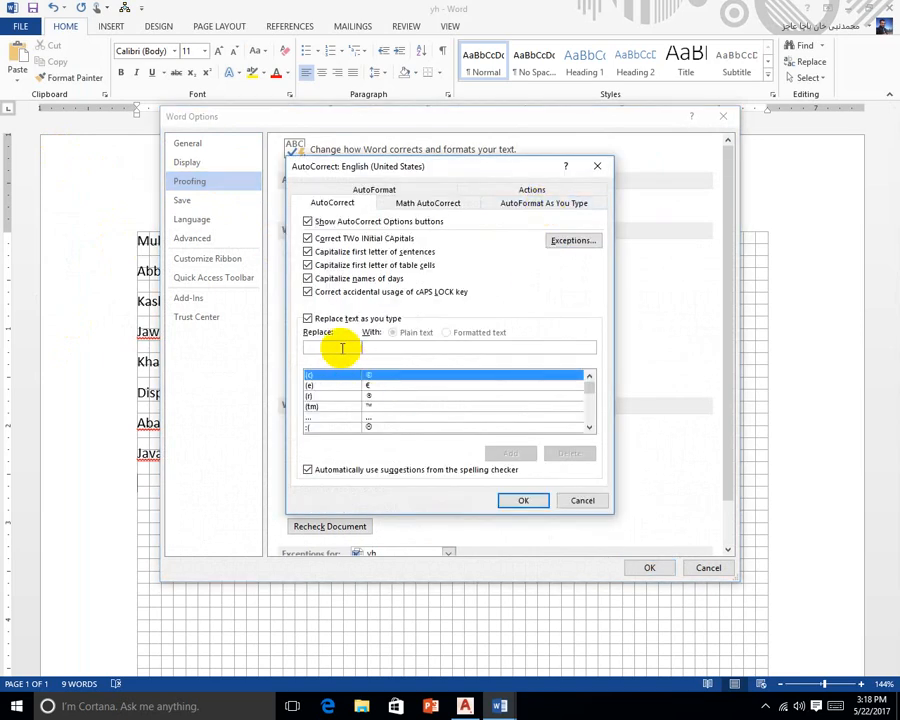
{"action": "type", "text": "ab"}
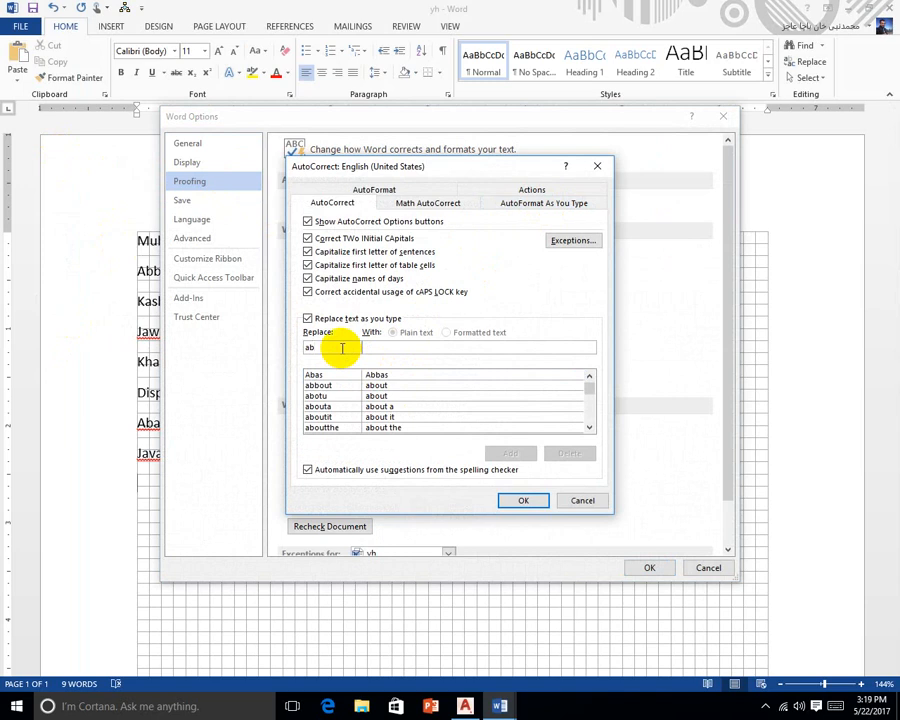
{"action": "left_click", "coordinate": [322, 375]}
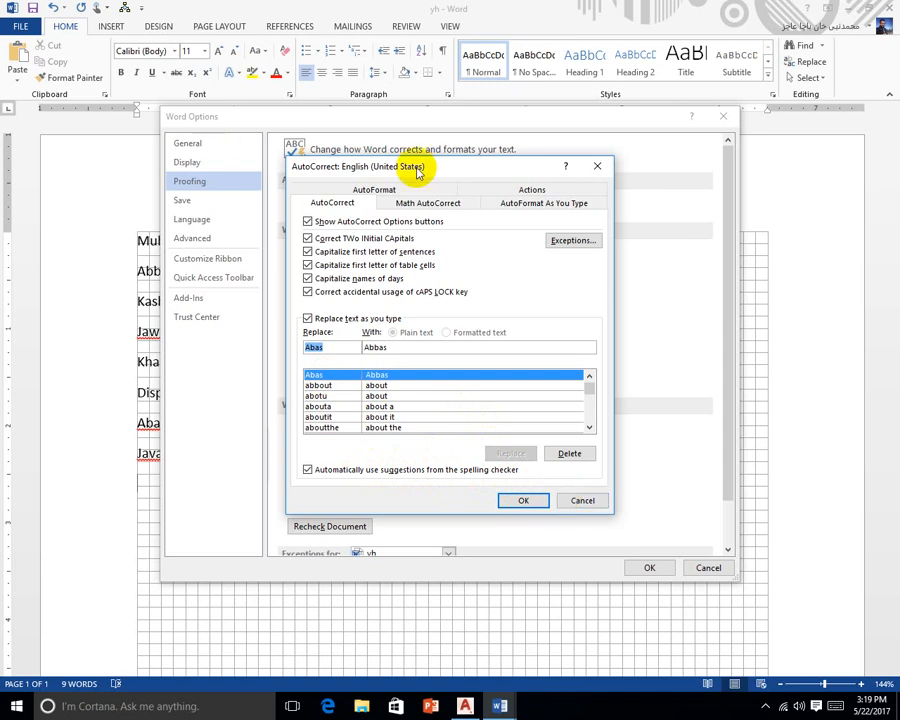
{"action": "left_click", "coordinate": [440, 202]}
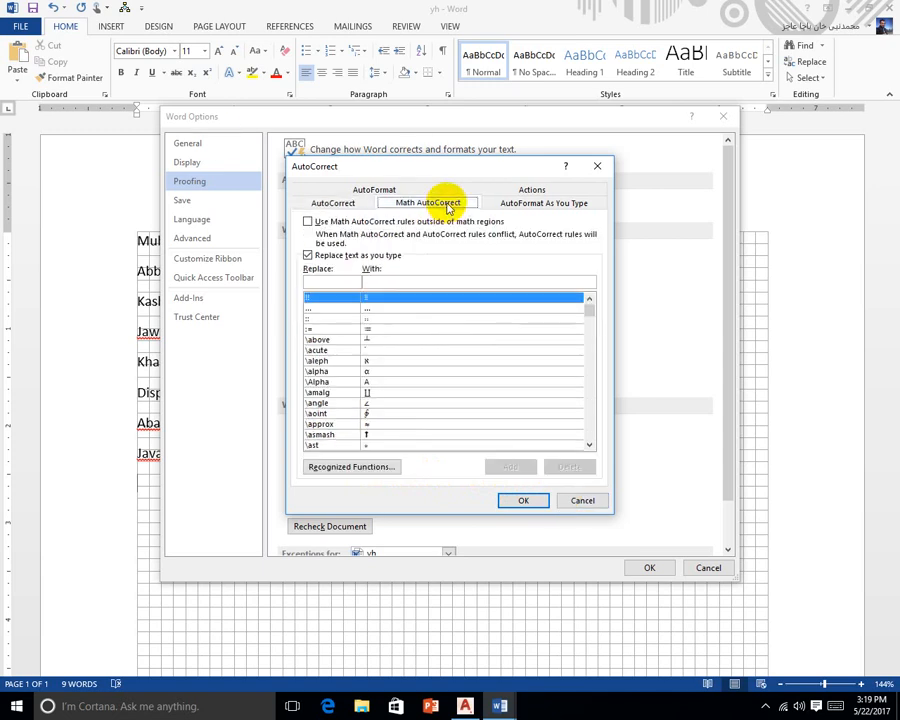
{"action": "left_click", "coordinate": [514, 205]}
{"action": "left_click", "coordinate": [349, 205]}
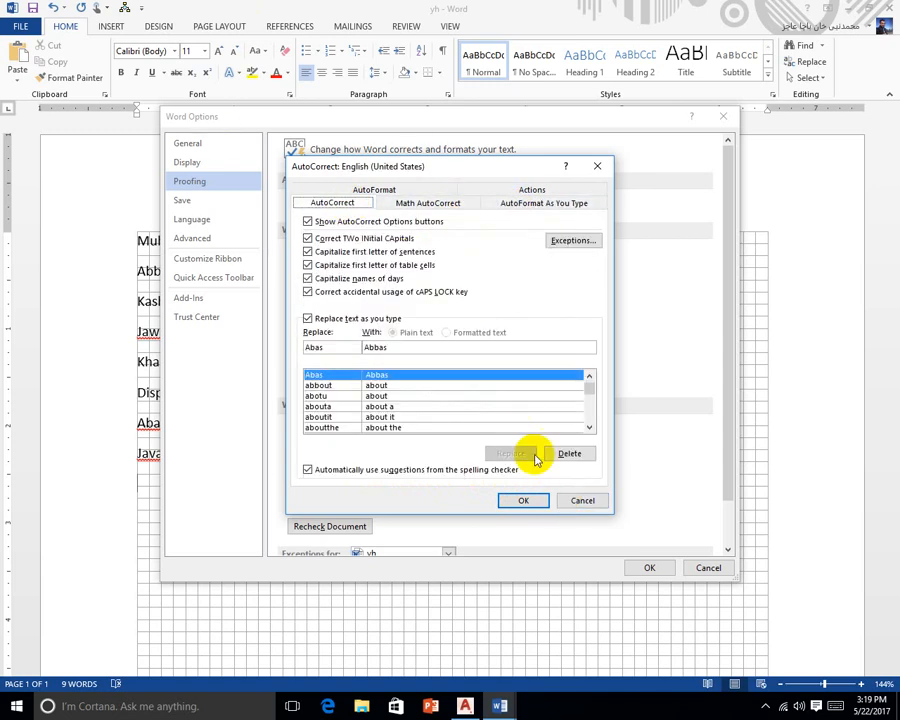
{"action": "left_click", "coordinate": [525, 500]}
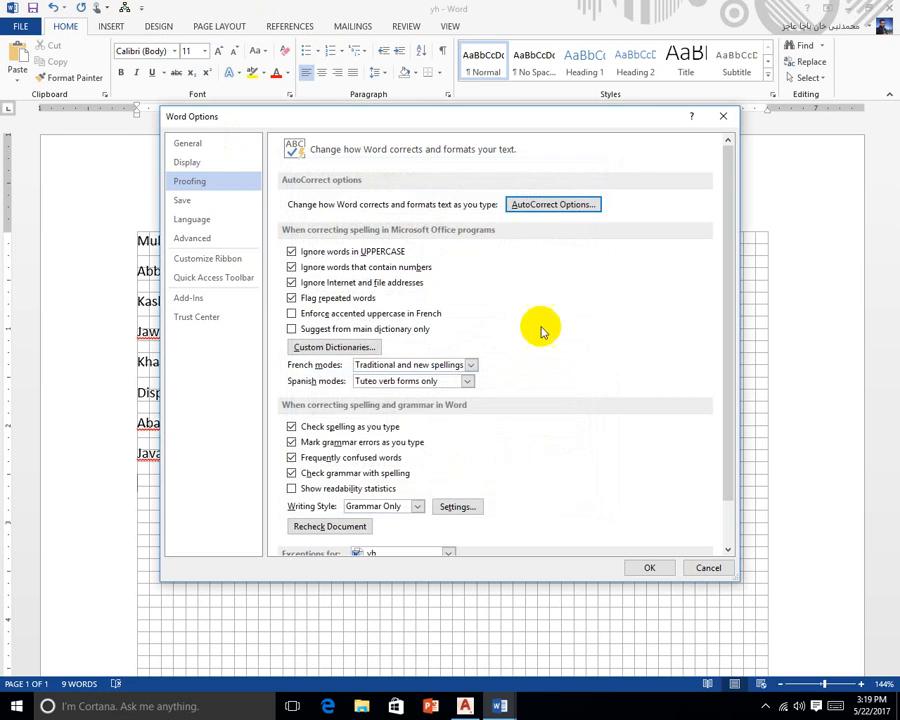
{"action": "left_click", "coordinate": [645, 567]}
{"action": "left_click", "coordinate": [177, 430]}
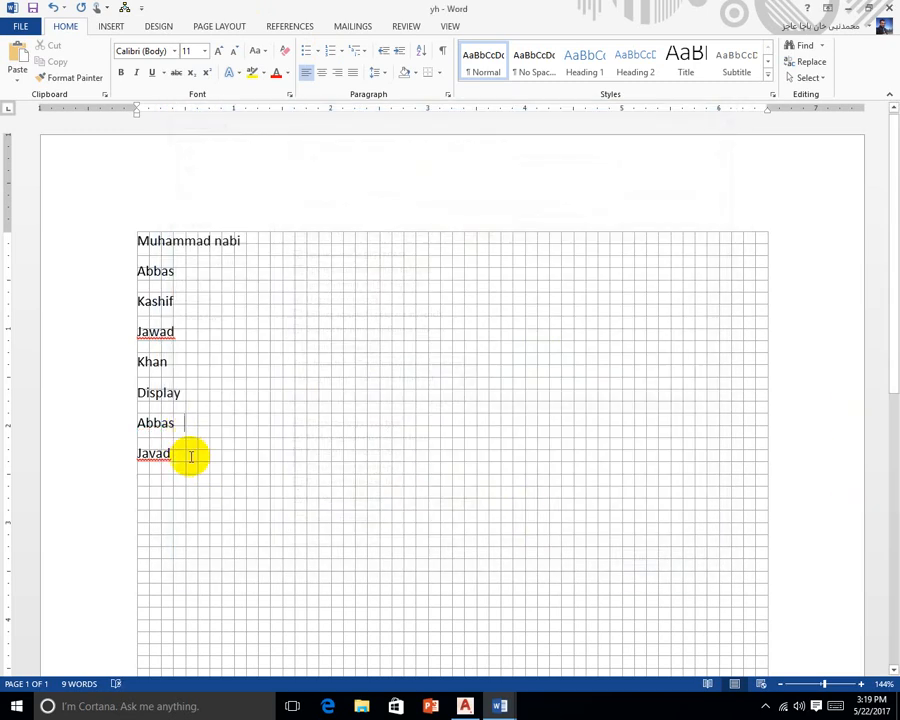
Add a new line below Jawad and type the misspelled name Kaaship
{"action": "left_click", "coordinate": [190, 456]}
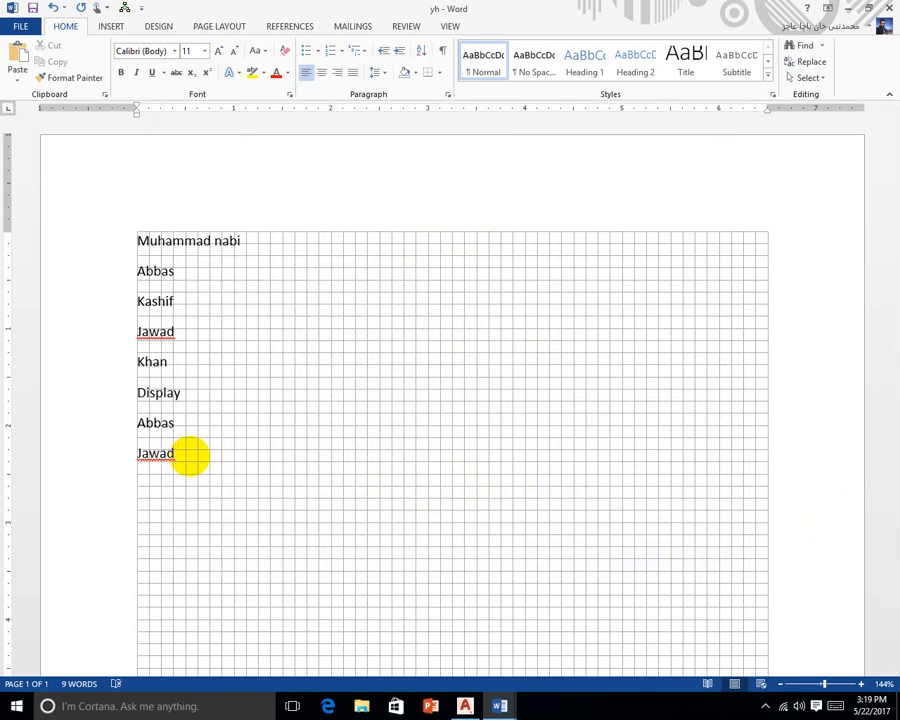
{"action": "key", "text": "Return"}
{"action": "type", "text": "kas"}
{"action": "key", "text": "BackSpace"}
{"action": "type", "text": "aship"}
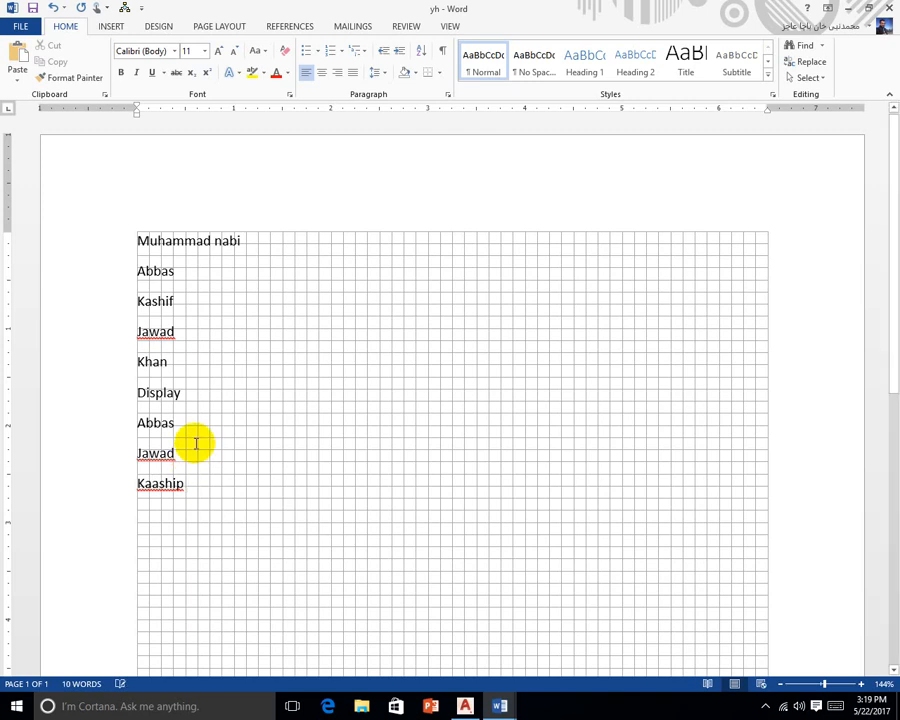
Replace the misspelled name with 'Kaashif' so AutoCorrect changes it to Kashif
{"action": "left_click", "coordinate": [155, 487]}
{"action": "key", "text": "BackSpace"}
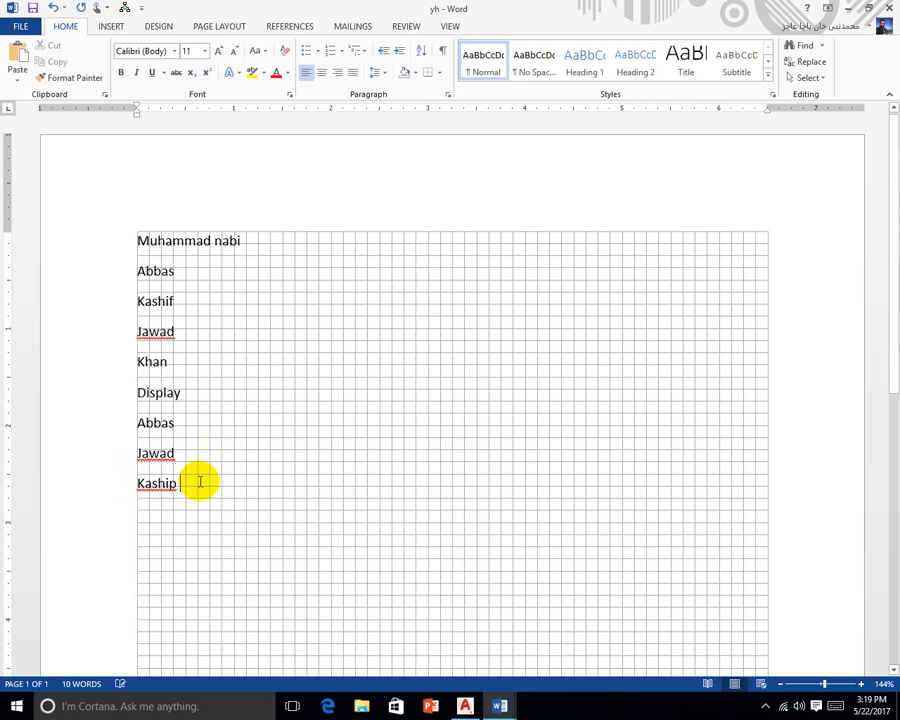
{"action": "double_click", "coordinate": [182, 483]}
{"action": "key", "text": "BackSpace"}
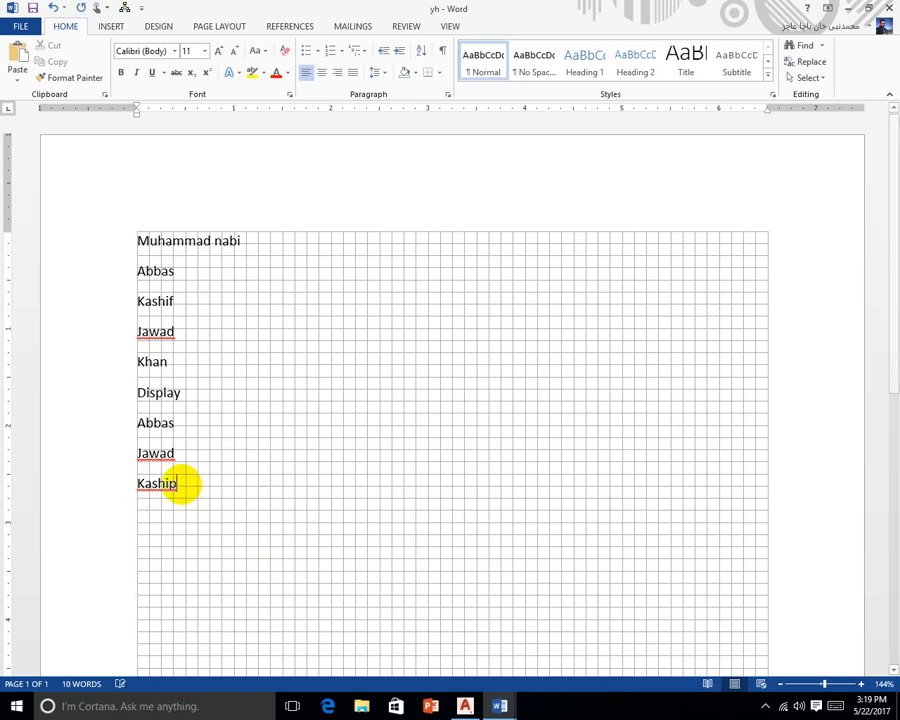
{"action": "key", "text": "BackSpace"}
{"action": "key", "text": "BackSpace"}
{"action": "key", "text": "BackSpace"}
{"action": "key", "text": "BackSpace"}
{"action": "key", "text": "BackSpace"}
{"action": "key", "text": "BackSpace"}
{"action": "type", "text": "Ka"}
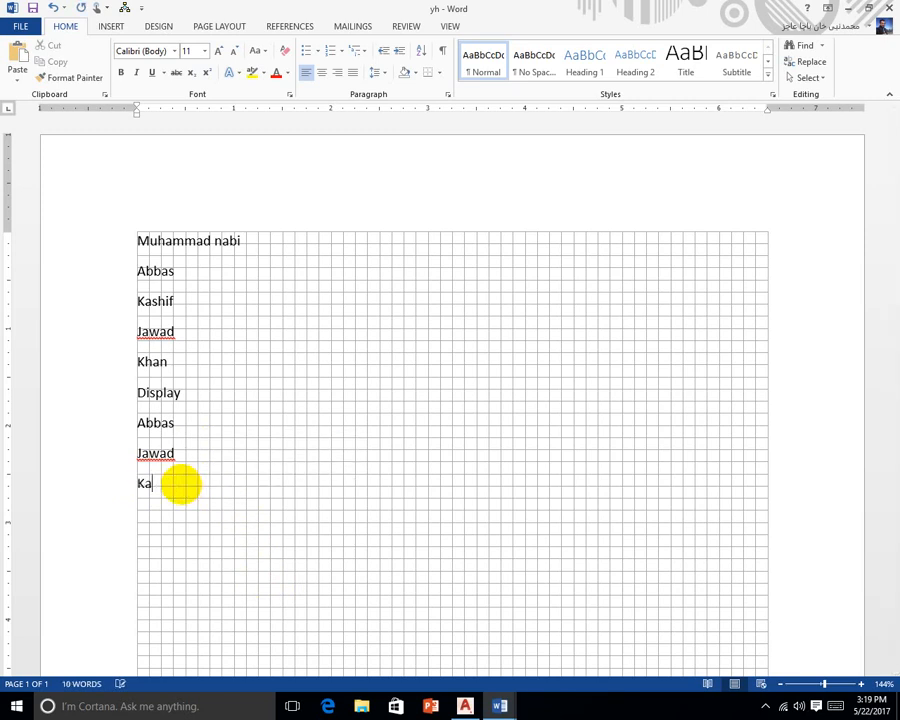
{"action": "type", "text": "ship"}
{"action": "key", "text": "BackSpace"}
{"action": "key", "text": "BackSpace"}
{"action": "key", "text": "BackSpace"}
{"action": "key", "text": "BackSpace"}
{"action": "key", "text": "BackSpace"}
{"action": "key", "text": "BackSpace"}
{"action": "type", "text": "Ka"}
{"action": "type", "text": "a"}
{"action": "type", "text": "shif"}
{"action": "key", "text": "Return"}
Add an AutoCorrect entry replacing plz with Please via Proofing options
{"action": "left_click", "coordinate": [40, 28]}
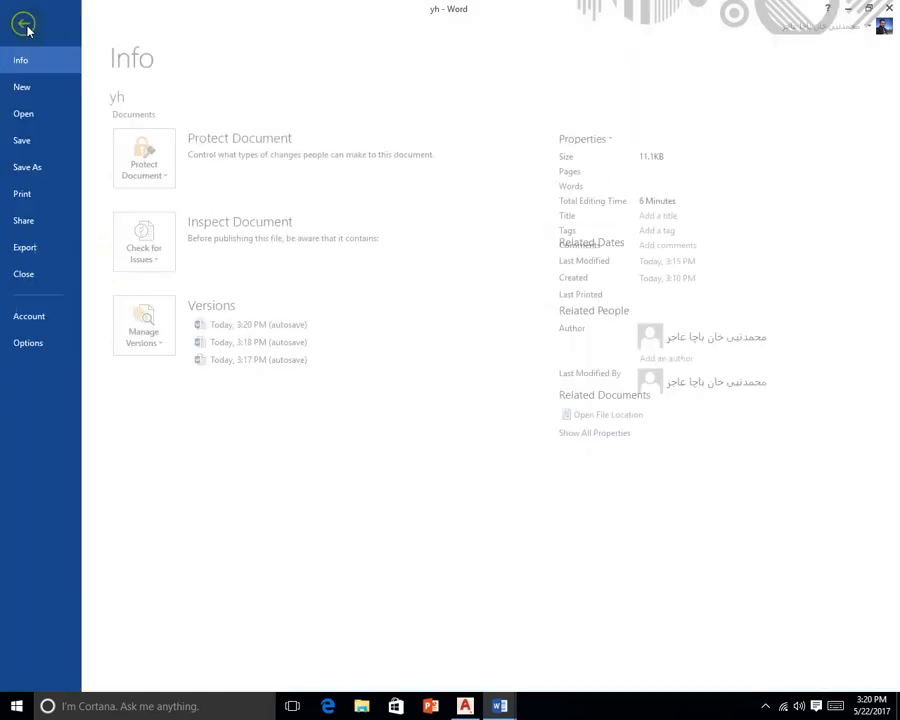
{"action": "left_click", "coordinate": [57, 347]}
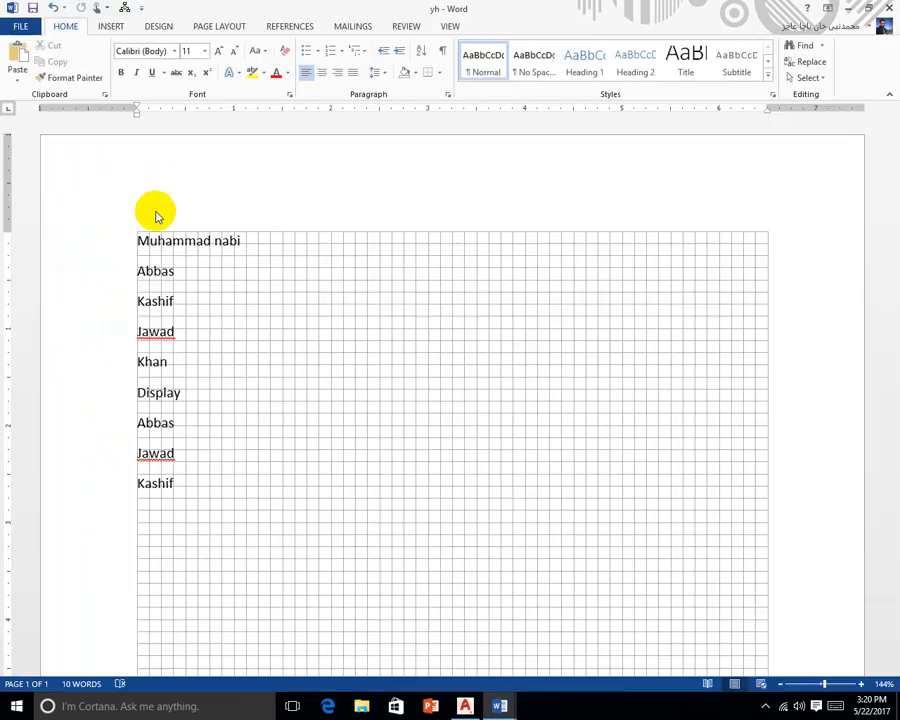
{"action": "left_click", "coordinate": [207, 183]}
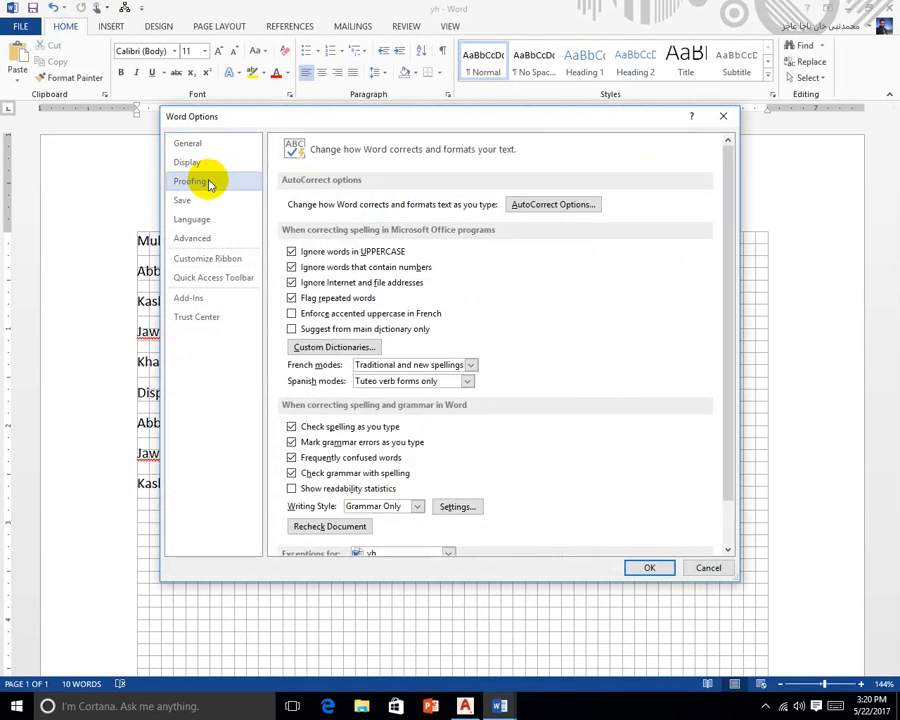
{"action": "left_click", "coordinate": [578, 206]}
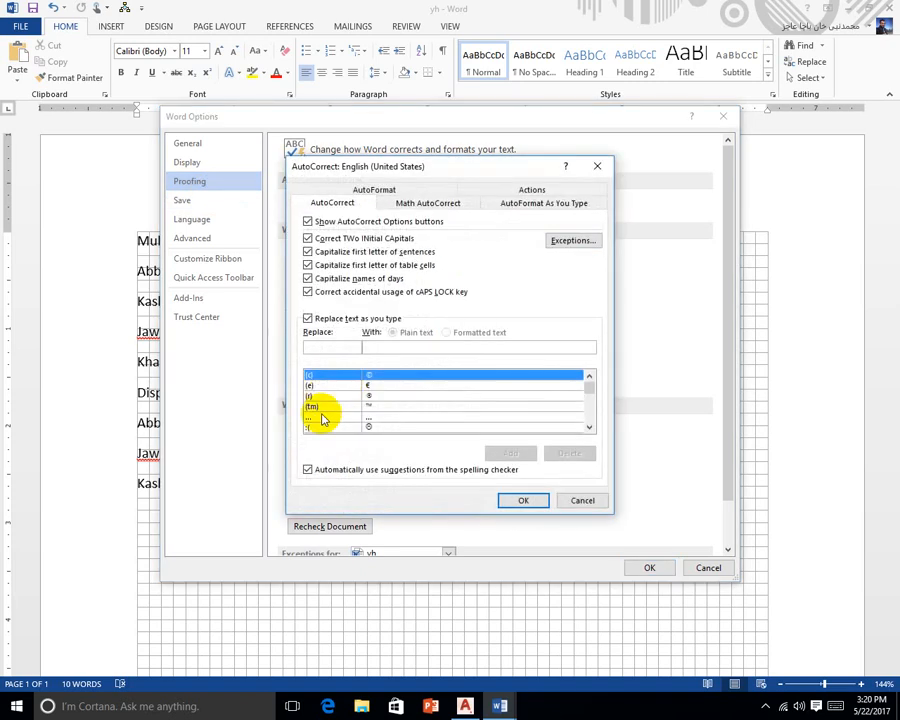
{"action": "type", "text": "plz"}
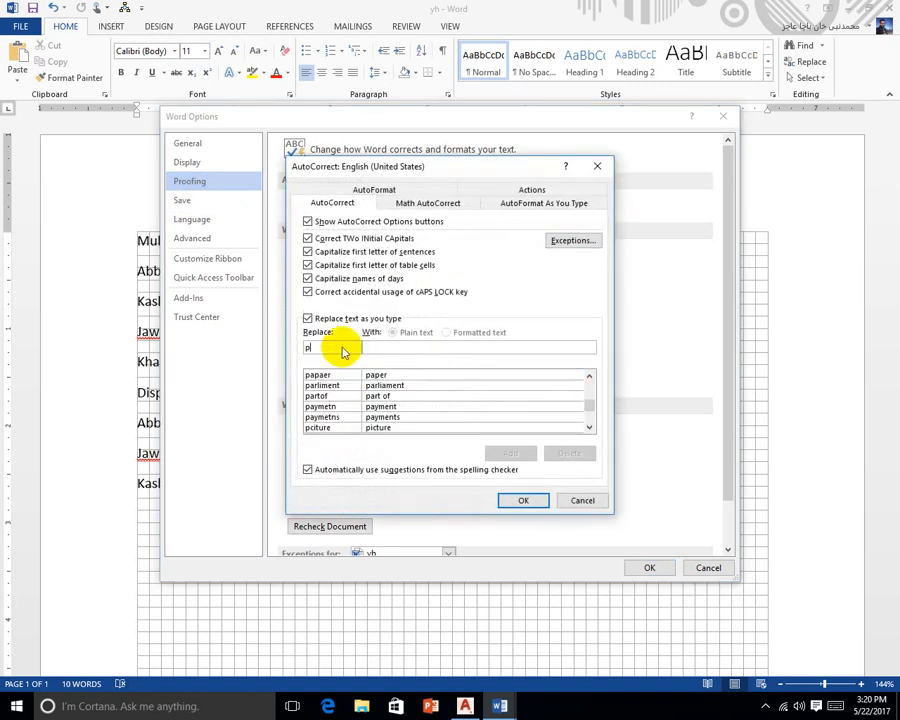
{"action": "left_click", "coordinate": [381, 346]}
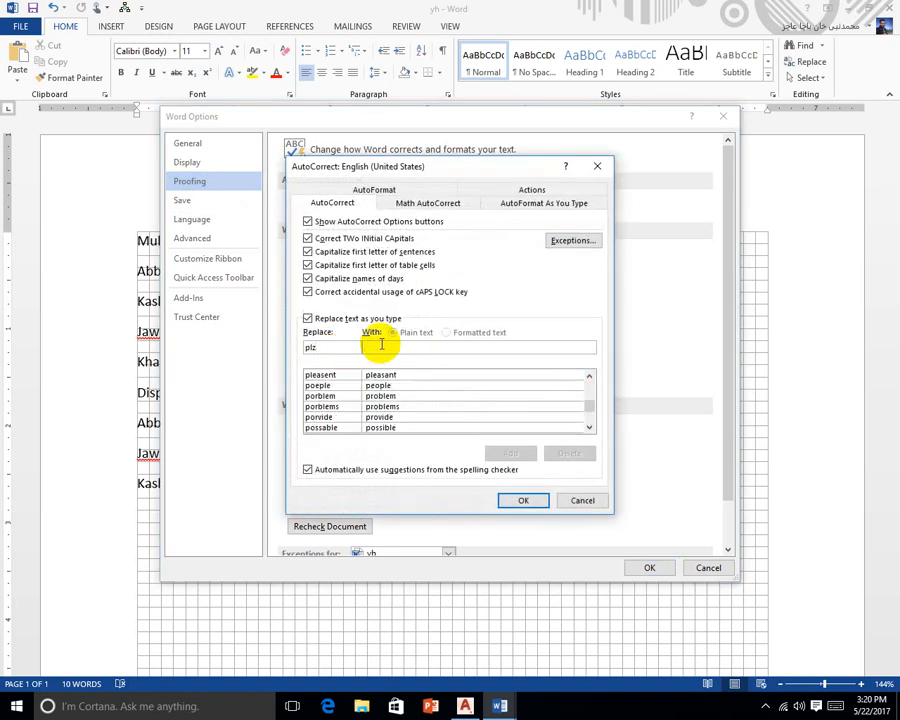
{"action": "type", "text": "Please"}
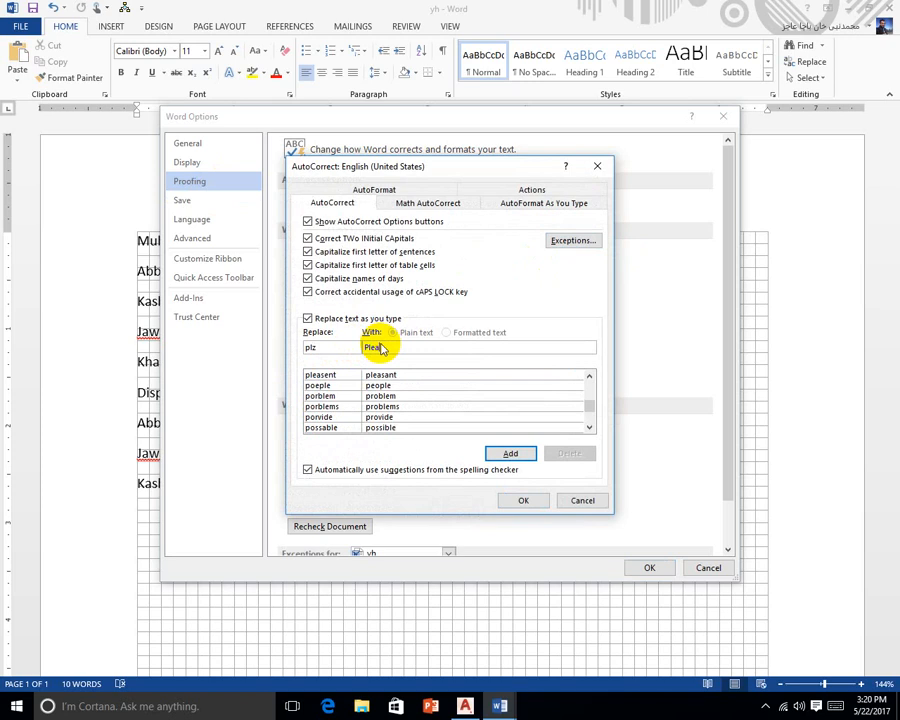
{"action": "left_click", "coordinate": [511, 456]}
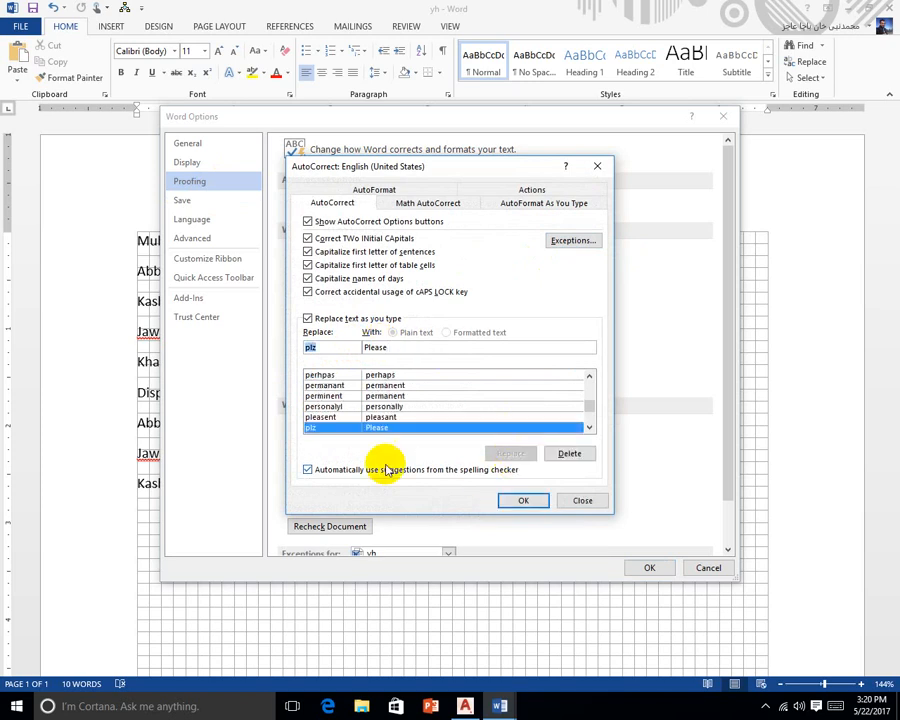
Close the options and type plz after Kashif so it becomes Please
{"action": "left_click", "coordinate": [516, 502]}
{"action": "left_click", "coordinate": [647, 566]}
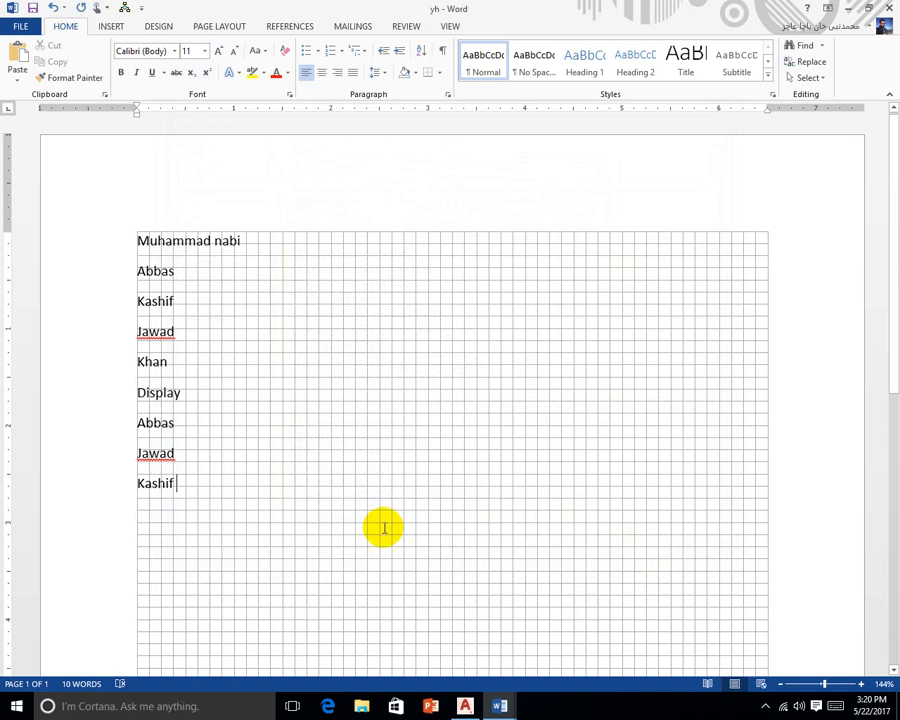
{"action": "type", "text": "plz"}
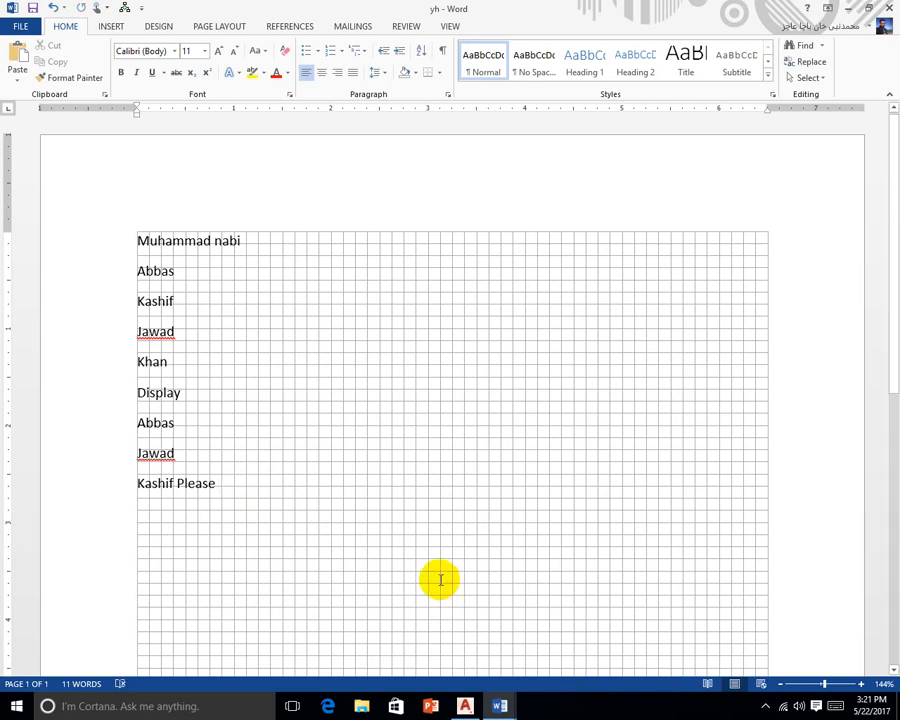
In Word Options > Proofing, add an AutoCorrect entry replacing 'b/w' with 'Between'
{"action": "left_click", "coordinate": [12, 8]}
{"action": "key", "text": "Escape"}
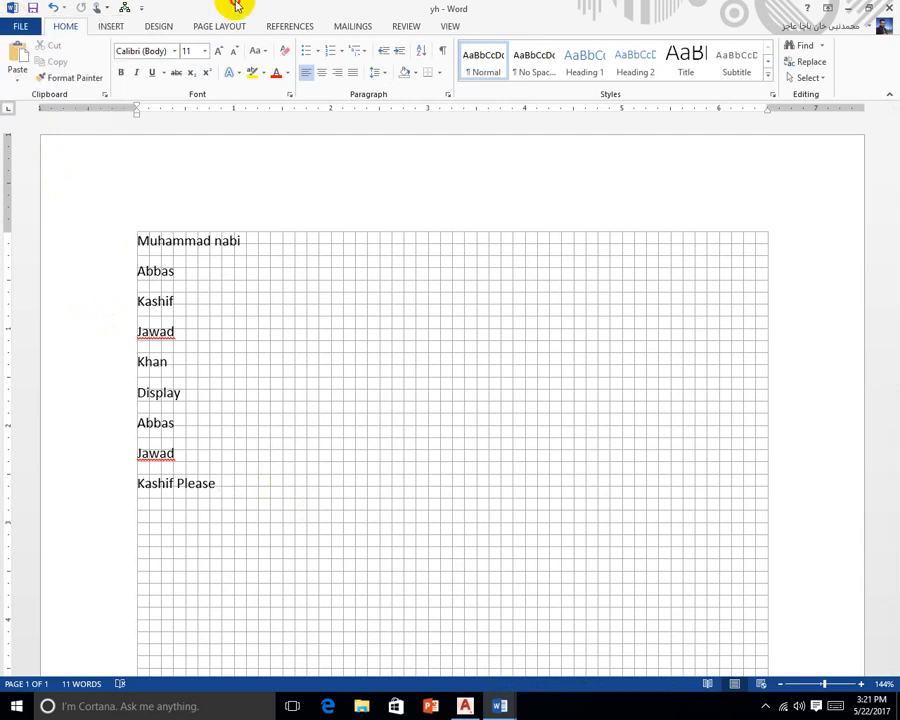
{"action": "left_click", "coordinate": [13, 24]}
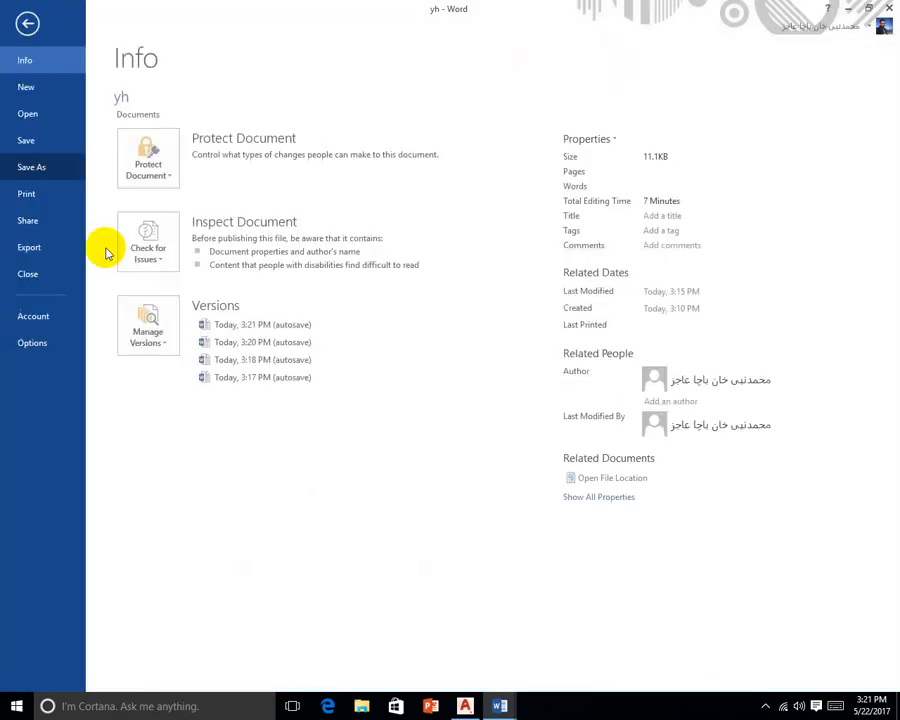
{"action": "left_click", "coordinate": [44, 342]}
{"action": "left_click", "coordinate": [233, 178]}
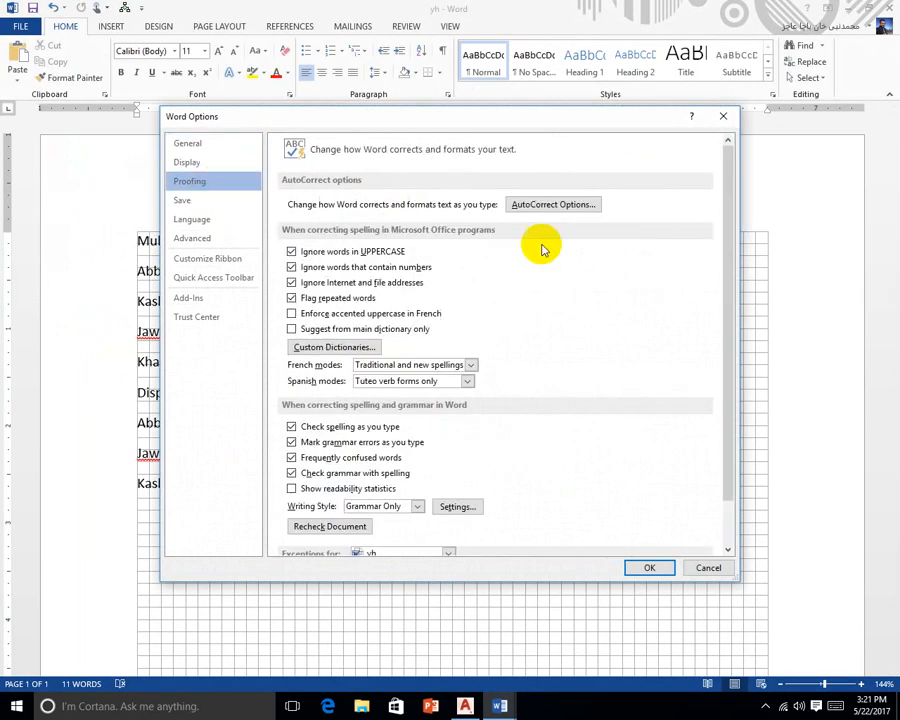
{"action": "left_click", "coordinate": [594, 207]}
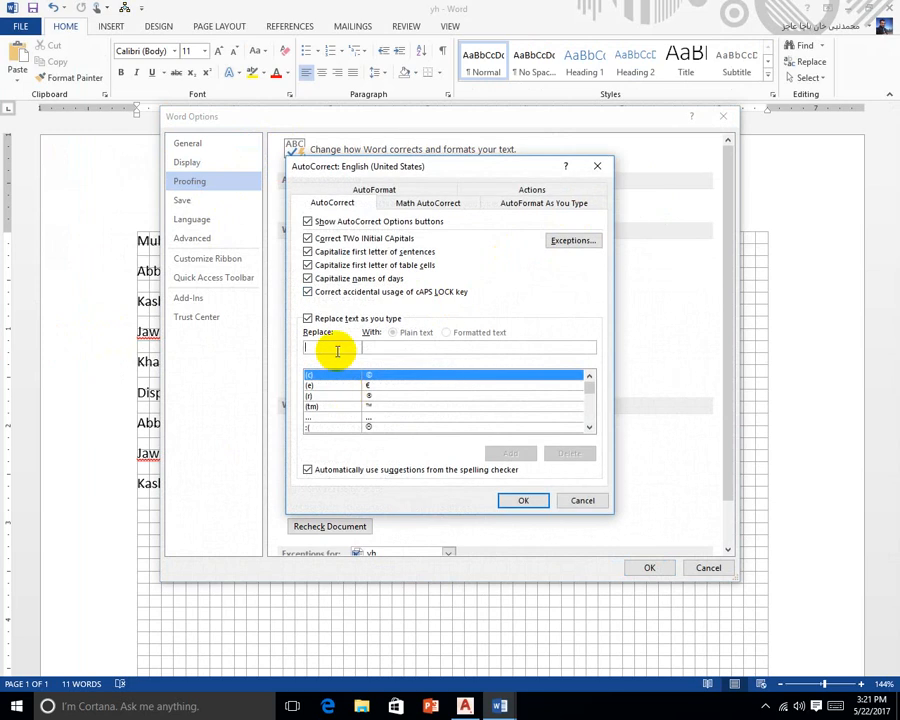
{"action": "type", "text": "b/w"}
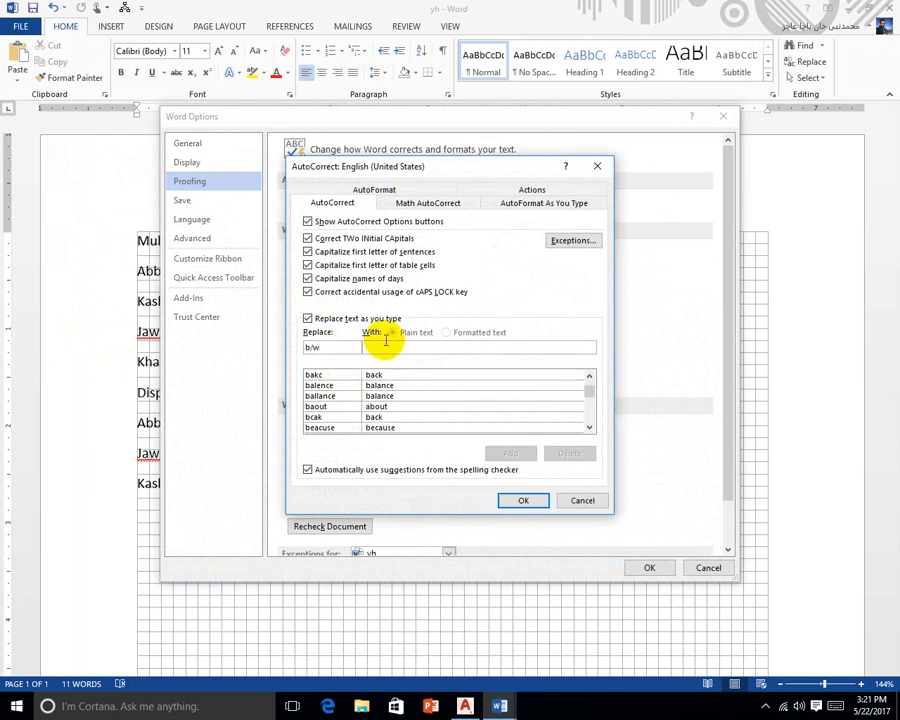
{"action": "left_click", "coordinate": [384, 346]}
{"action": "type", "text": "Betw"}
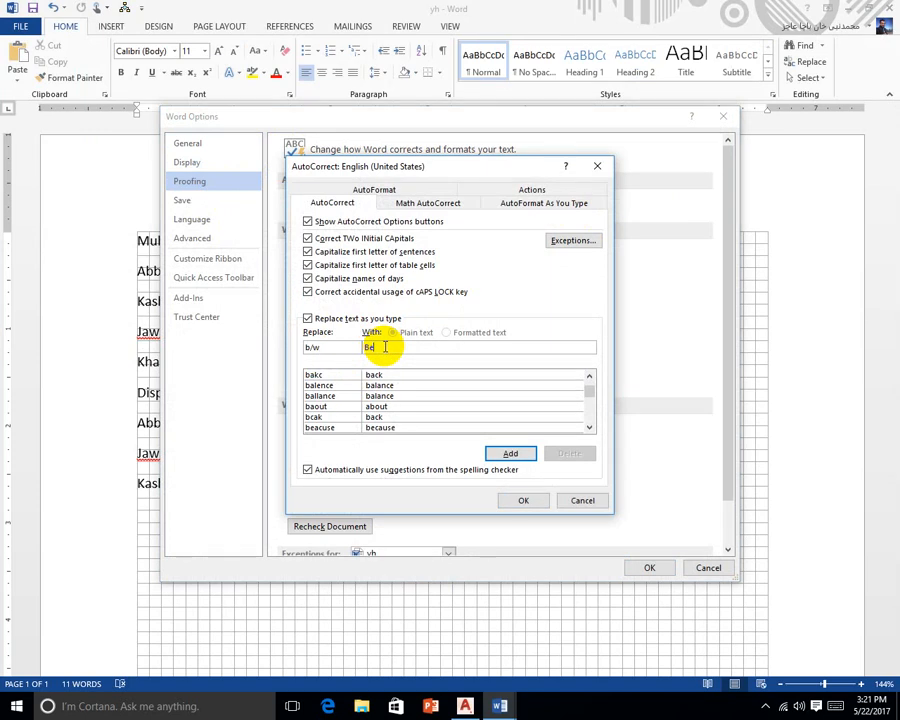
{"action": "type", "text": "een"}
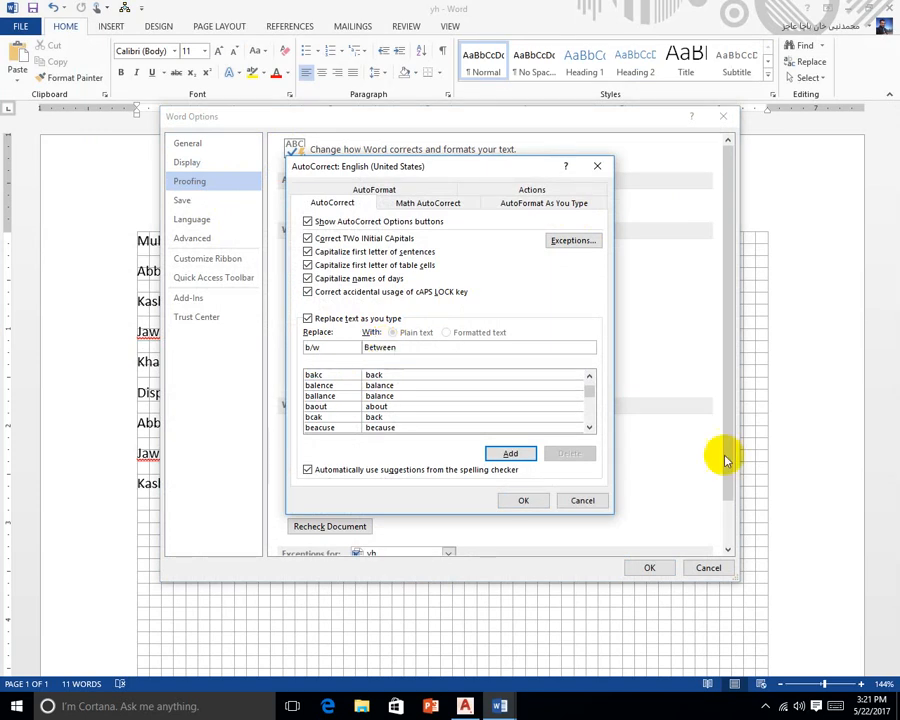
{"action": "left_click", "coordinate": [495, 453]}
{"action": "left_click", "coordinate": [530, 501]}
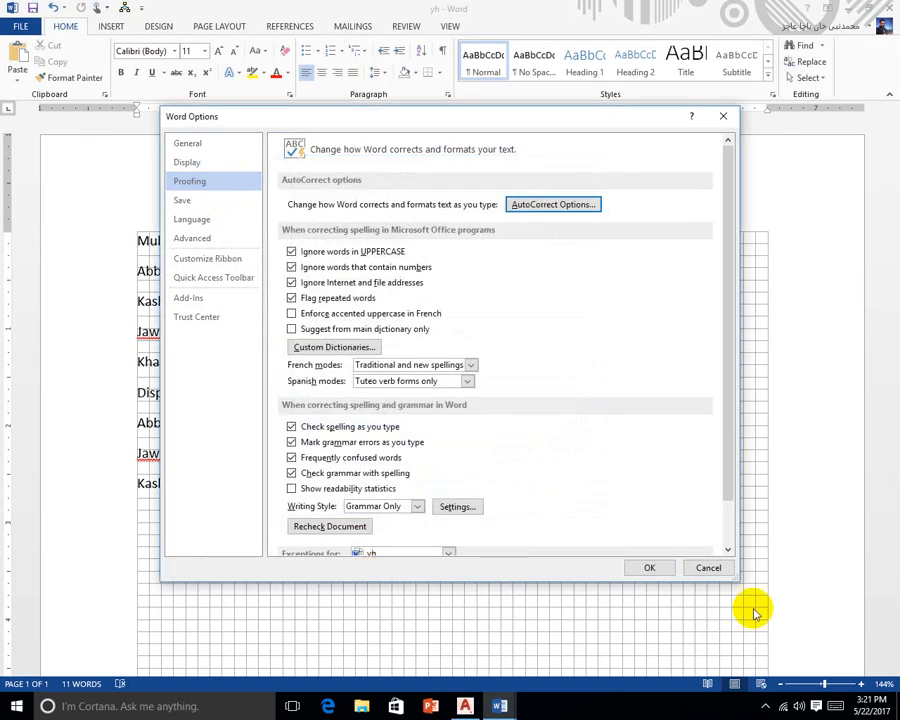
{"action": "left_click", "coordinate": [652, 567]}
Type b/w on a new line below Kashif Please so it autocorrects to Between
{"action": "key", "text": "Return"}
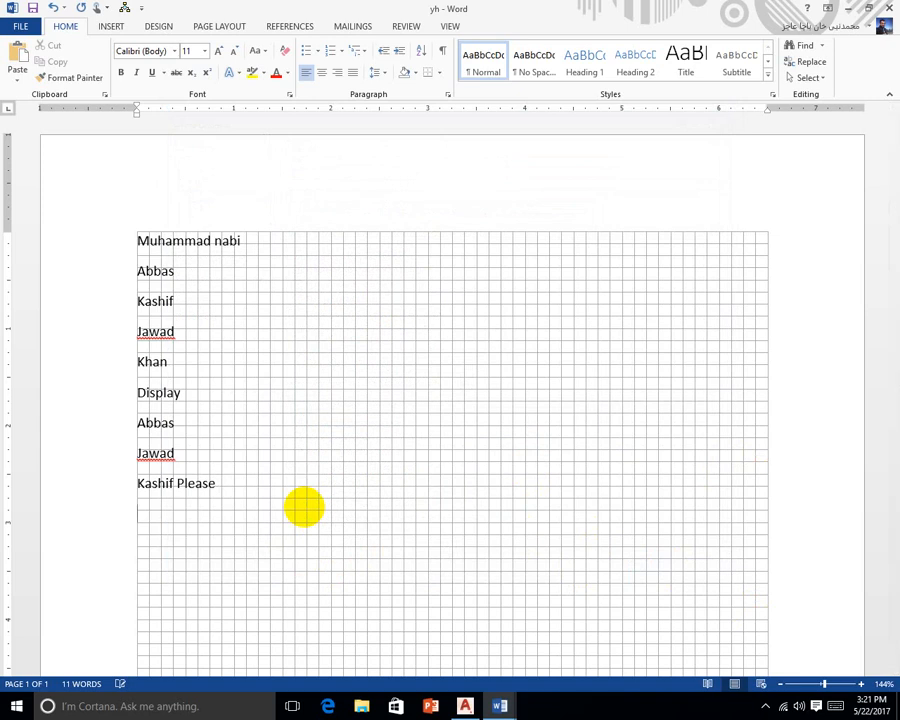
{"action": "type", "text": "b/w"}
{"action": "key", "text": "Return"}
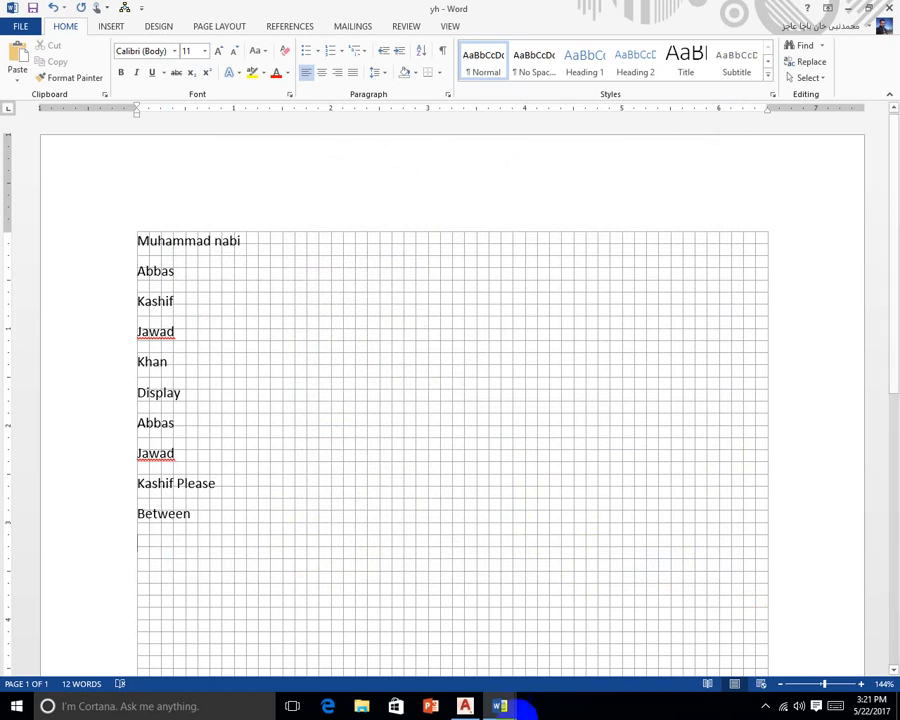
{"action": "left_click", "coordinate": [765, 707]}
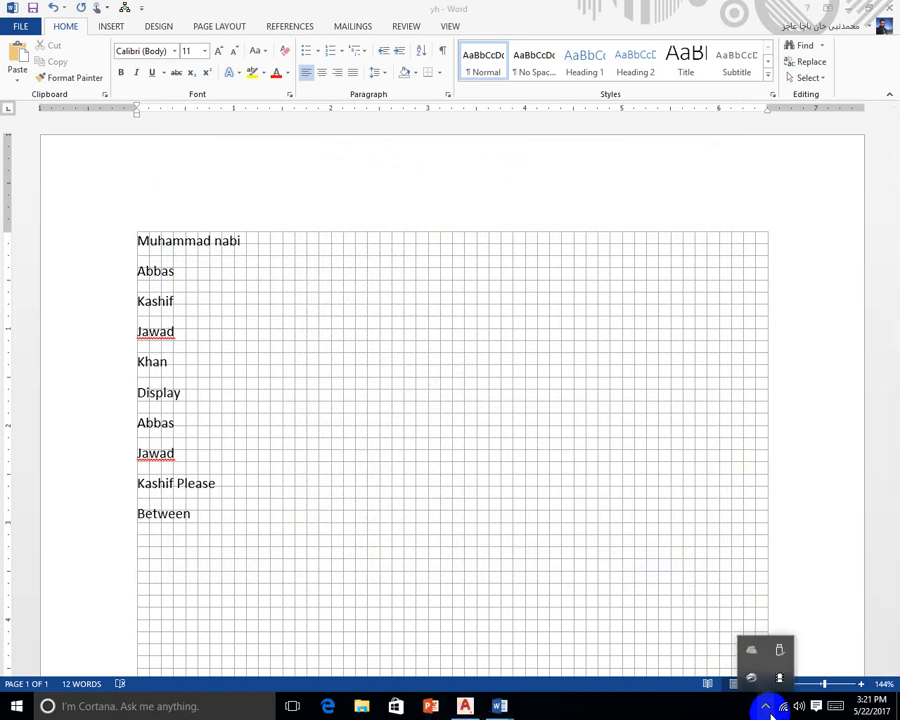